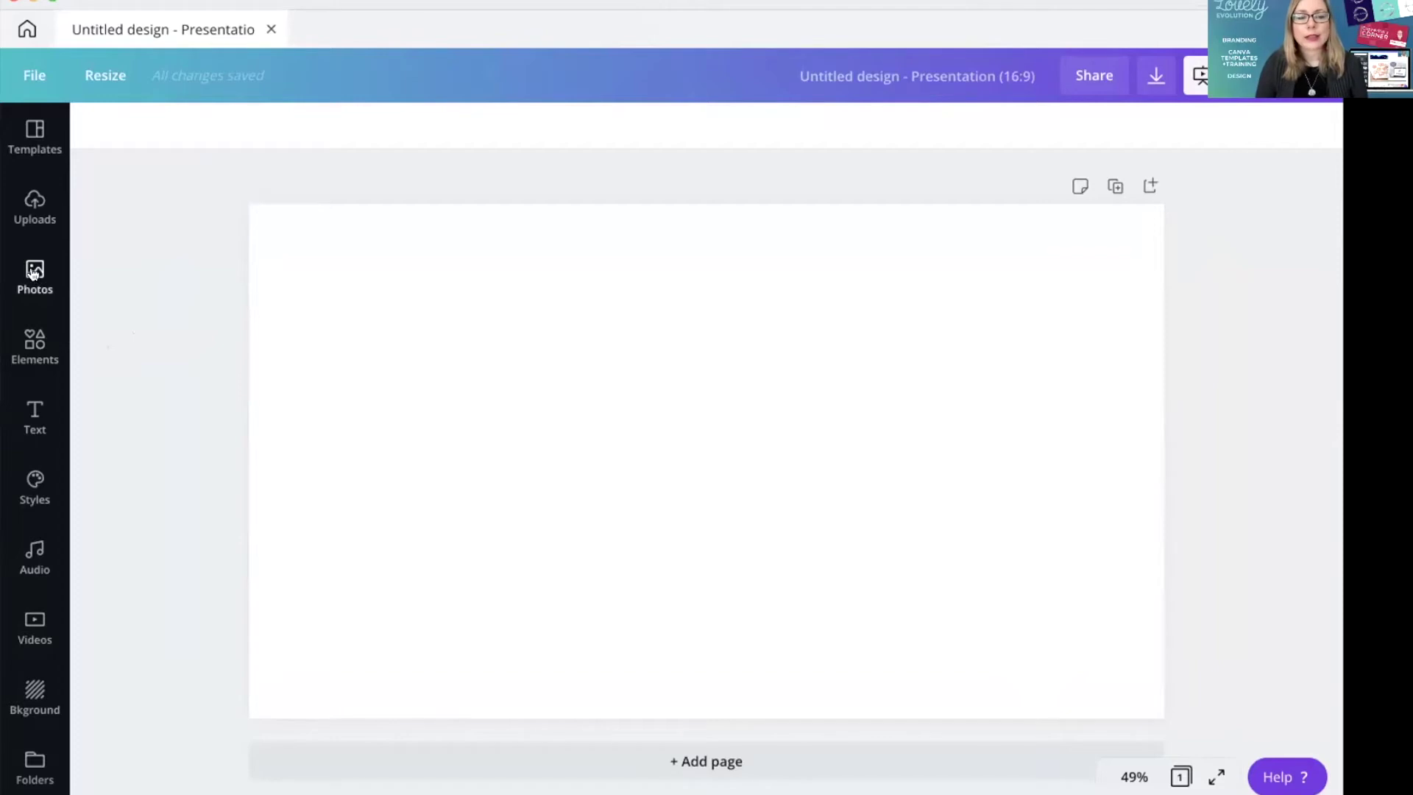
Add the woman portrait photo from Recently used and shift it toward the slide's right.
left_click(32, 274)
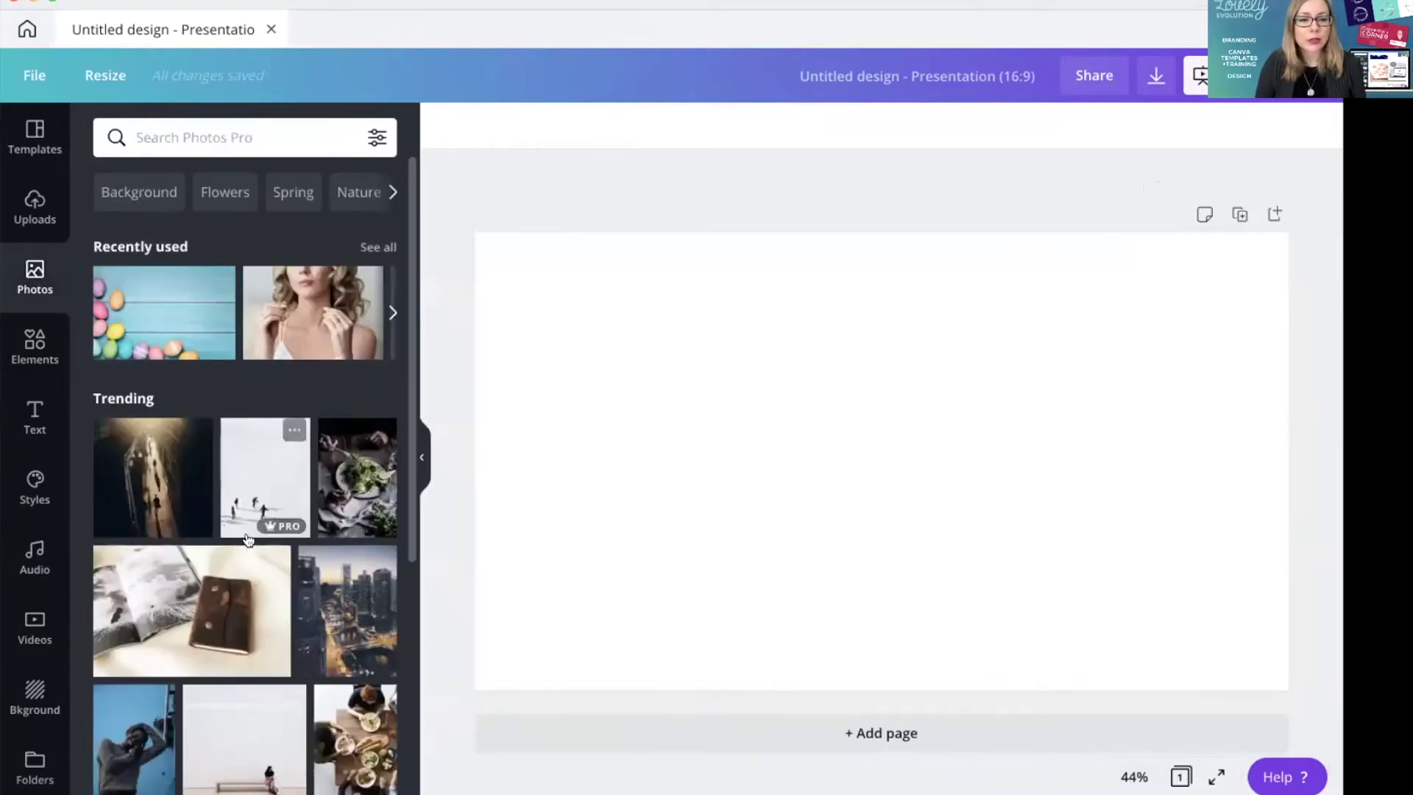
scroll(235, 529, "down", 3)
scroll(235, 529, "up", 3)
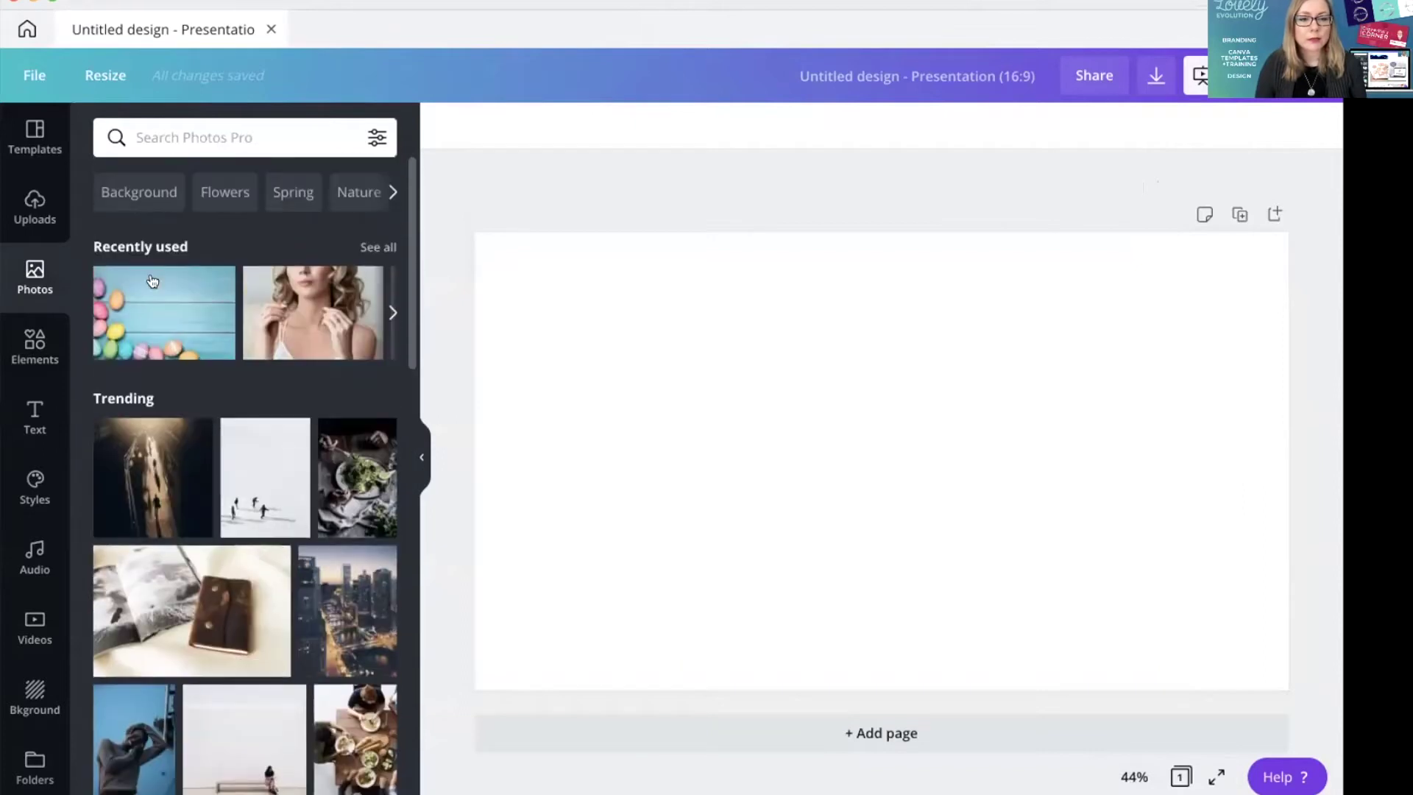
left_click(324, 309)
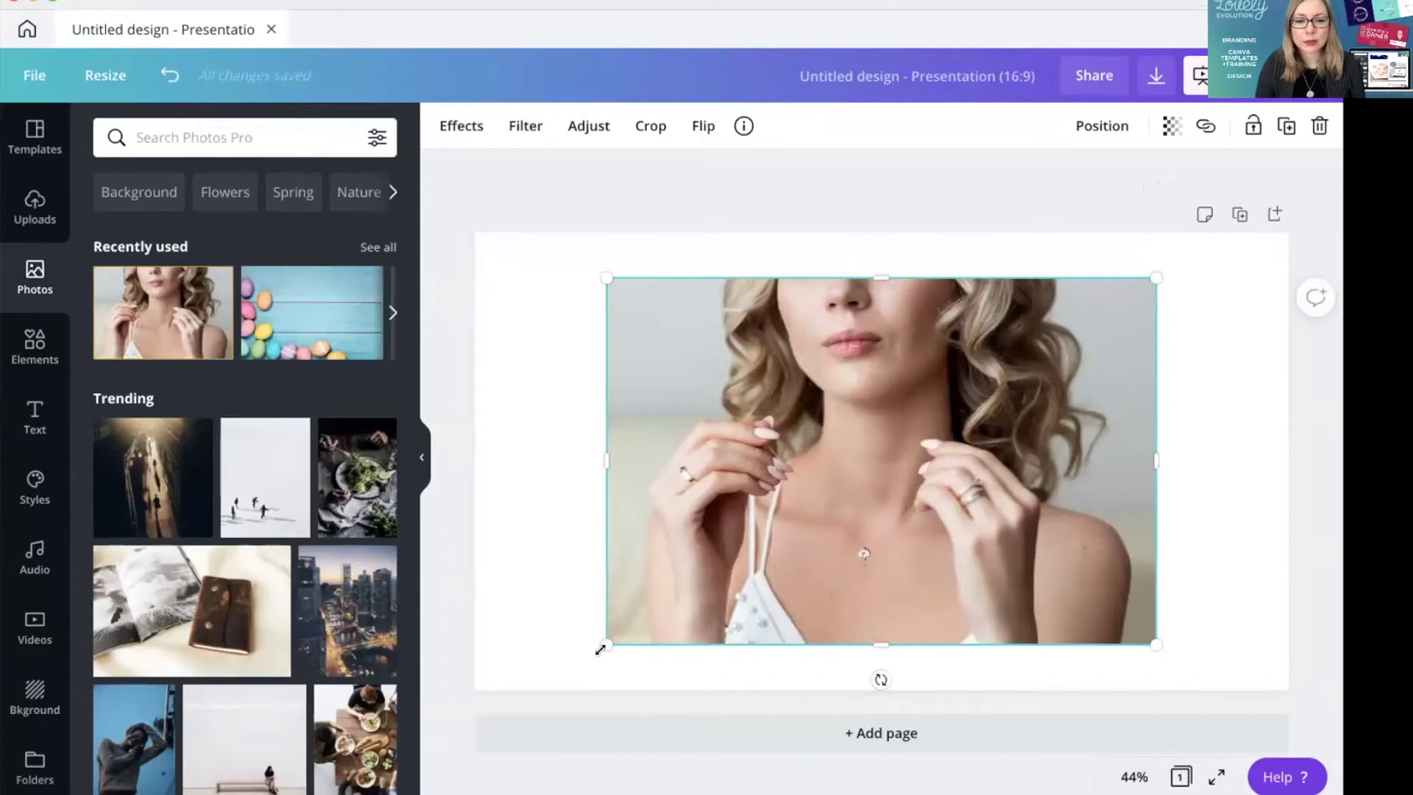
left_click_drag(822, 508, 935, 508)
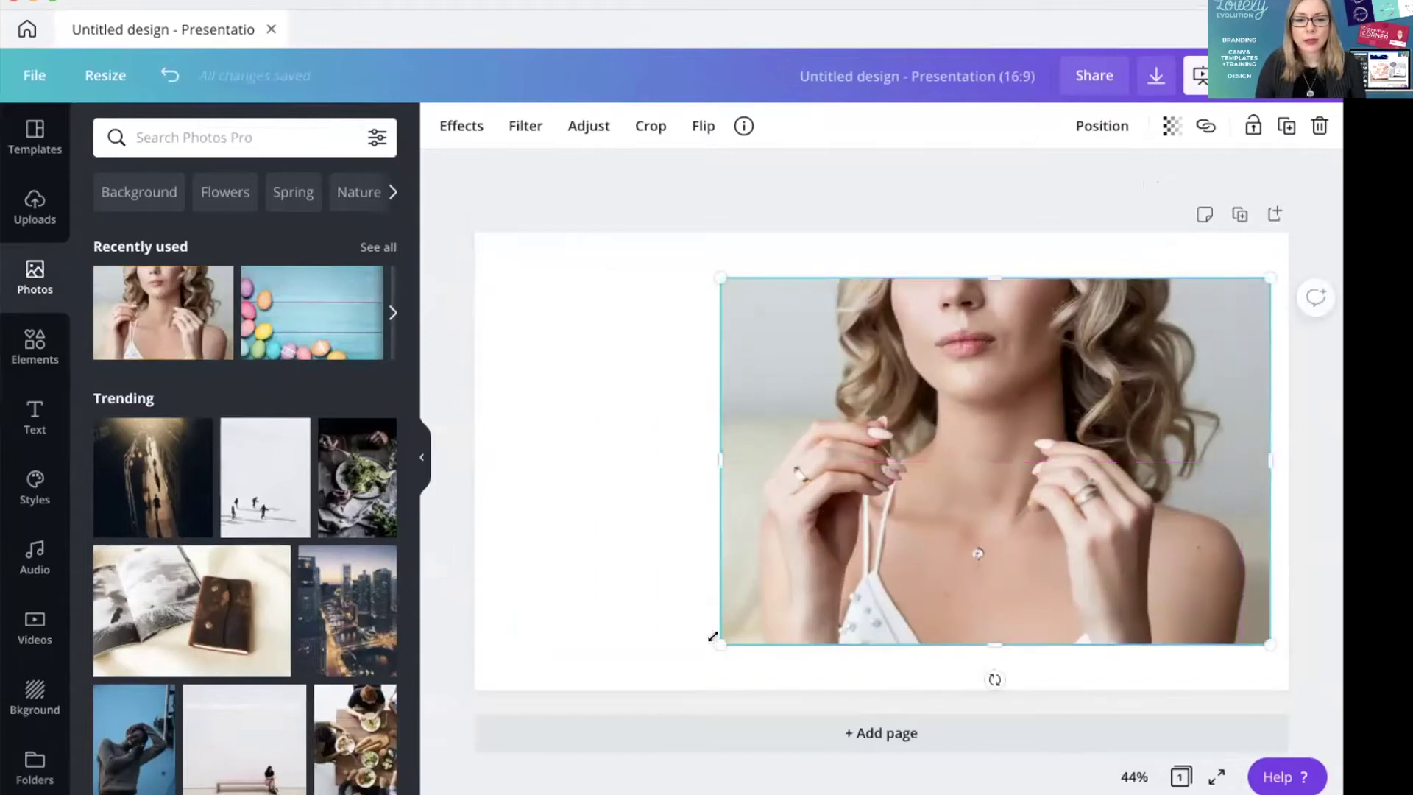
left_click_drag(719, 643, 881, 564)
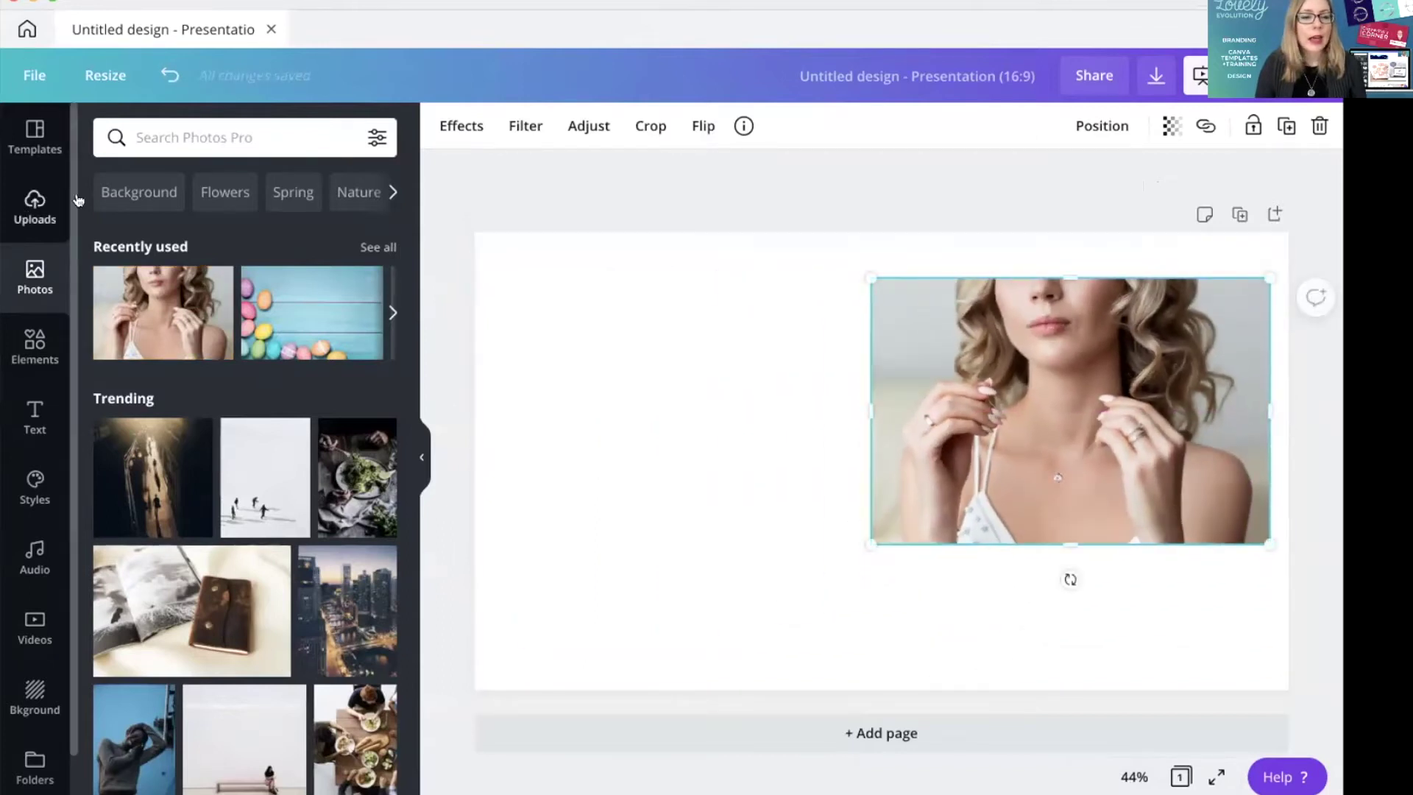
Crop the portrait's sides and bottom, then enlarge it to fill the right half and show its effects.
left_click(420, 457)
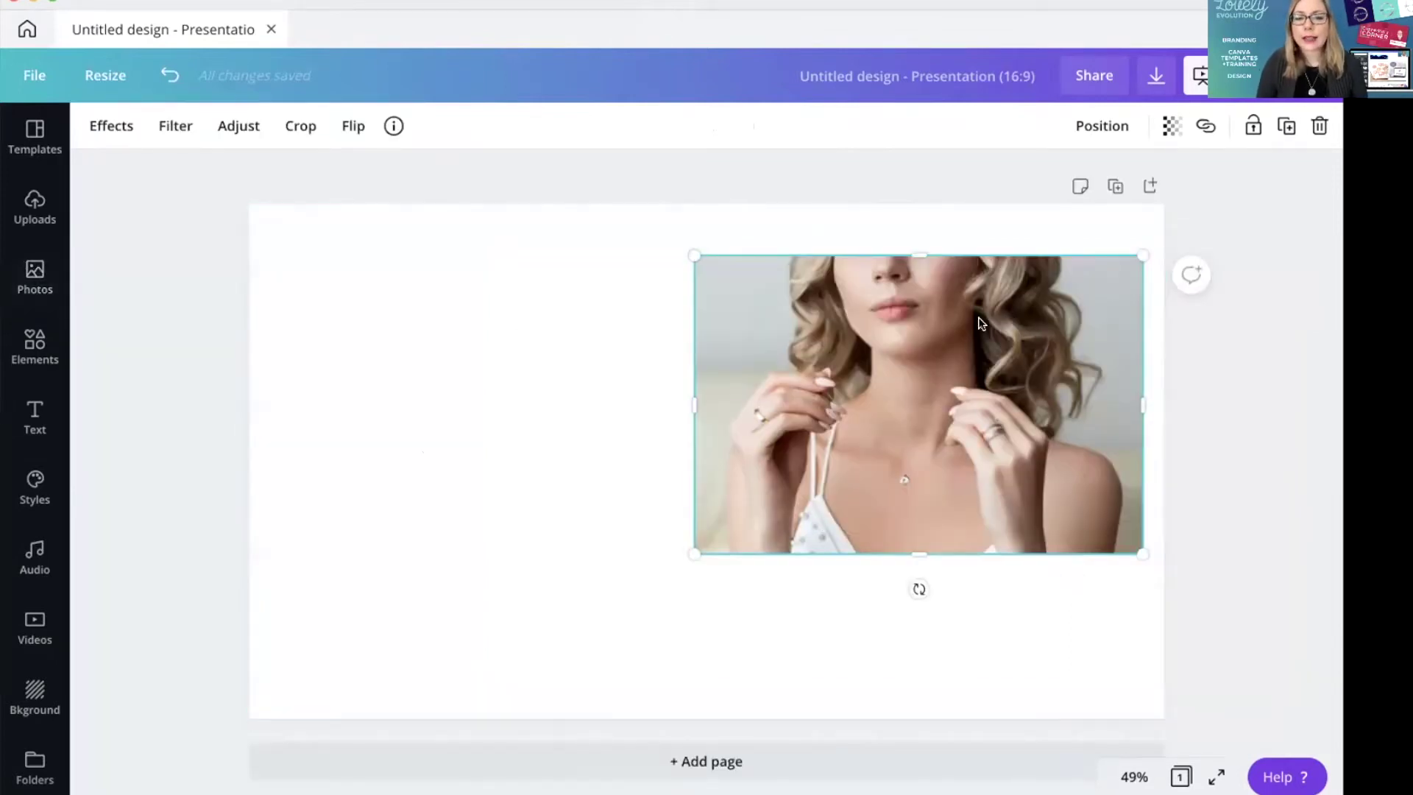
left_click_drag(689, 399, 807, 402)
left_click_drag(1117, 406, 1066, 404)
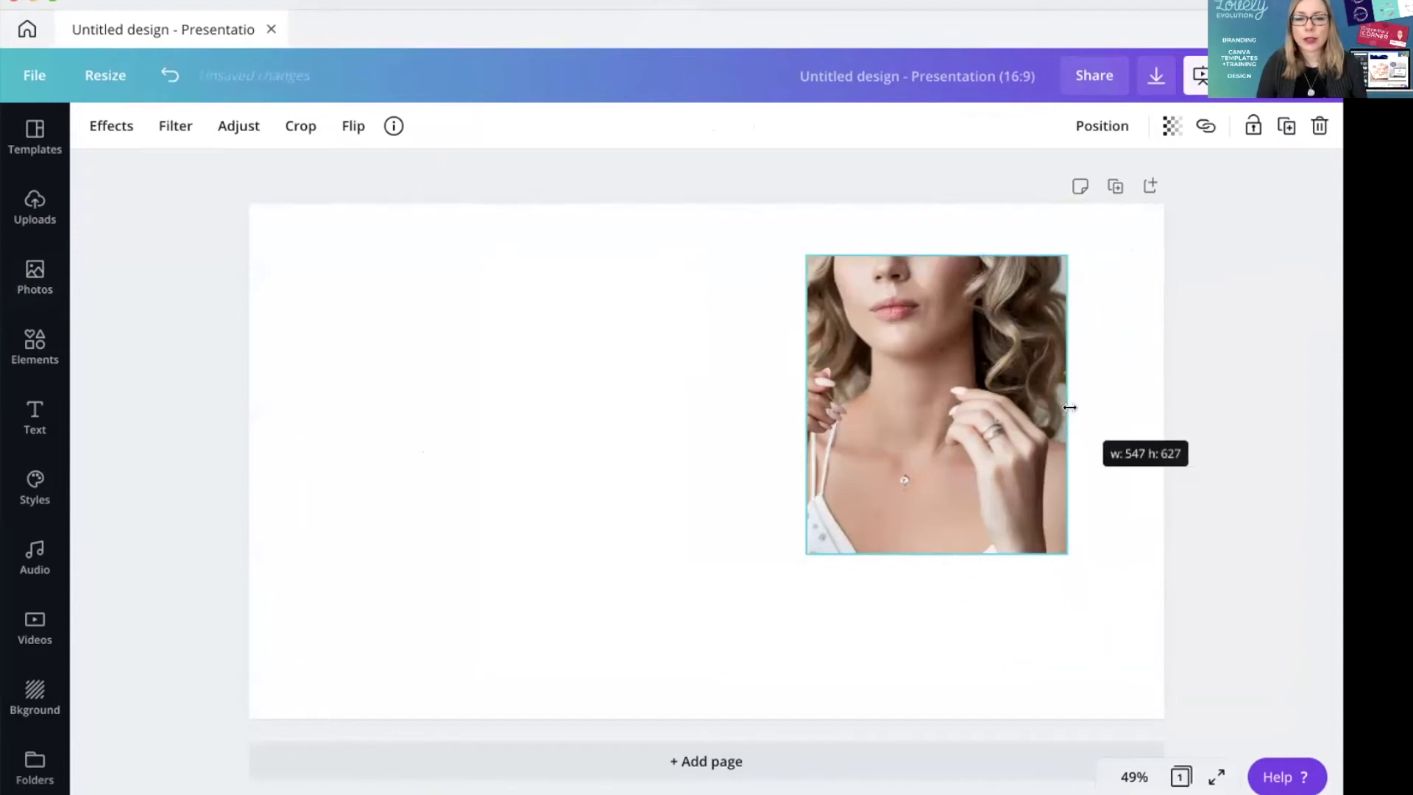
left_click_drag(932, 556, 937, 513)
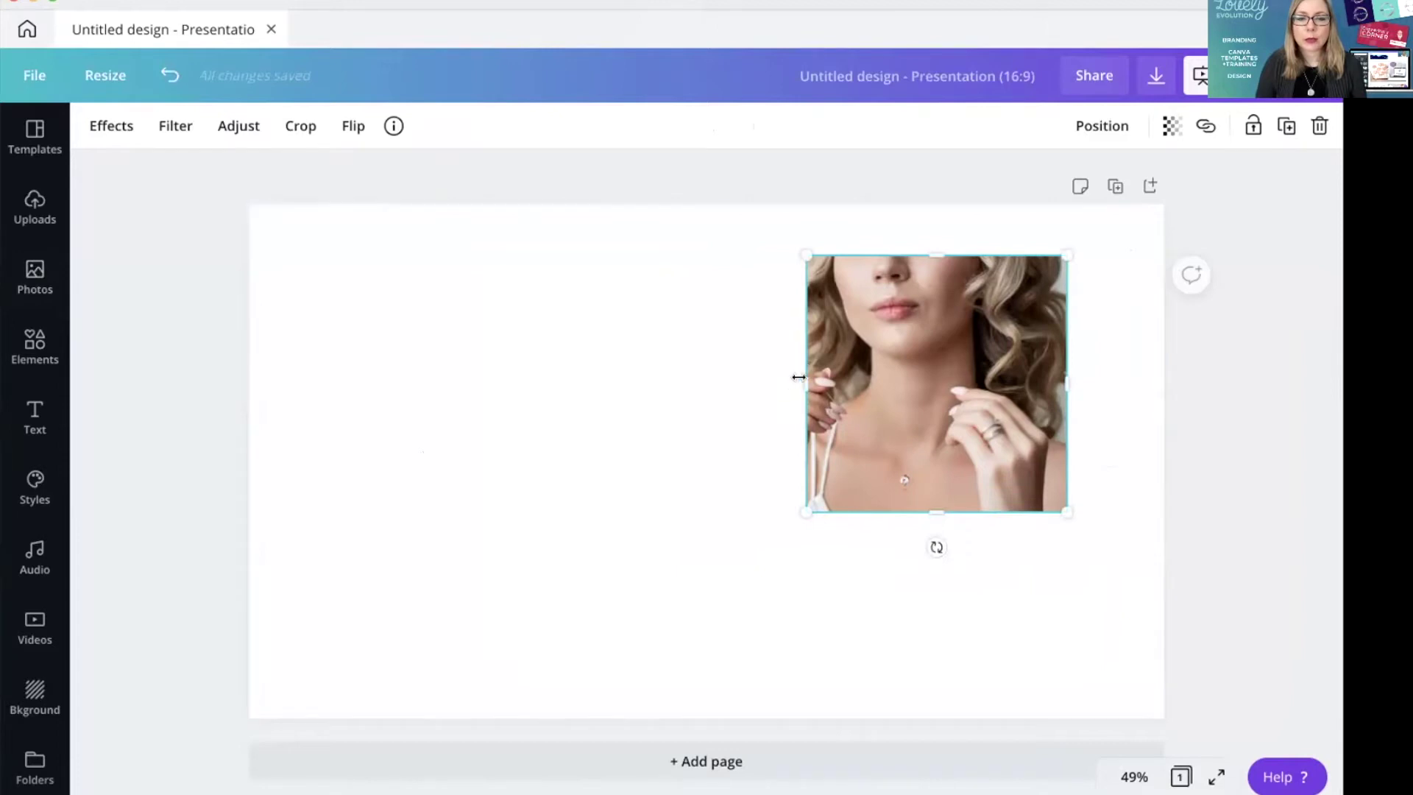
left_click_drag(797, 376, 790, 377)
left_click_drag(792, 512, 685, 608)
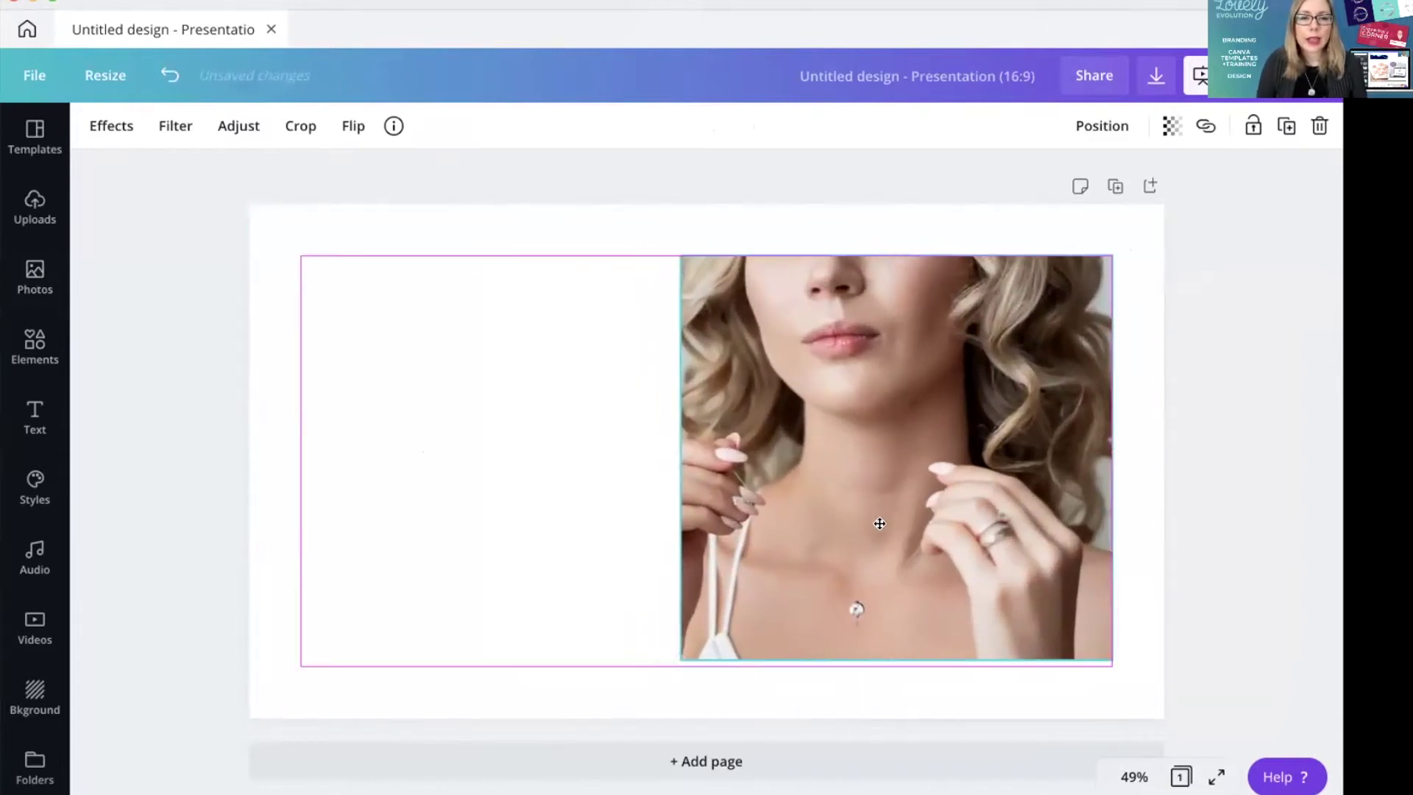
left_click(120, 125)
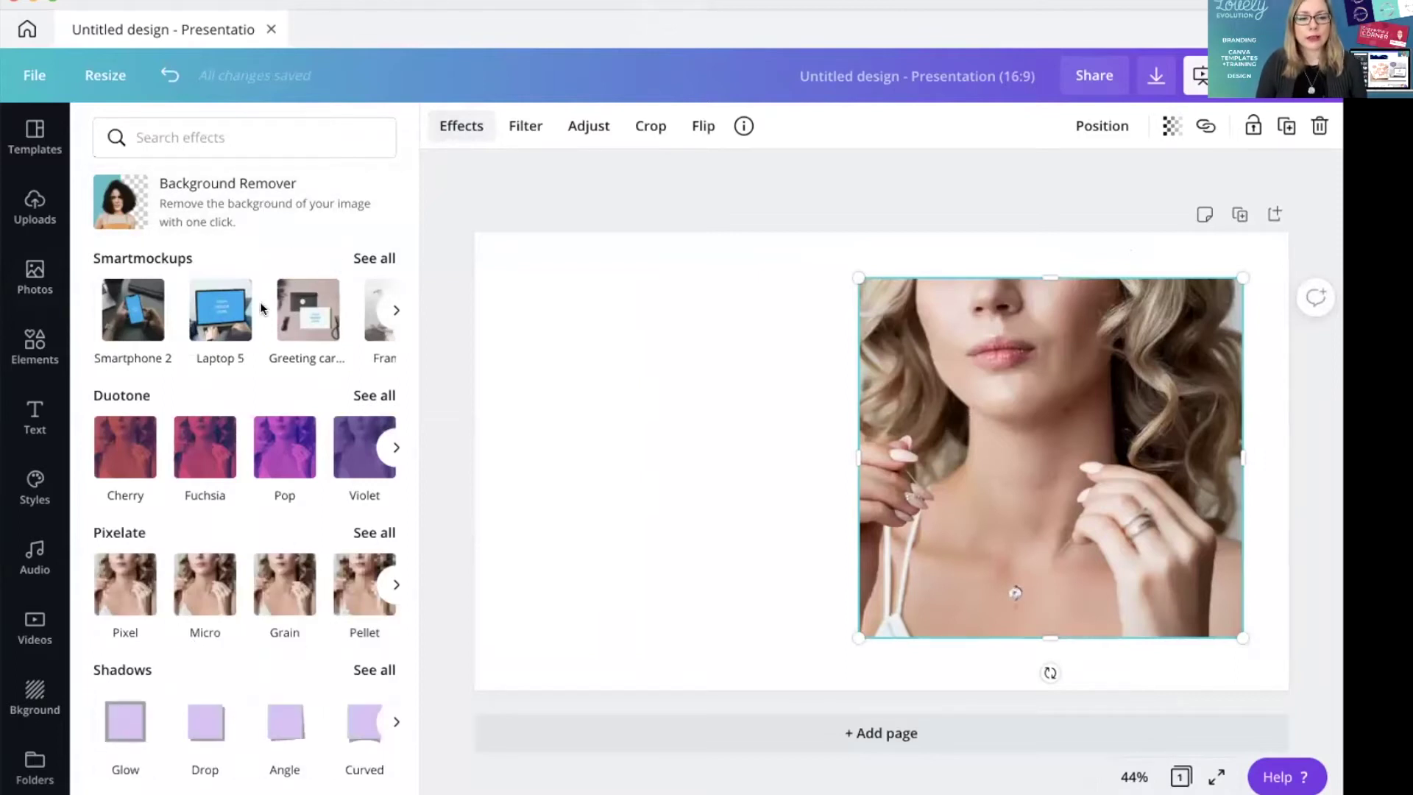
Try the Micro pixelate effect, then bring up the full list of shadow styles.
left_click(208, 578)
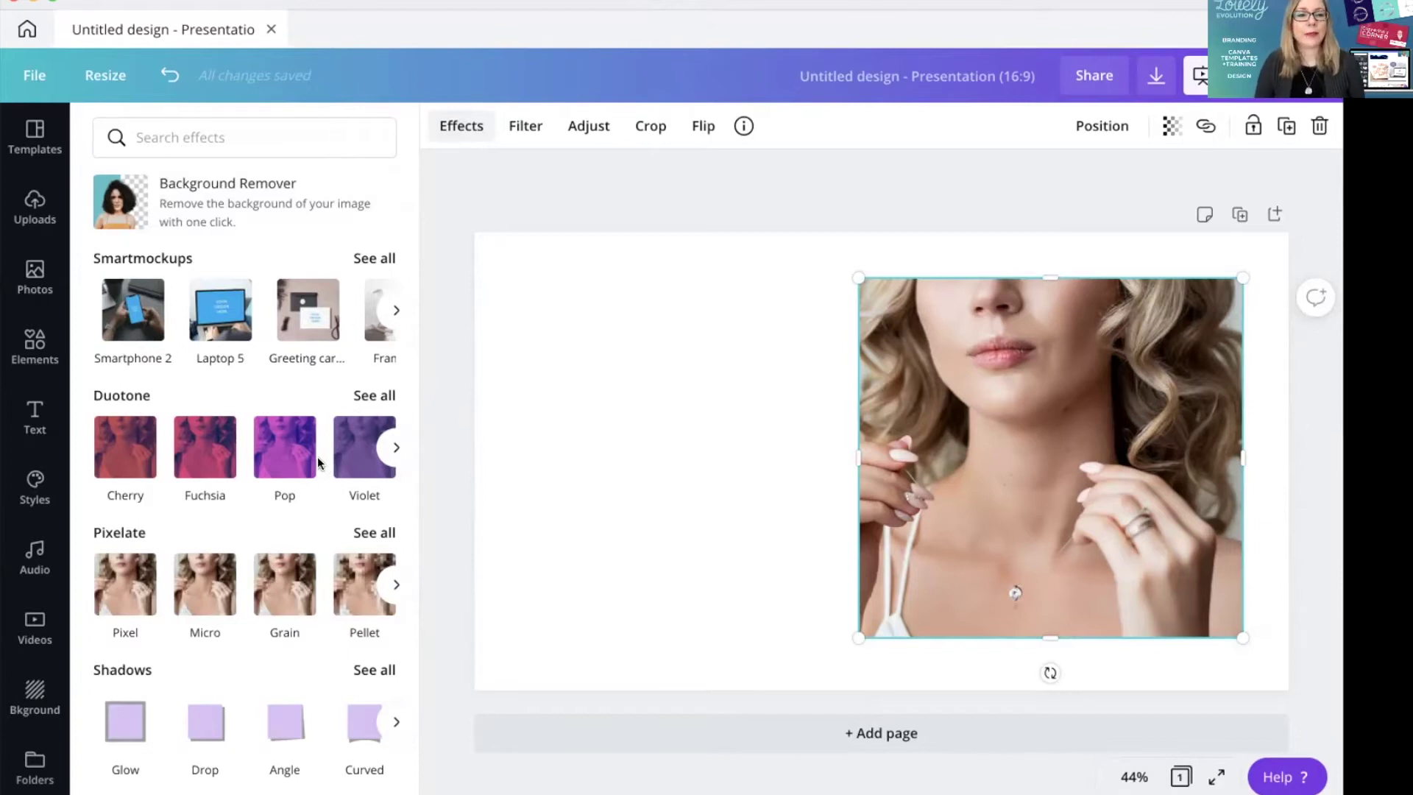
scroll(302, 501, "down", 3)
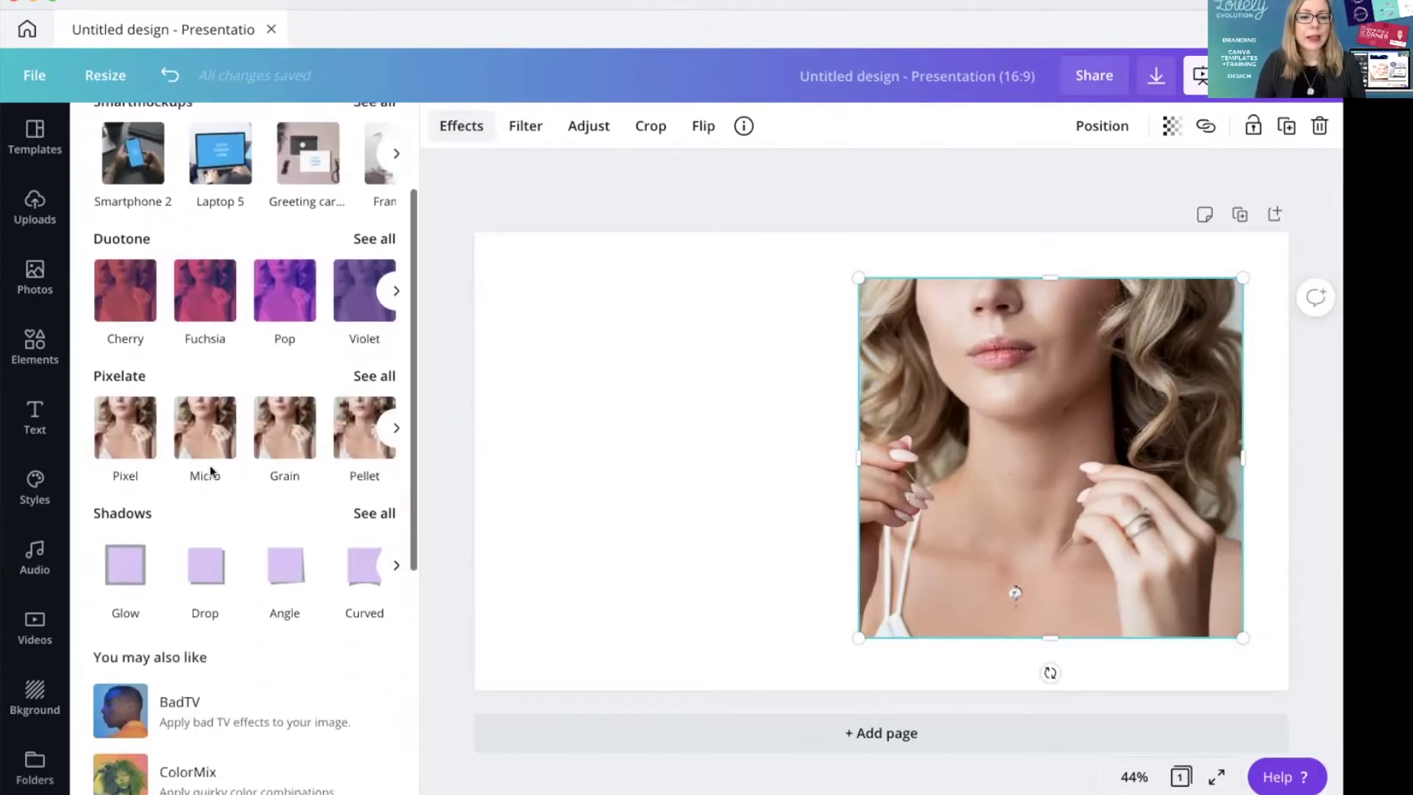
left_click(366, 514)
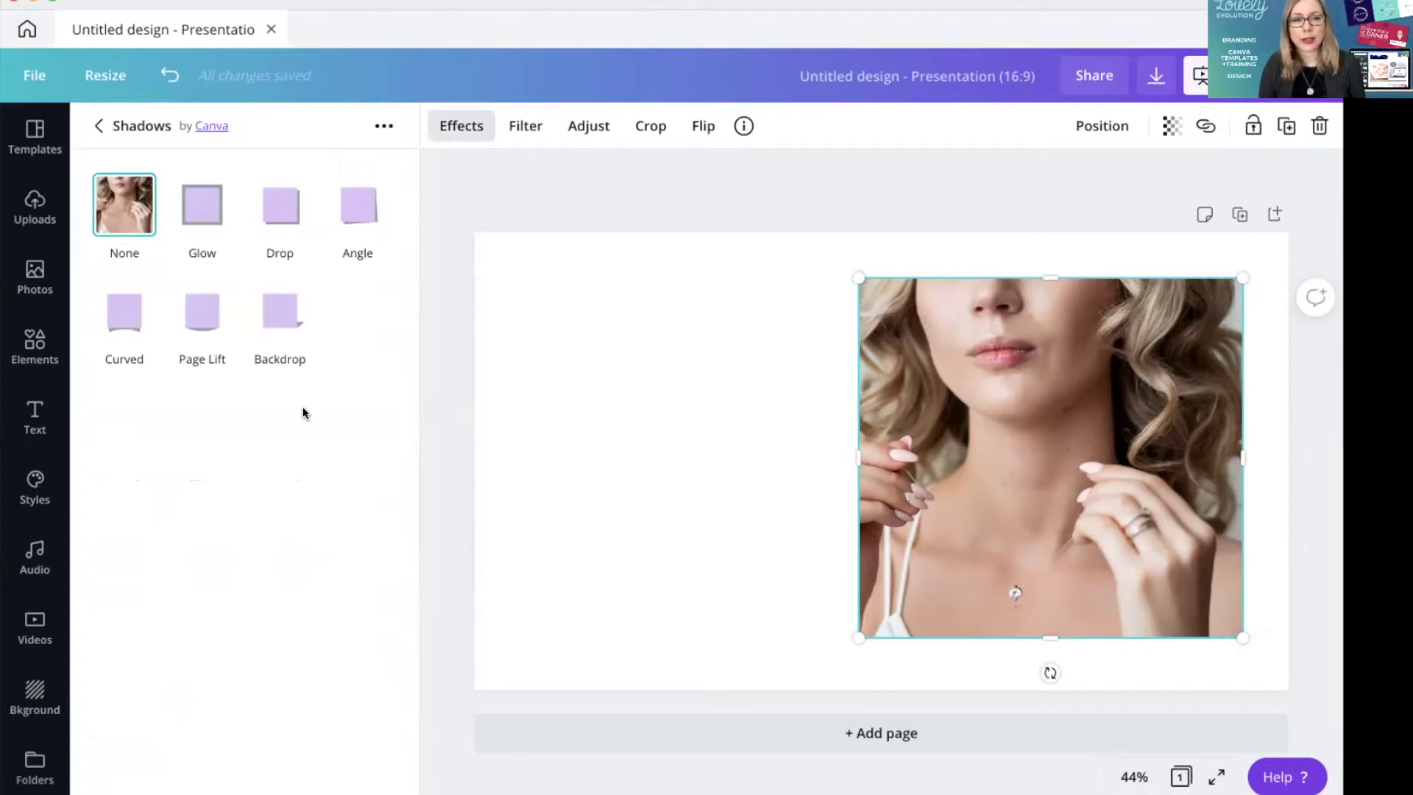
Preview Glow, Drop, Angle, Curved, Page Lift and Backdrop shadows, then settle on Drop and open its settings.
left_click(219, 213)
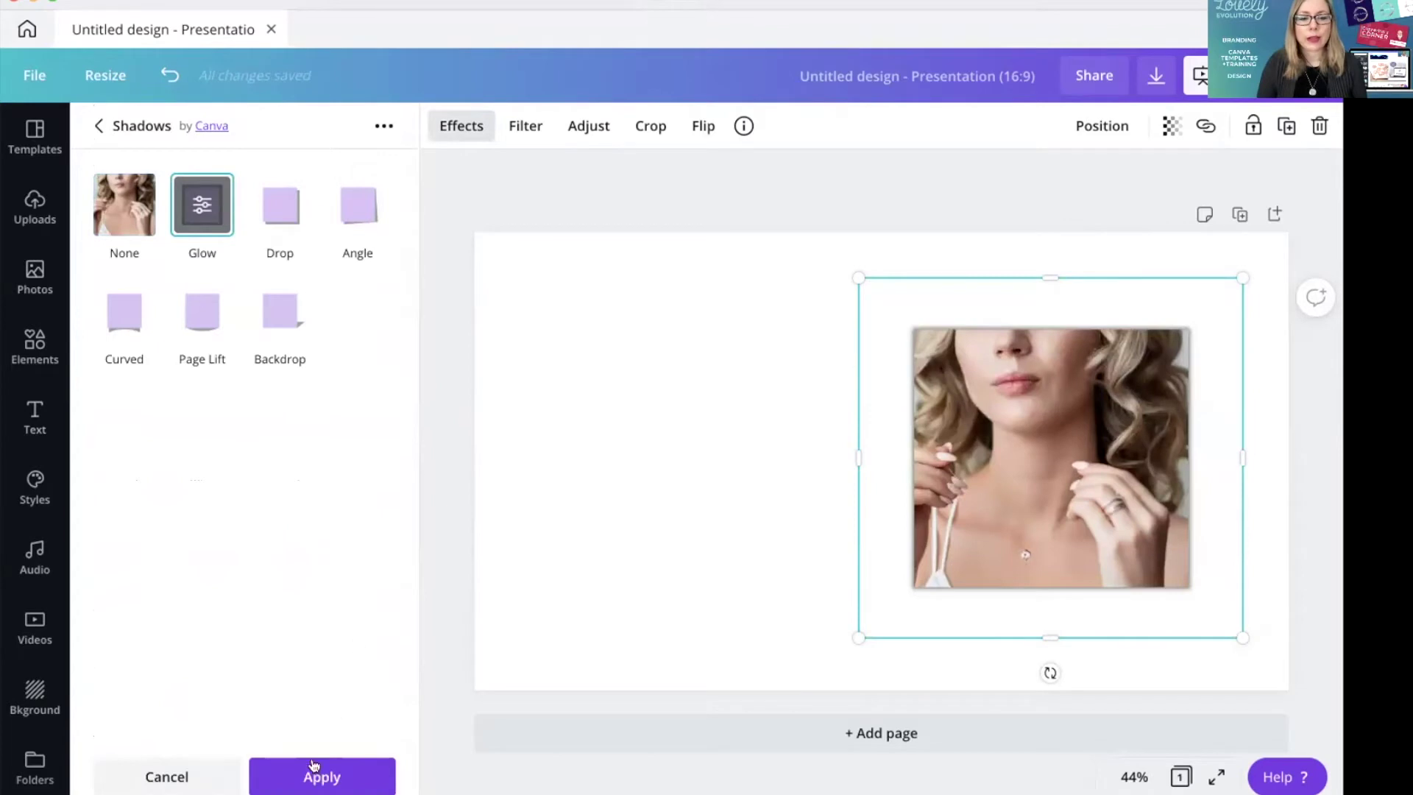
left_click(272, 209)
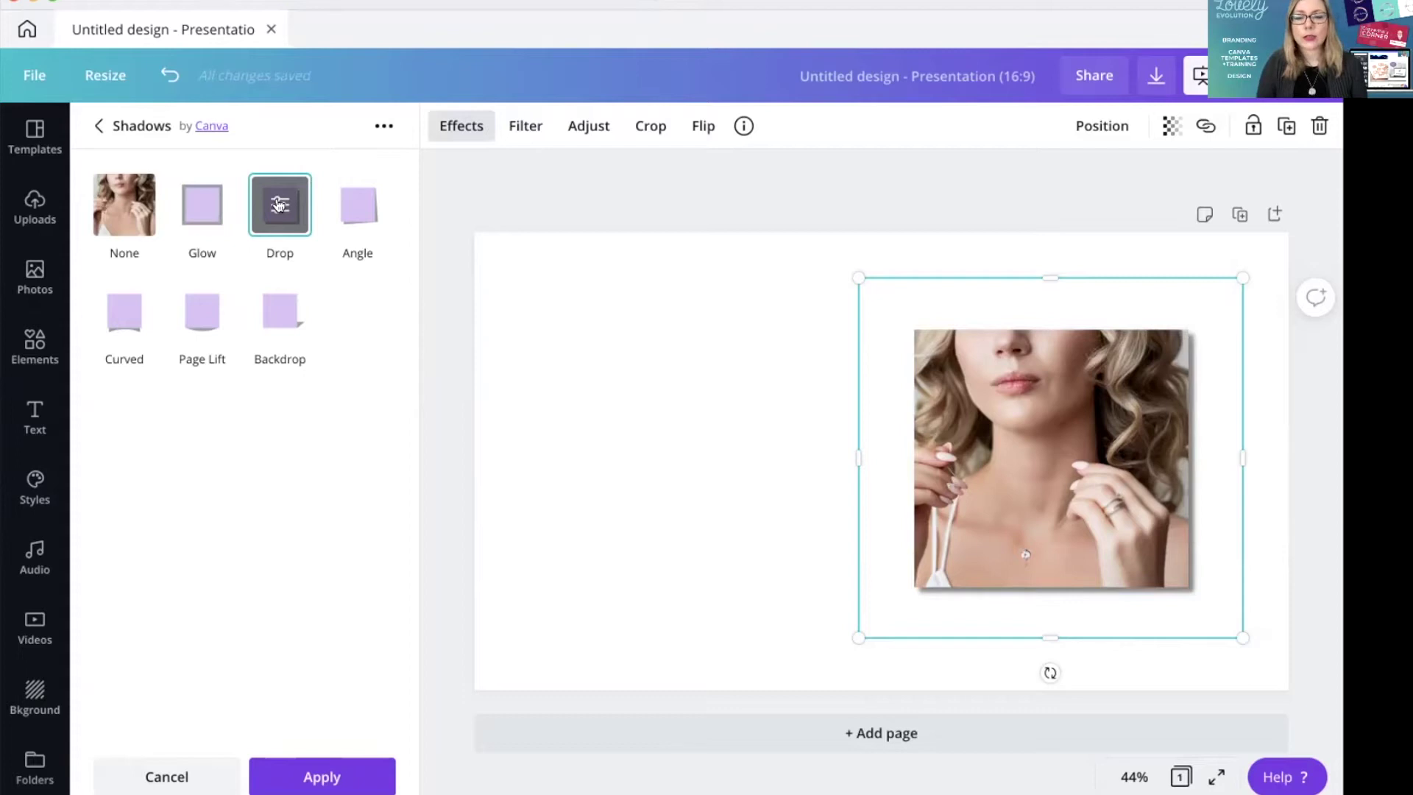
left_click(359, 205)
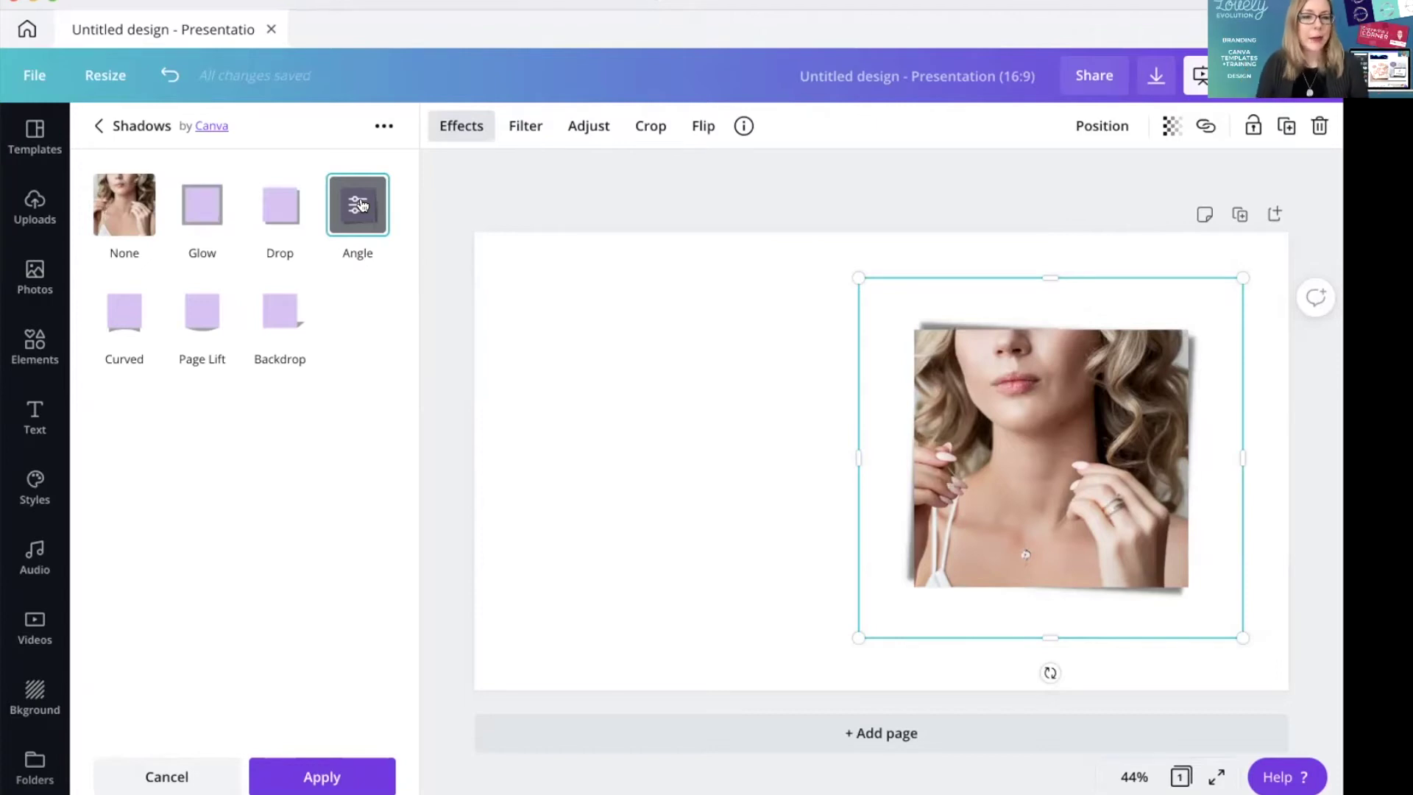
left_click(117, 315)
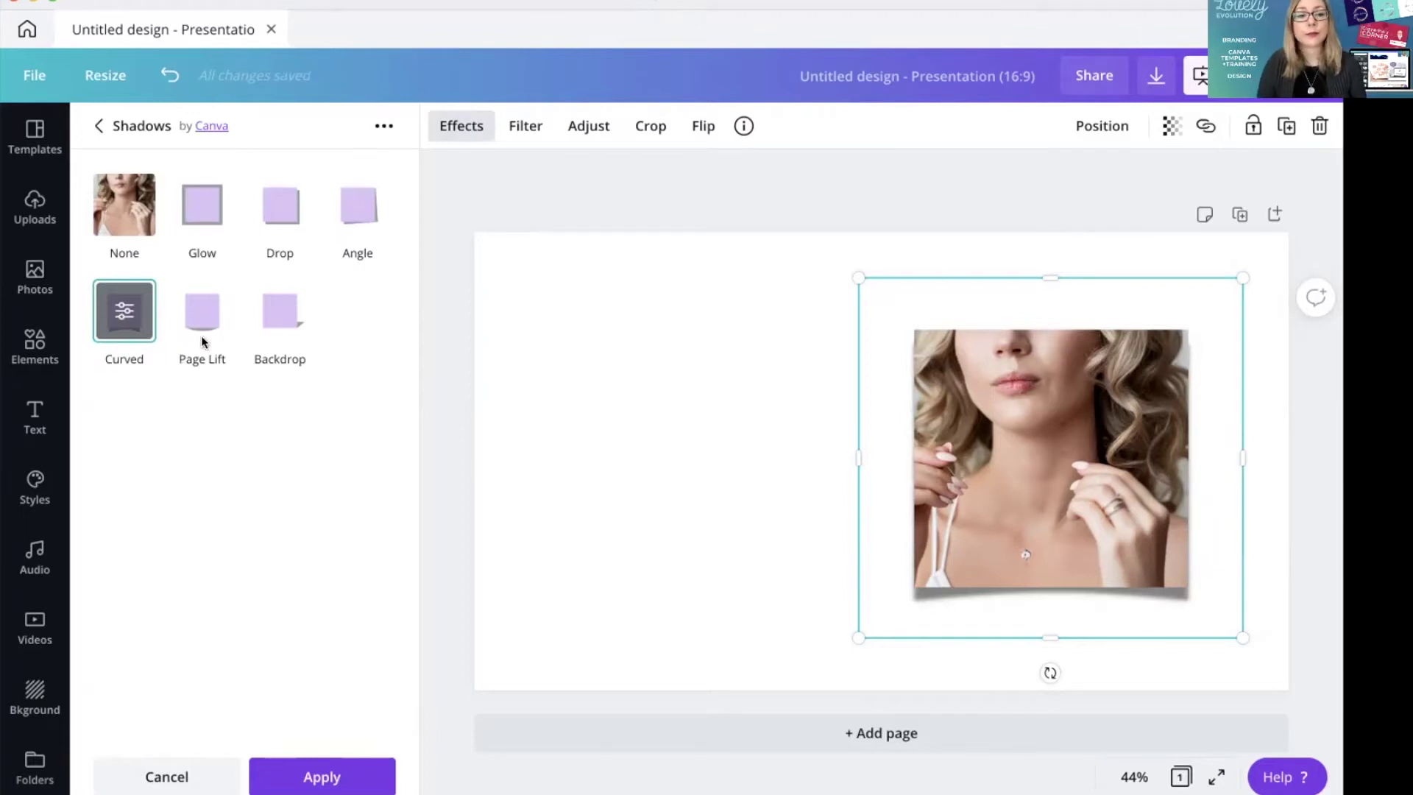
left_click(202, 312)
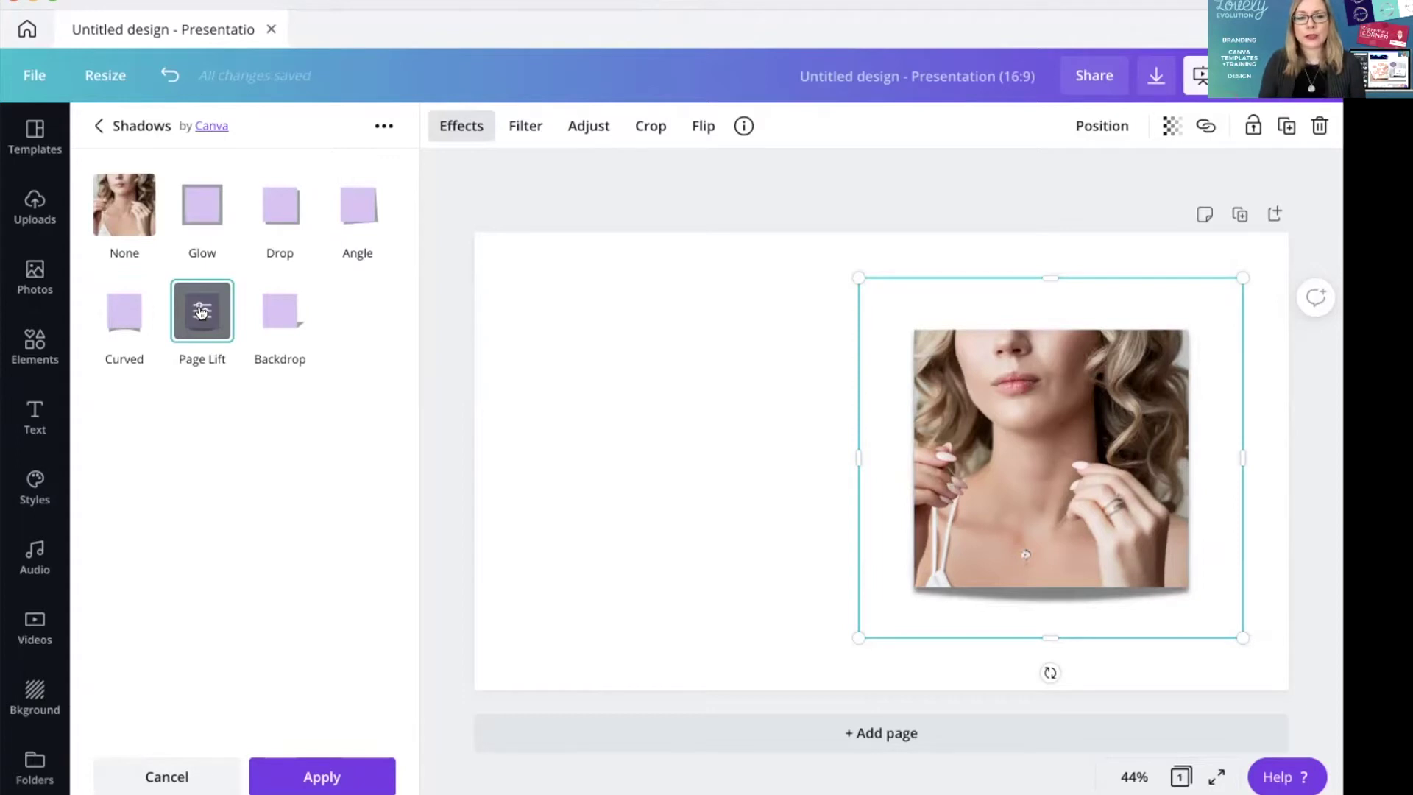
left_click(292, 314)
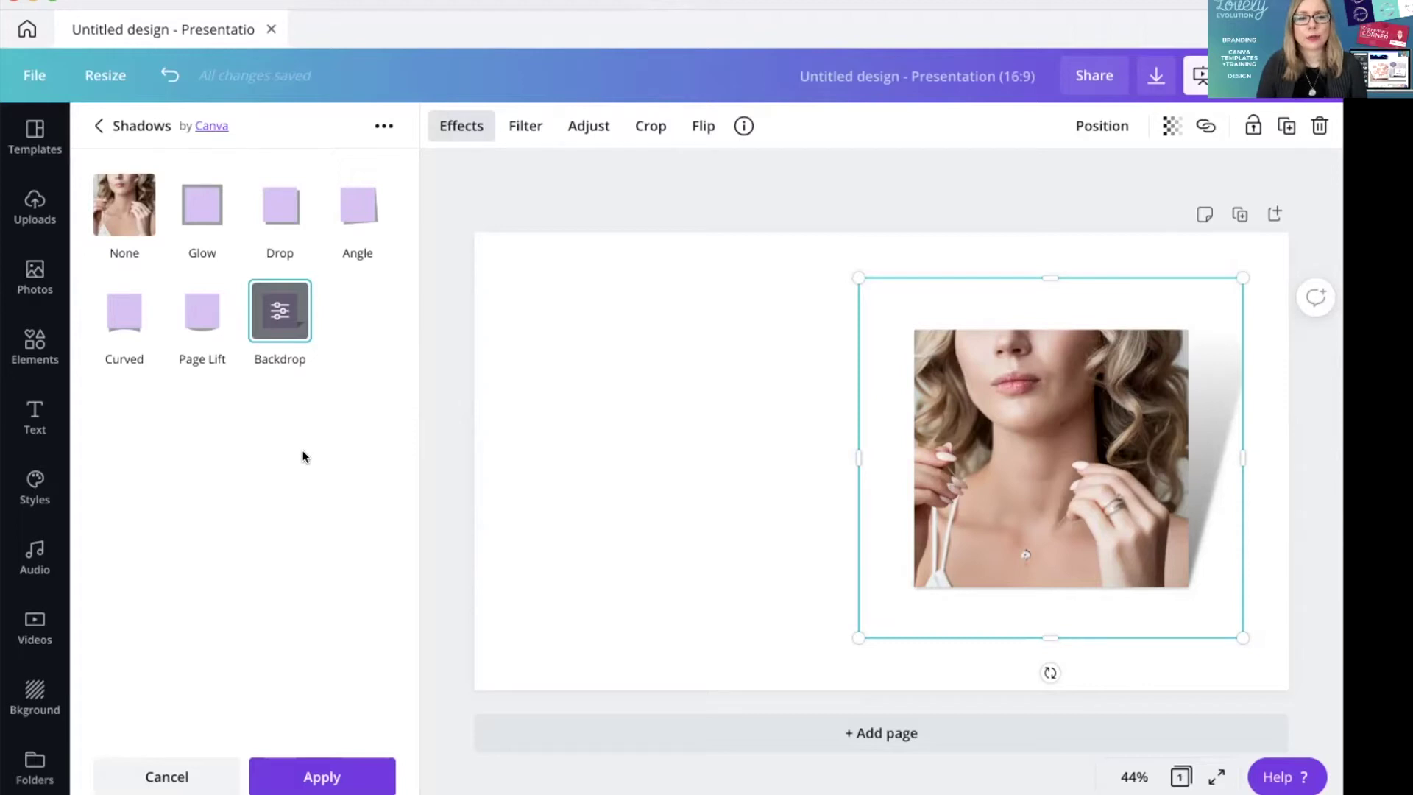
left_click(282, 204)
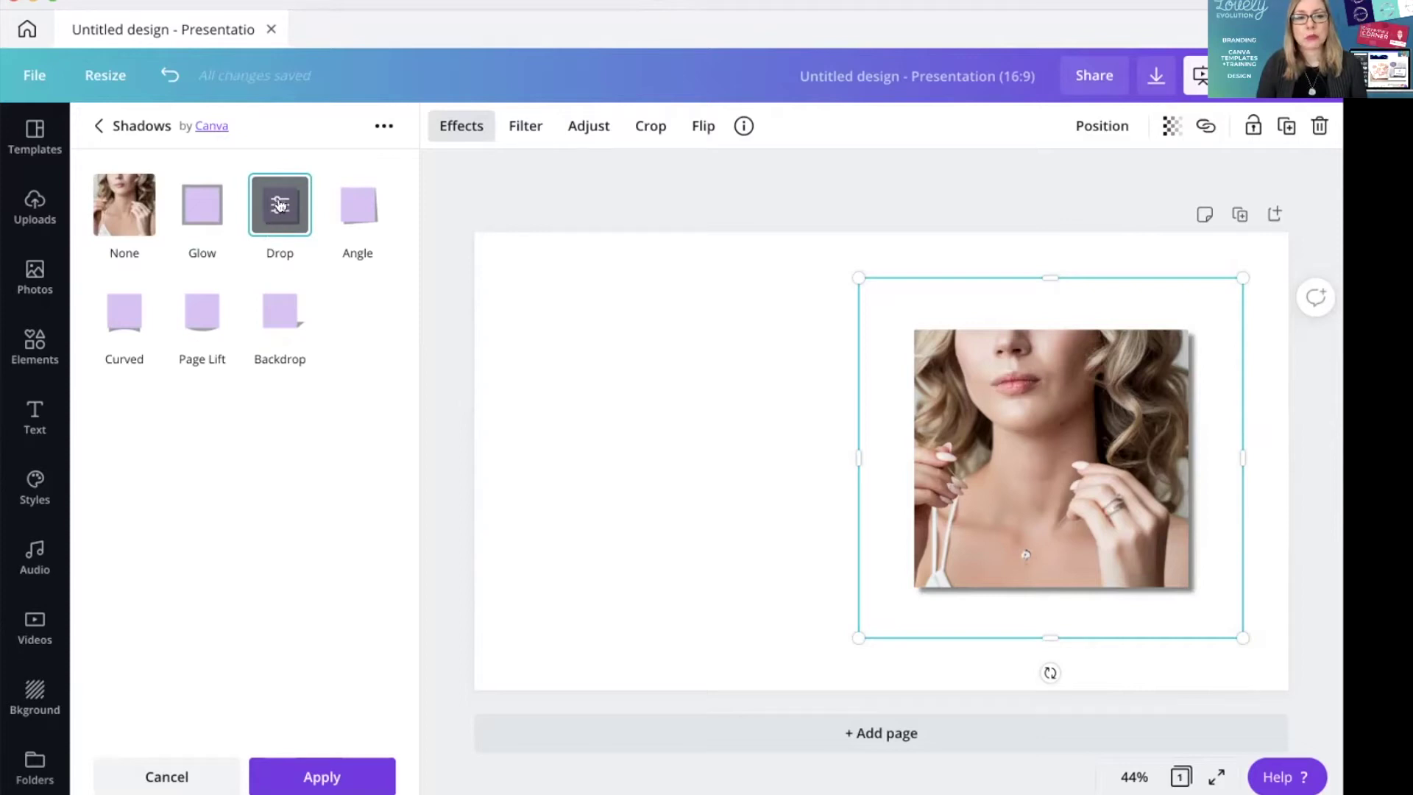
left_click(279, 205)
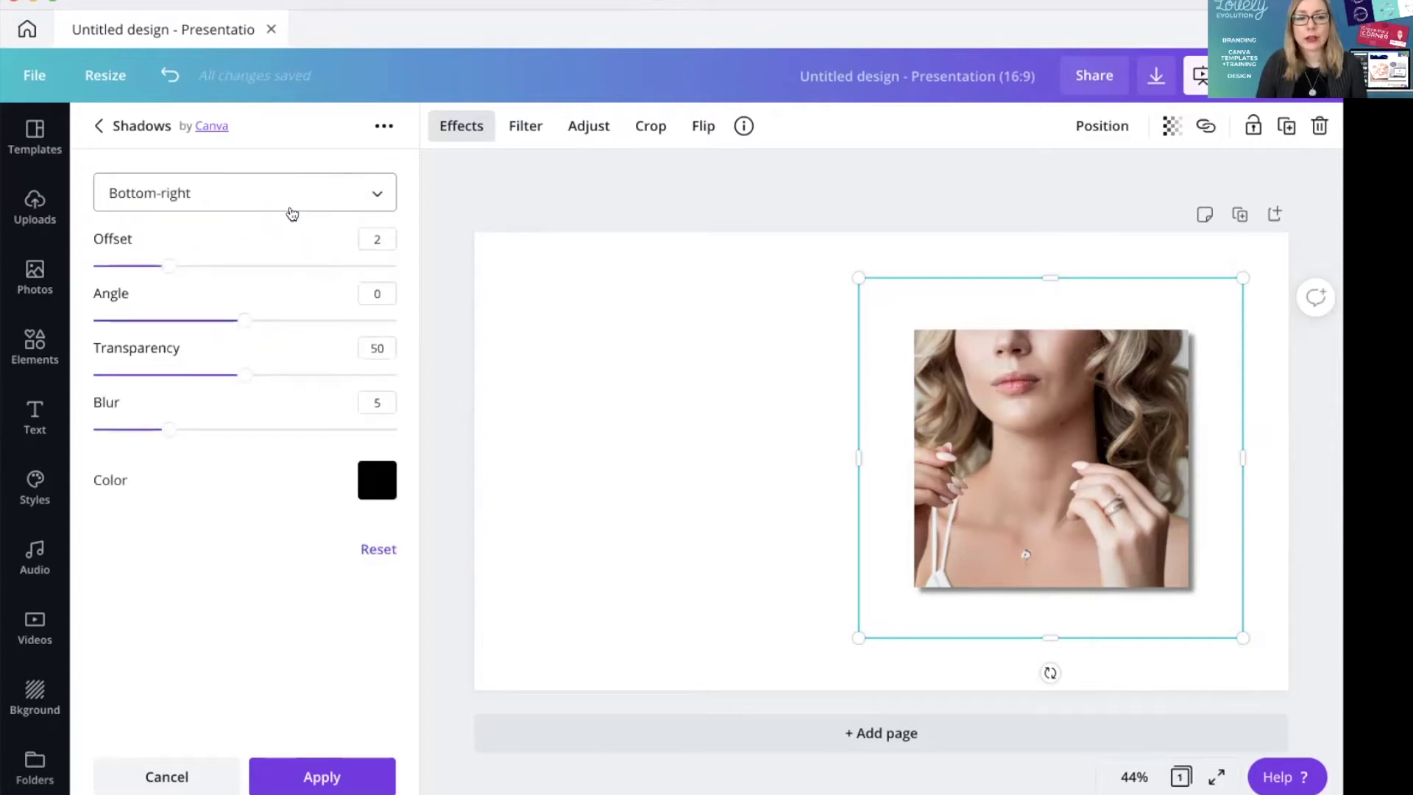
Change the drop shadow colour to the dark navy brand swatch.
left_click(391, 468)
left_click(438, 383)
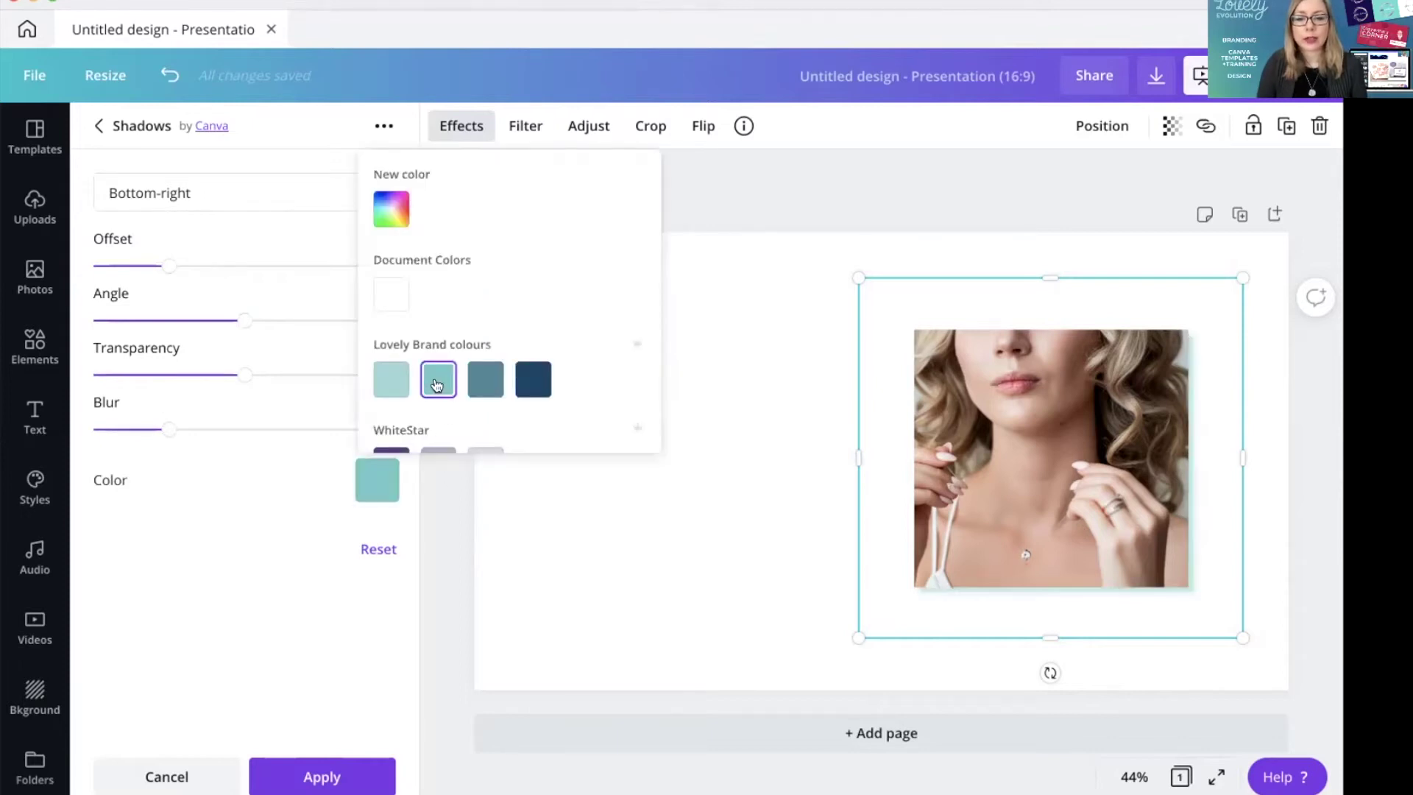
left_click(486, 380)
left_click(545, 380)
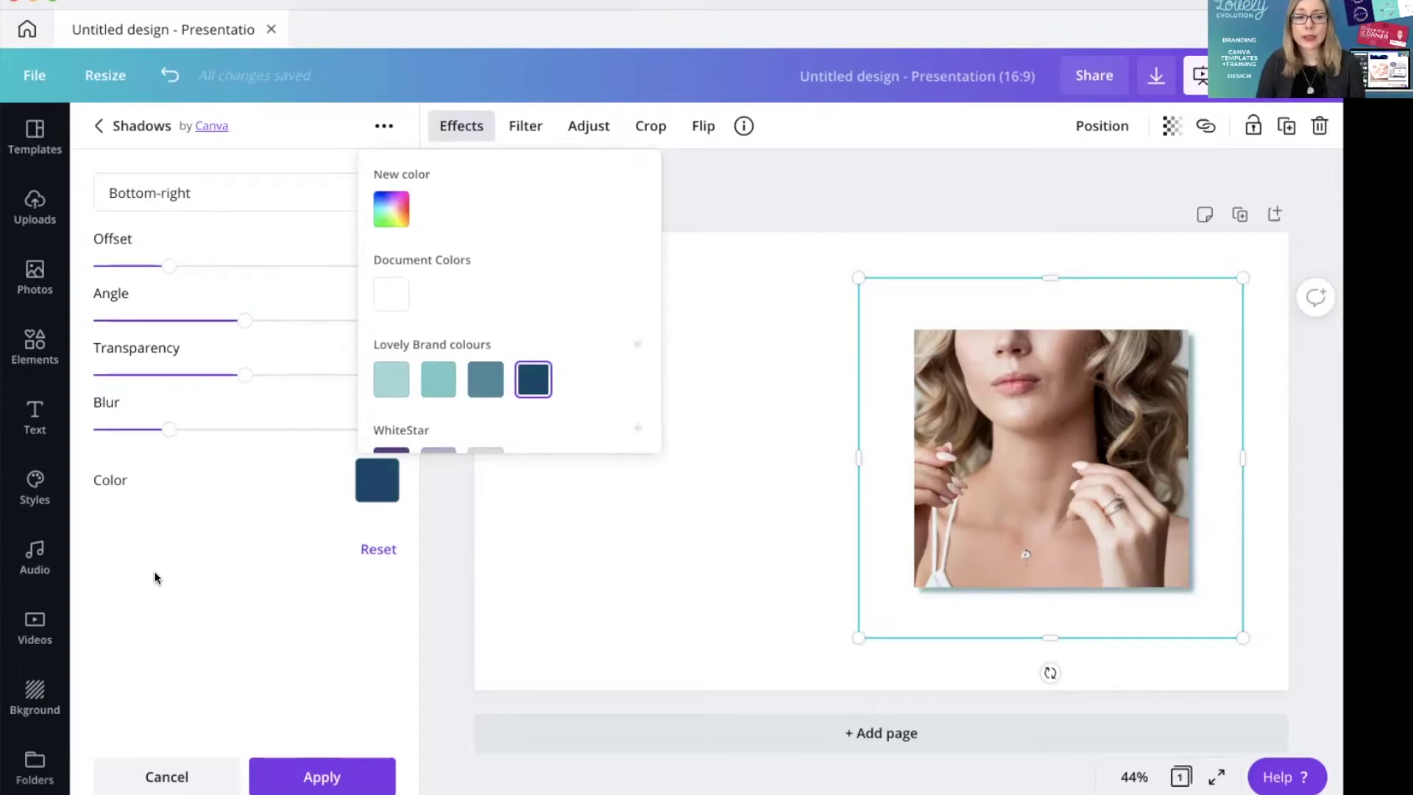
left_click(198, 578)
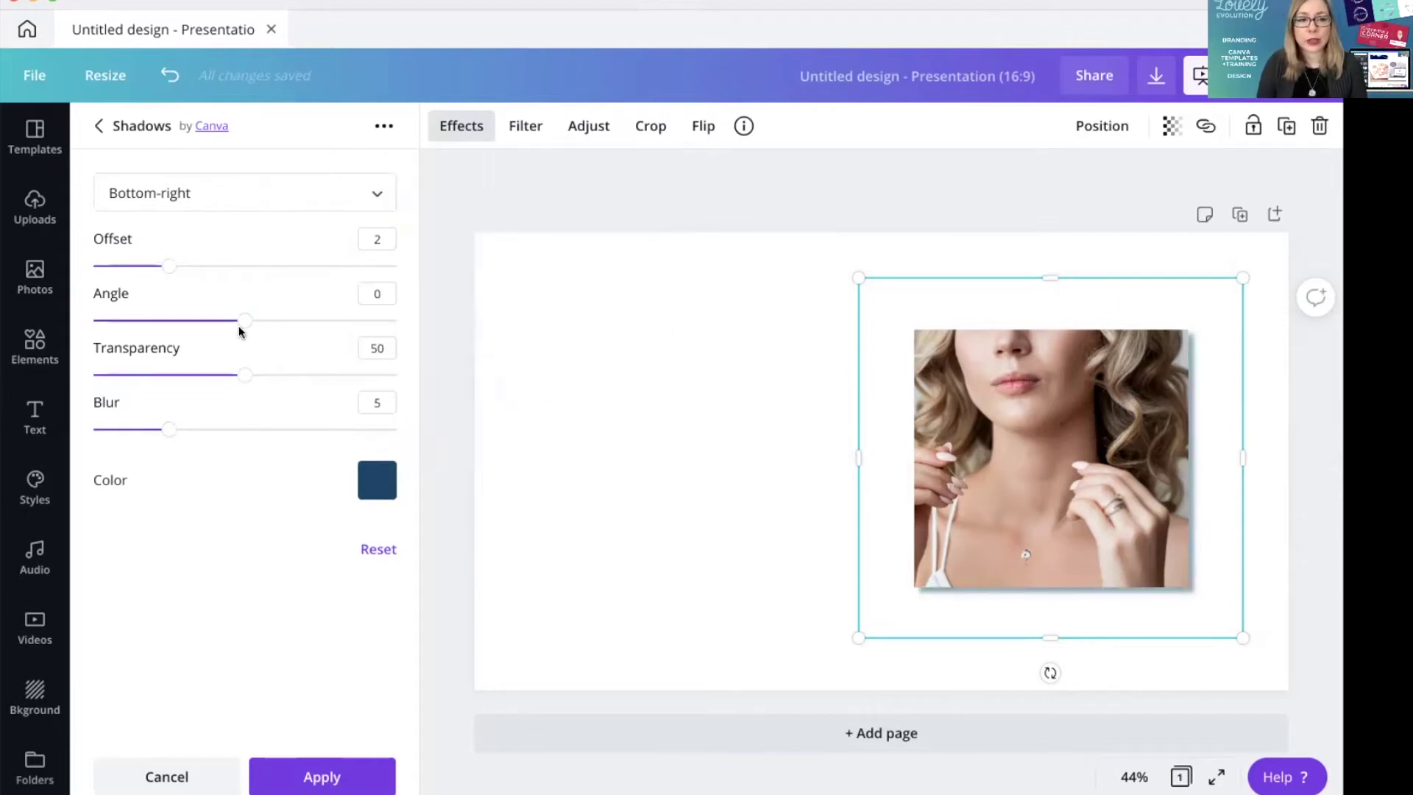
Set the shadow direction to Bottom-left after trying top-right and bottom.
left_click(329, 193)
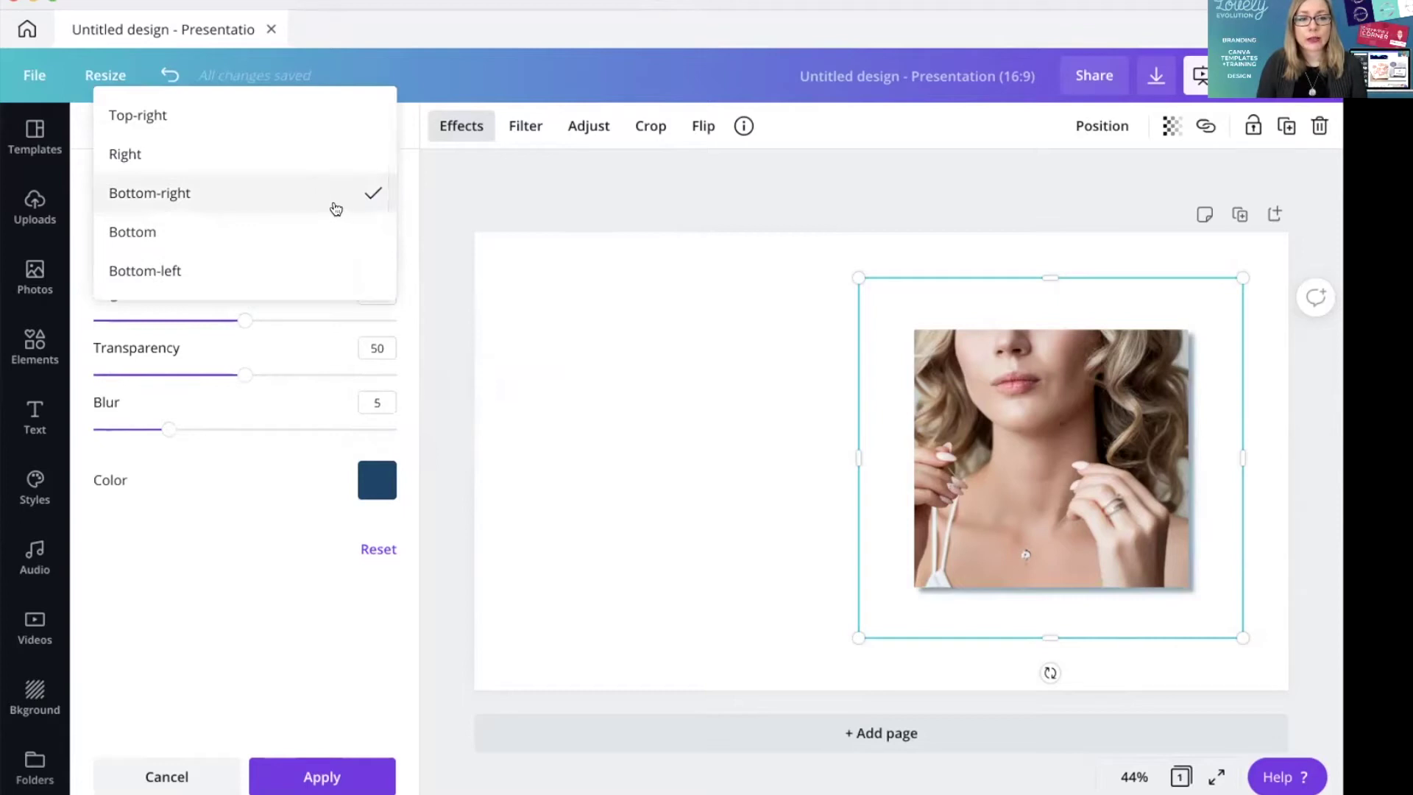
left_click(278, 123)
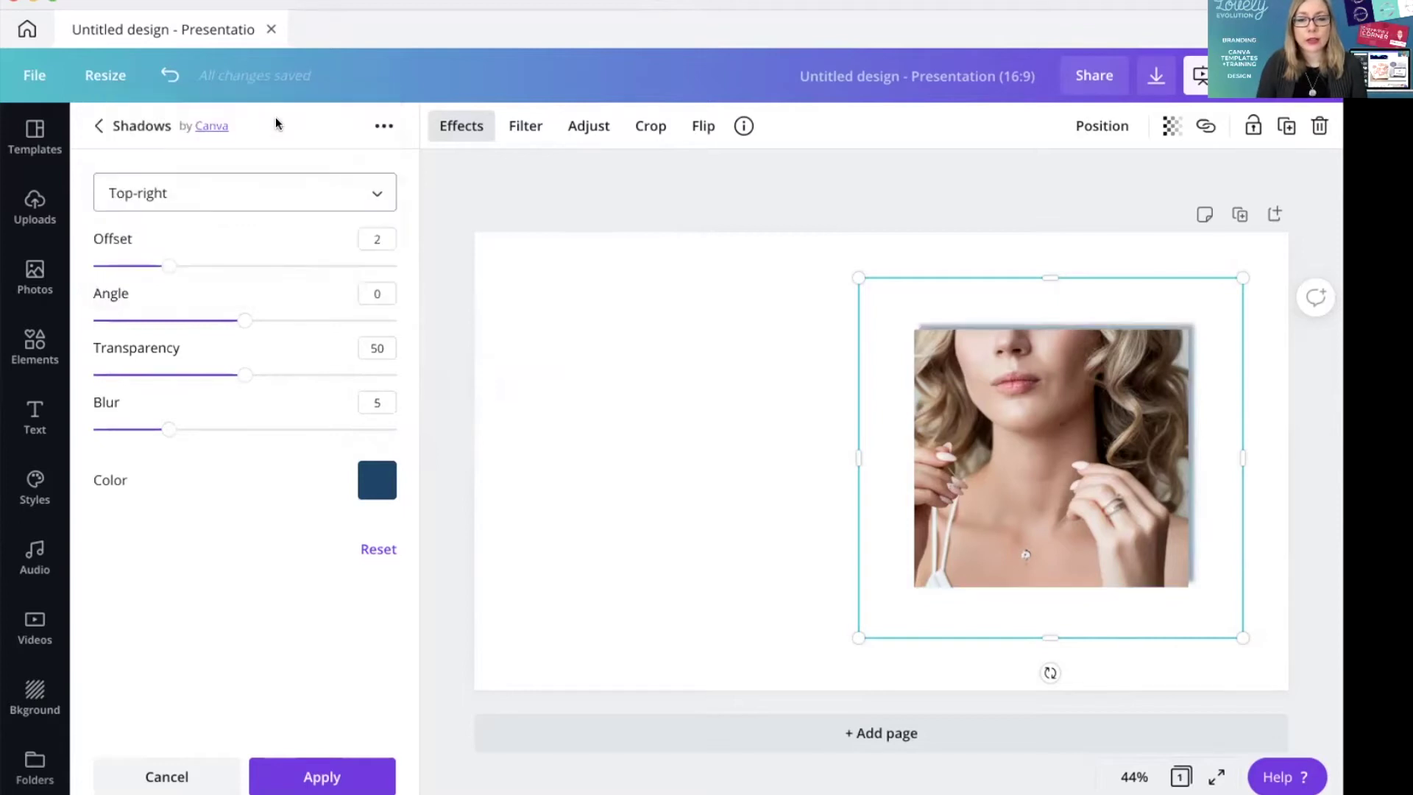
left_click(297, 177)
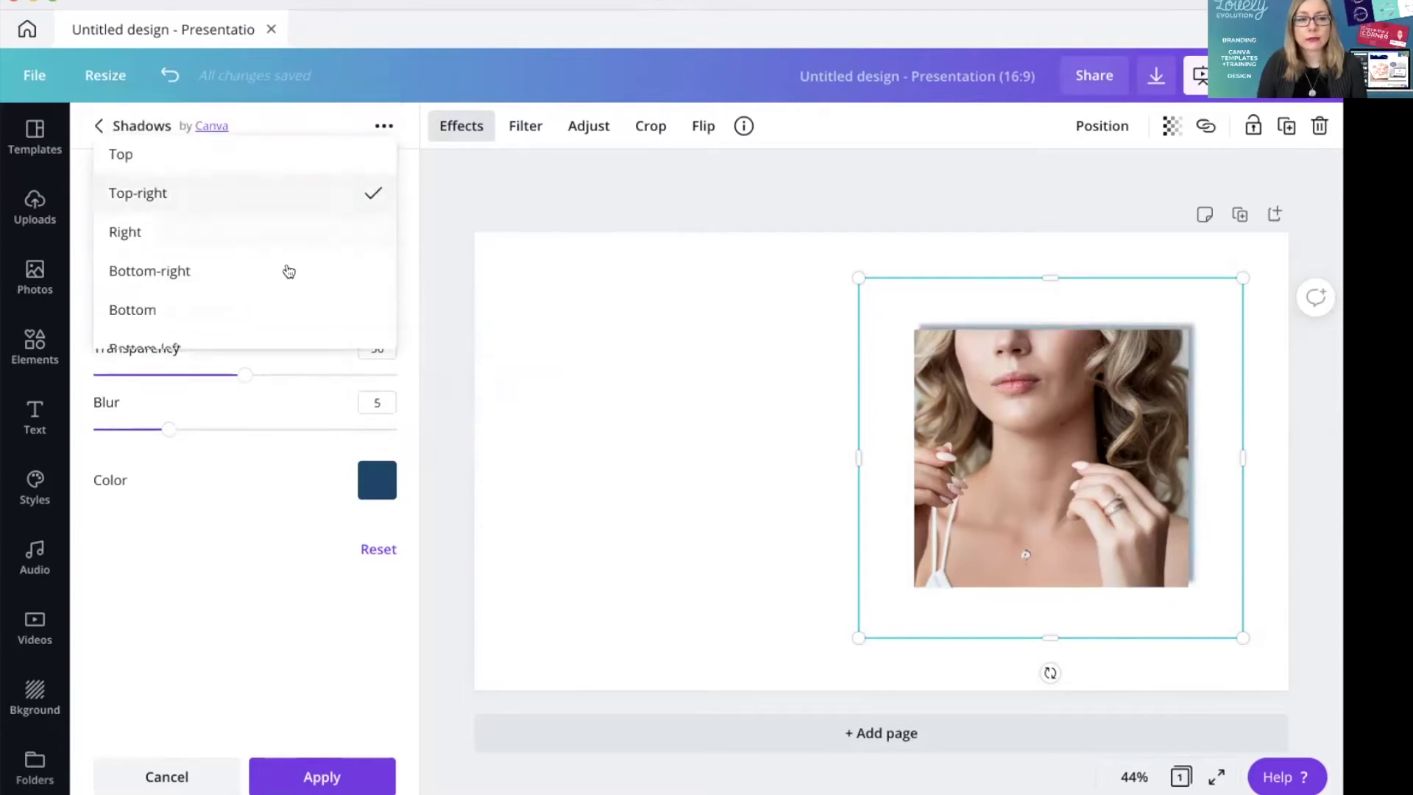
left_click(241, 310)
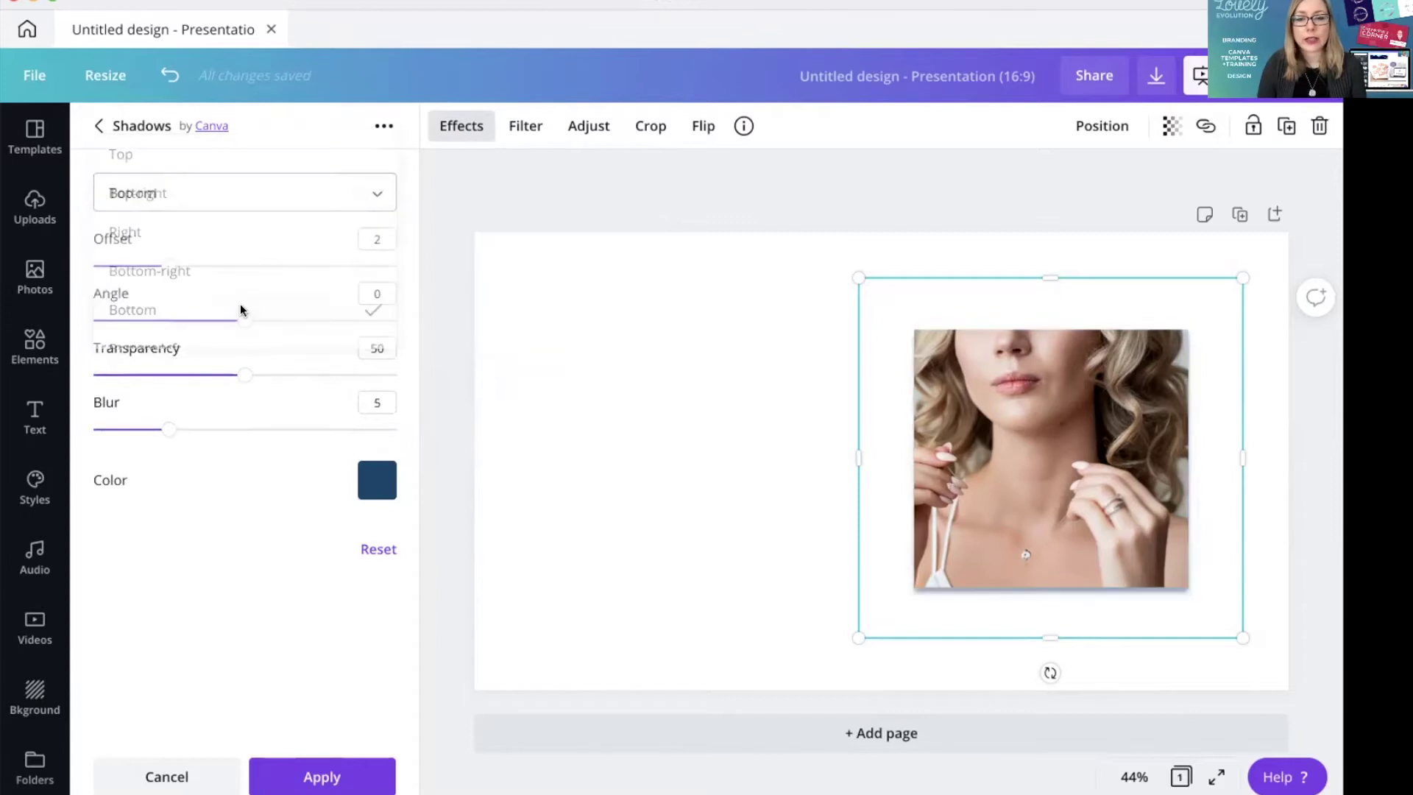
left_click(271, 206)
left_click(275, 234)
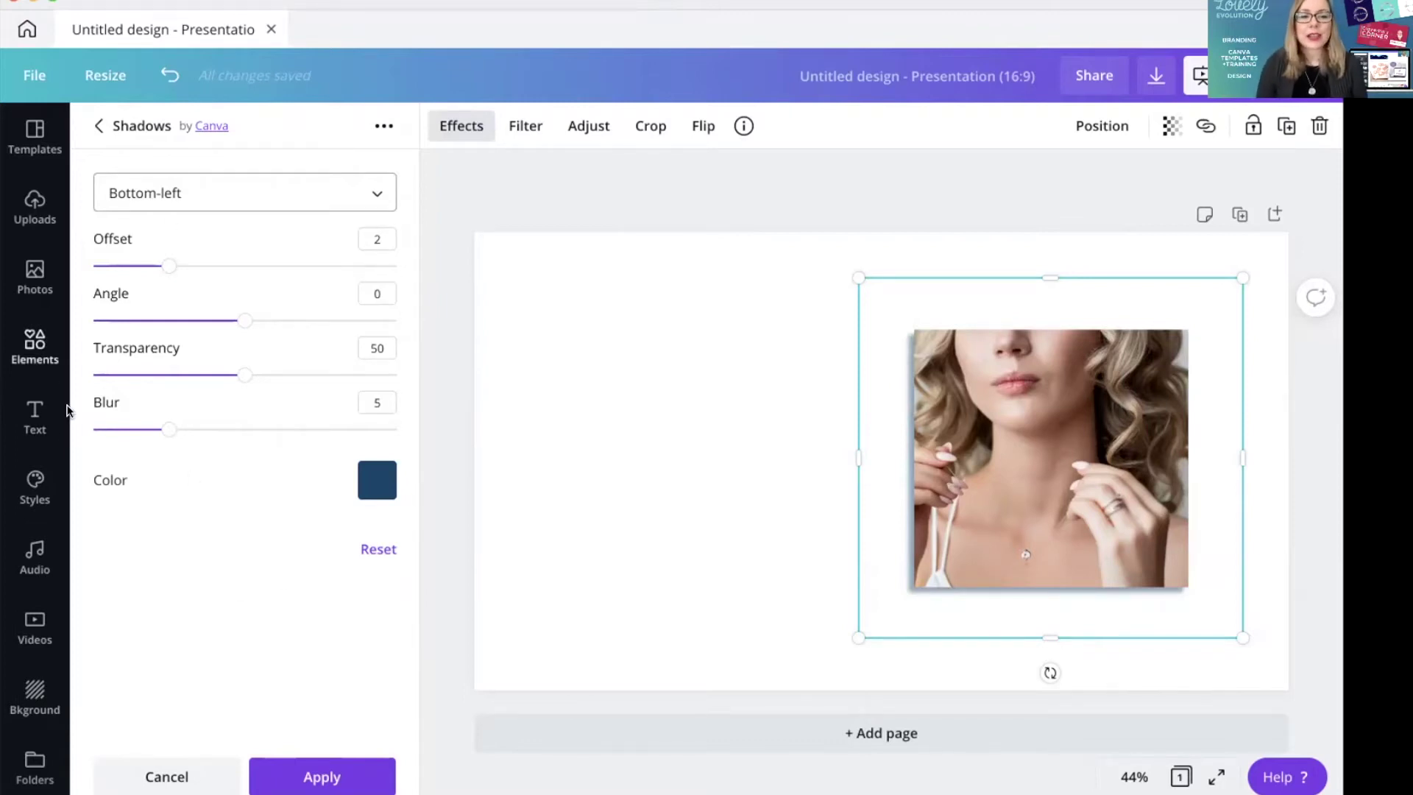
Set the drop shadow to offset 4, angle -3, transparency 50 and blur 14, then apply it.
mouse_move(252, 417)
left_mouse_down()
mouse_move(338, 429)
mouse_move(61, 435)
mouse_move(85, 448)
mouse_move(271, 432)
left_mouse_up()
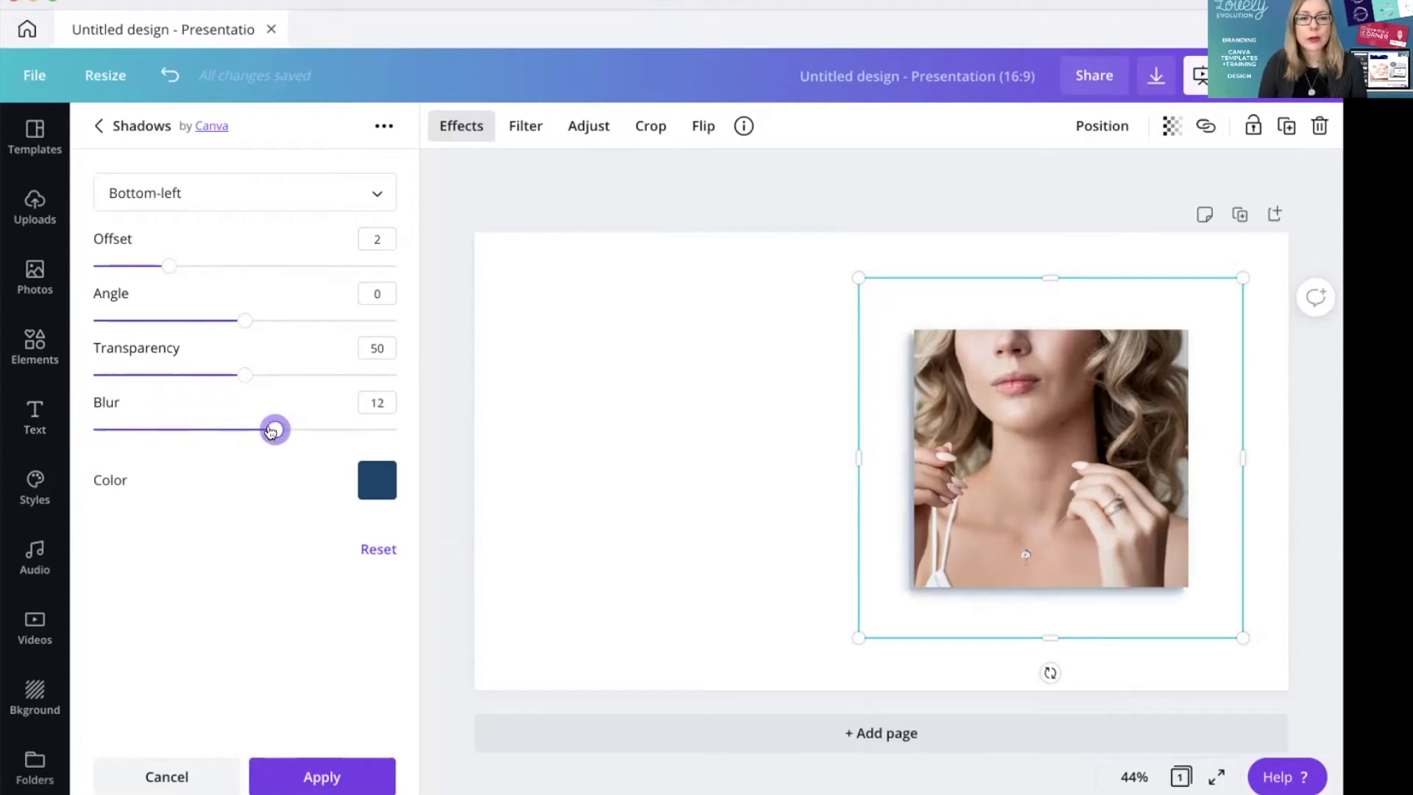
mouse_move(245, 377)
left_mouse_down()
mouse_move(158, 374)
mouse_move(309, 374)
mouse_move(196, 373)
mouse_move(266, 376)
left_mouse_up()
mouse_move(242, 322)
left_mouse_down()
mouse_move(95, 321)
mouse_move(239, 323)
left_mouse_up()
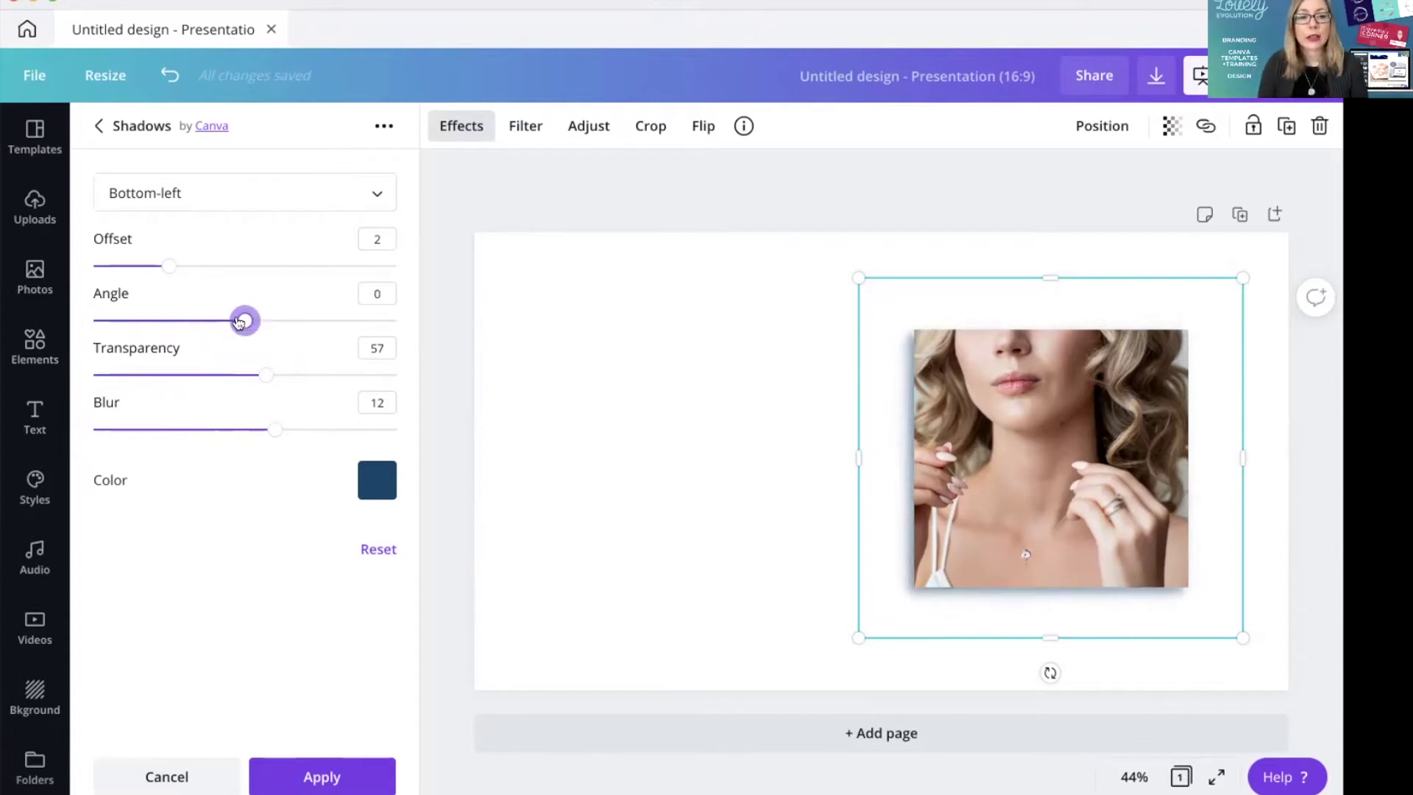
left_click_drag(222, 317, 154, 318)
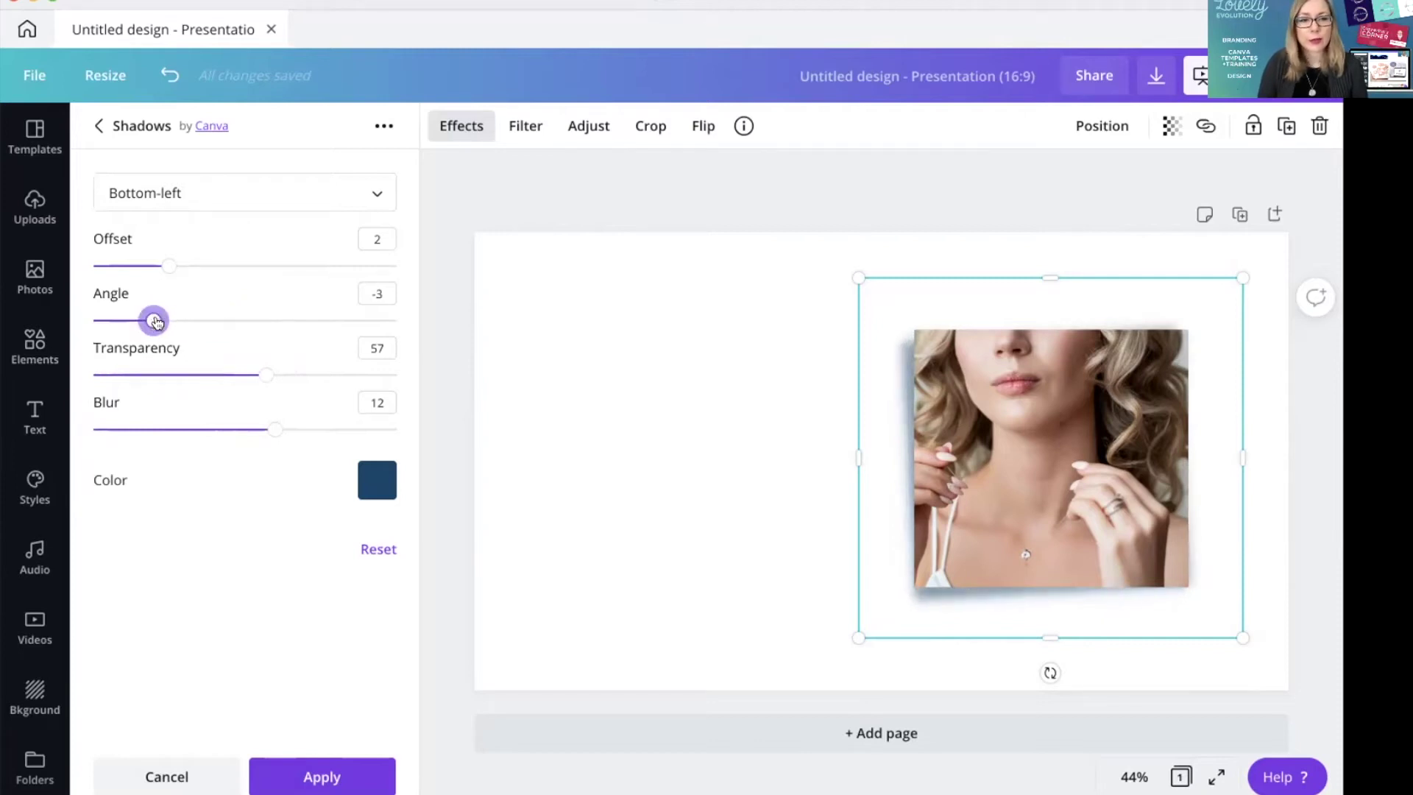
left_click_drag(170, 269, 236, 268)
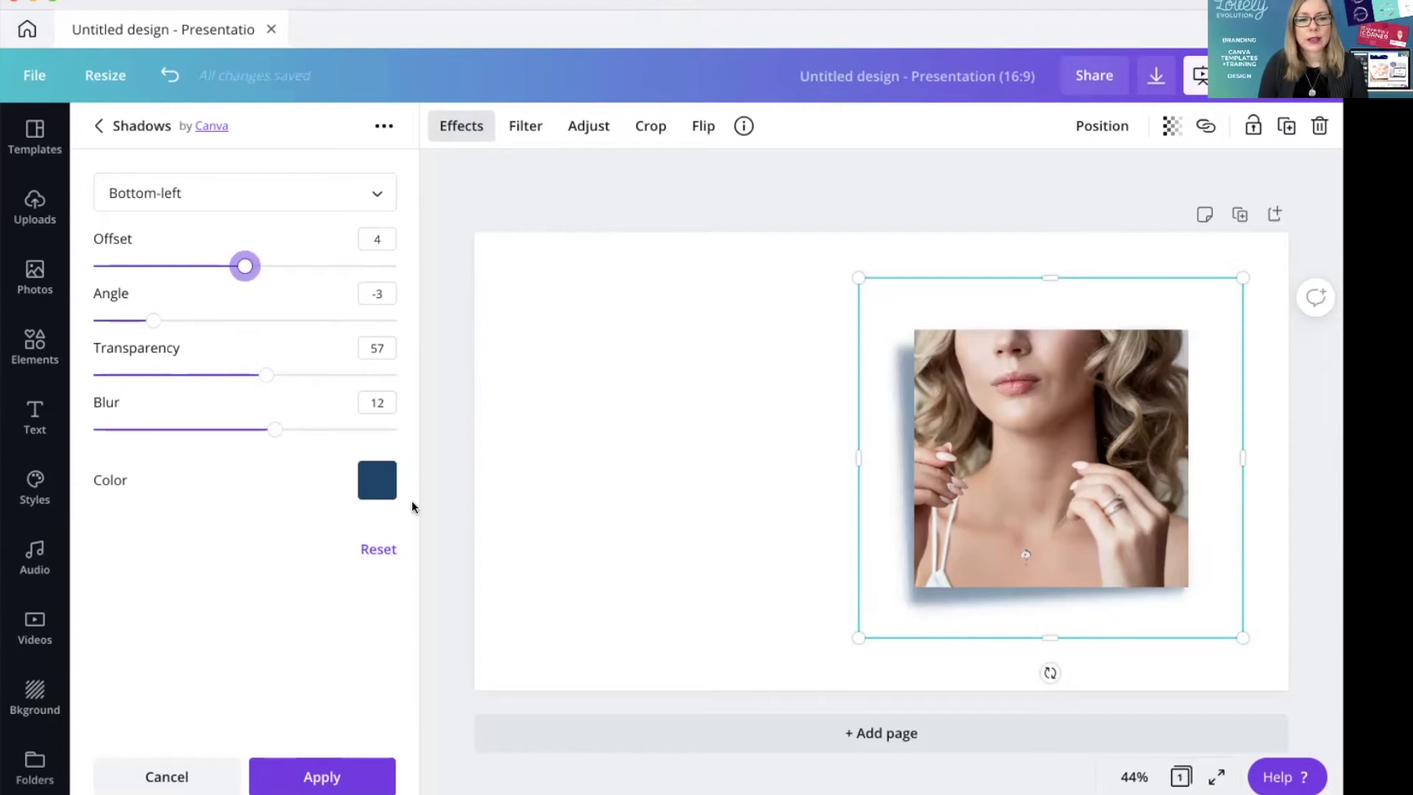
left_click_drag(263, 379, 243, 378)
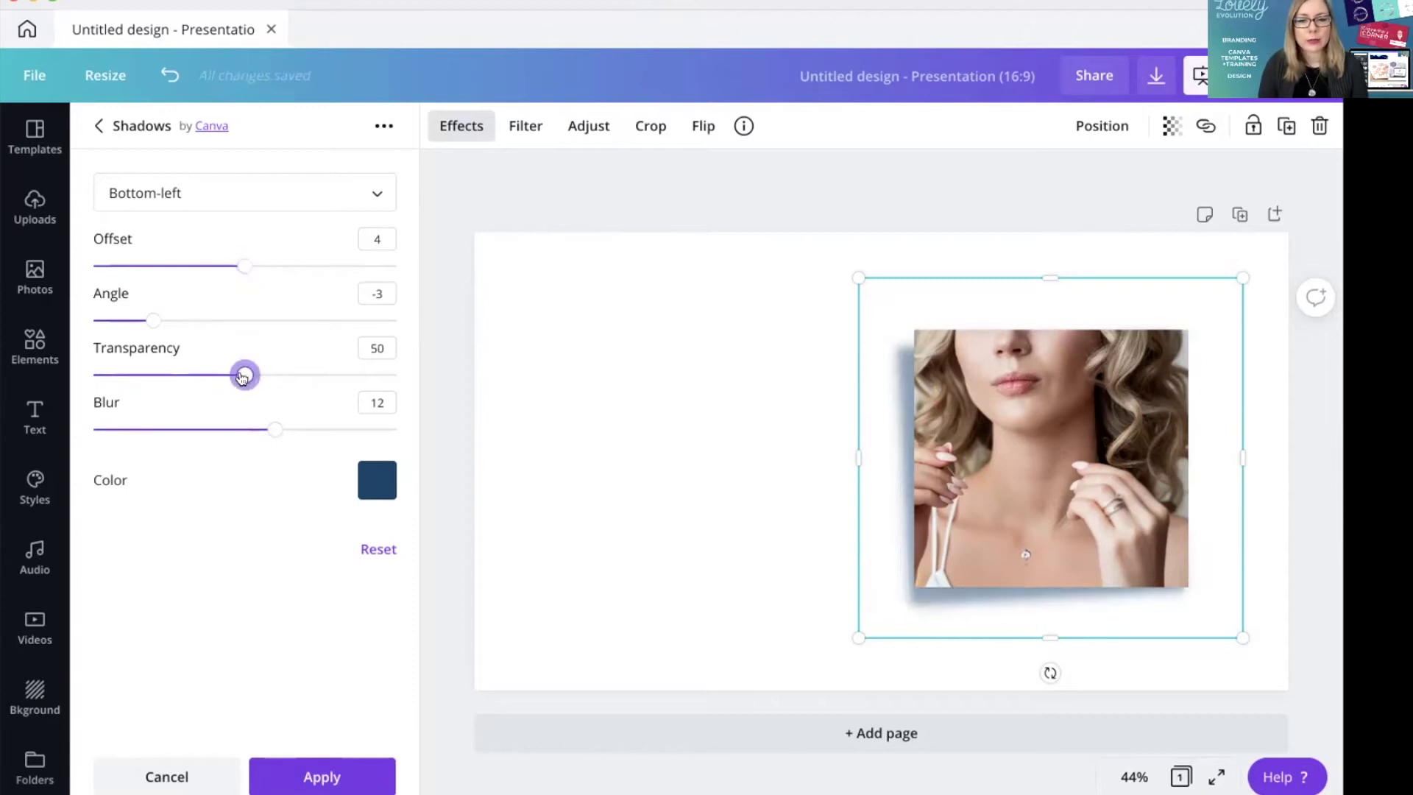
left_click_drag(282, 432, 308, 432)
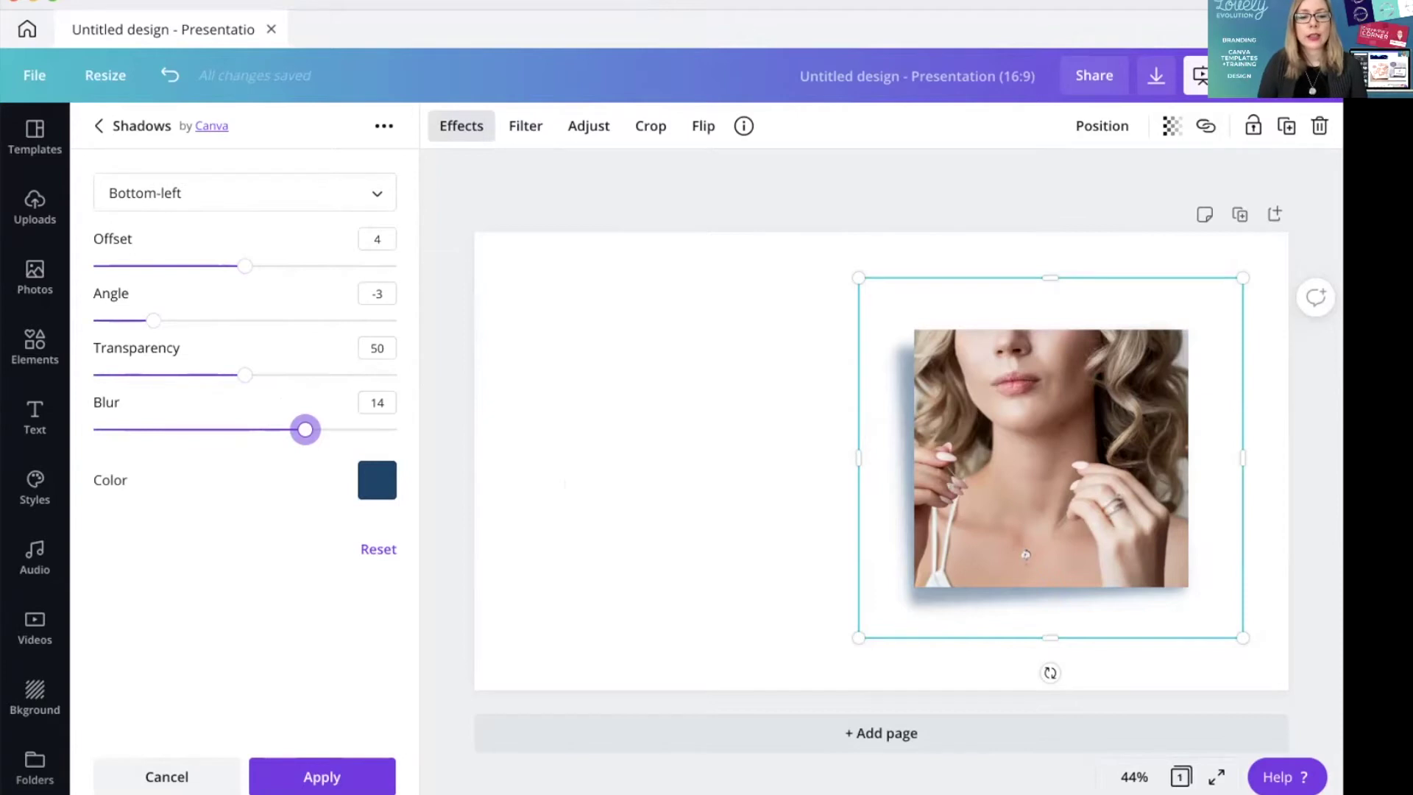
left_click(340, 779)
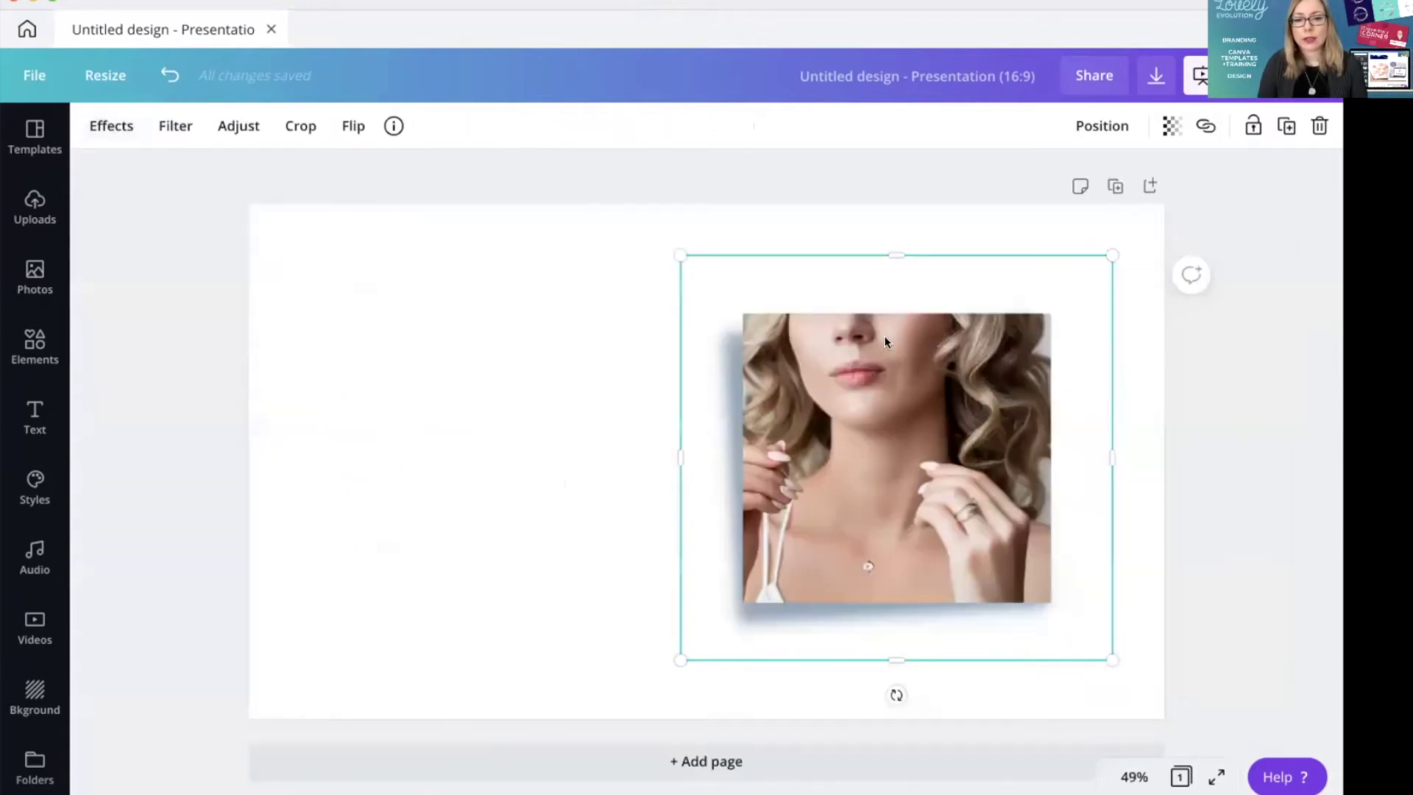
Add a teal circle shape from Elements and move it to the slide's upper left.
left_click(435, 468)
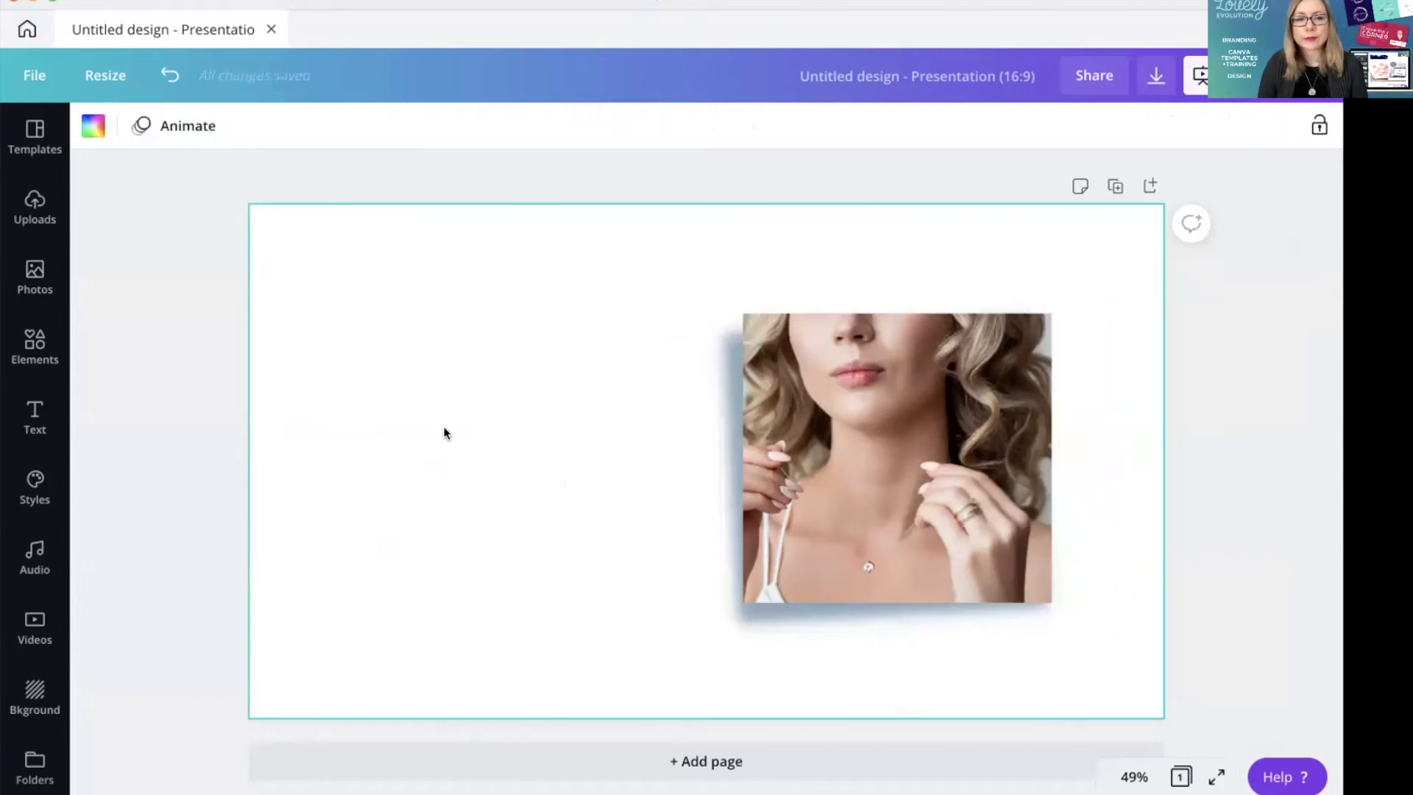
left_click(28, 338)
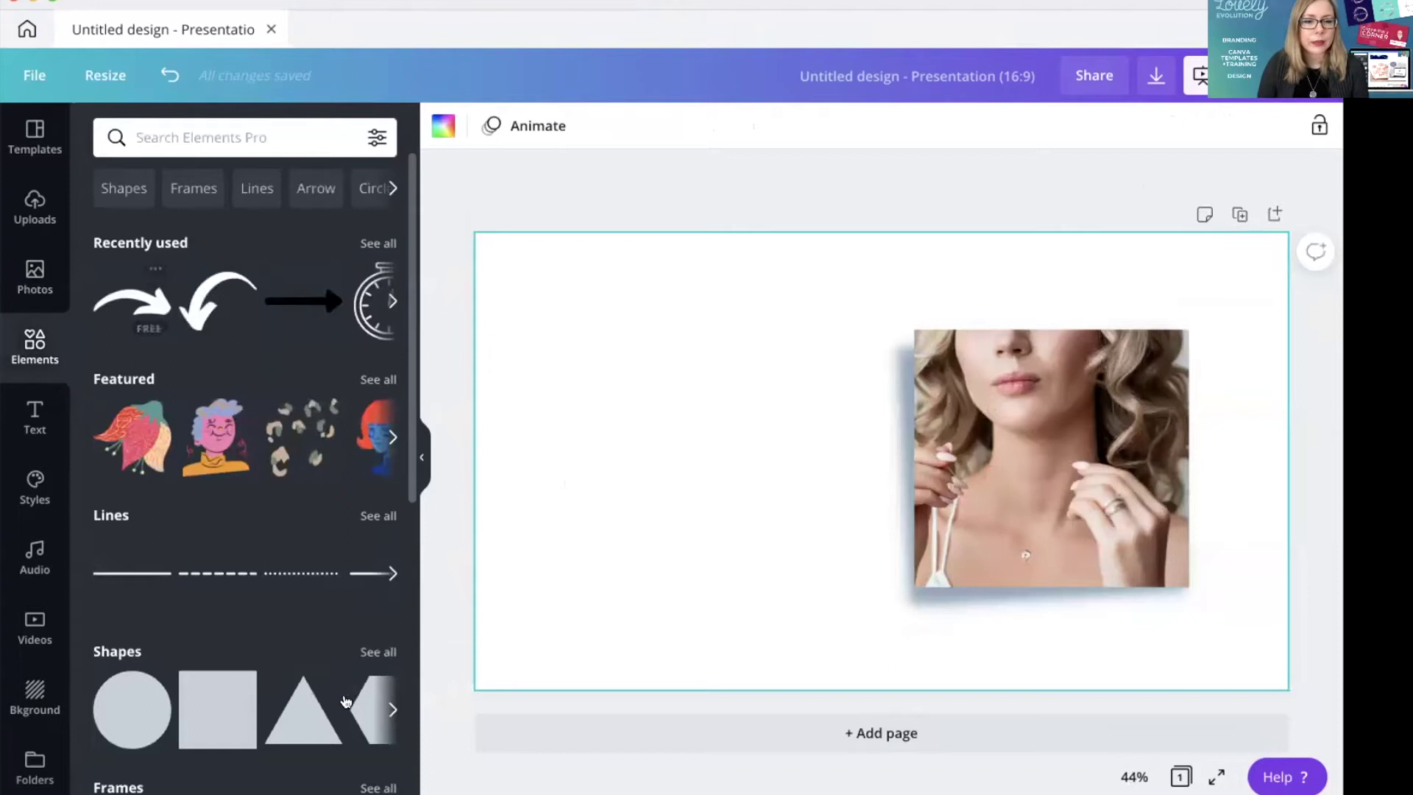
scroll(262, 607, "down", 2)
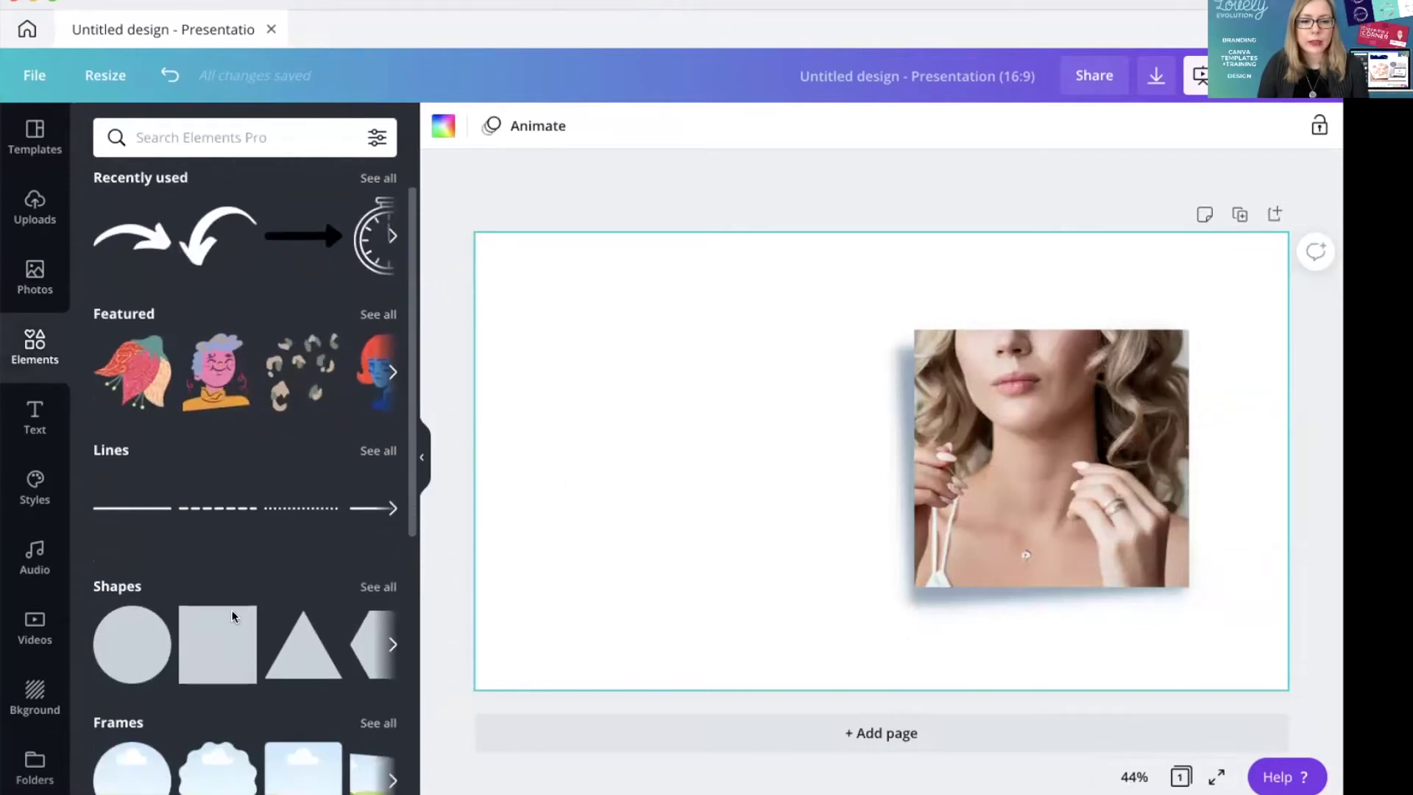
left_click(133, 622)
left_click_drag(832, 499, 648, 401)
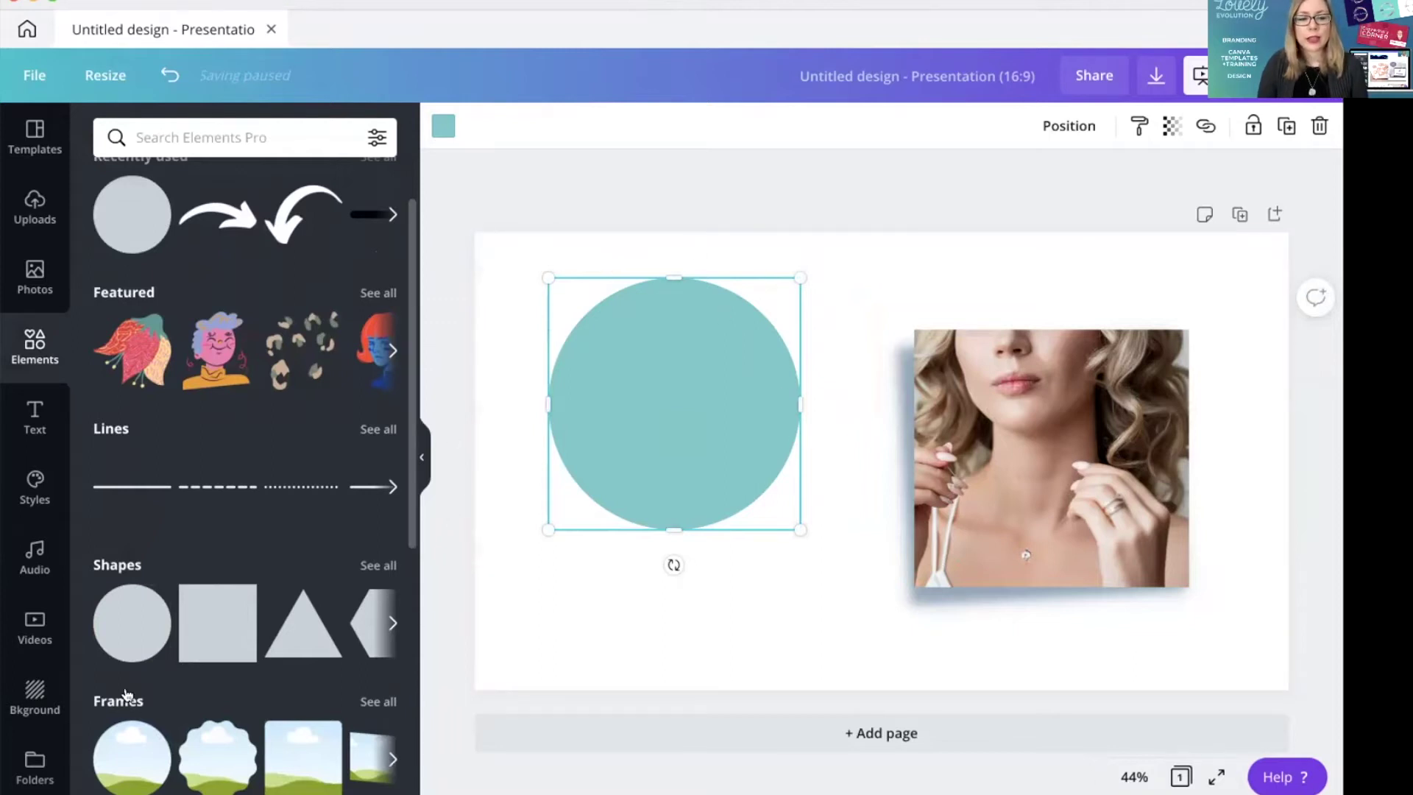
Add a circle frame from Frames to the slide and reselect the teal circle.
scroll(125, 695, "down", 2)
scroll(177, 636, "down", 3)
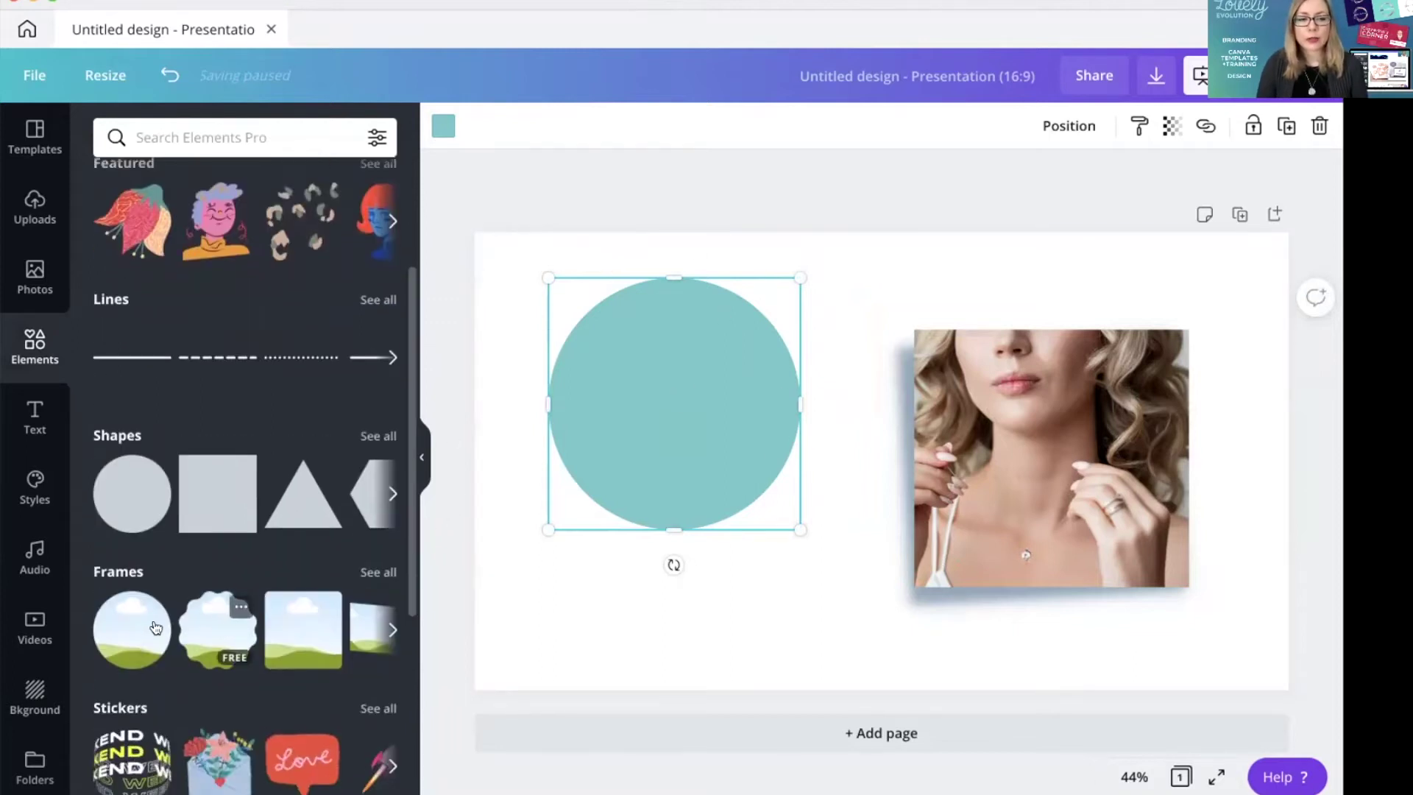
left_click(129, 636)
left_click(660, 381)
Delete the teal circle, move the frame into its place, and drop the Easter eggs photo into it.
key("Delete")
left_click_drag(804, 410, 637, 406)
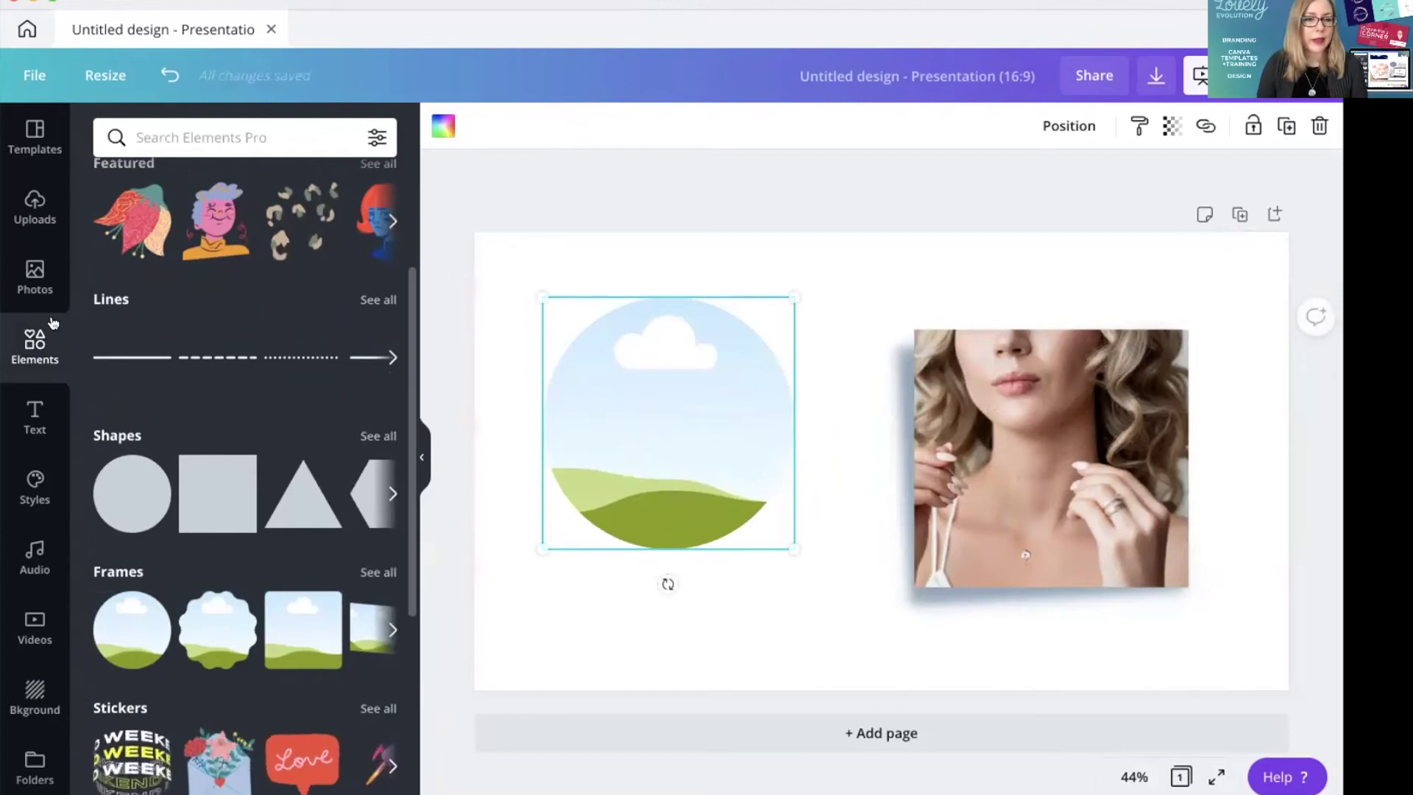
left_click(31, 278)
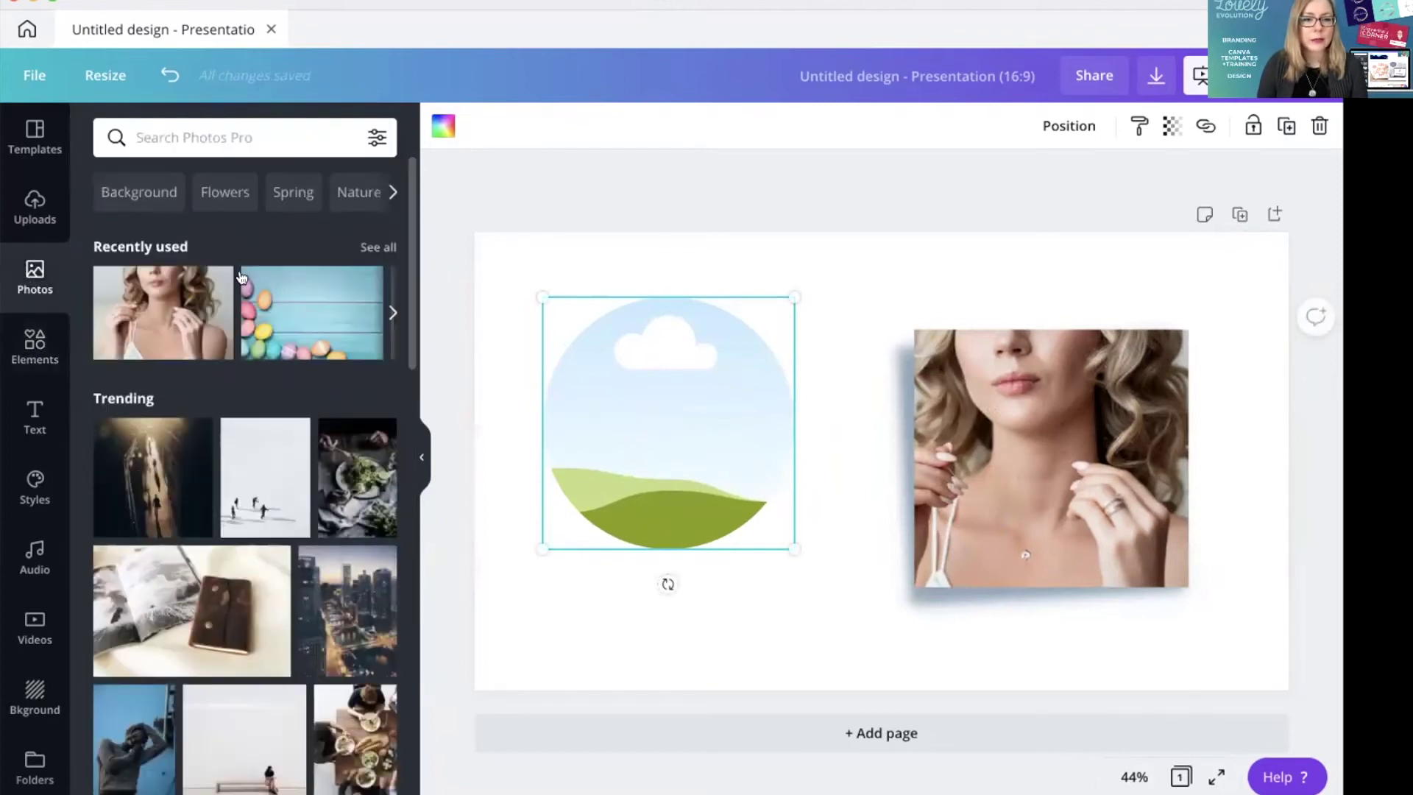
scroll(301, 409, "down", 1)
scroll(300, 408, "up", 1)
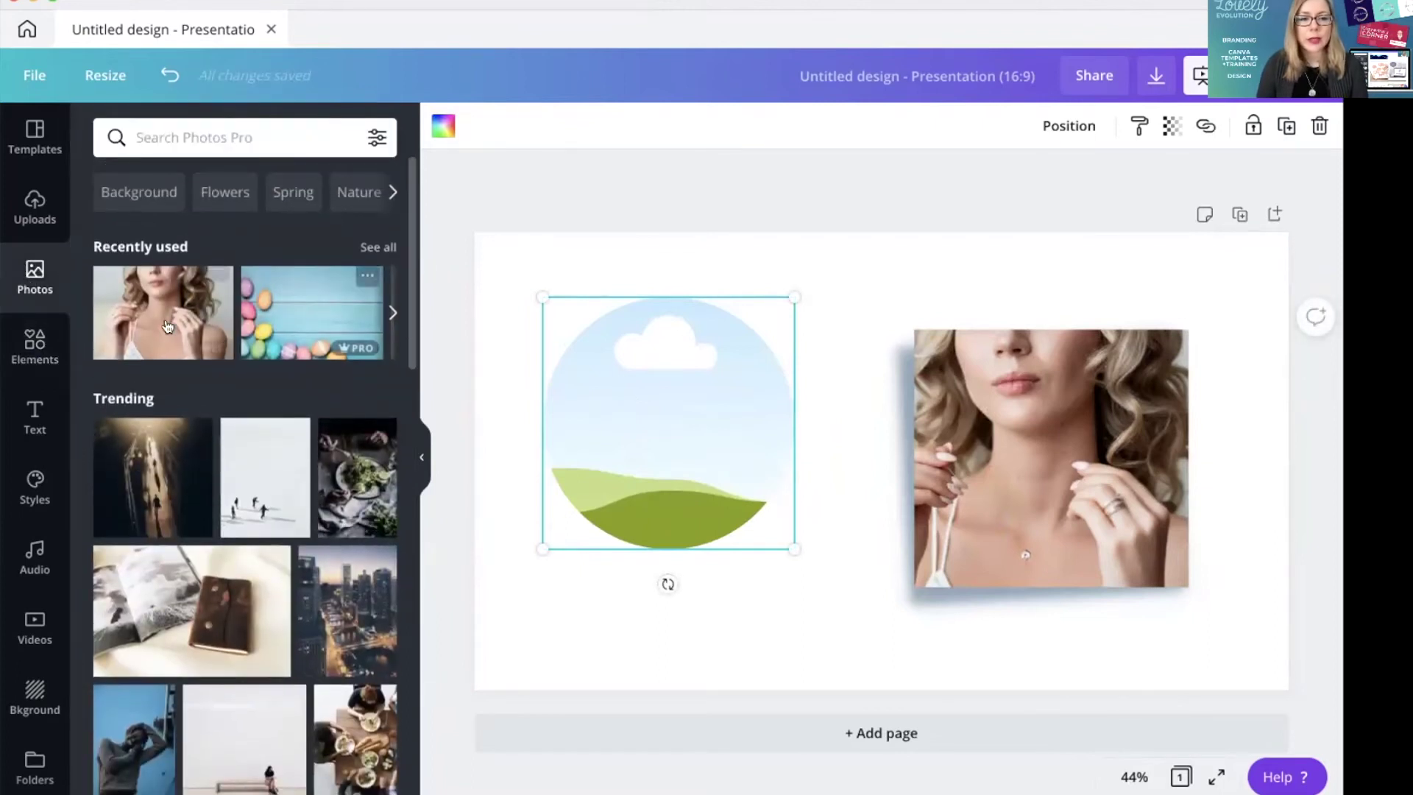
left_click_drag(360, 324, 930, 373)
Enlarge the eggs photo within the frame, nudge the circle right and down, and show filters.
double_click(655, 421)
left_click_drag(926, 297, 1253, 151)
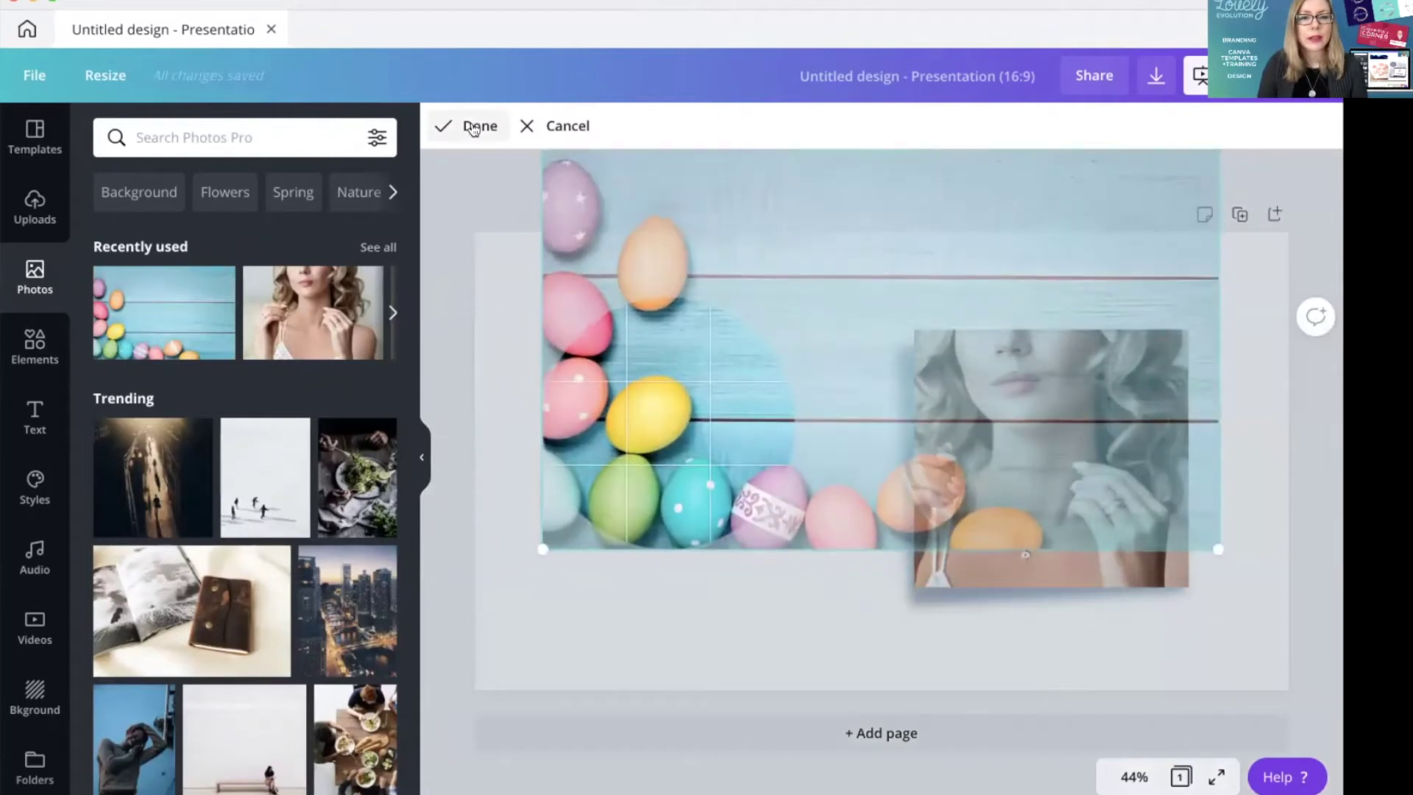
left_click(474, 129)
left_click_drag(708, 459, 724, 506)
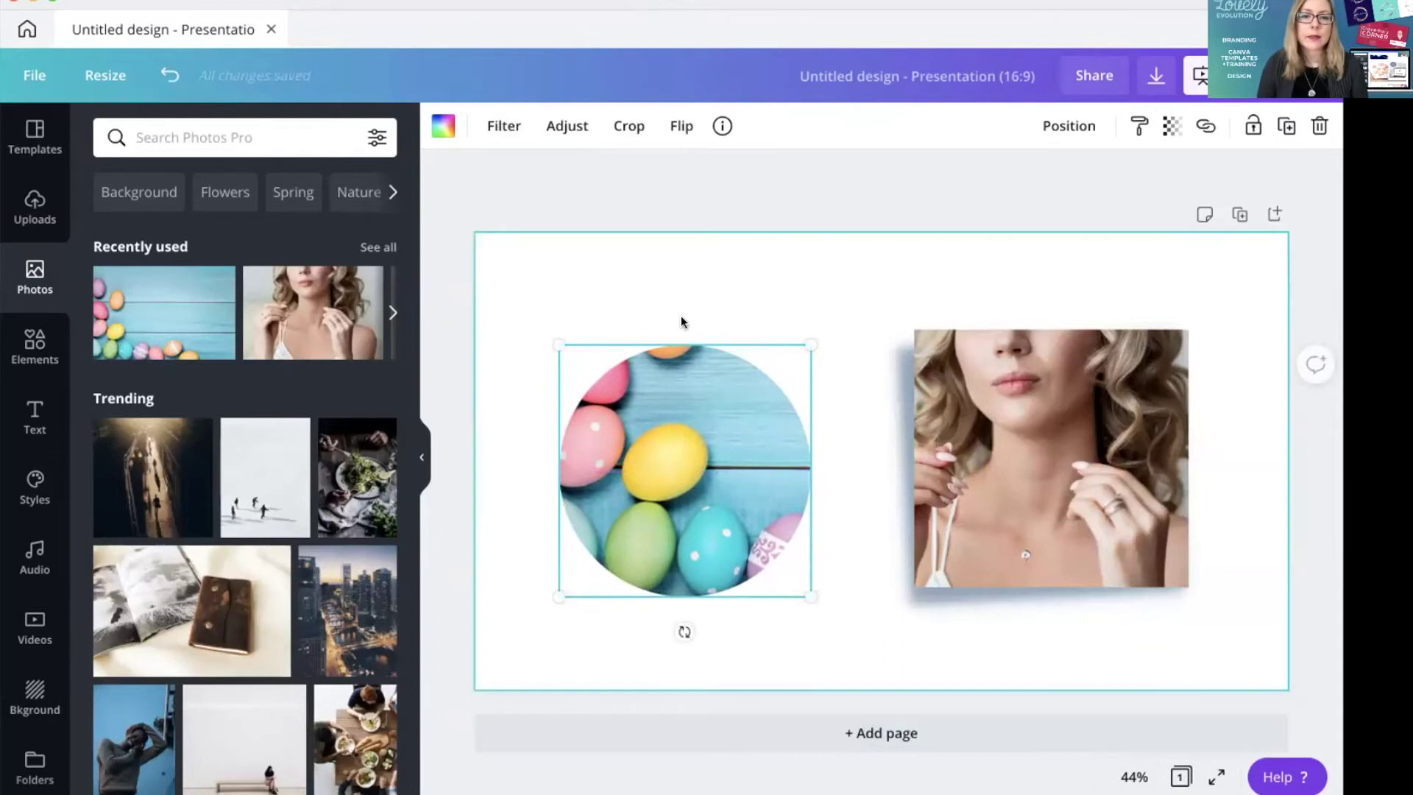
left_click(500, 128)
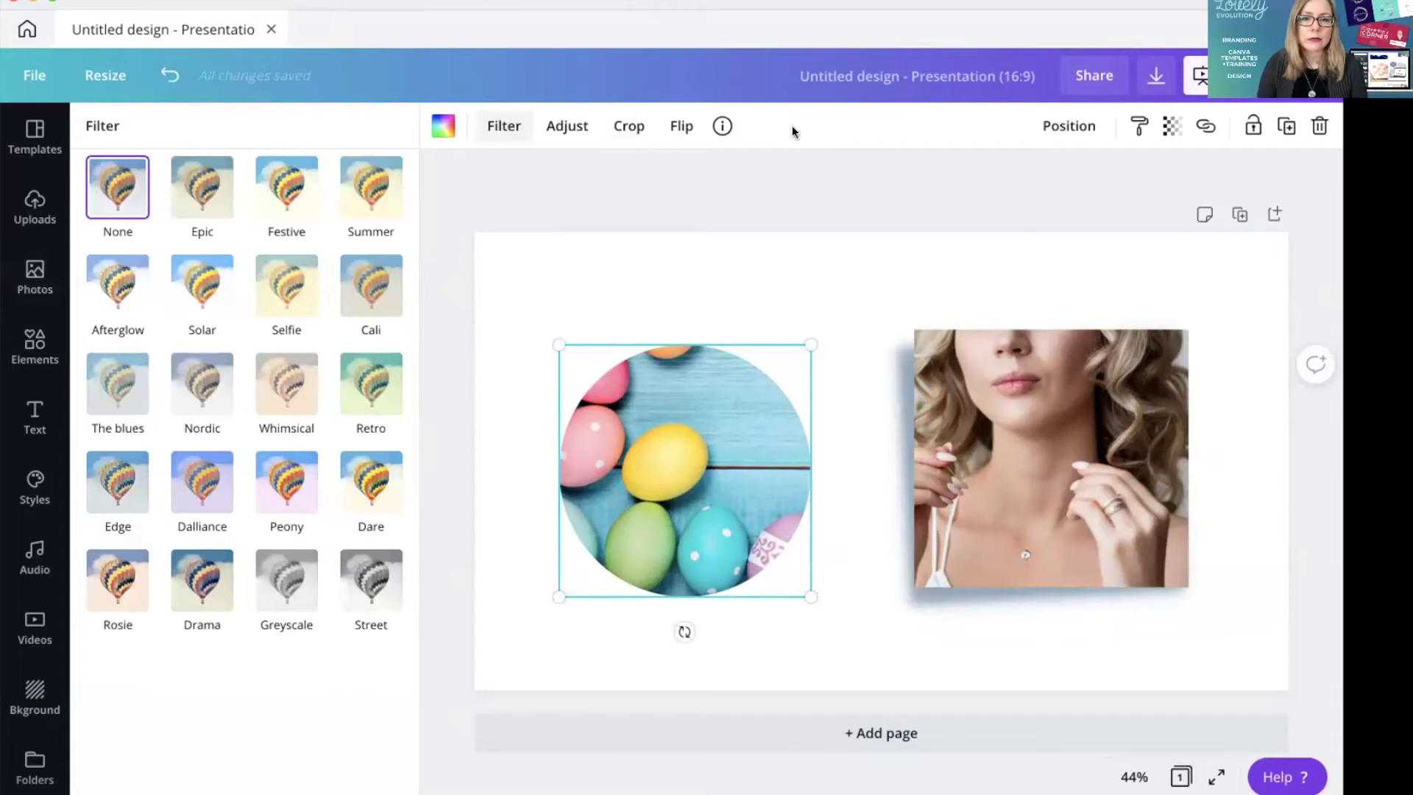
Look through Filter, Adjust and Crop without changes, then place the eggs circle lower beside the portrait.
key("Escape")
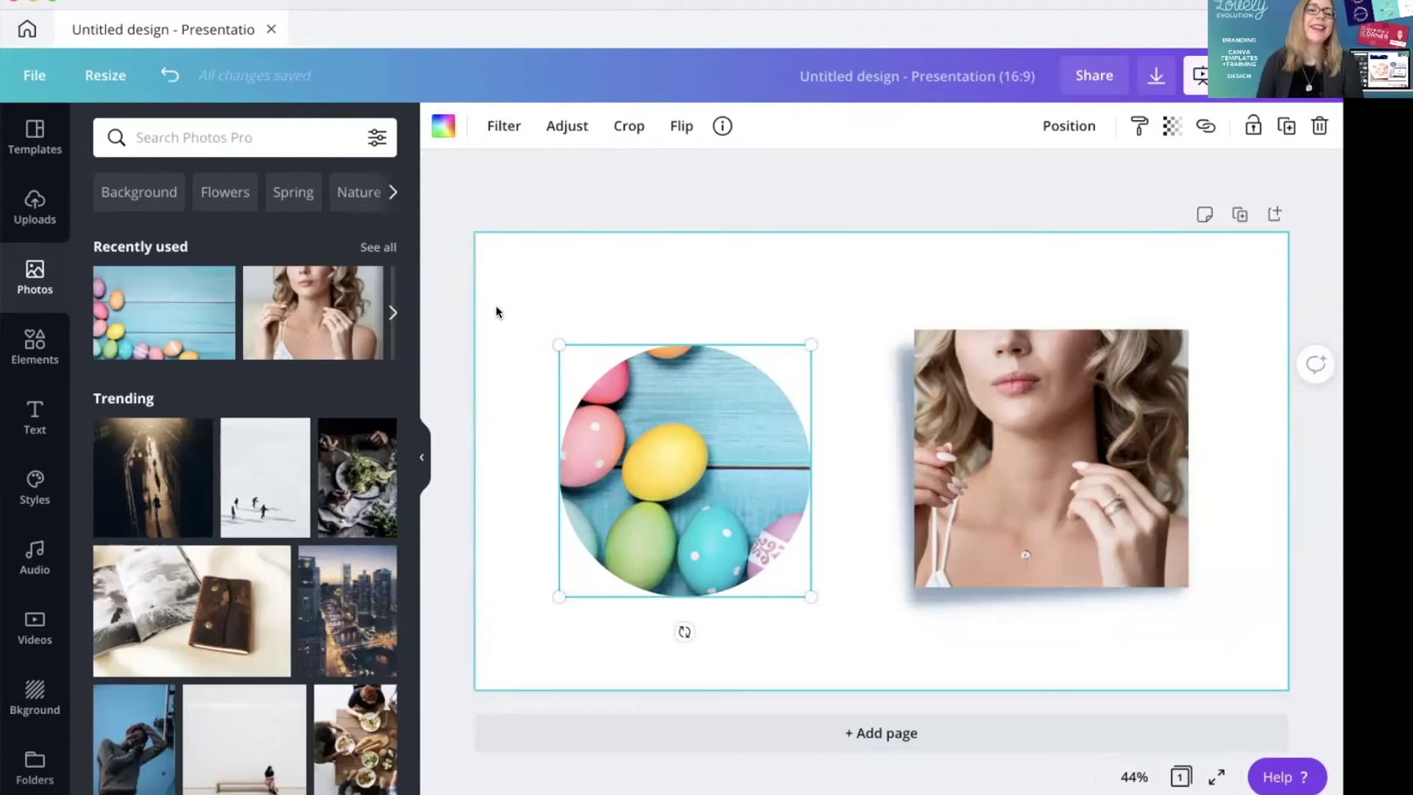
left_click_drag(752, 462, 656, 400)
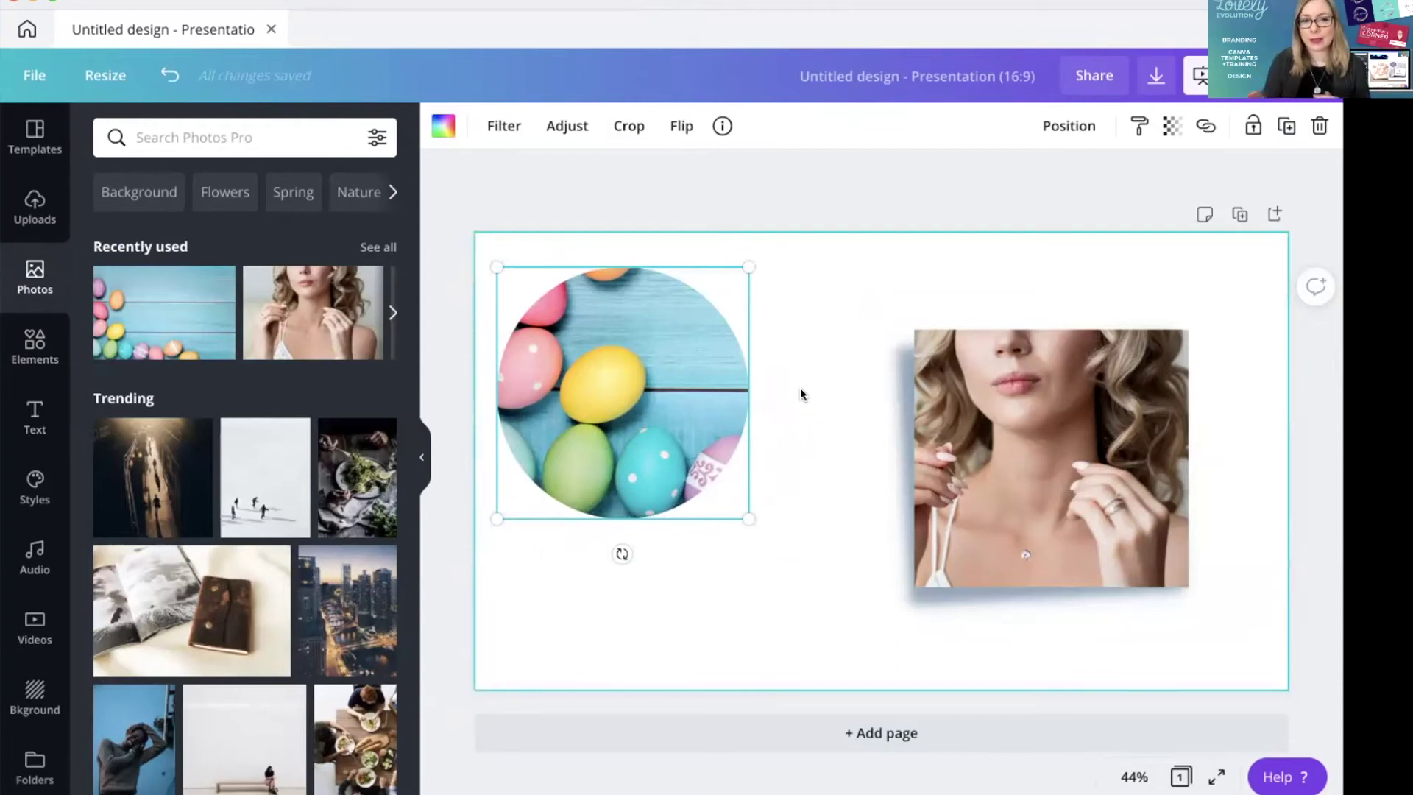
left_click(506, 126)
left_click(563, 126)
left_click(629, 126)
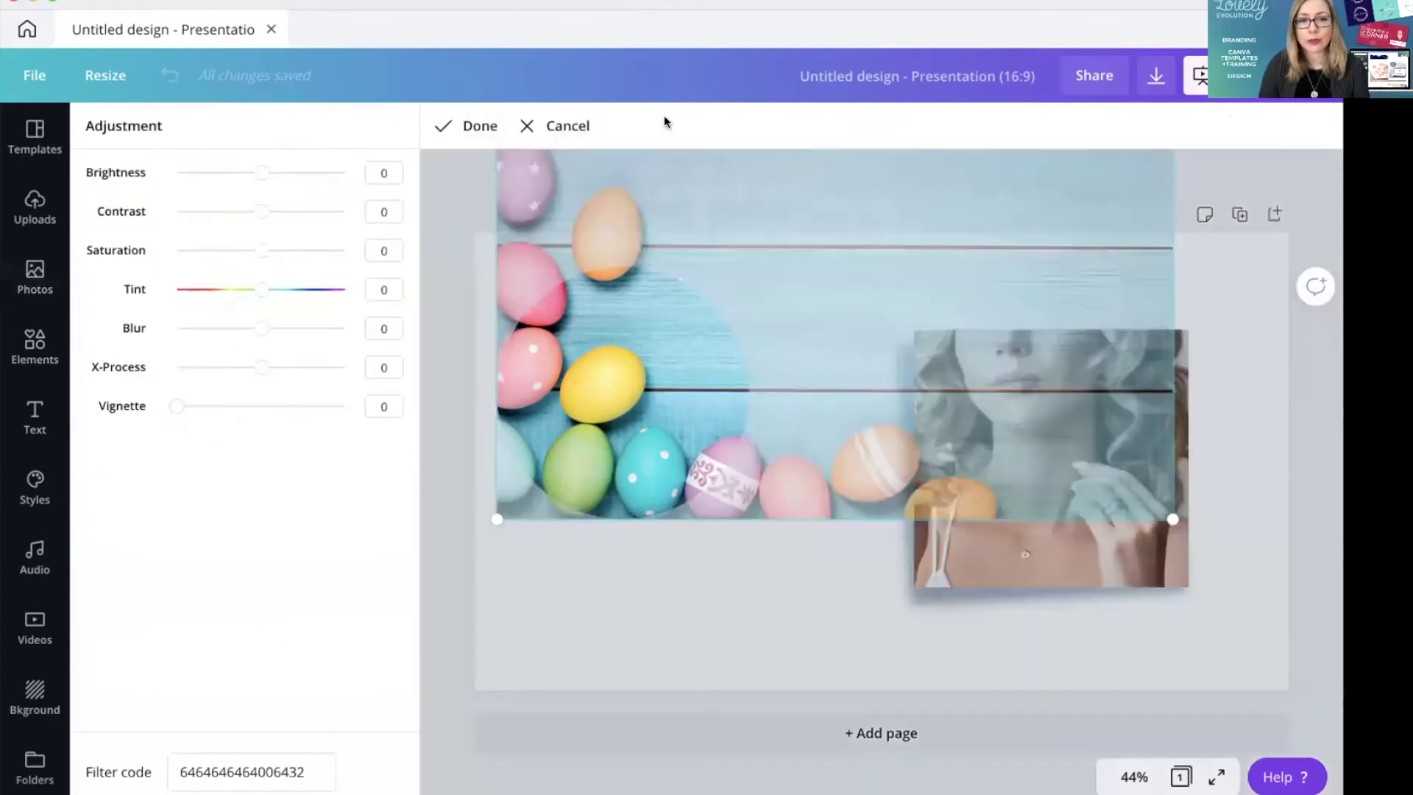
left_click(549, 128)
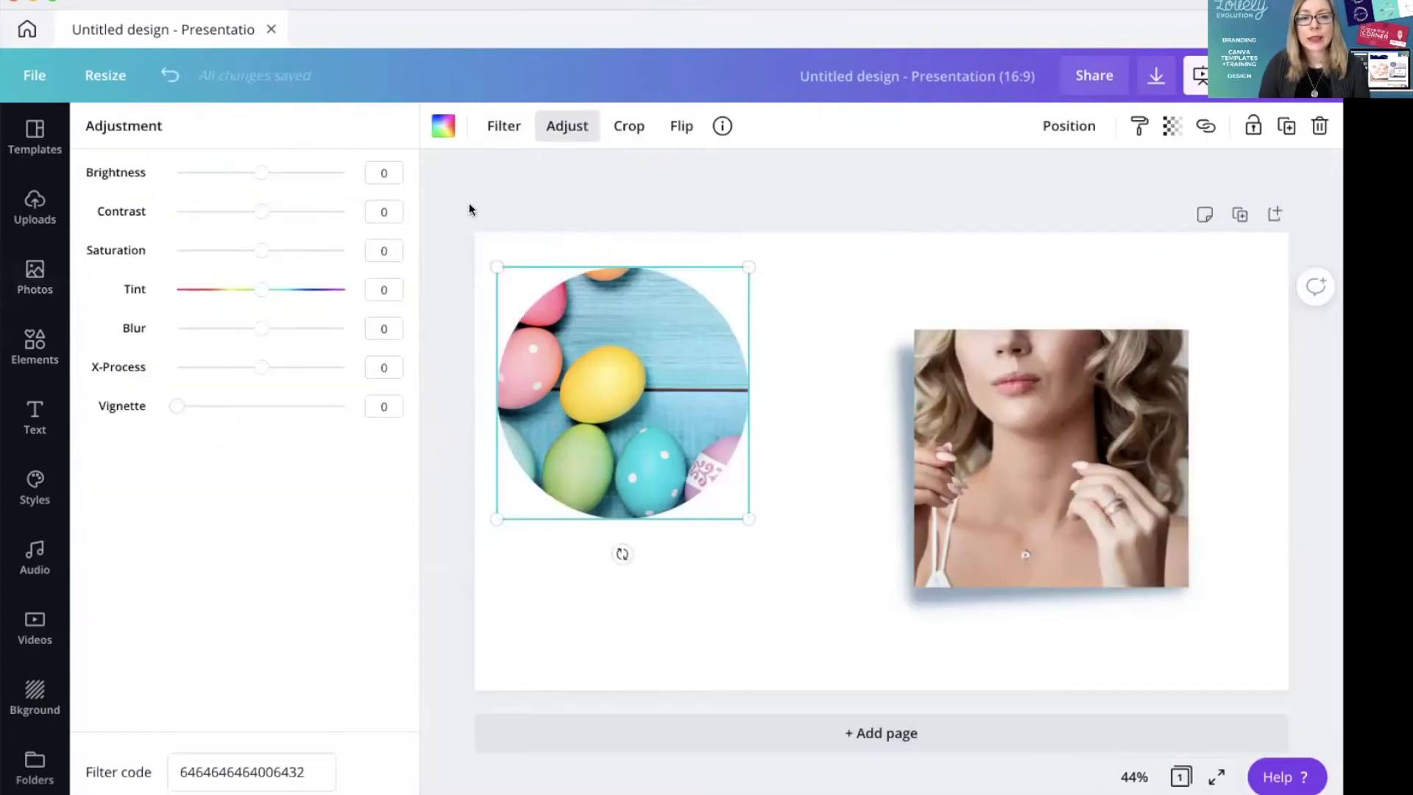
left_click_drag(625, 349, 740, 490)
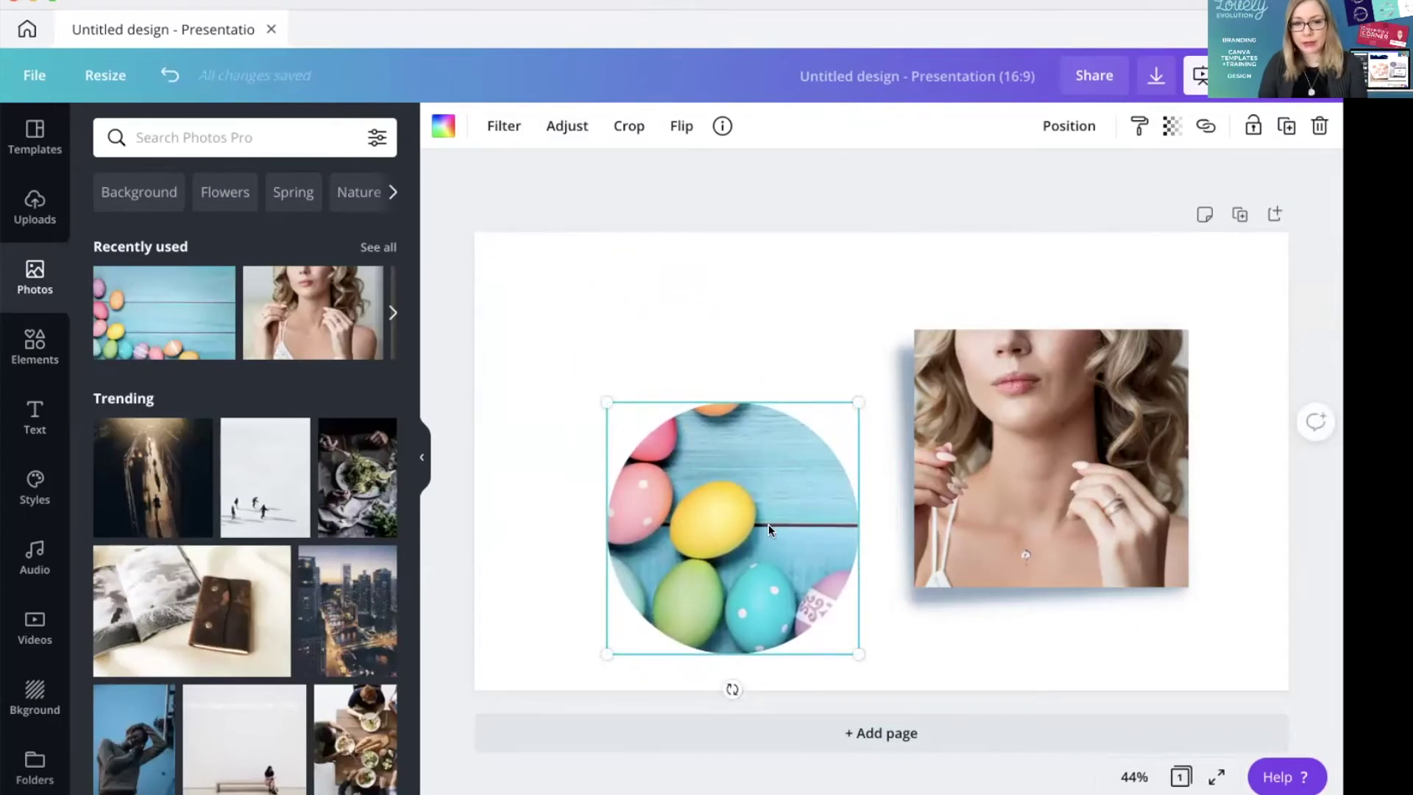
Delete the eggs photo and its circle frame, then search Photos for 'balloon'.
key("Delete")
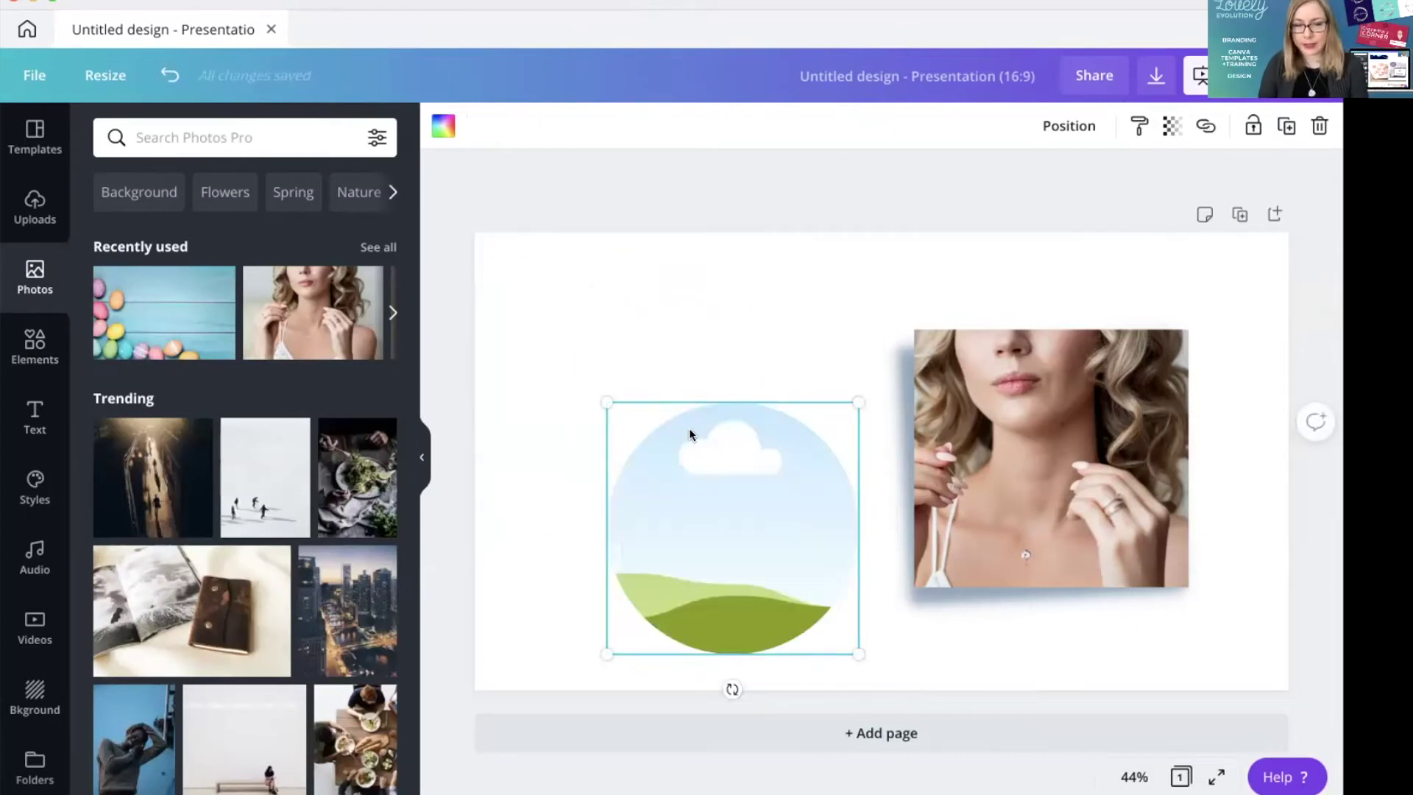
key("Delete")
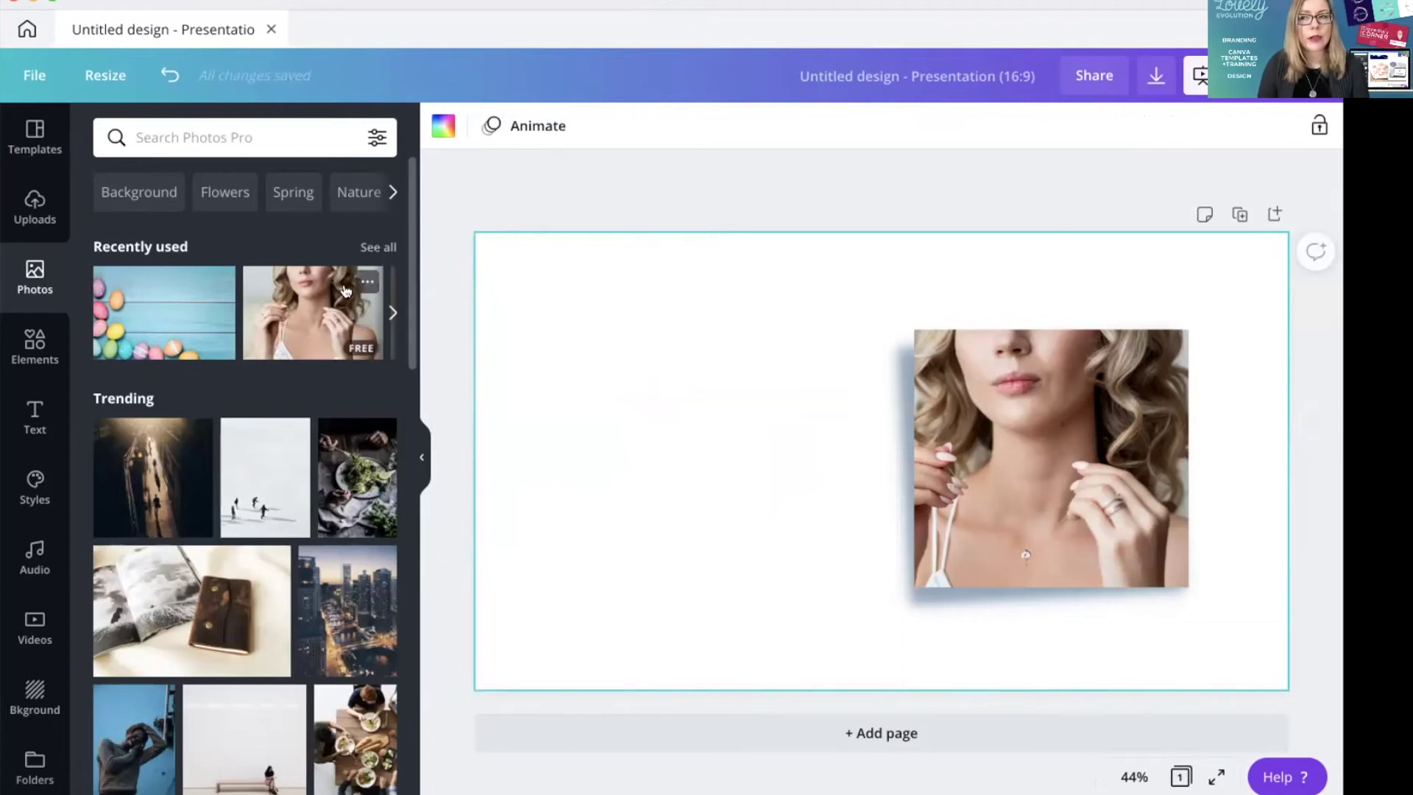
left_click(175, 139)
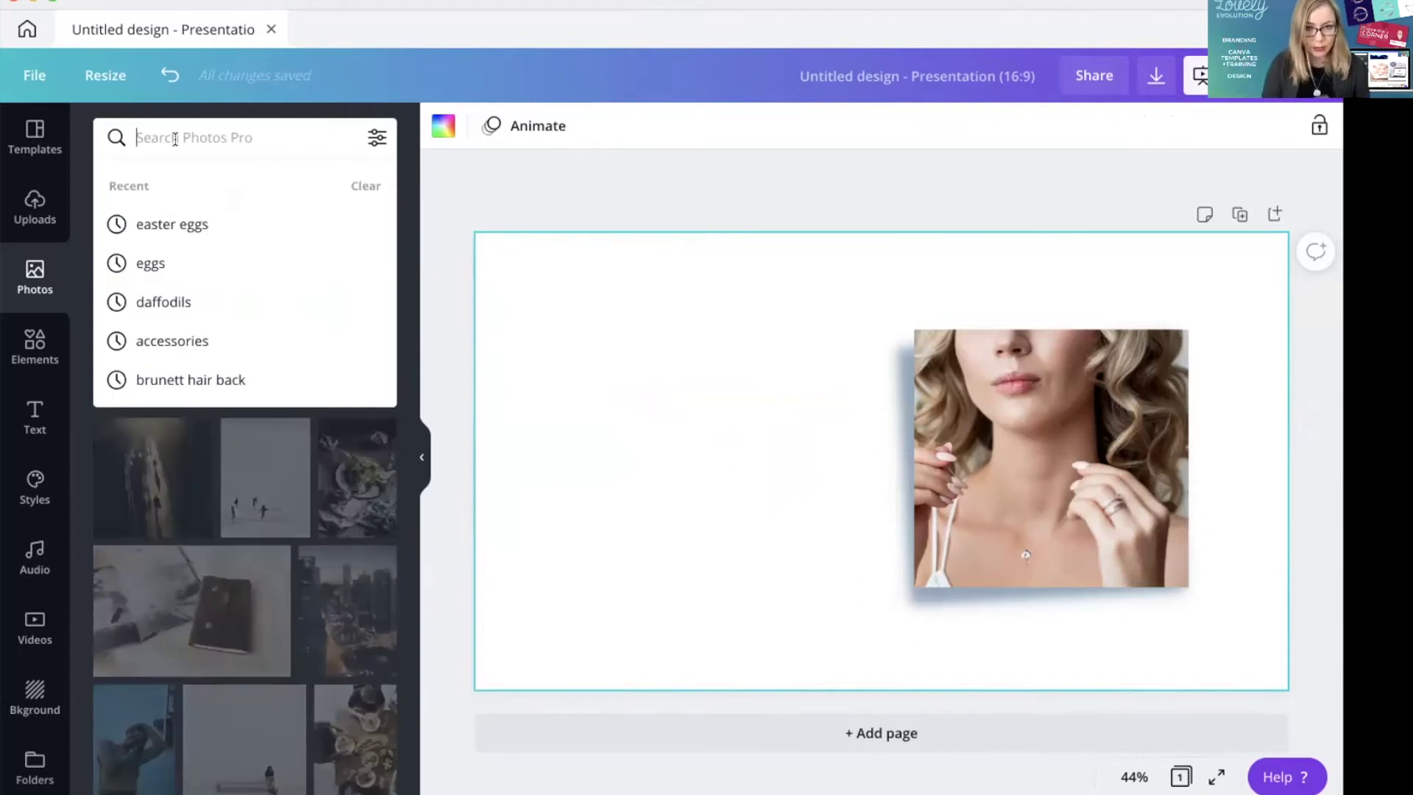
type("balloo")
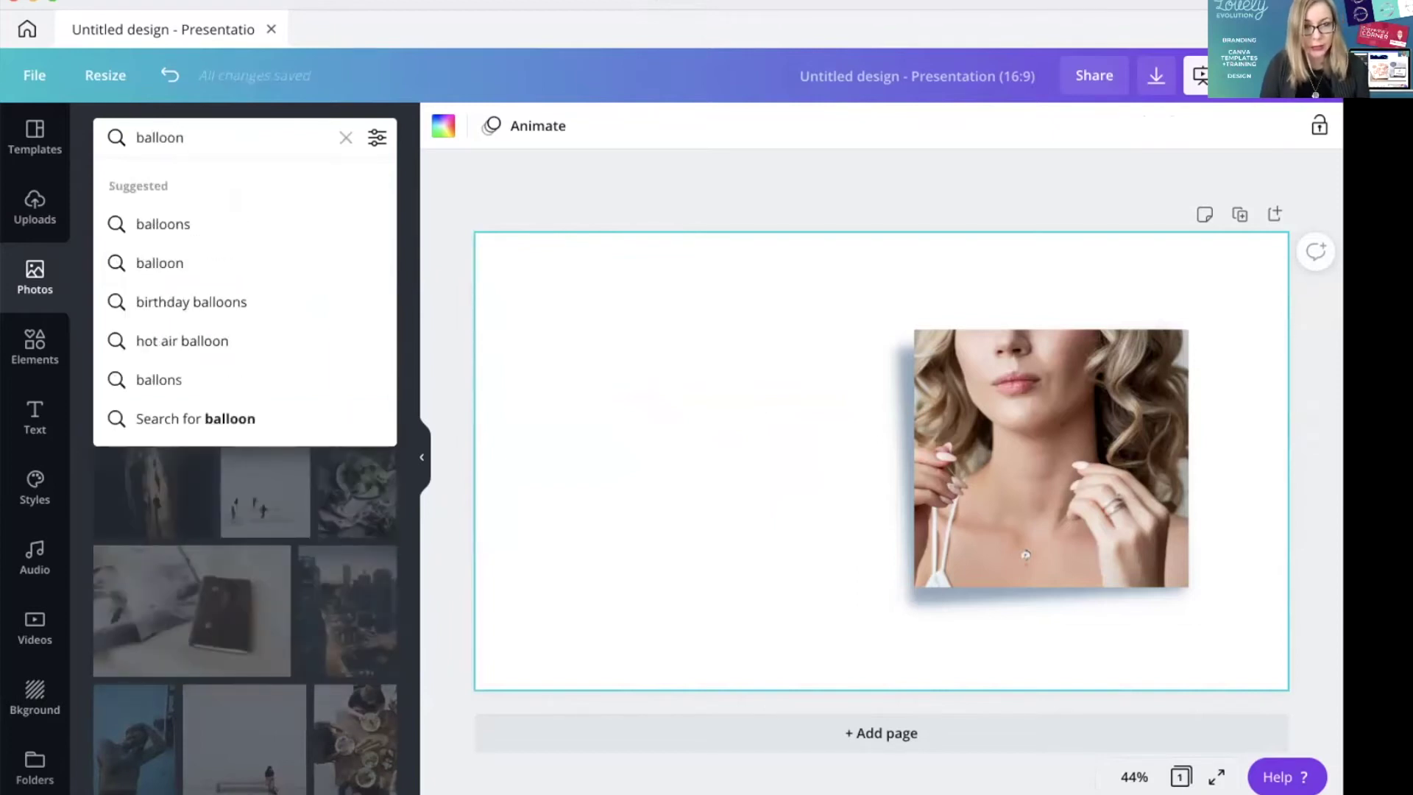
type("n")
key("Return")
Add the colourful balloon bunch photo and move it to the slide's left side.
scroll(202, 368, "down", 5)
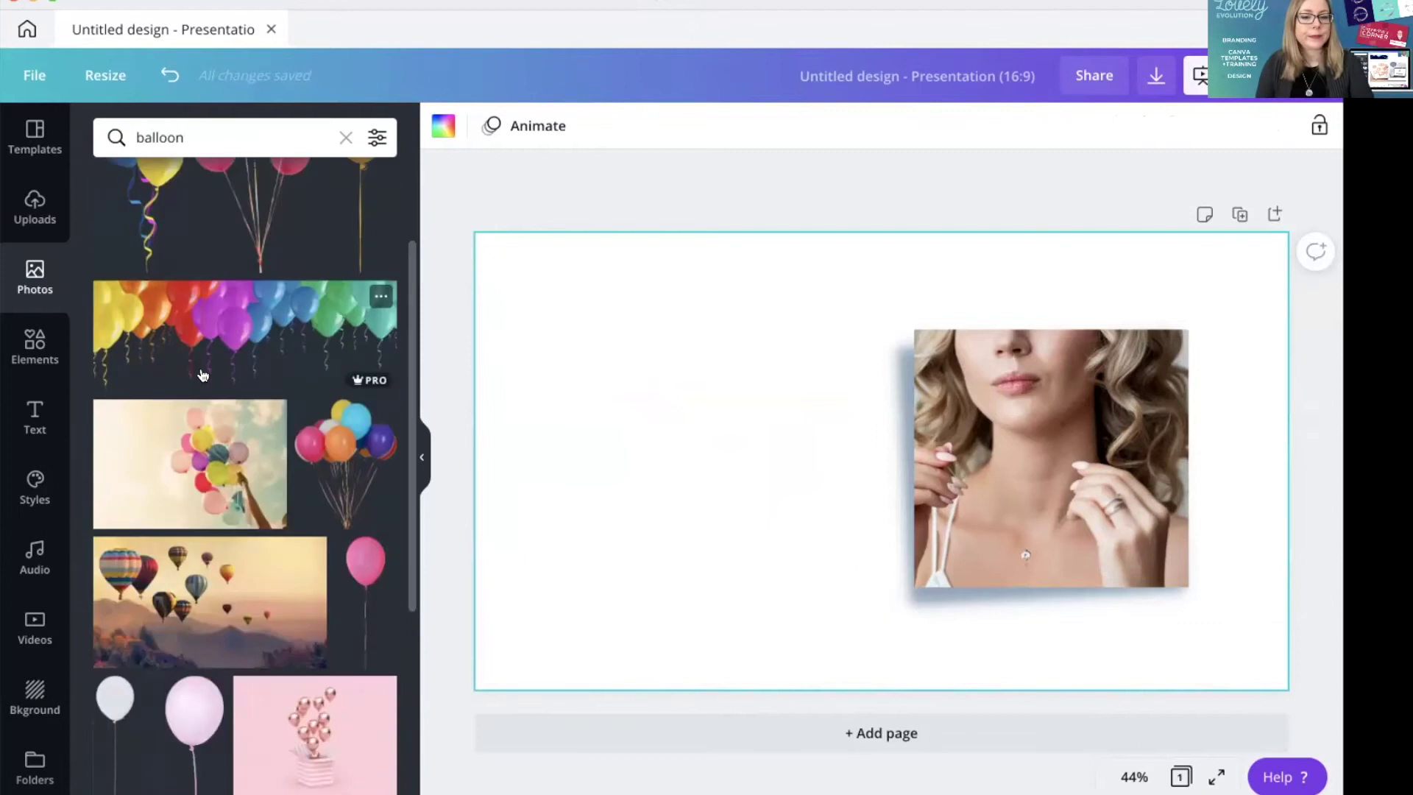
scroll(202, 375, "down", 1)
scroll(280, 434, "up", 5)
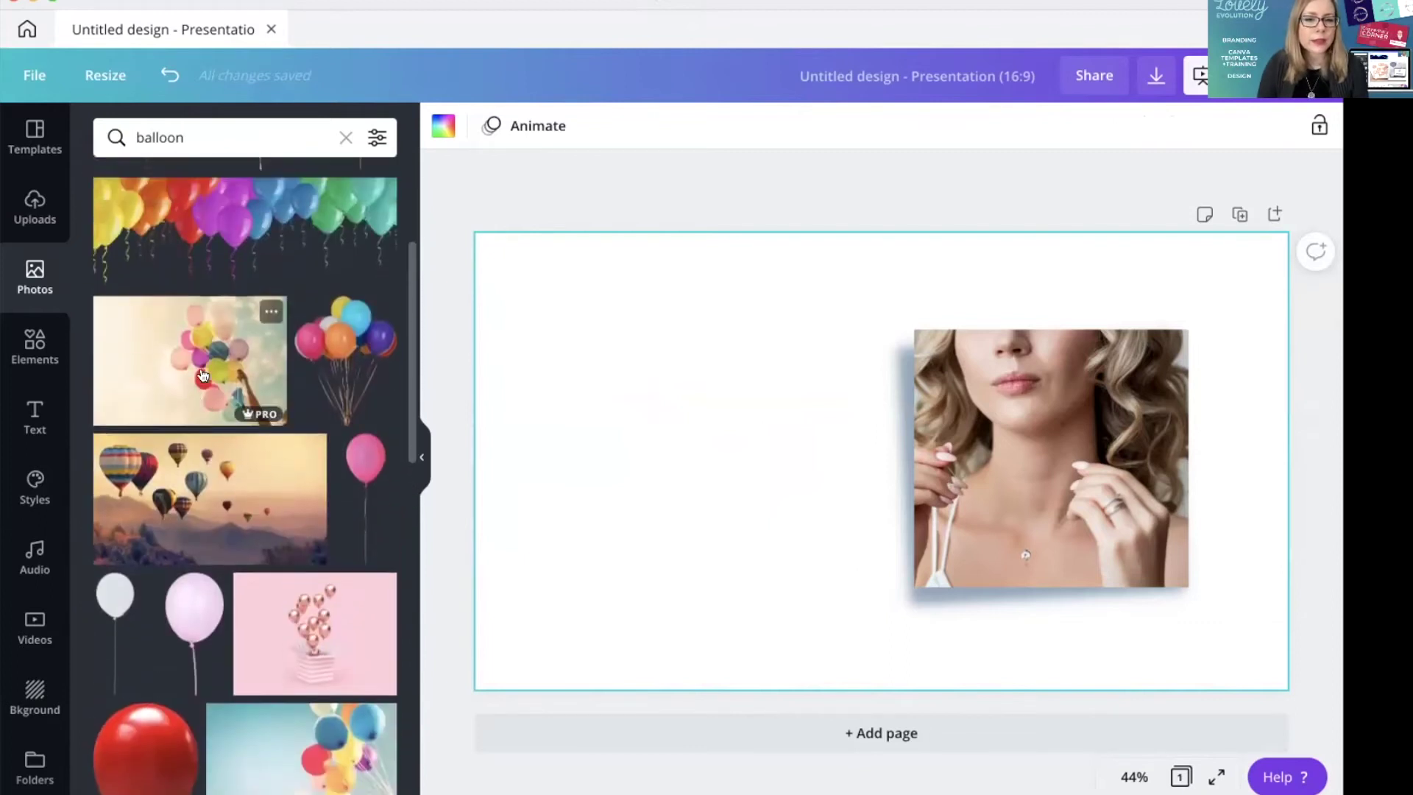
left_click(346, 488)
left_click_drag(874, 449, 661, 439)
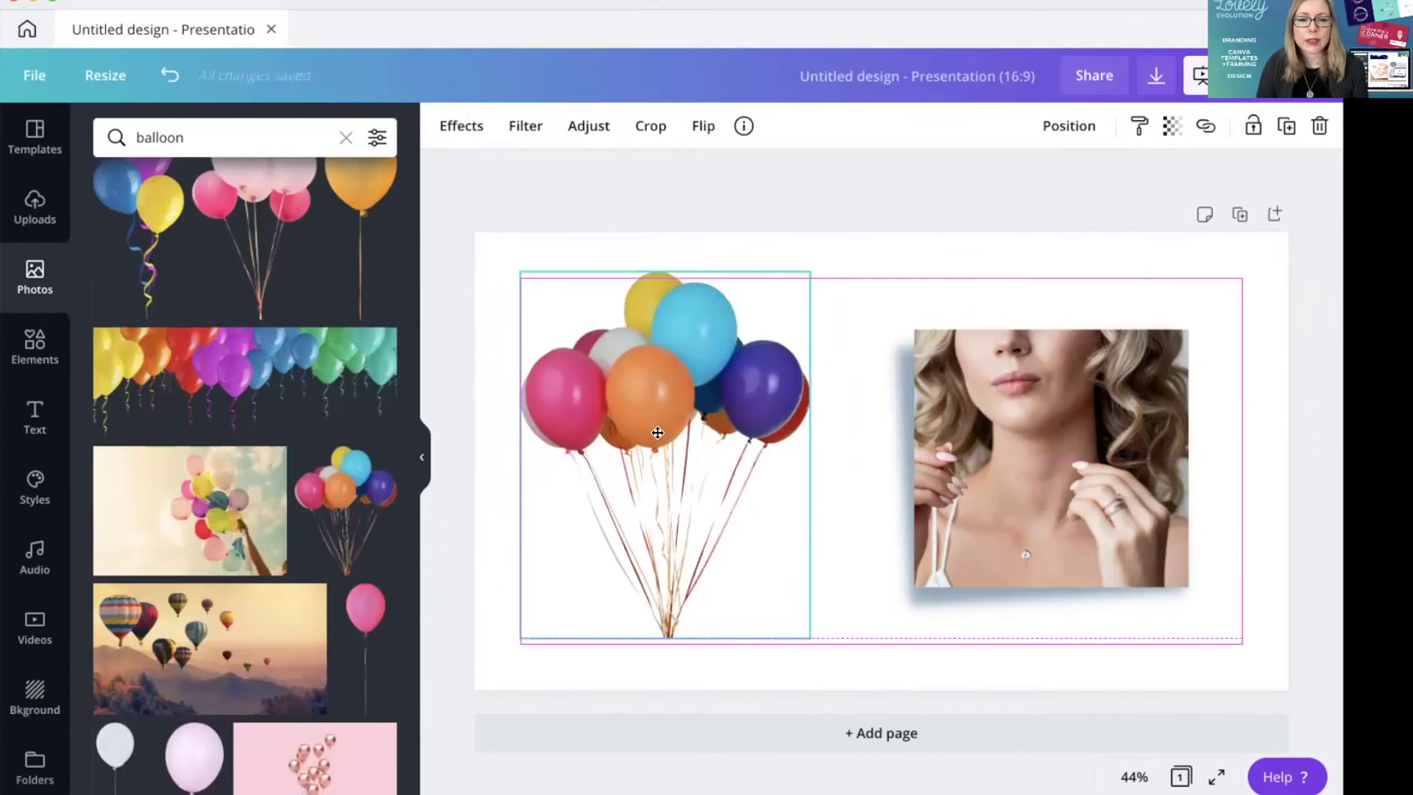
Try light grey, light turquoise and the photo's light blue as the page background colour.
left_click(845, 251)
left_click(442, 127)
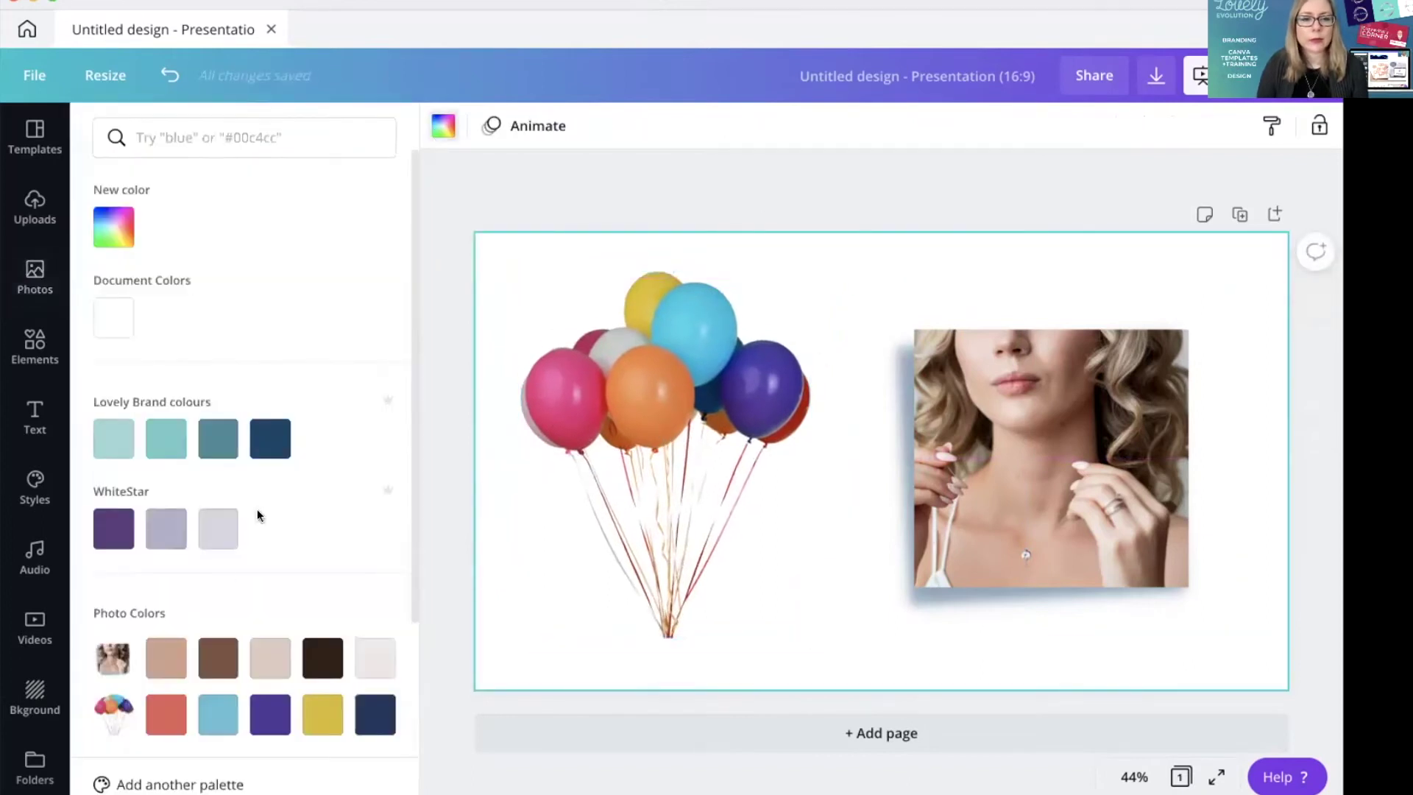
scroll(346, 670, "down", 5)
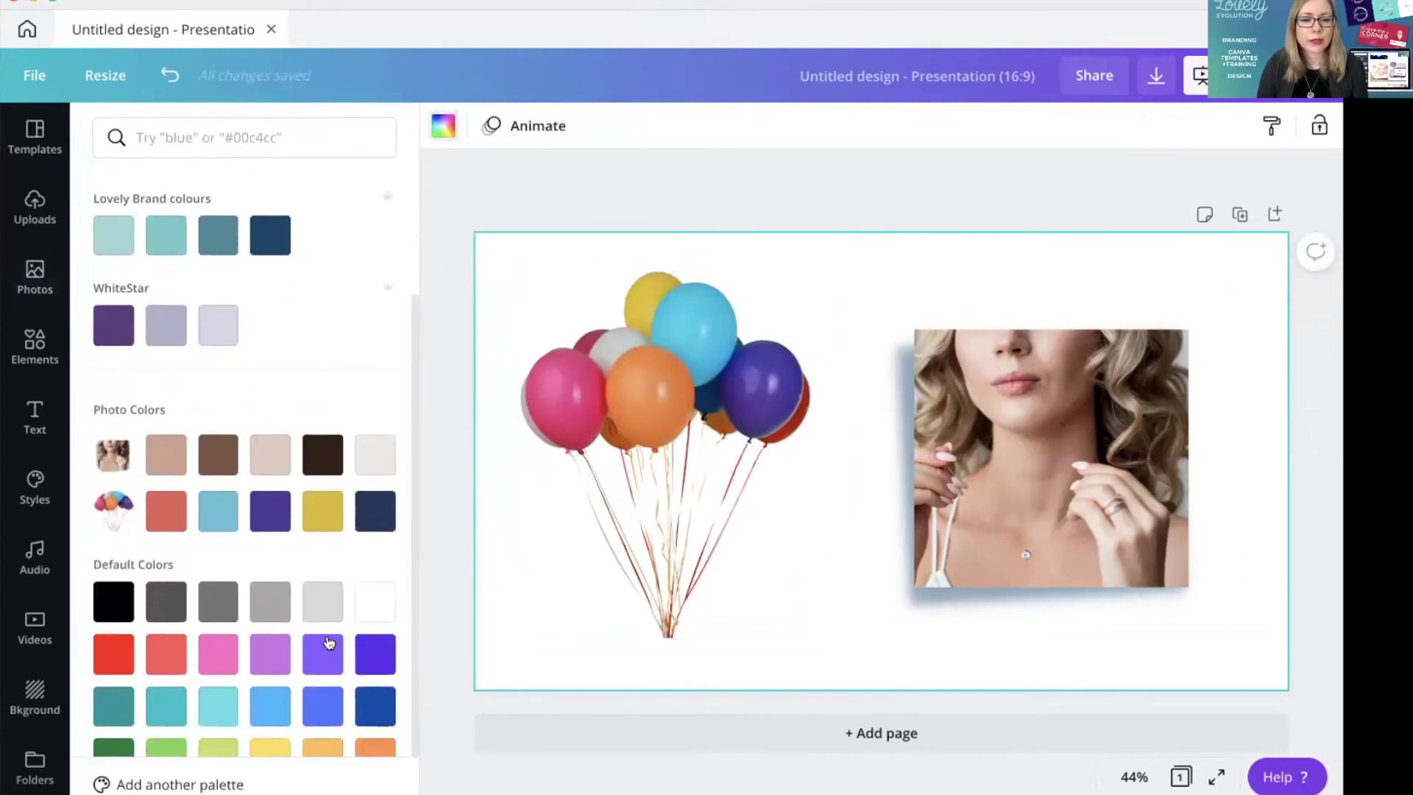
left_click(318, 617)
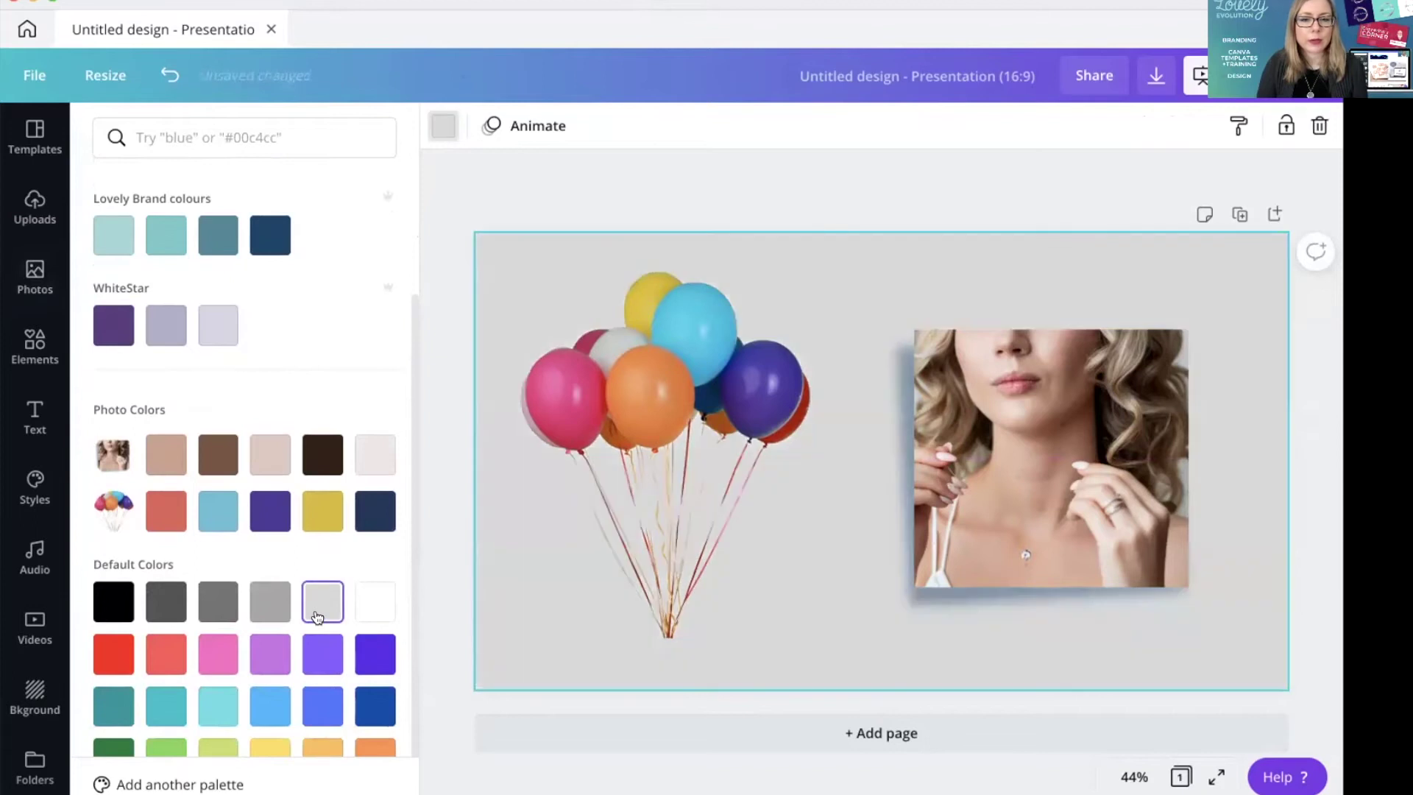
left_click(219, 703)
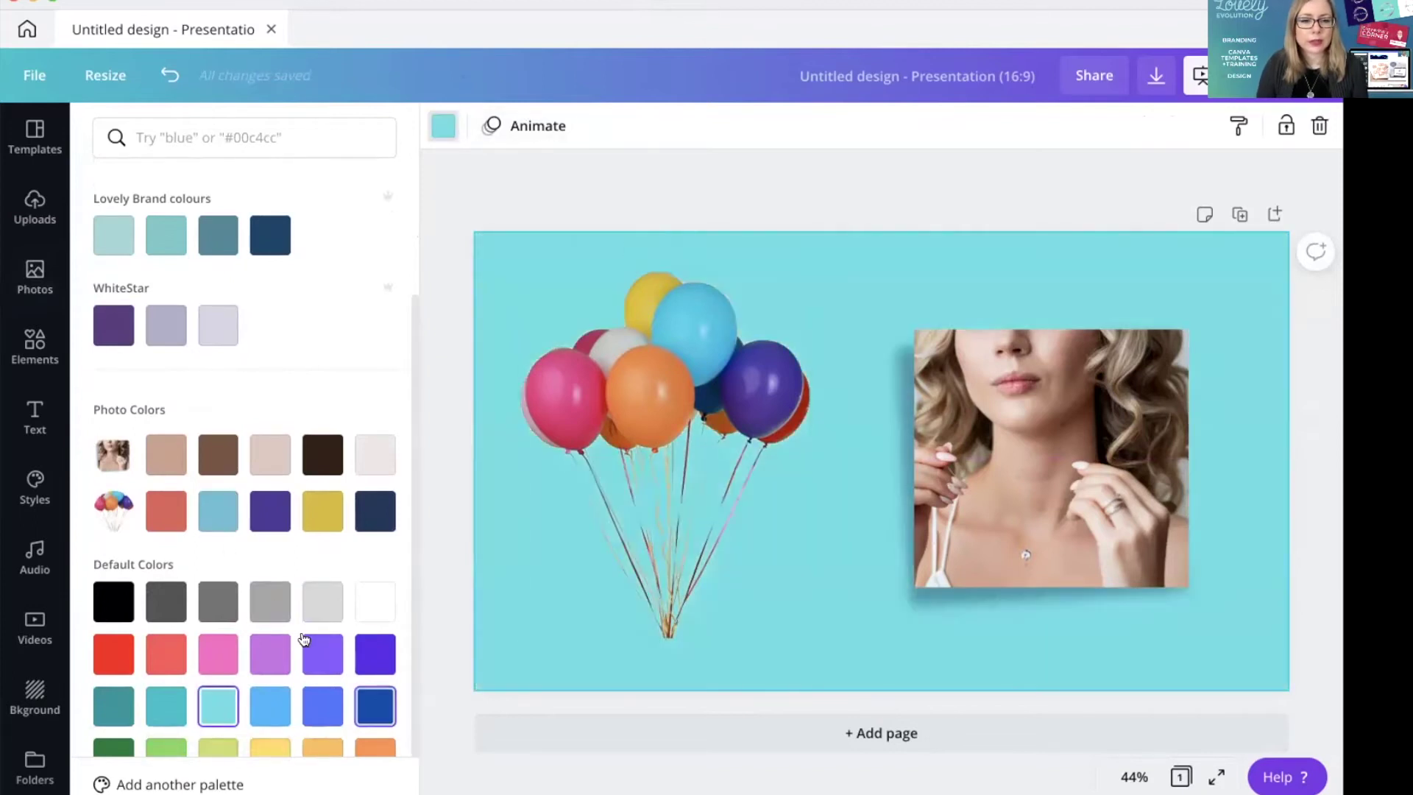
scroll(242, 441, "down", 1)
left_click(218, 450)
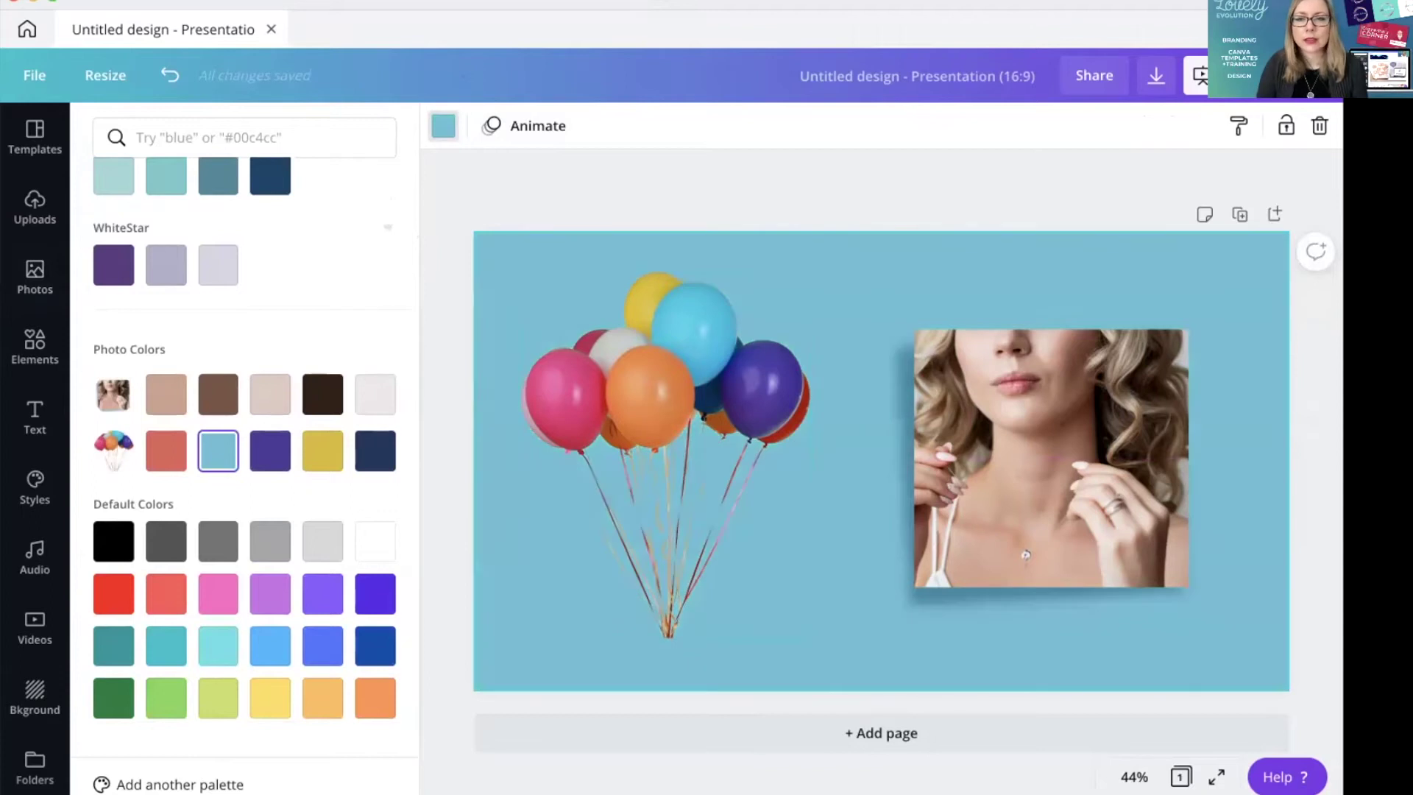
left_click(745, 207)
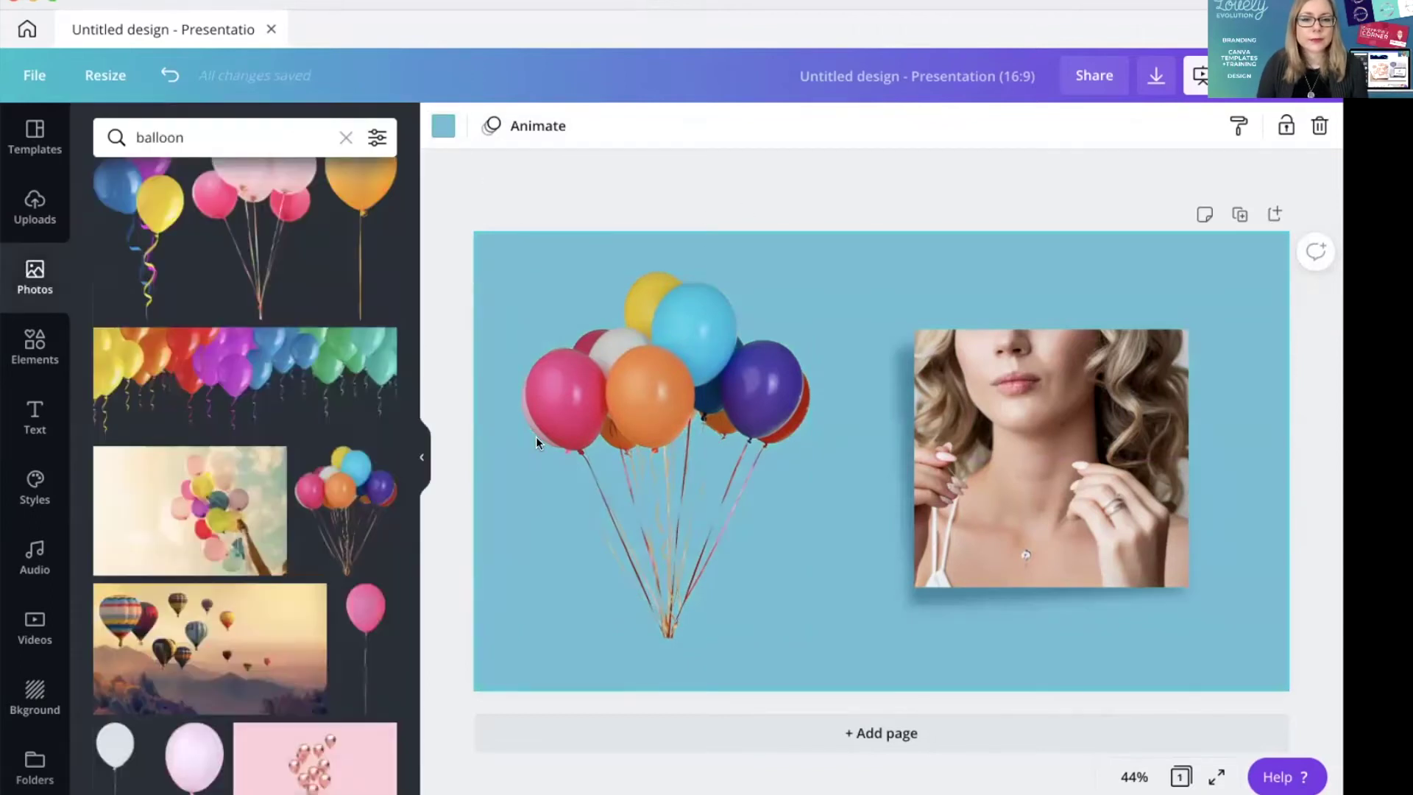
Shift the balloon image slightly down and to the right.
left_click(694, 378)
left_click_drag(694, 379, 716, 399)
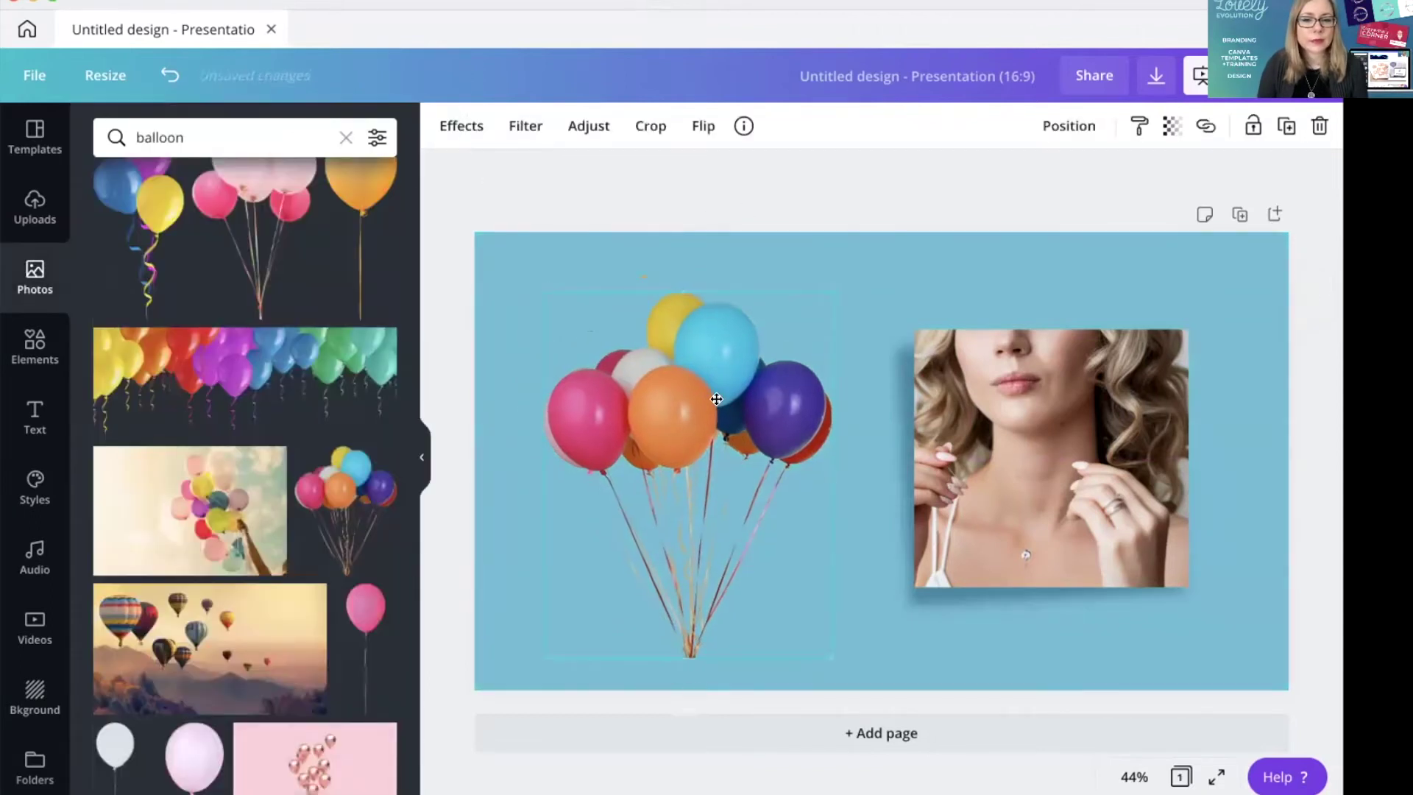
left_click(471, 242)
Set the page background to a custom pale blue, #D7F5FD, then reselect the balloons.
left_click(524, 241)
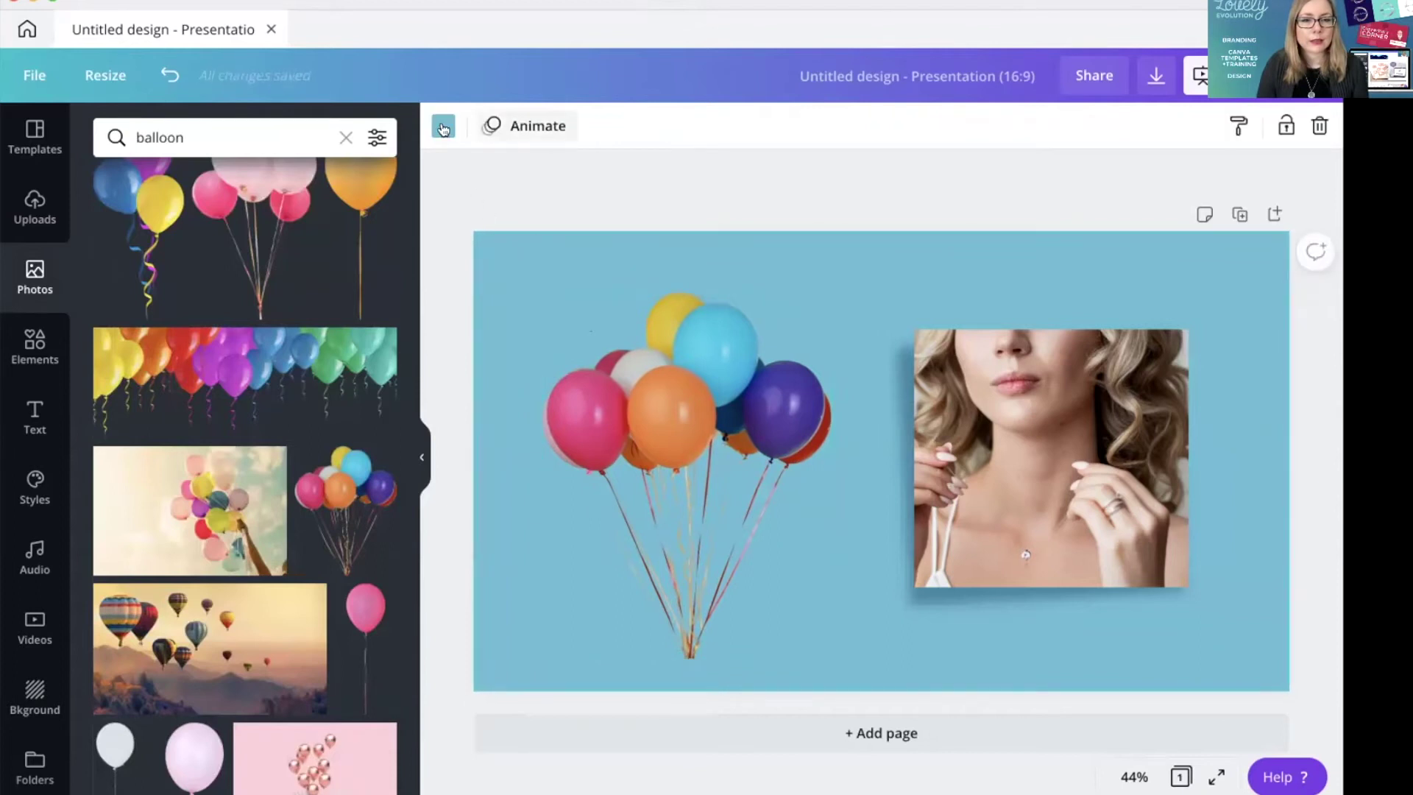
left_click(443, 126)
left_click(100, 239)
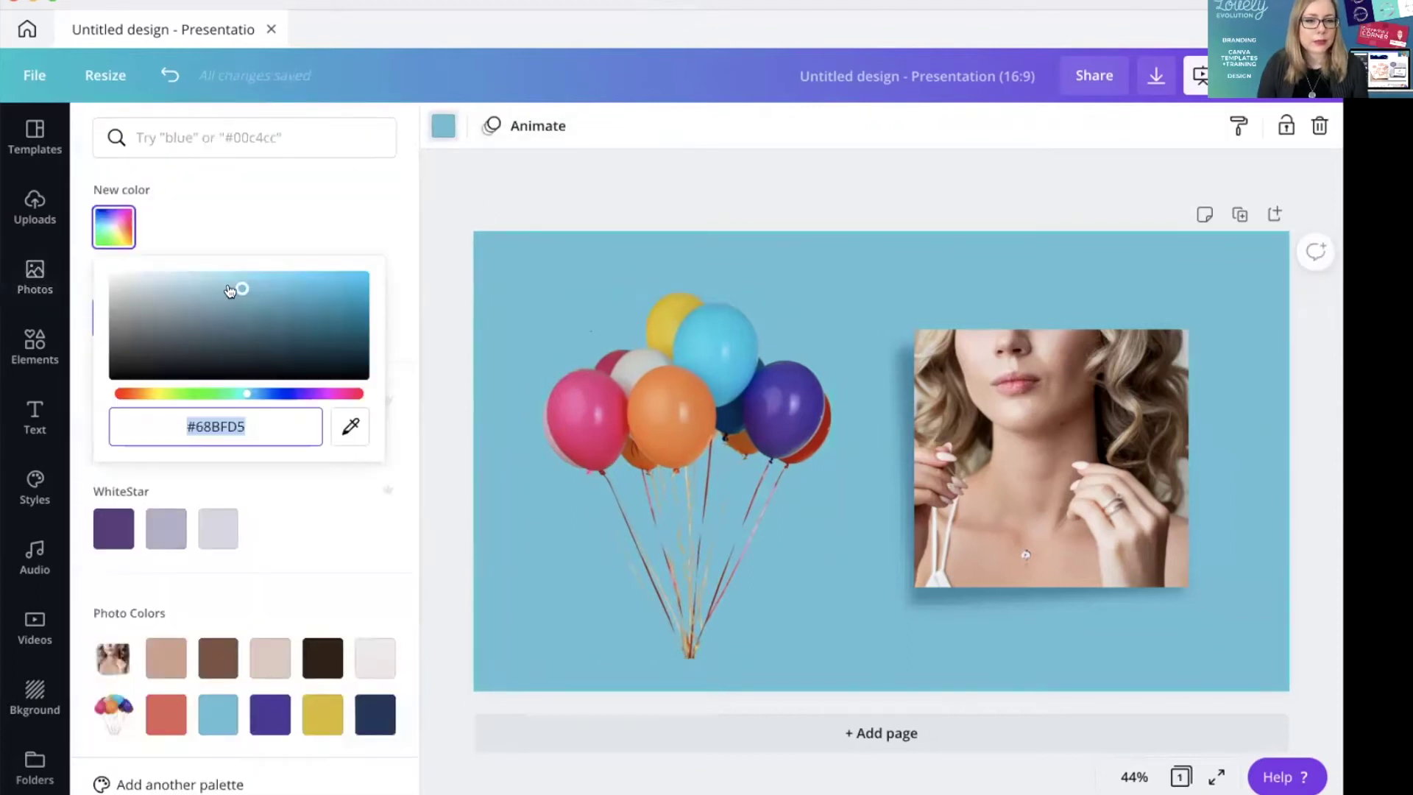
left_click_drag(241, 285, 159, 277)
left_click(540, 197)
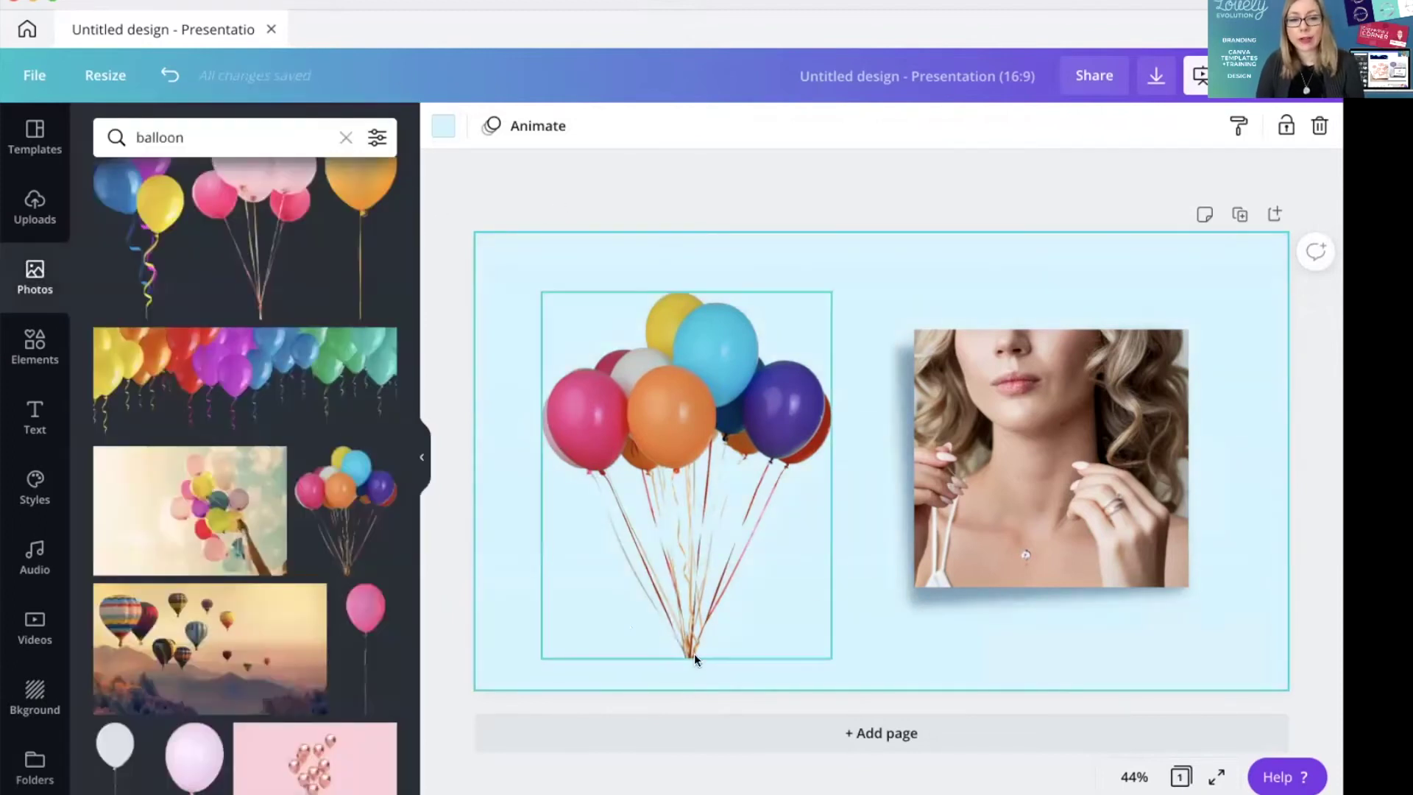
left_click(695, 515)
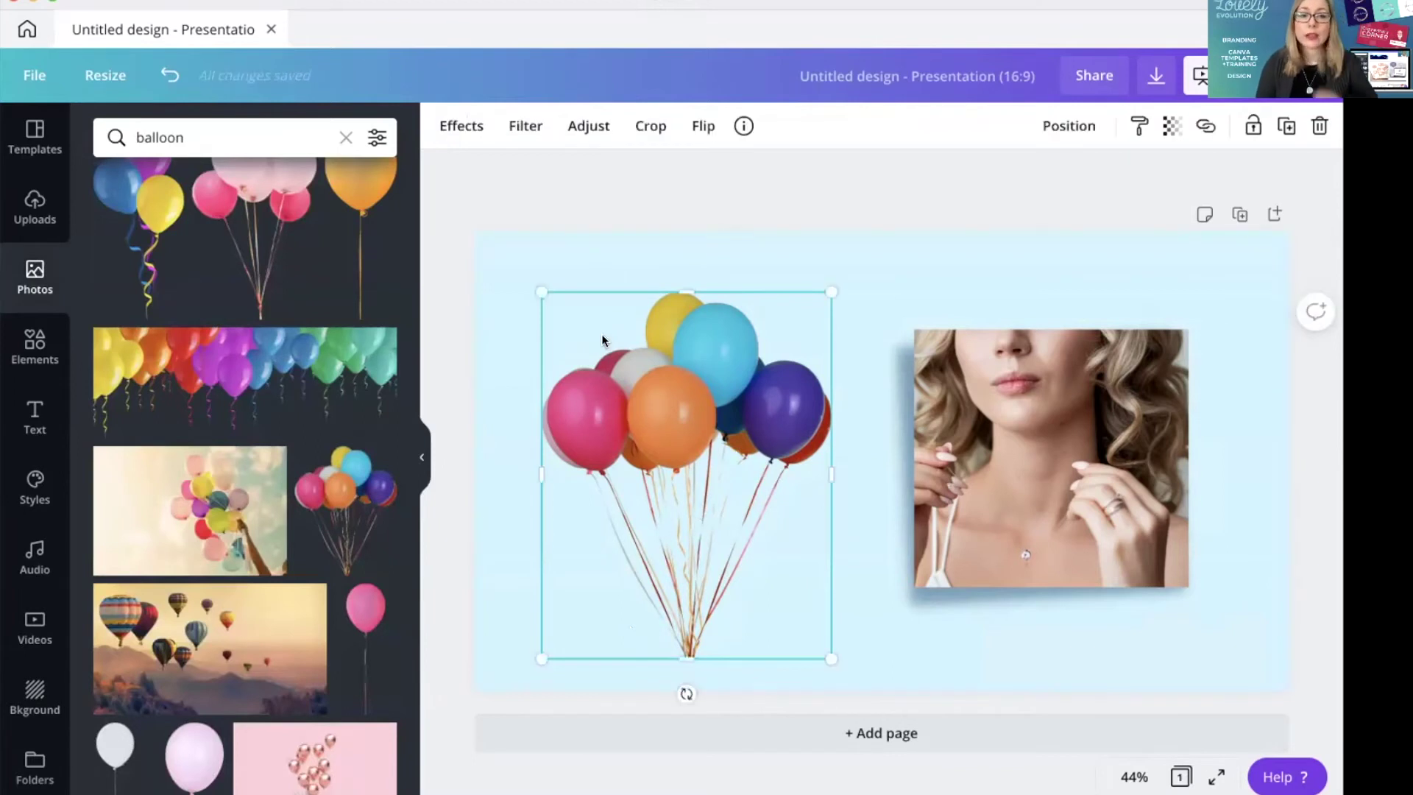
Give the selected balloons a Backdrop shadow.
left_click(424, 460)
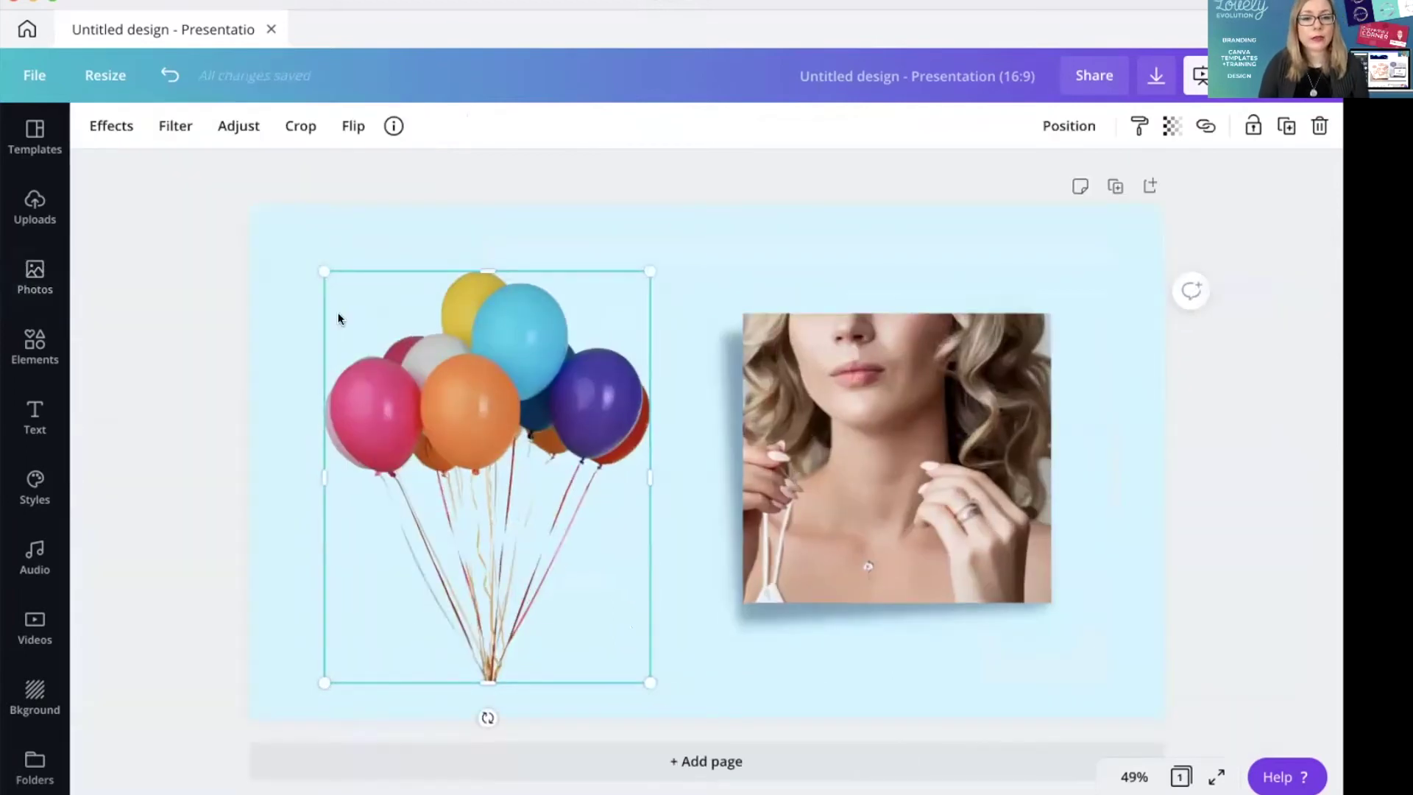
left_click(112, 126)
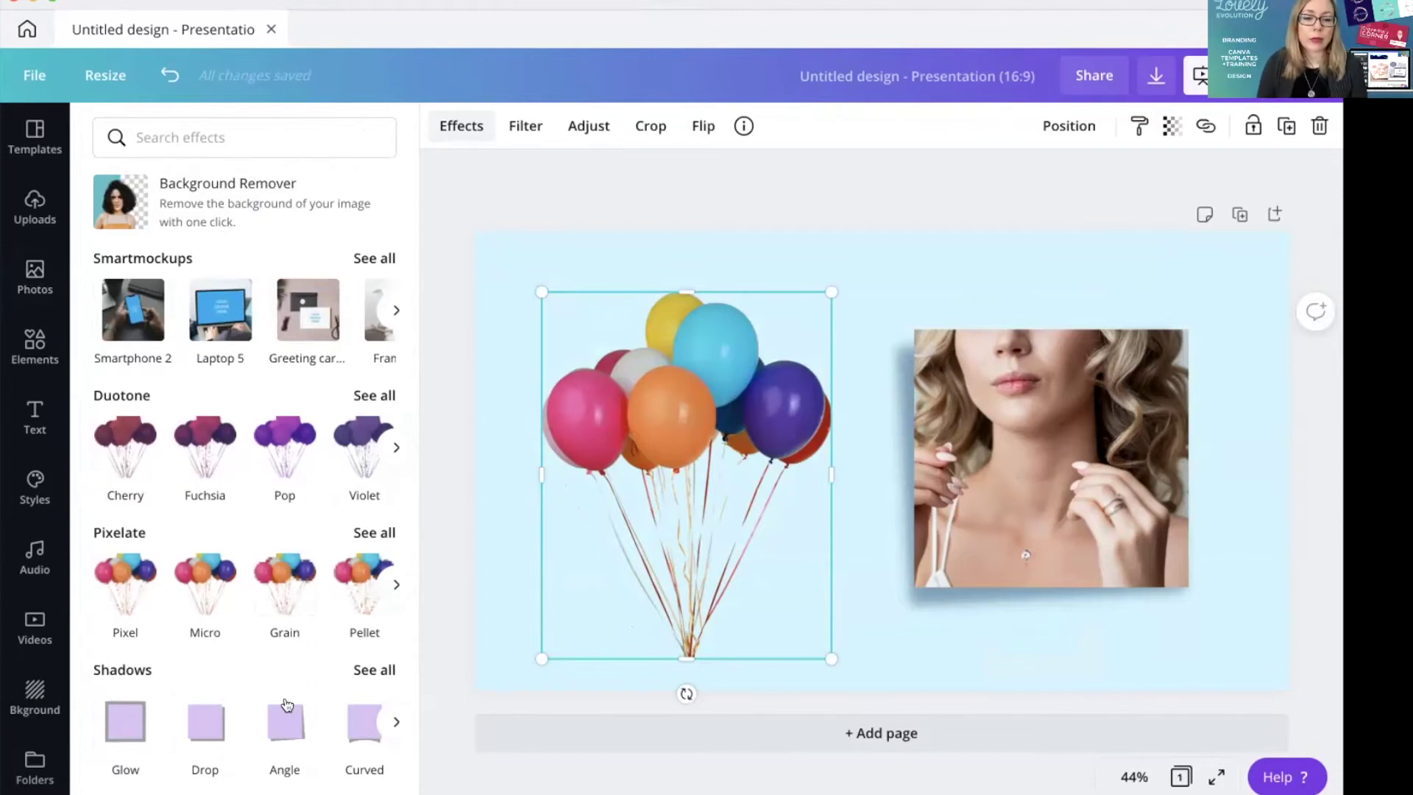
left_click(379, 670)
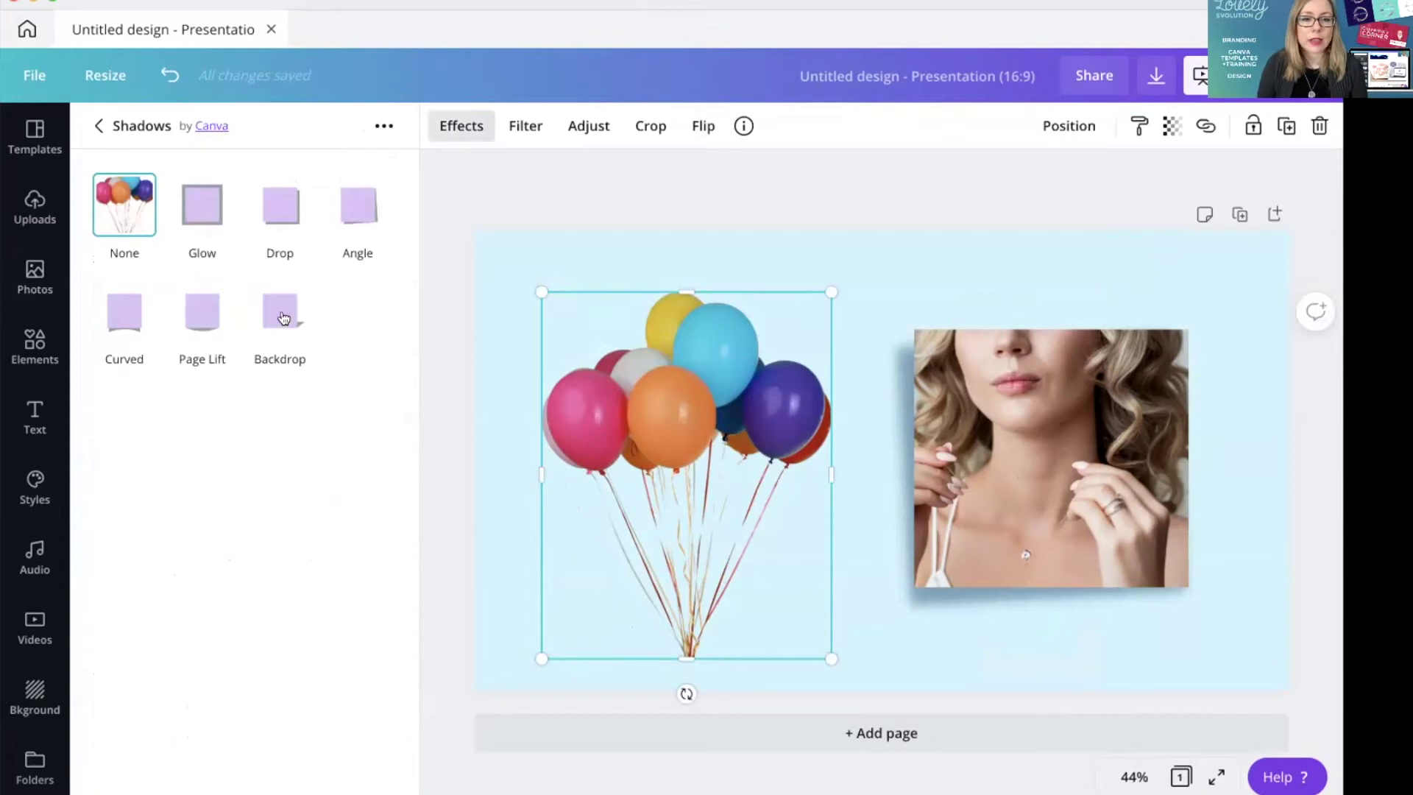
left_click(283, 313)
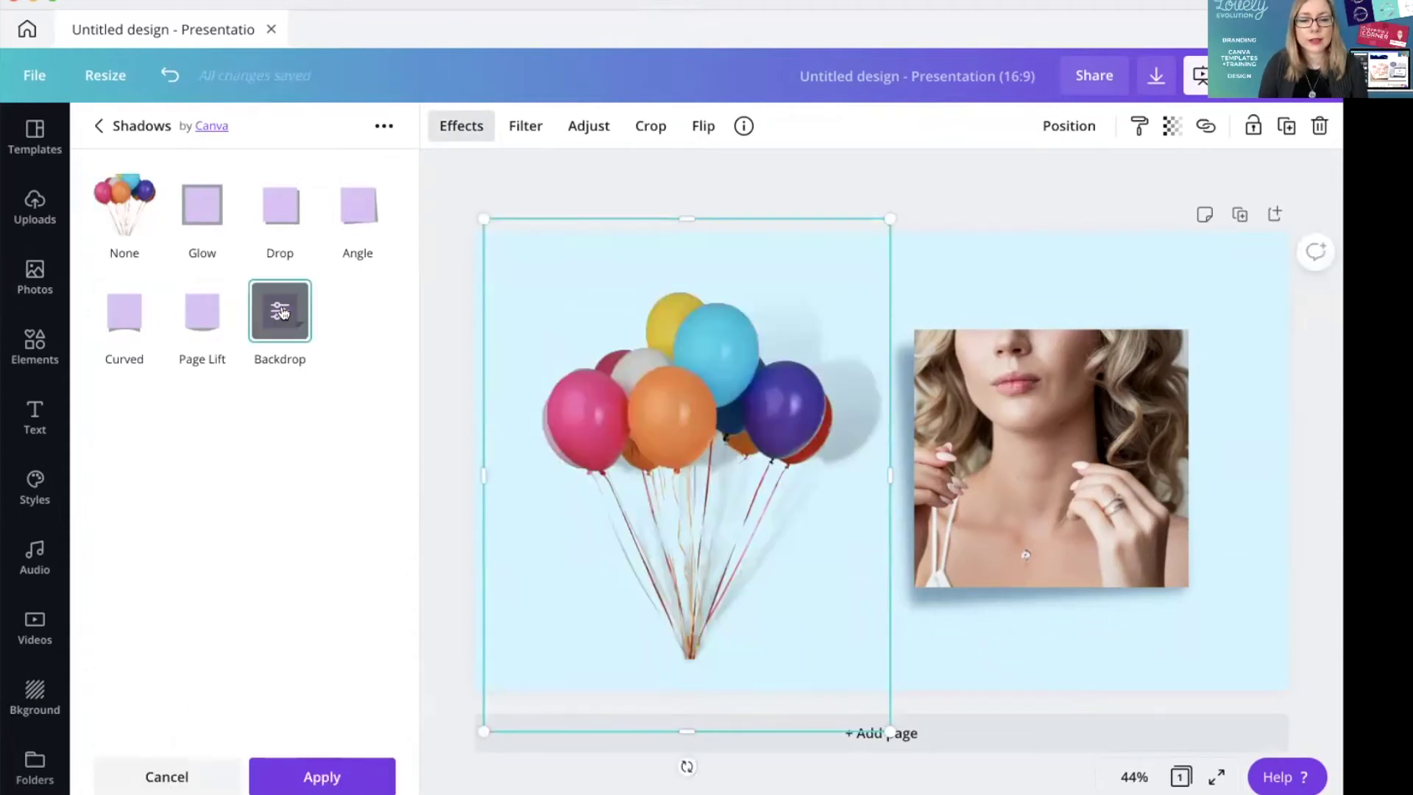
left_click(283, 312)
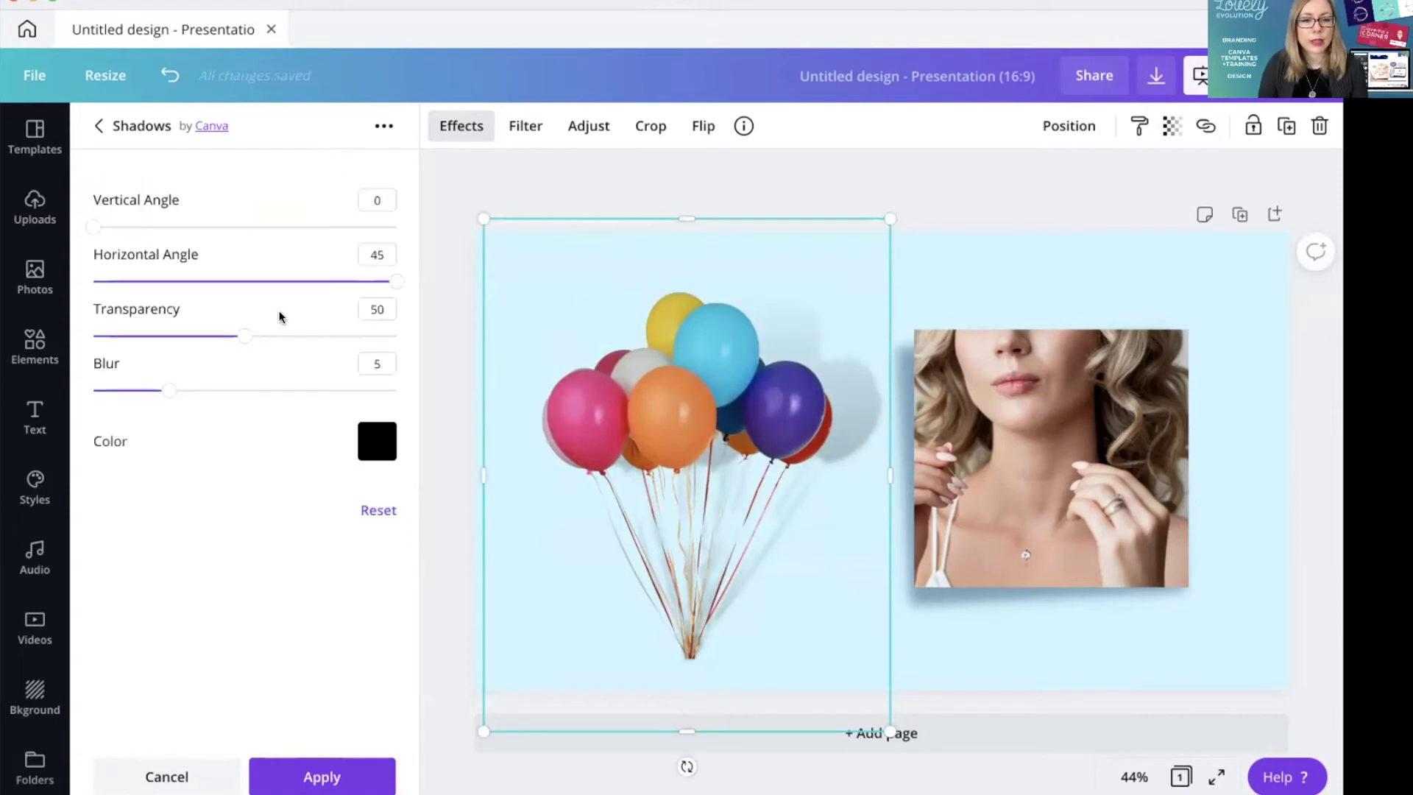
Try navy, purple and violet shadow colours, then settle on the teal brand colour.
left_click(379, 447)
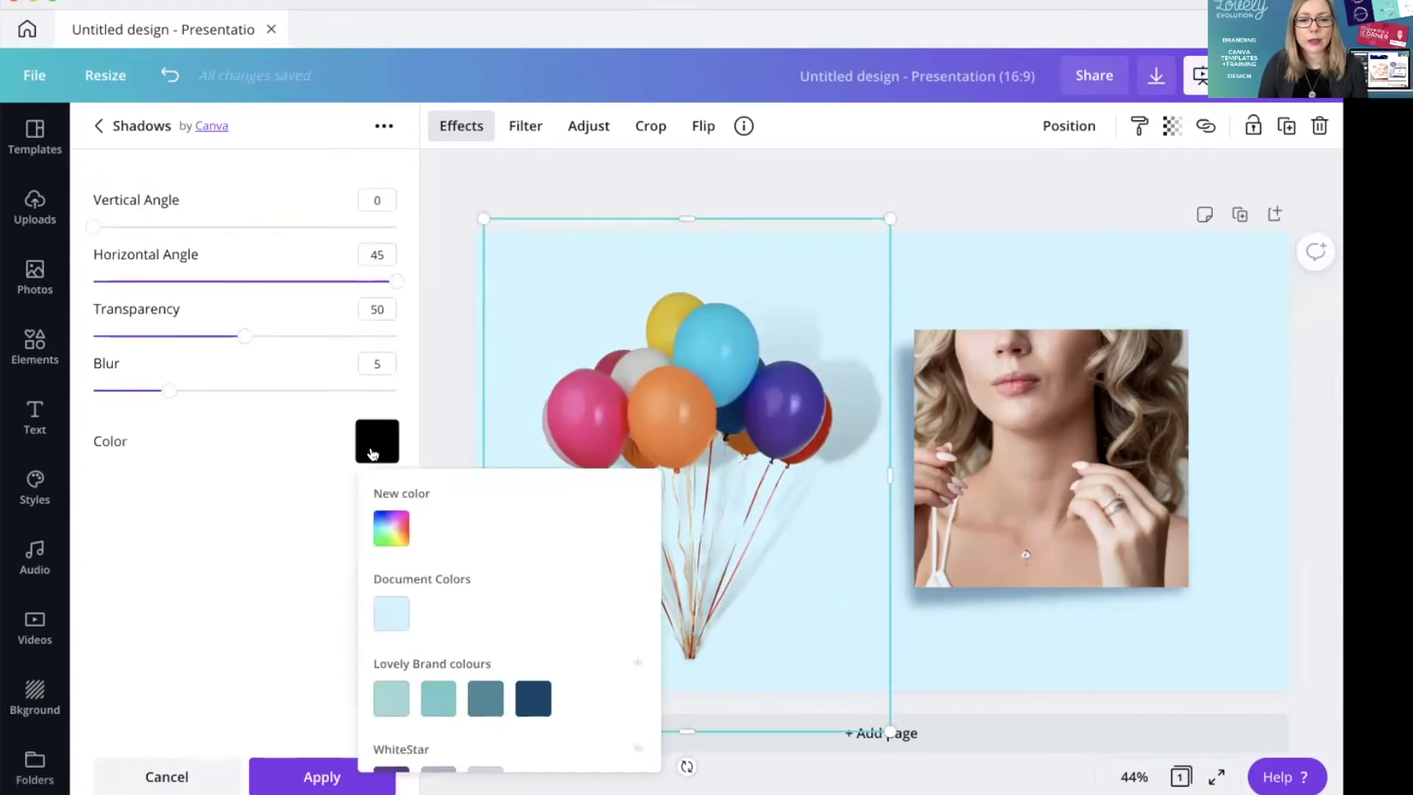
left_click(483, 695)
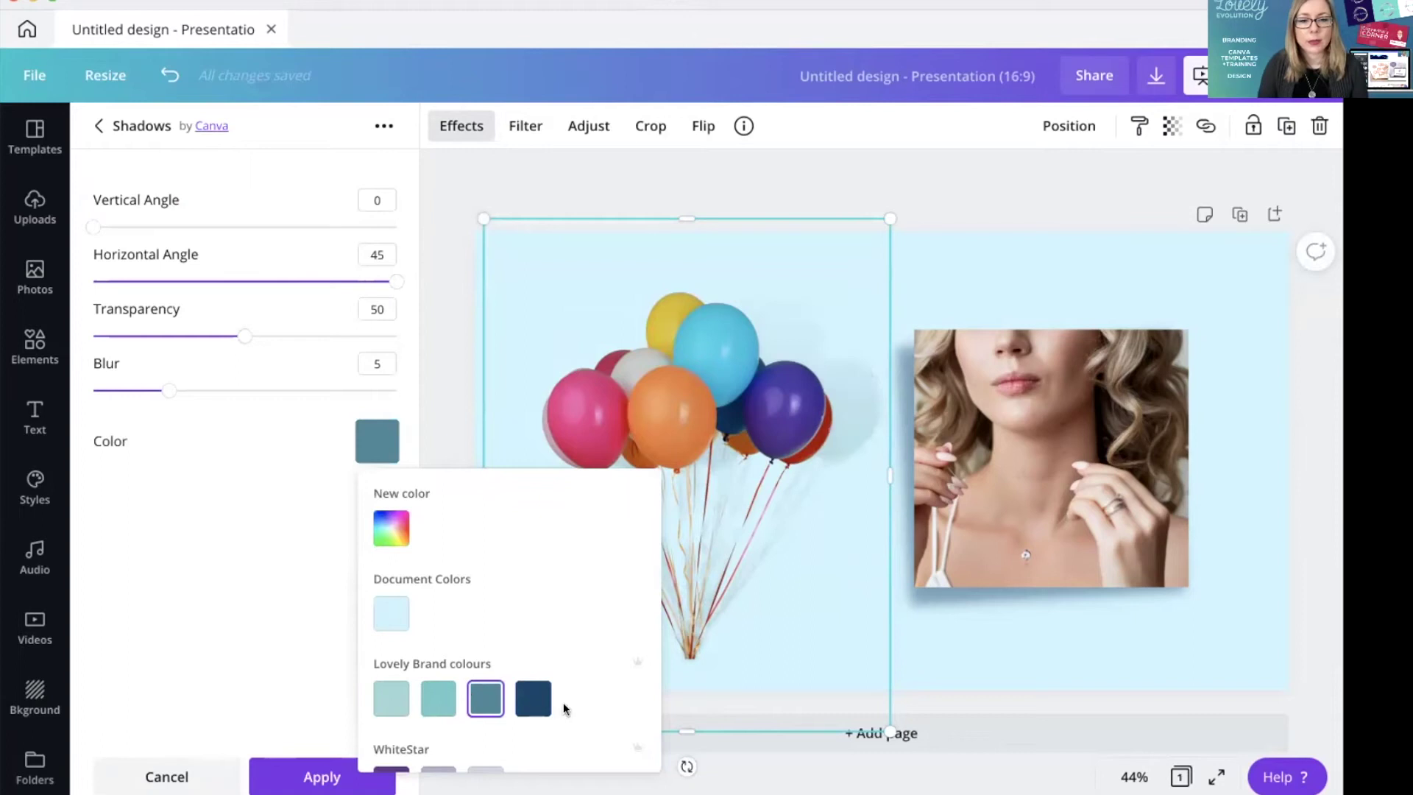
left_click(533, 698)
scroll(528, 657, "down", 3)
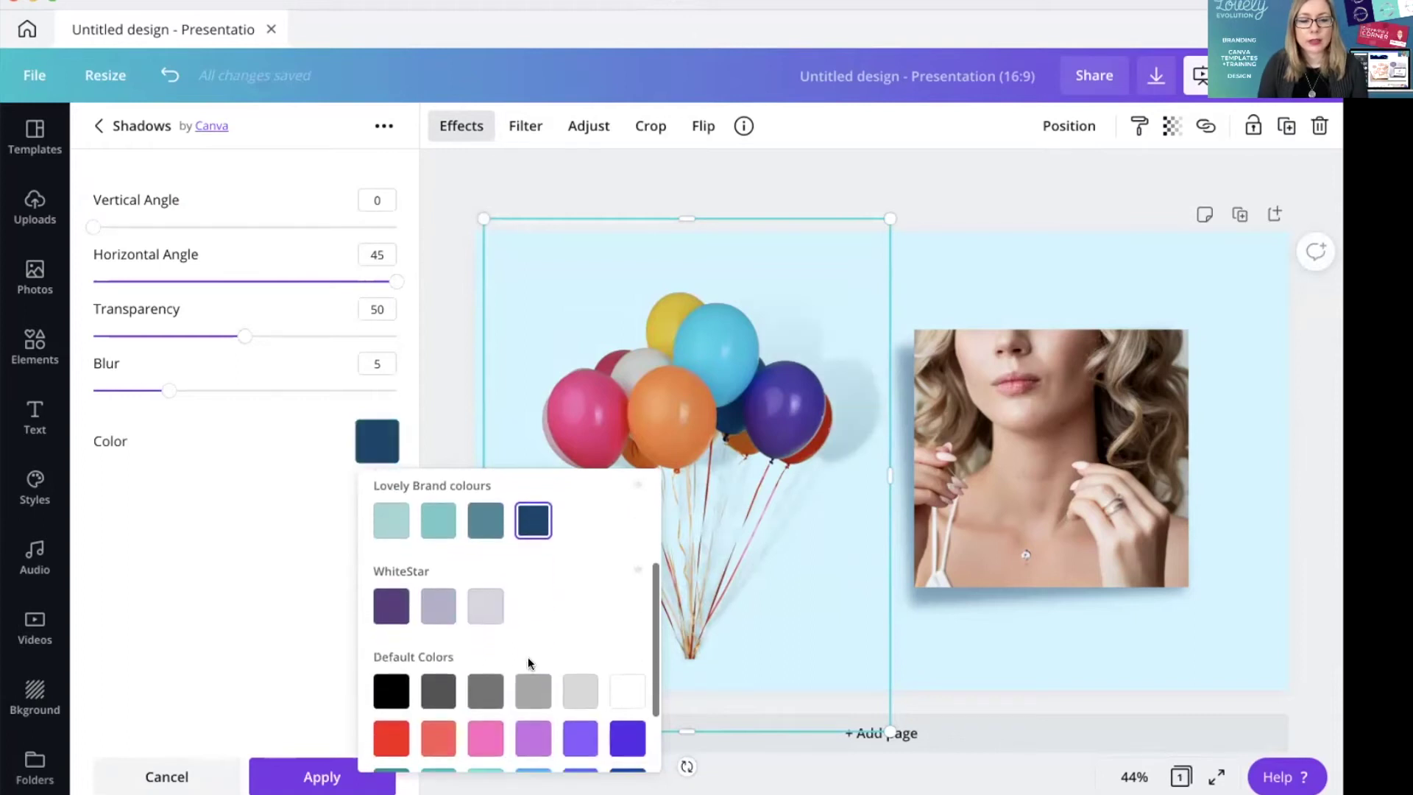
left_click(580, 738)
left_click(635, 743)
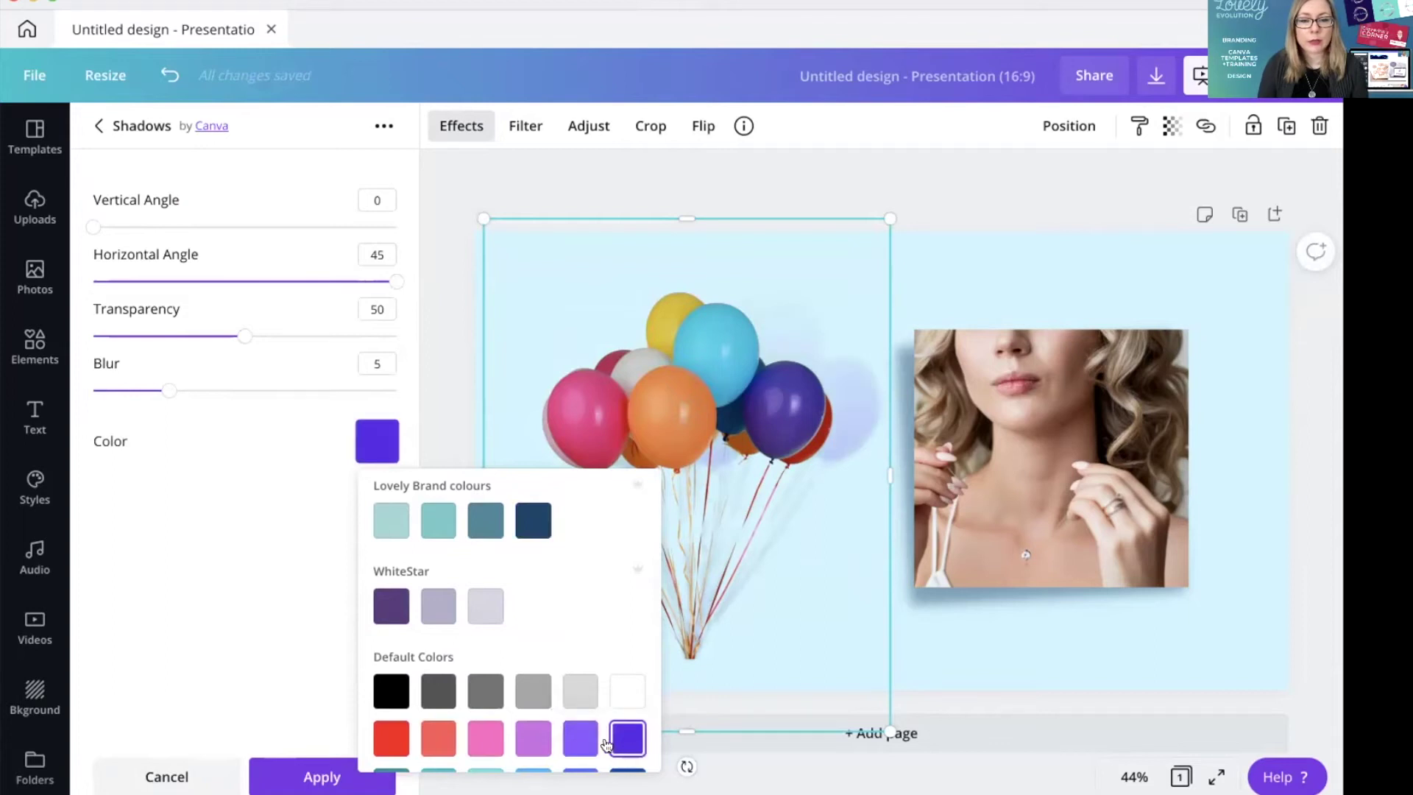
scroll(515, 647, "up", 3)
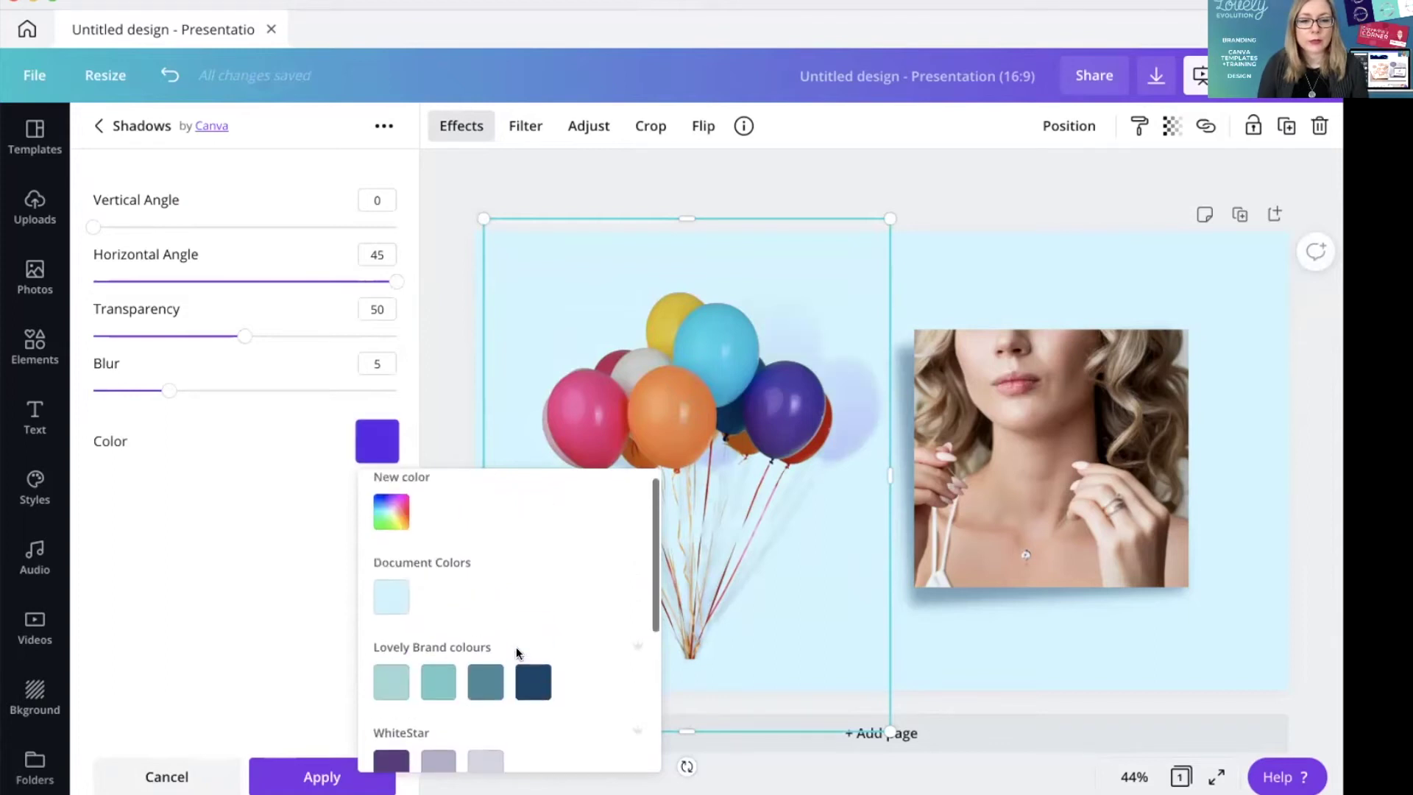
left_click(533, 681)
left_click(470, 671)
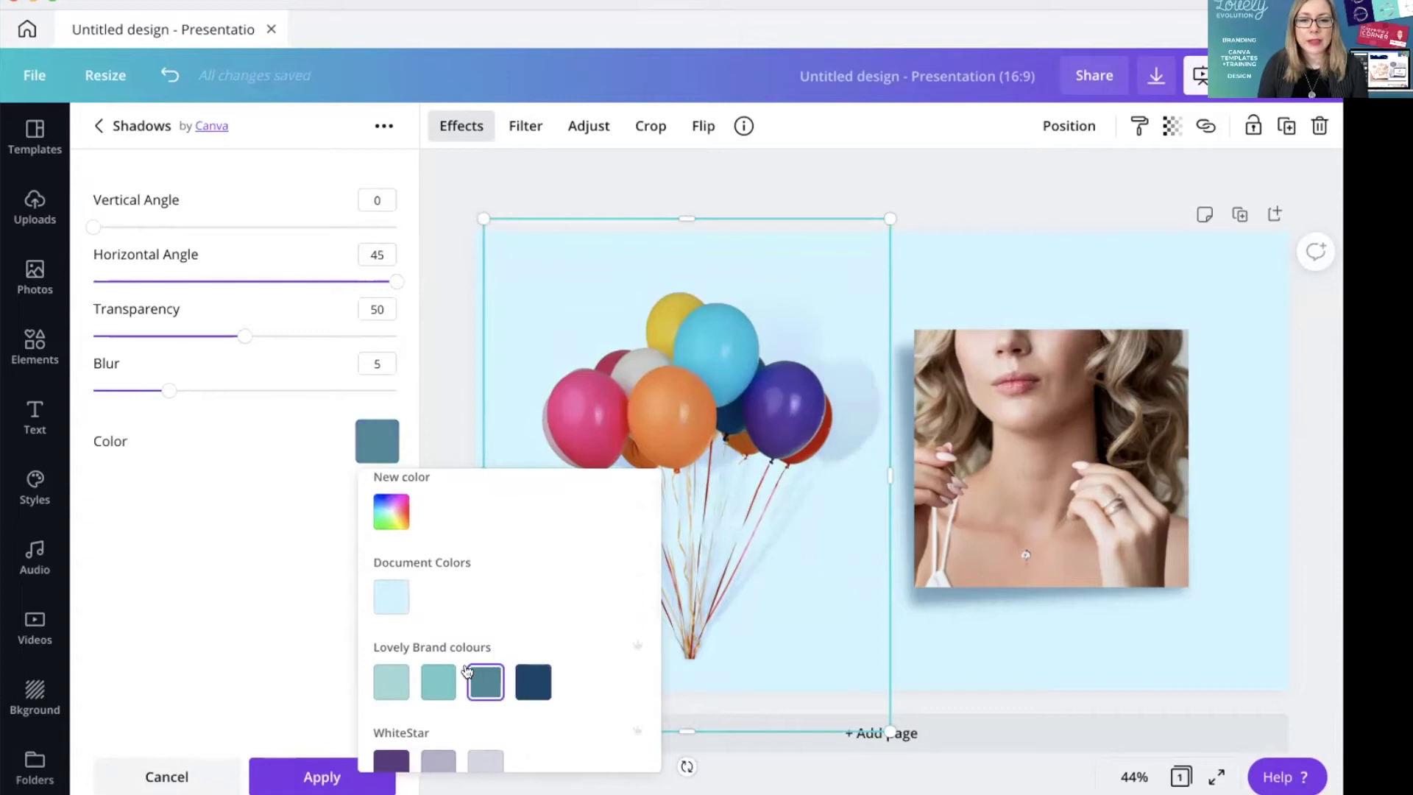
left_click(210, 528)
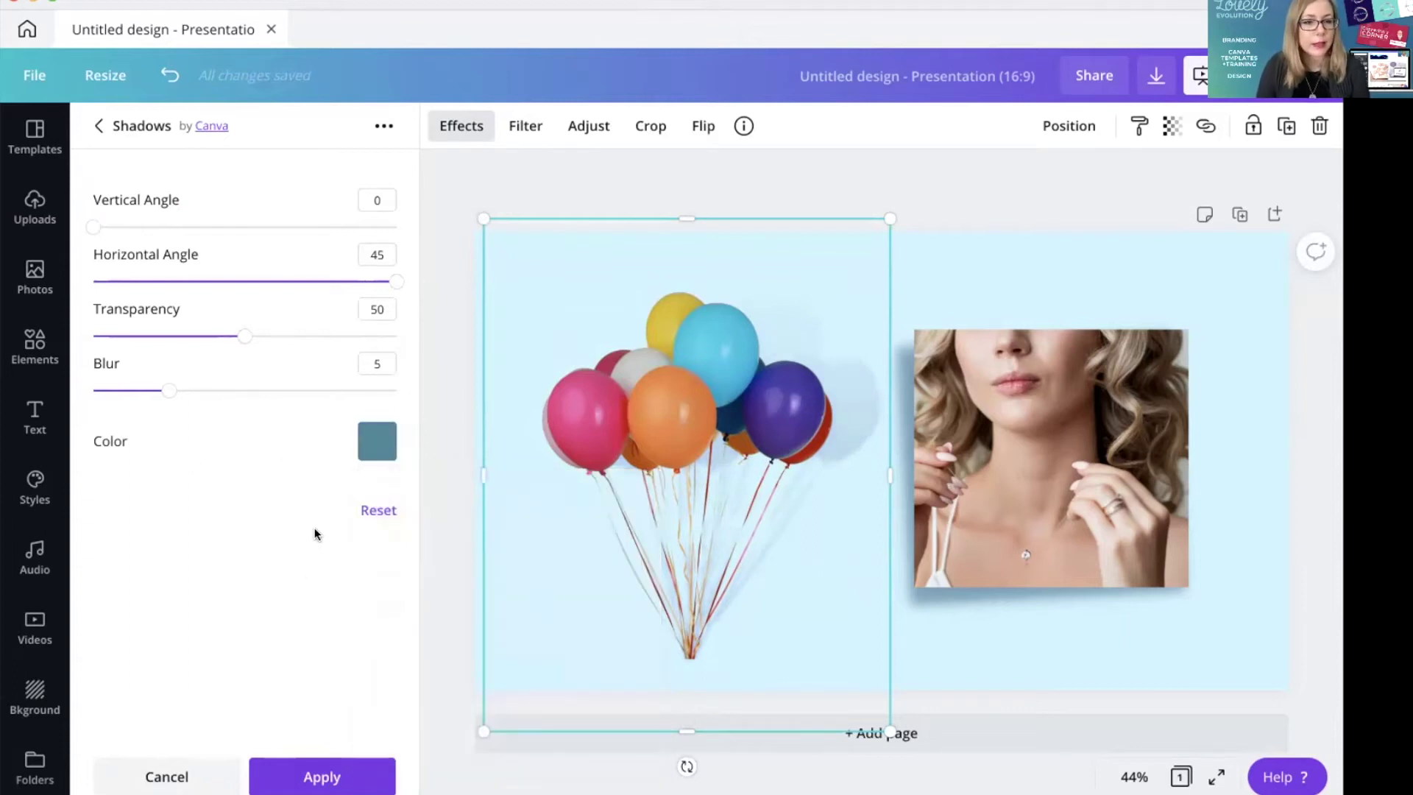
Set the shadow to vertical 57, horizontal -39, transparency 62, blur 3, and move the portrait right.
mouse_move(168, 391)
left_mouse_down()
mouse_move(302, 389)
mouse_move(140, 389)
mouse_move(172, 390)
left_mouse_up()
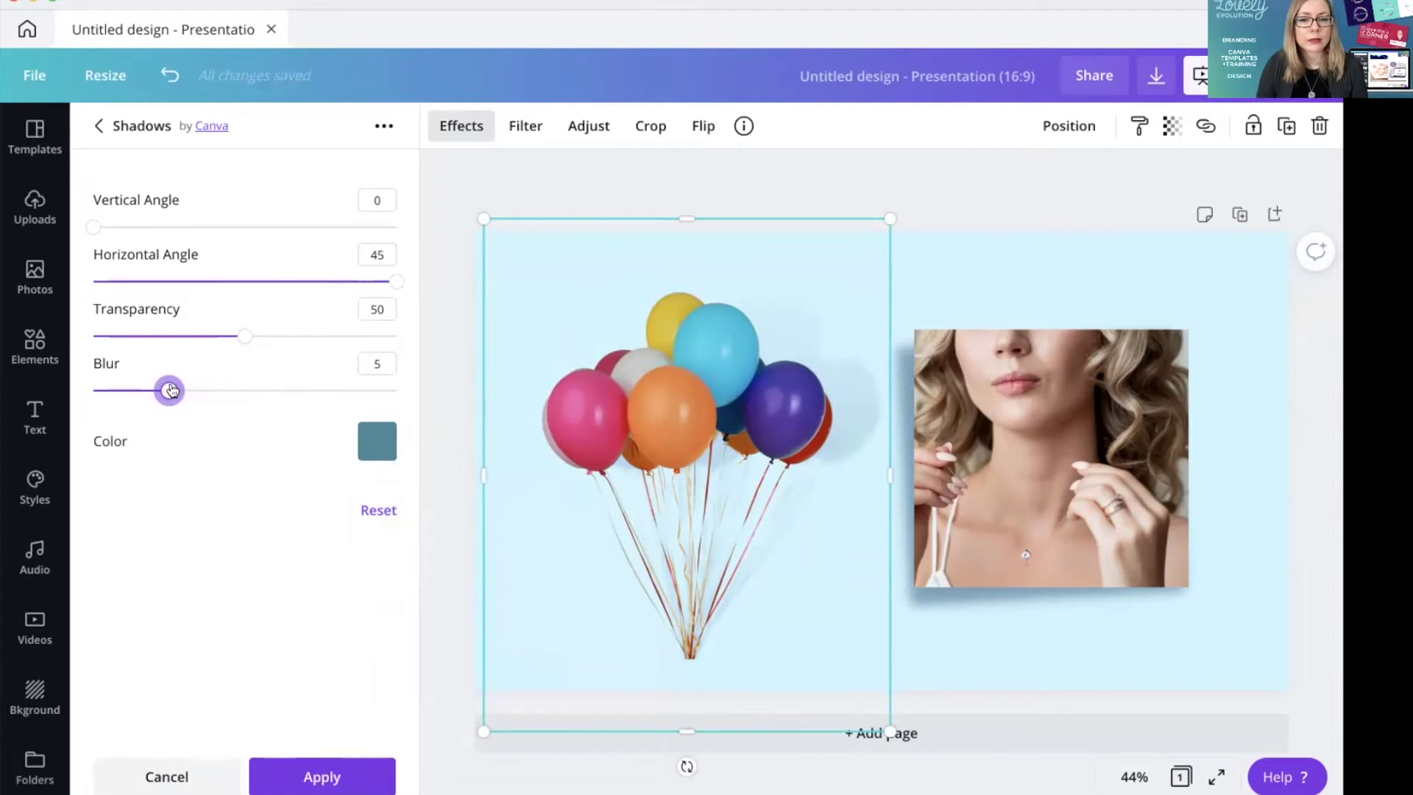
left_click_drag(246, 335, 348, 328)
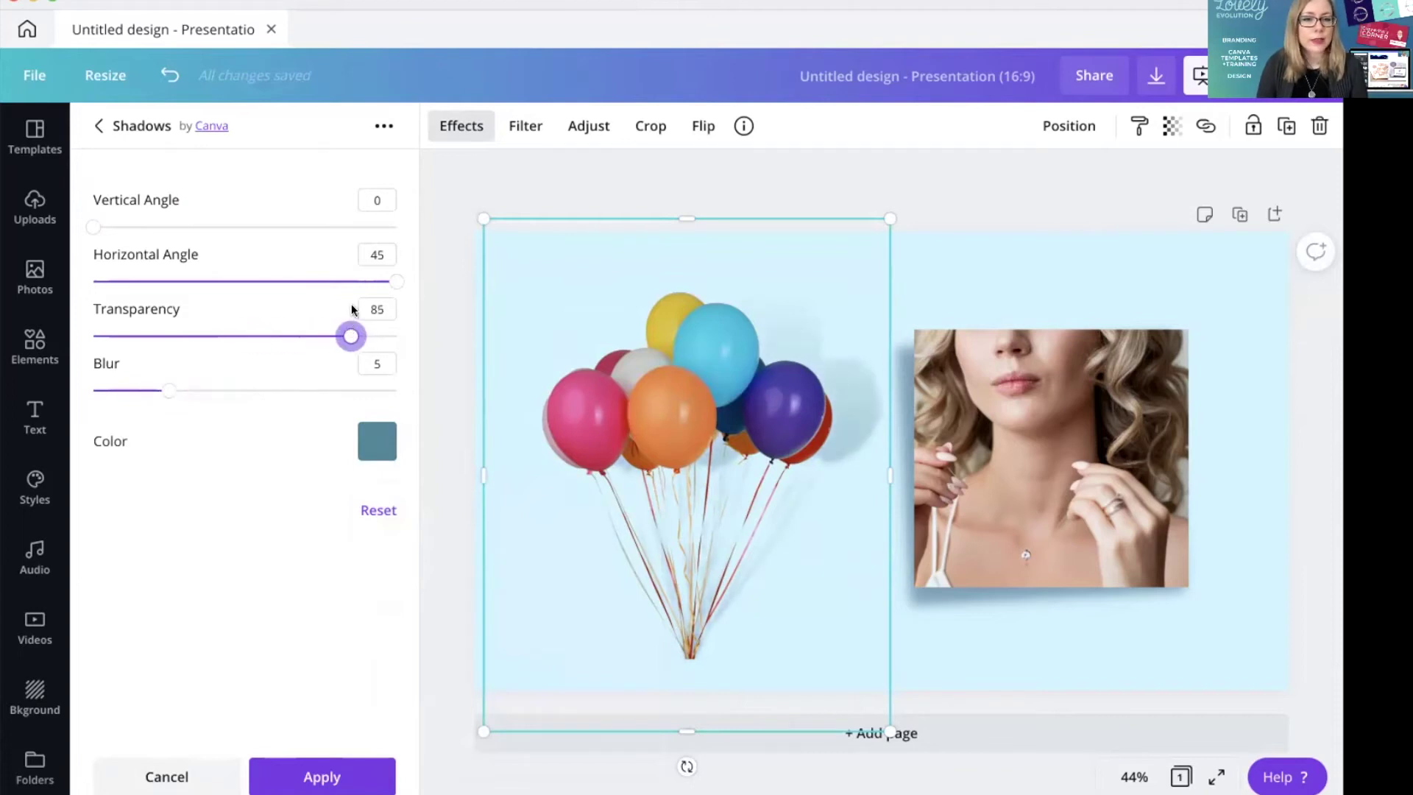
left_click_drag(92, 225, 294, 223)
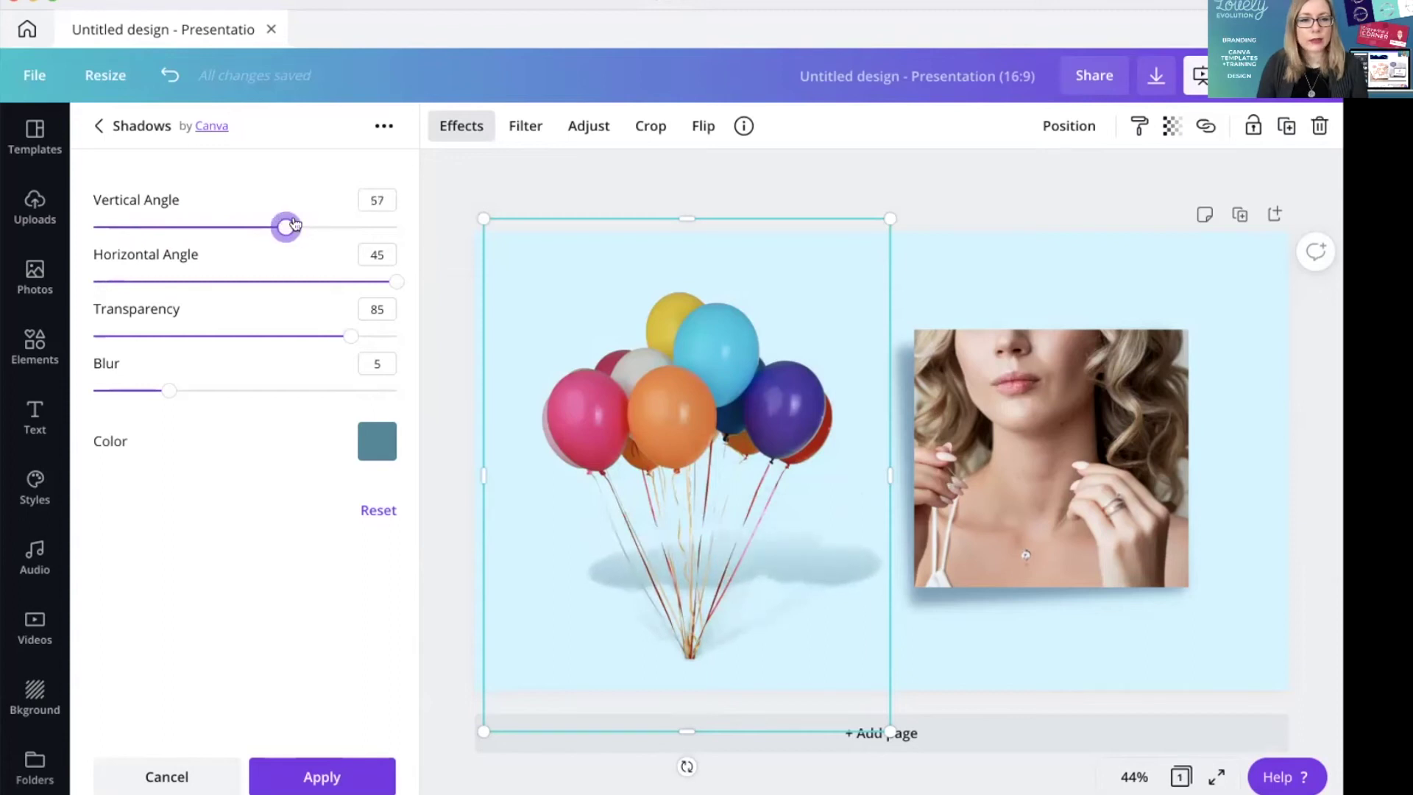
left_click_drag(401, 282, 112, 283)
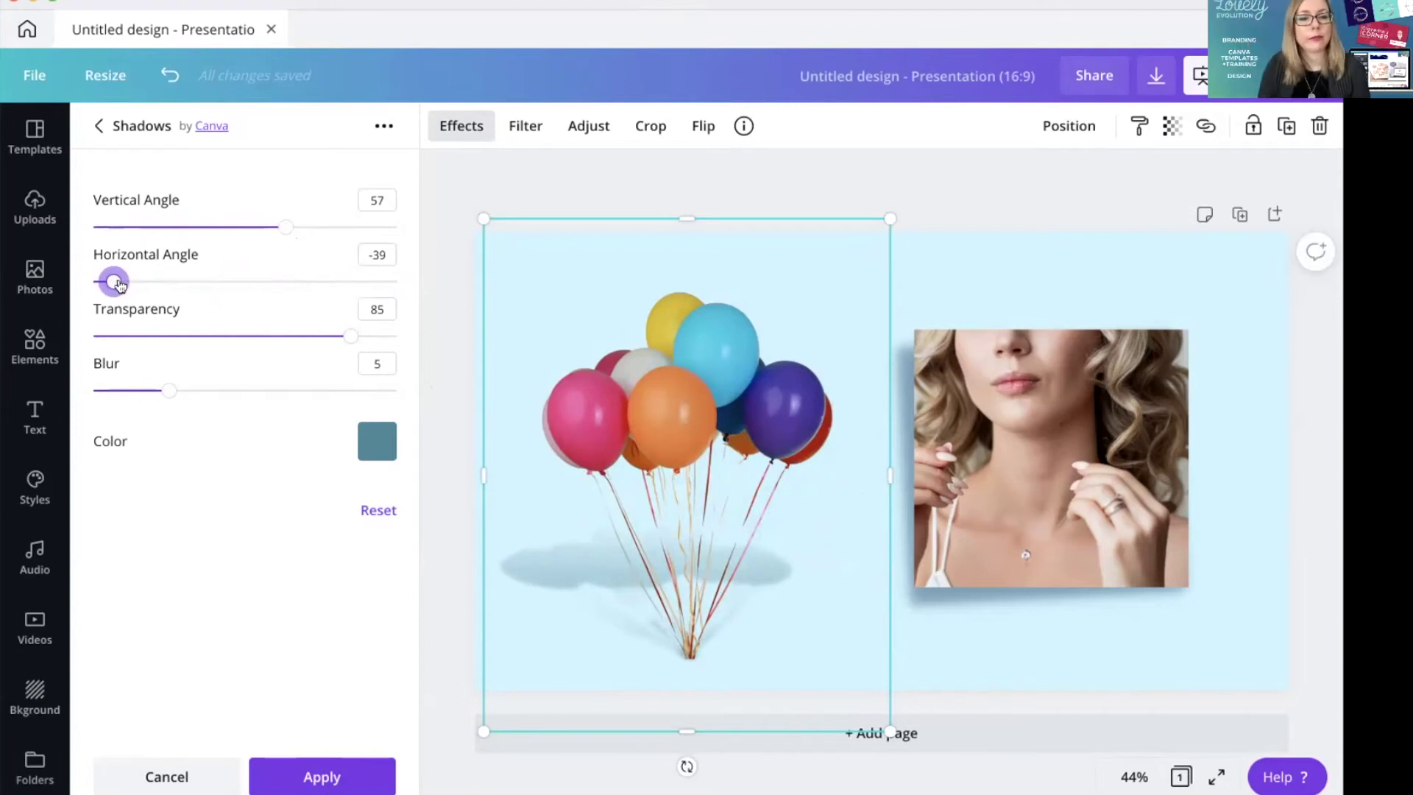
left_click_drag(169, 399, 131, 394)
left_click_drag(341, 331, 281, 338)
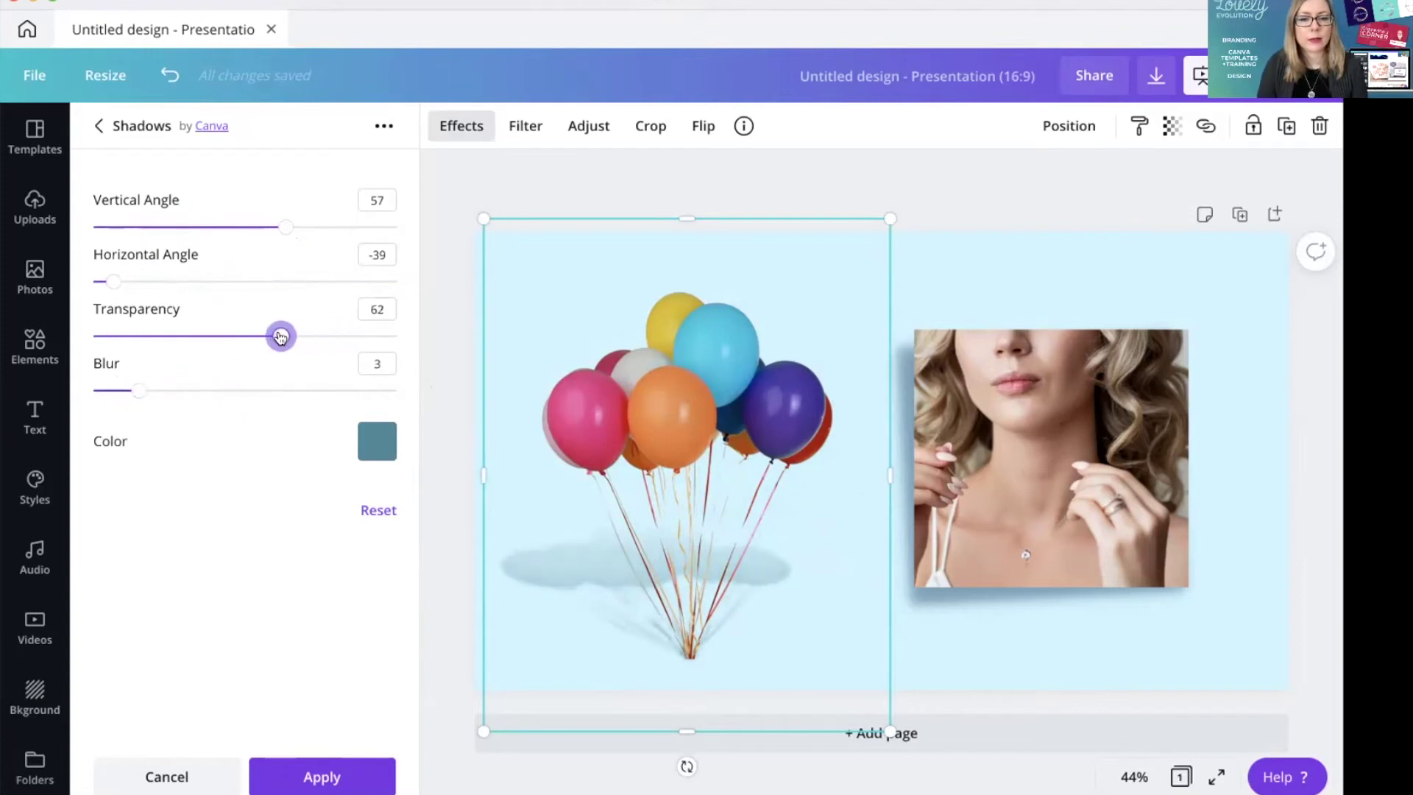
left_click(353, 779)
left_click_drag(839, 507, 914, 506)
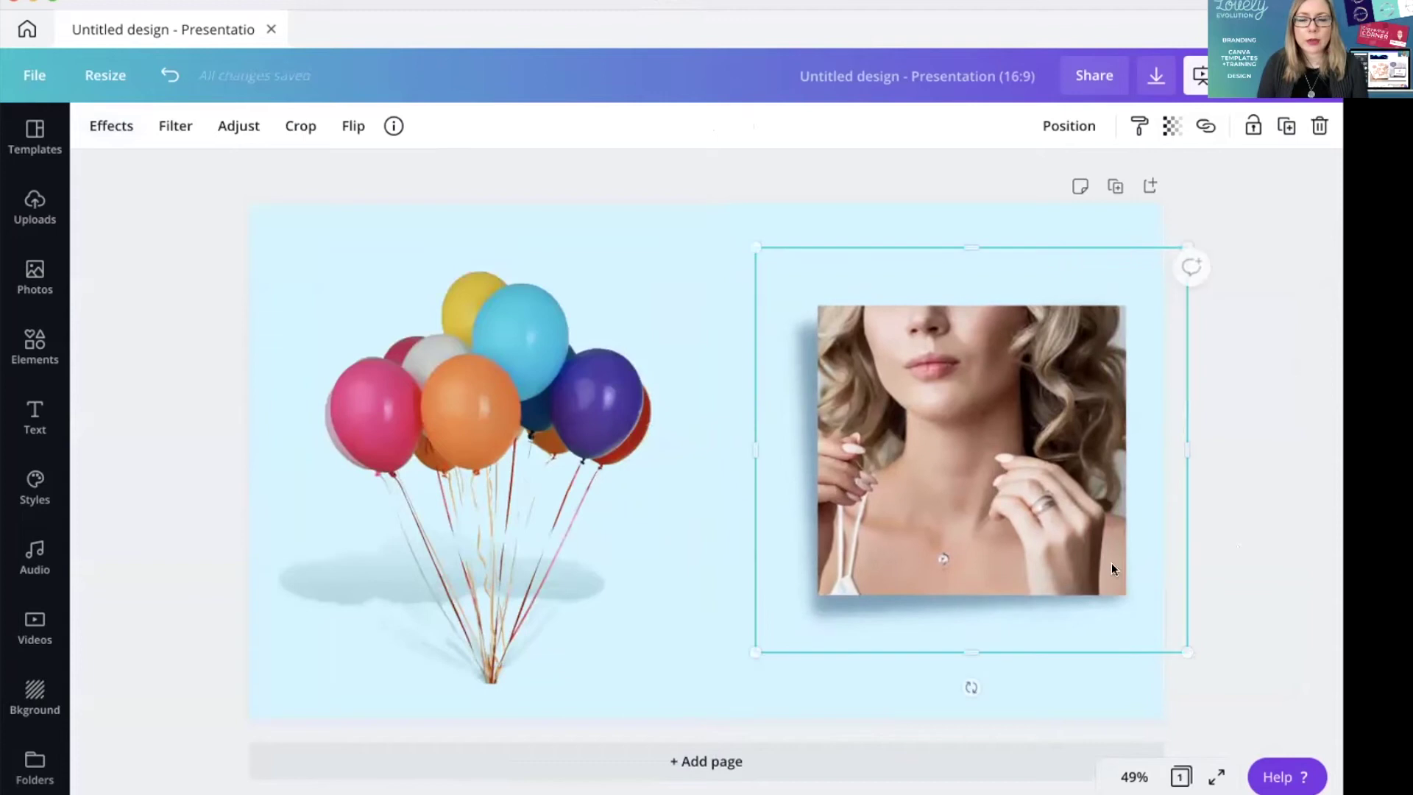
Move the balloons up, add Page 2, and give it a light grey background.
left_click(1239, 584)
left_click_drag(568, 504, 628, 569)
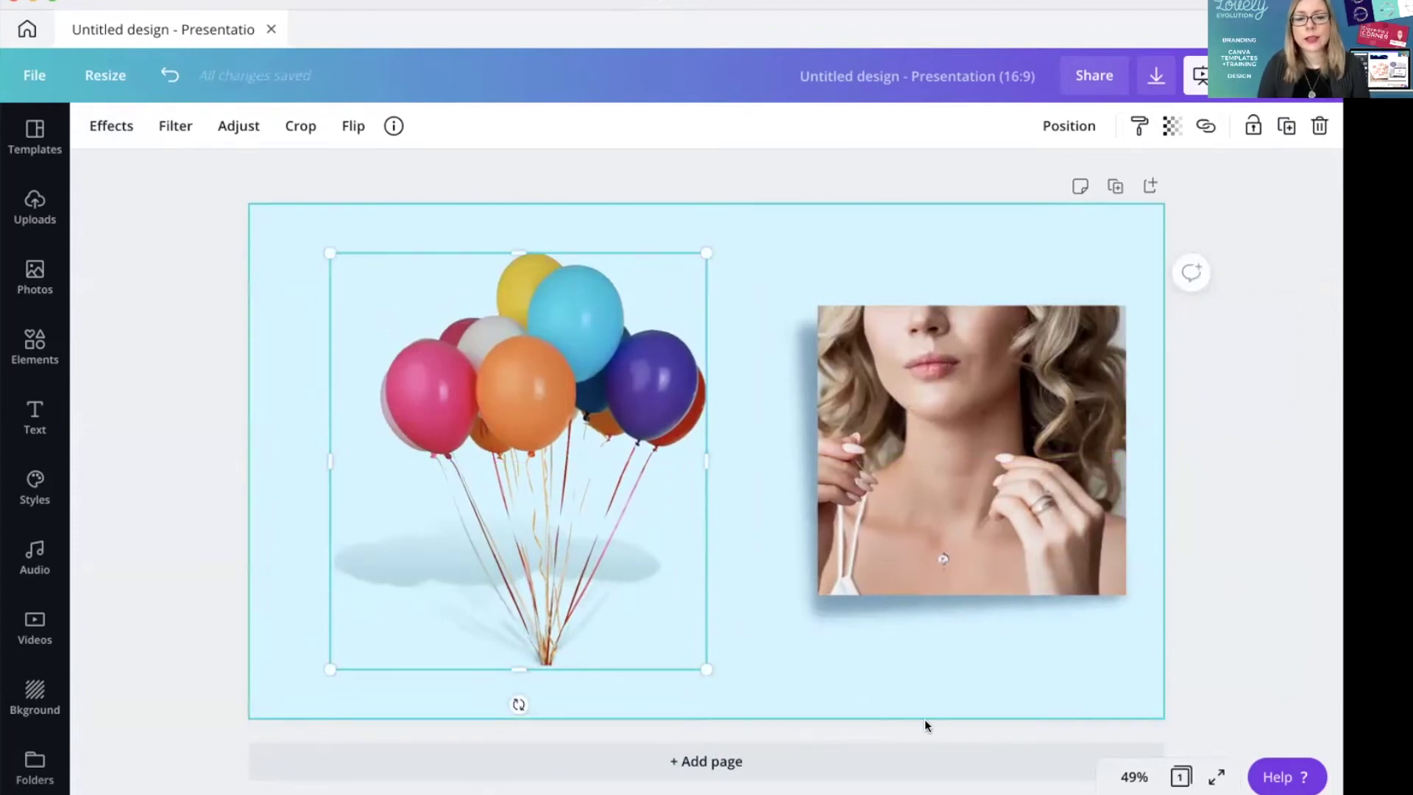
left_click(736, 752)
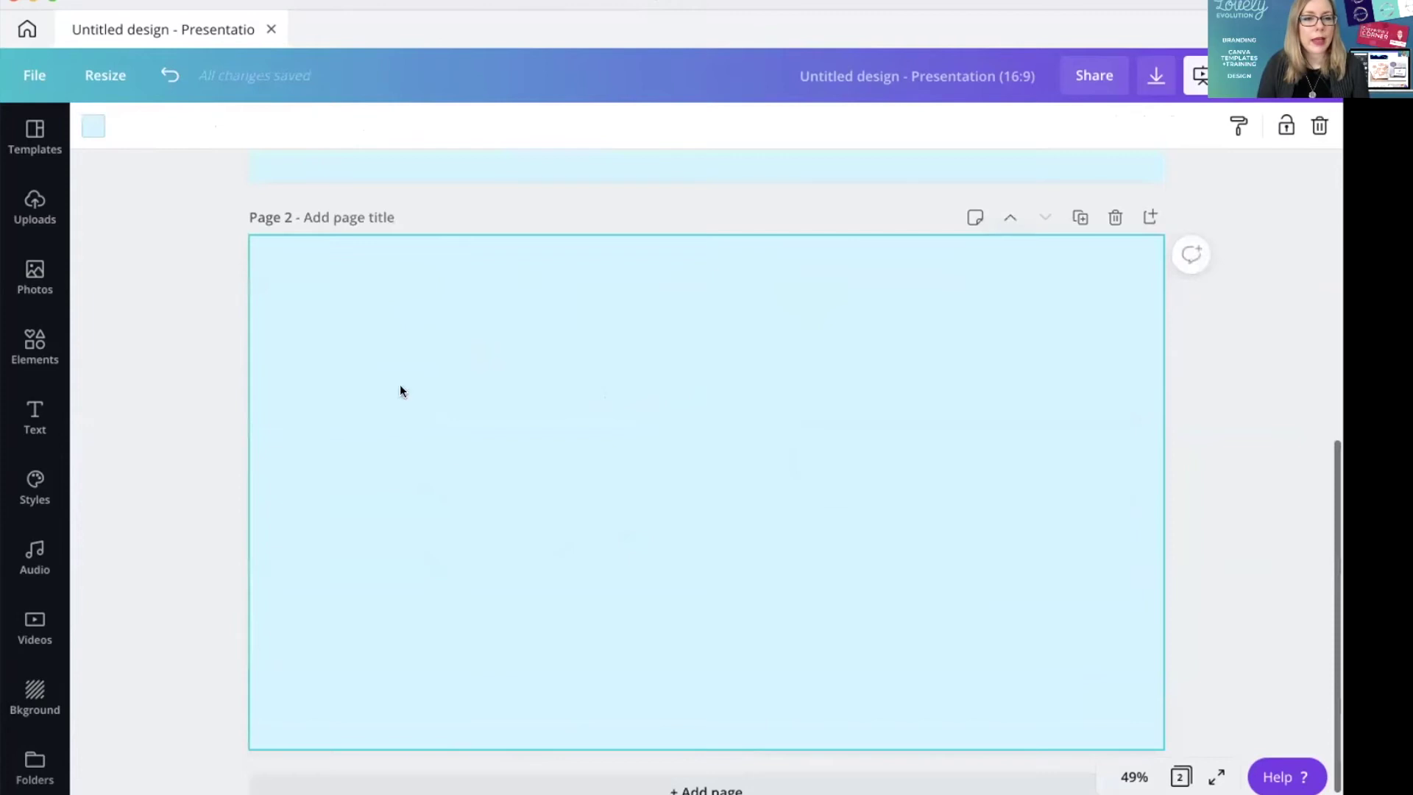
left_click(93, 126)
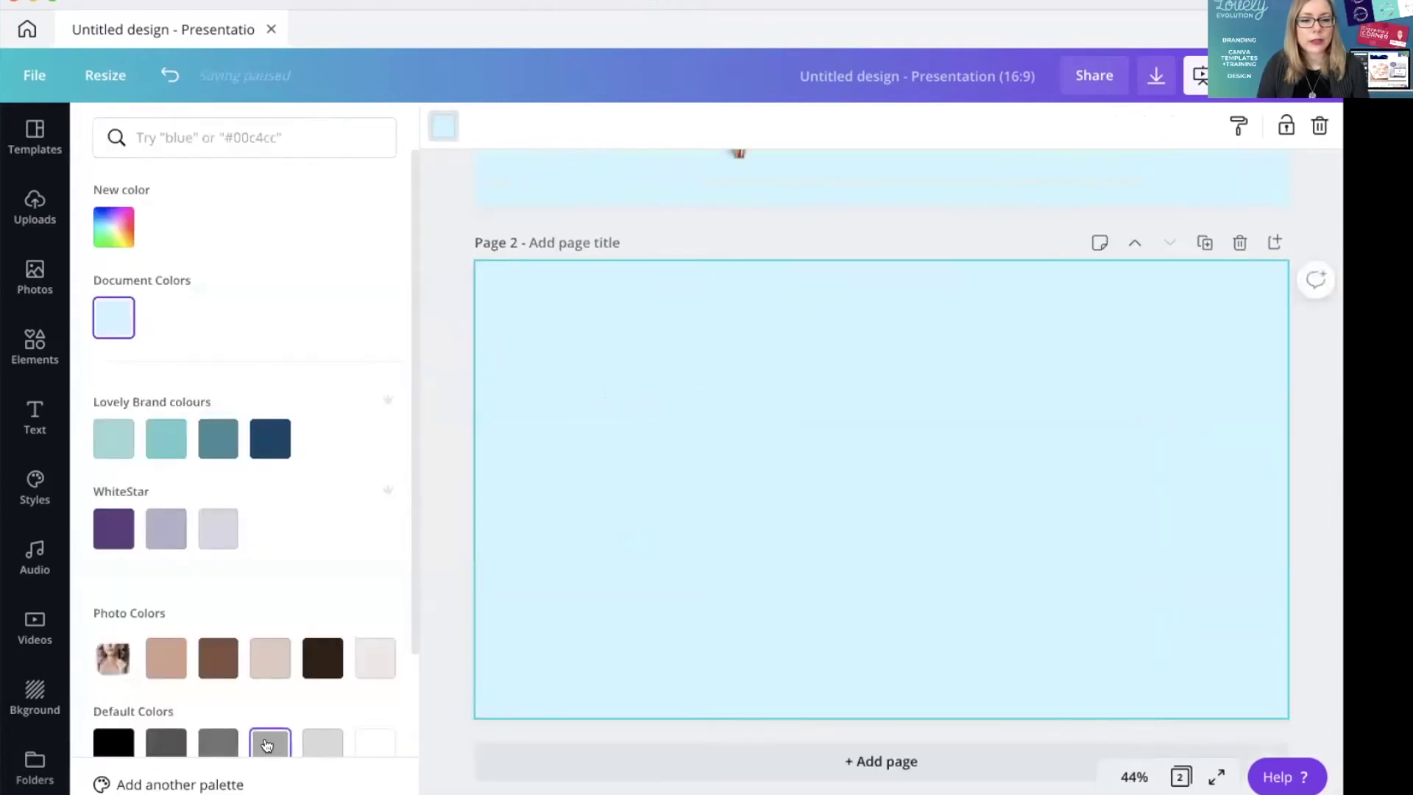
left_click(319, 741)
left_click(450, 313)
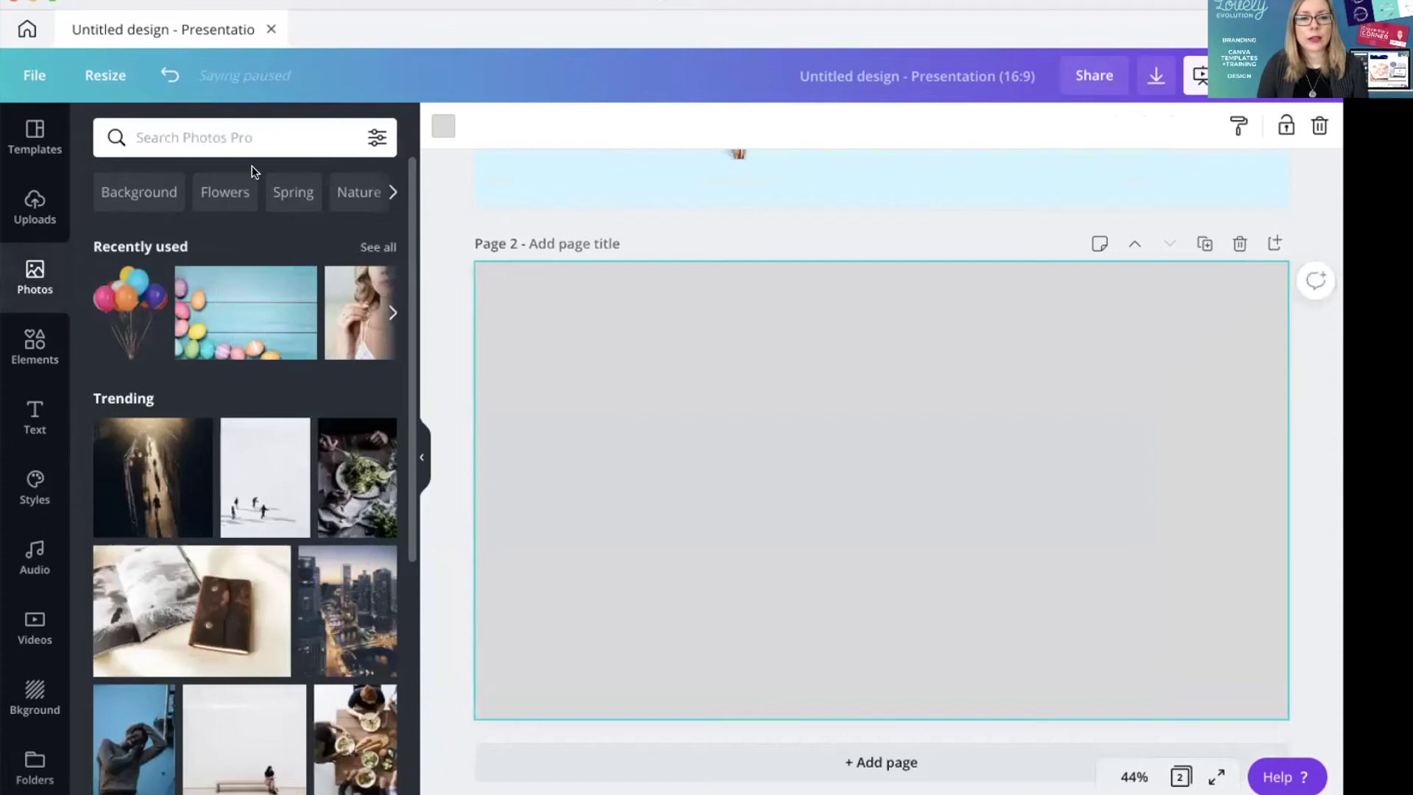
Search Photos for 'bracelet' and add the bangle photo to page 2.
left_click(196, 138)
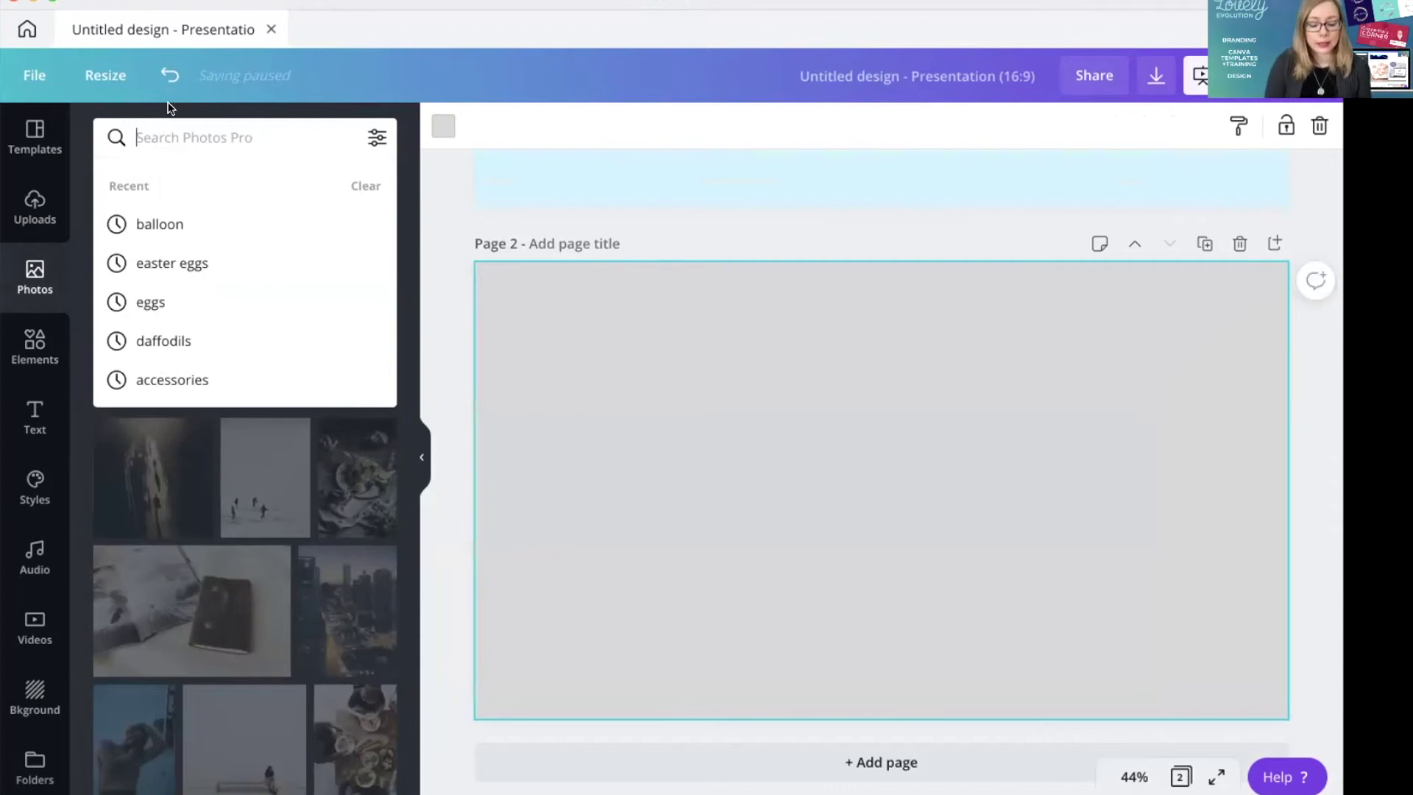
type("ring")
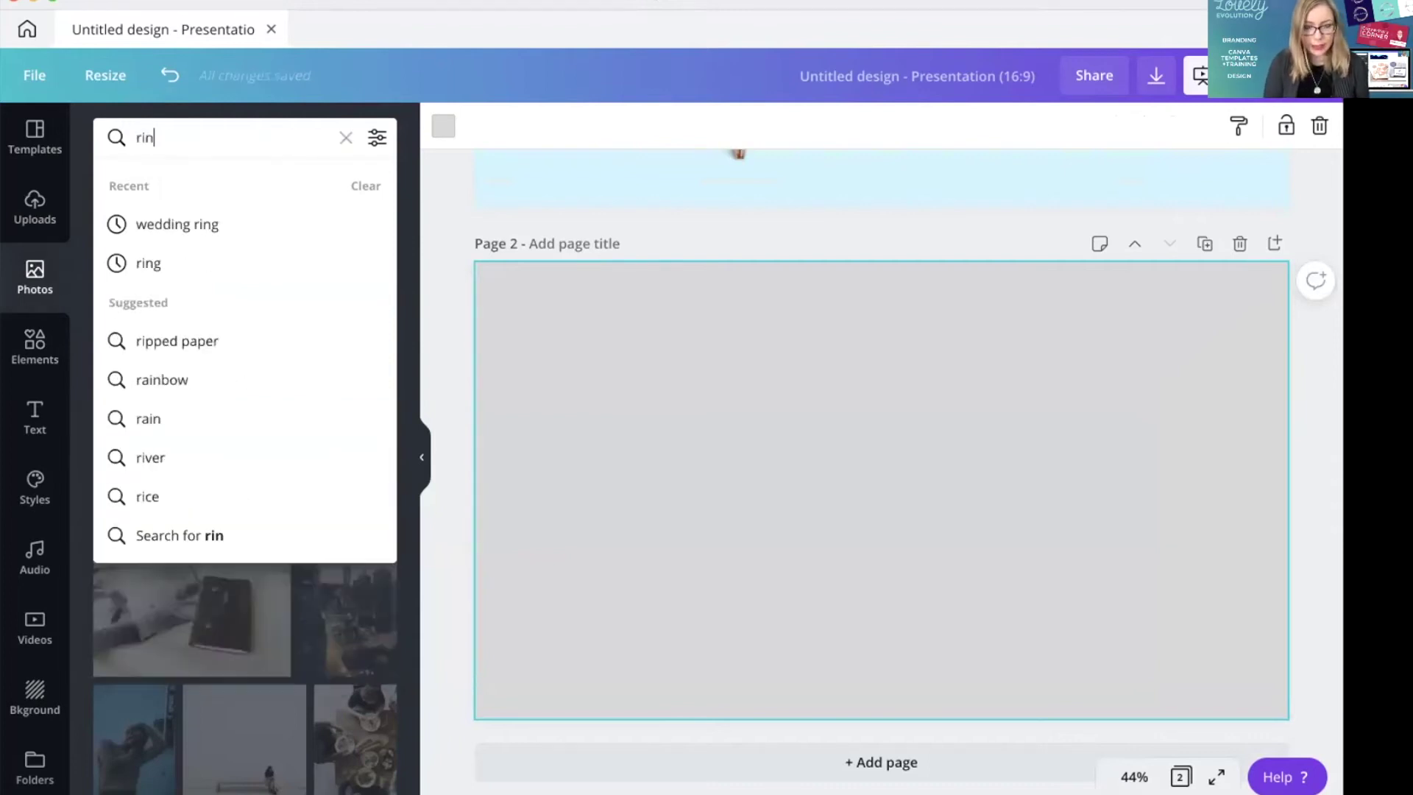
key("BackSpace")
key("BackSpace")
key("BackSpace")
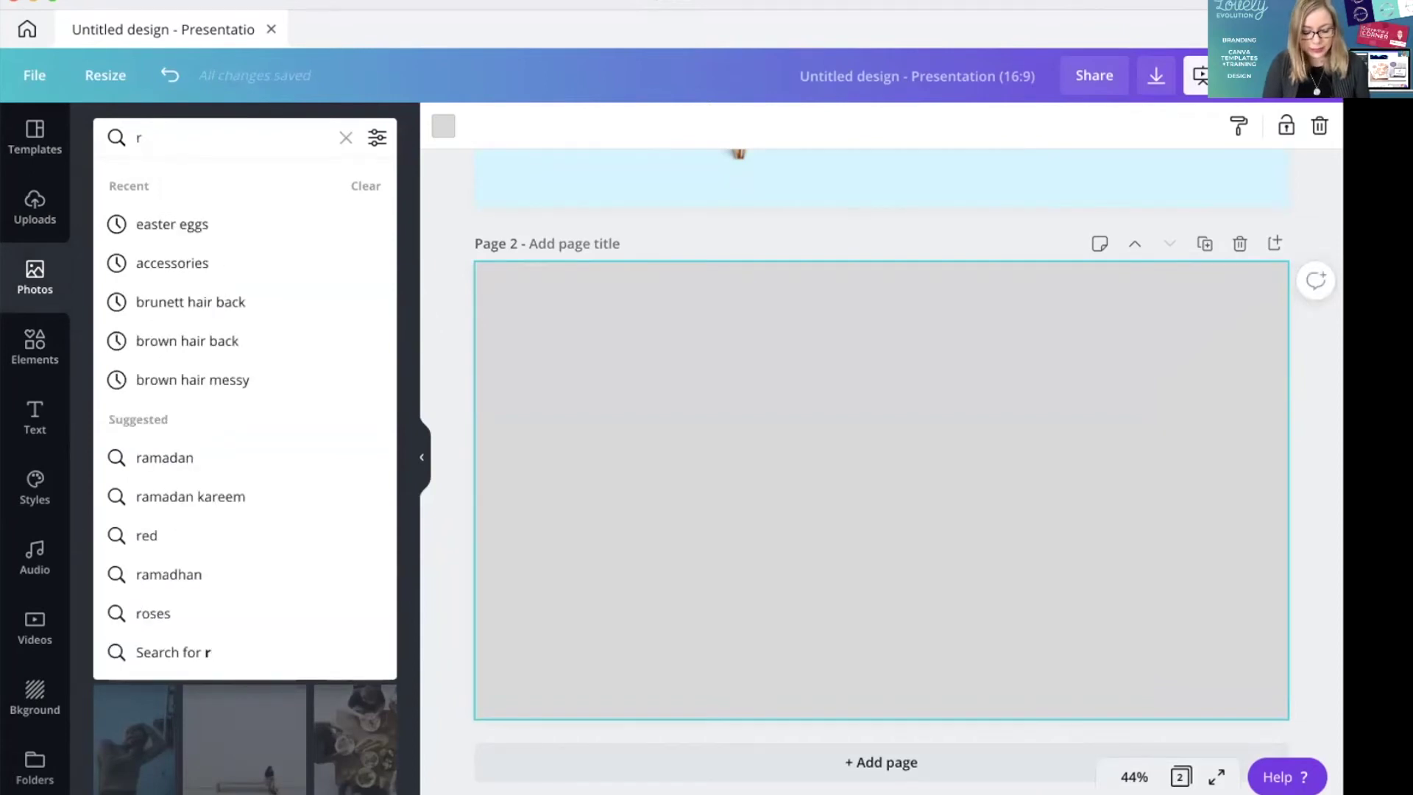
type("bra")
key("BackSpace")
key("BackSpace")
key("BackSpace")
key("BackSpace")
type("bracelet")
key("Return")
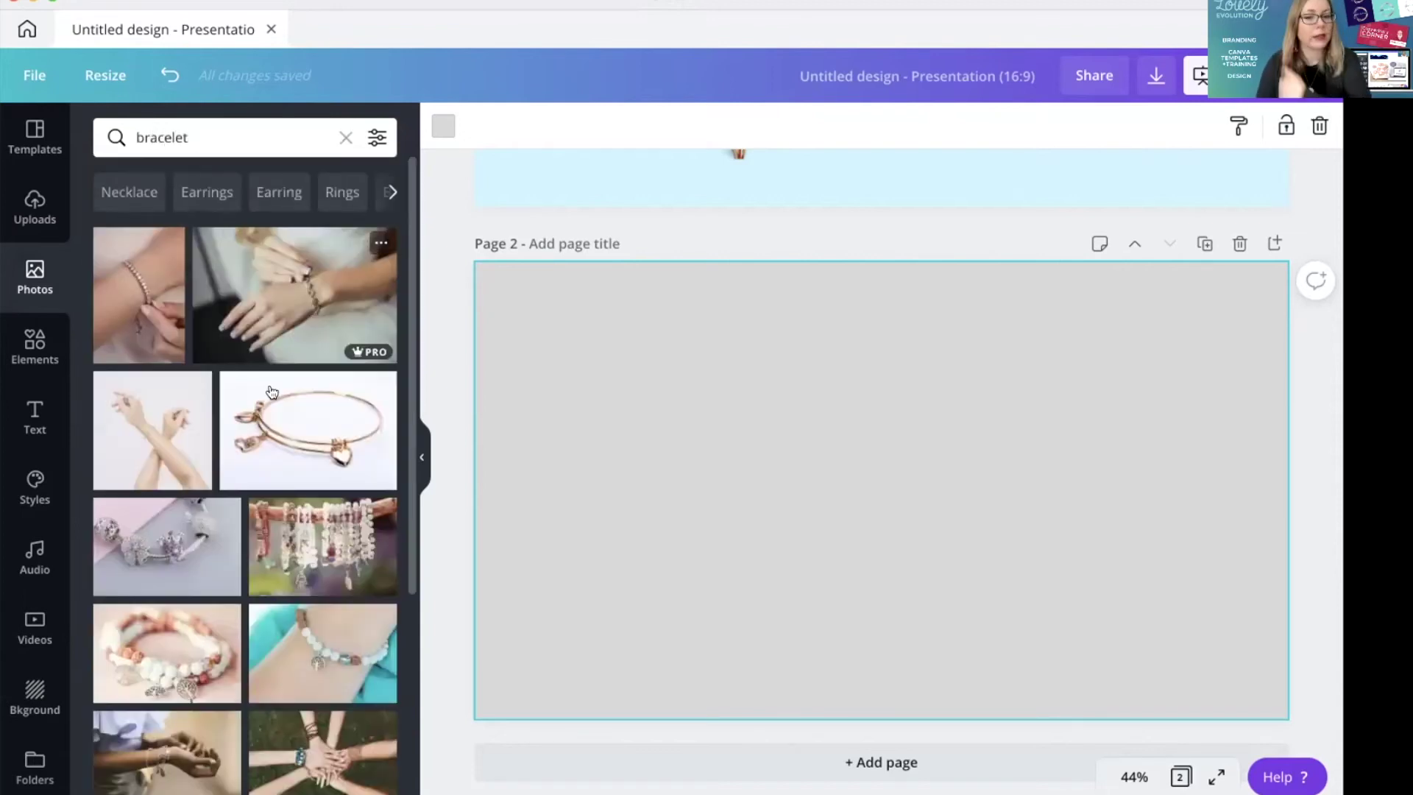
left_click(350, 417)
Shrink and position the bangle photo on page 2, widening the canvas.
left_click_drag(966, 490, 848, 489)
left_click_drag(1045, 671, 809, 572)
left_click_drag(610, 421, 1073, 488)
left_click_drag(760, 482, 735, 451)
left_click(479, 354)
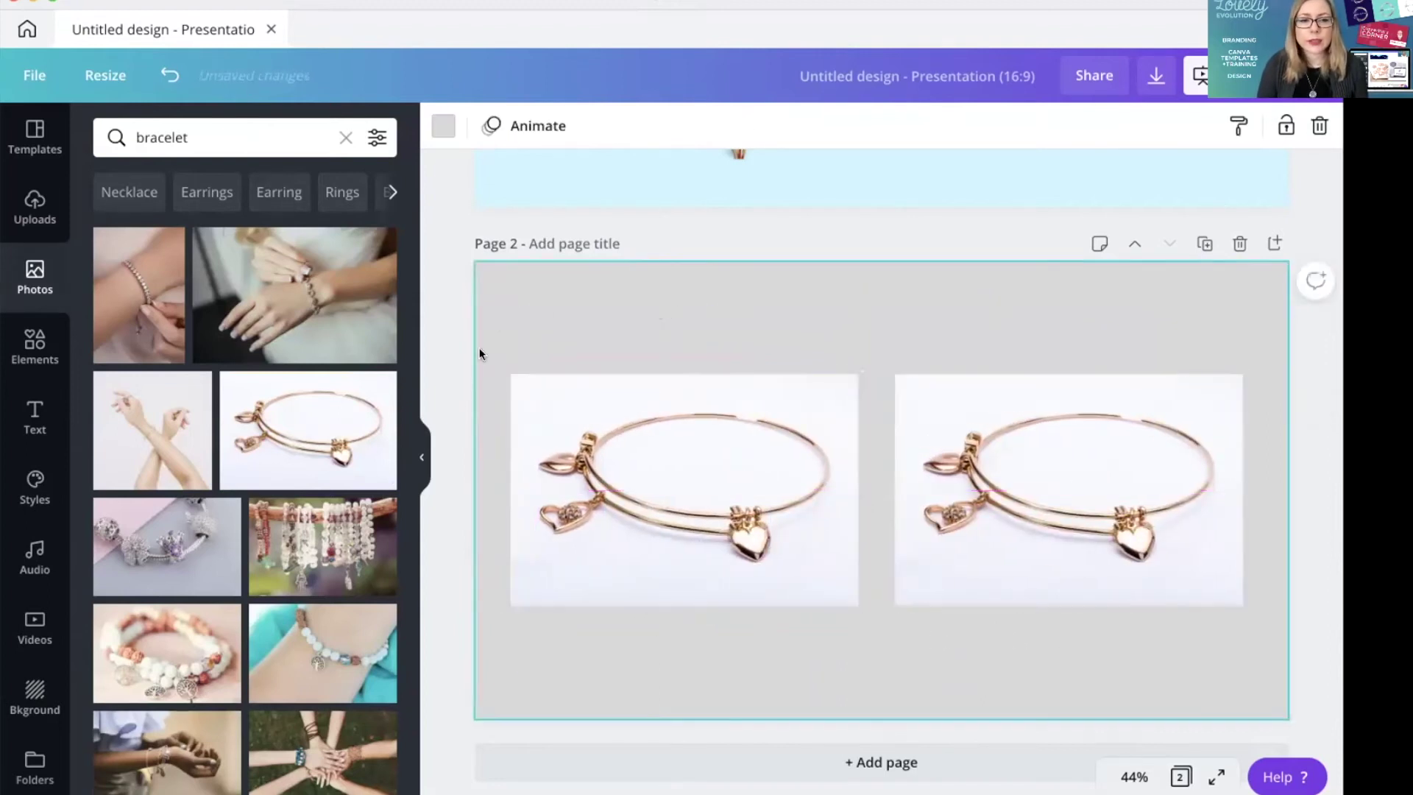
left_click(424, 454)
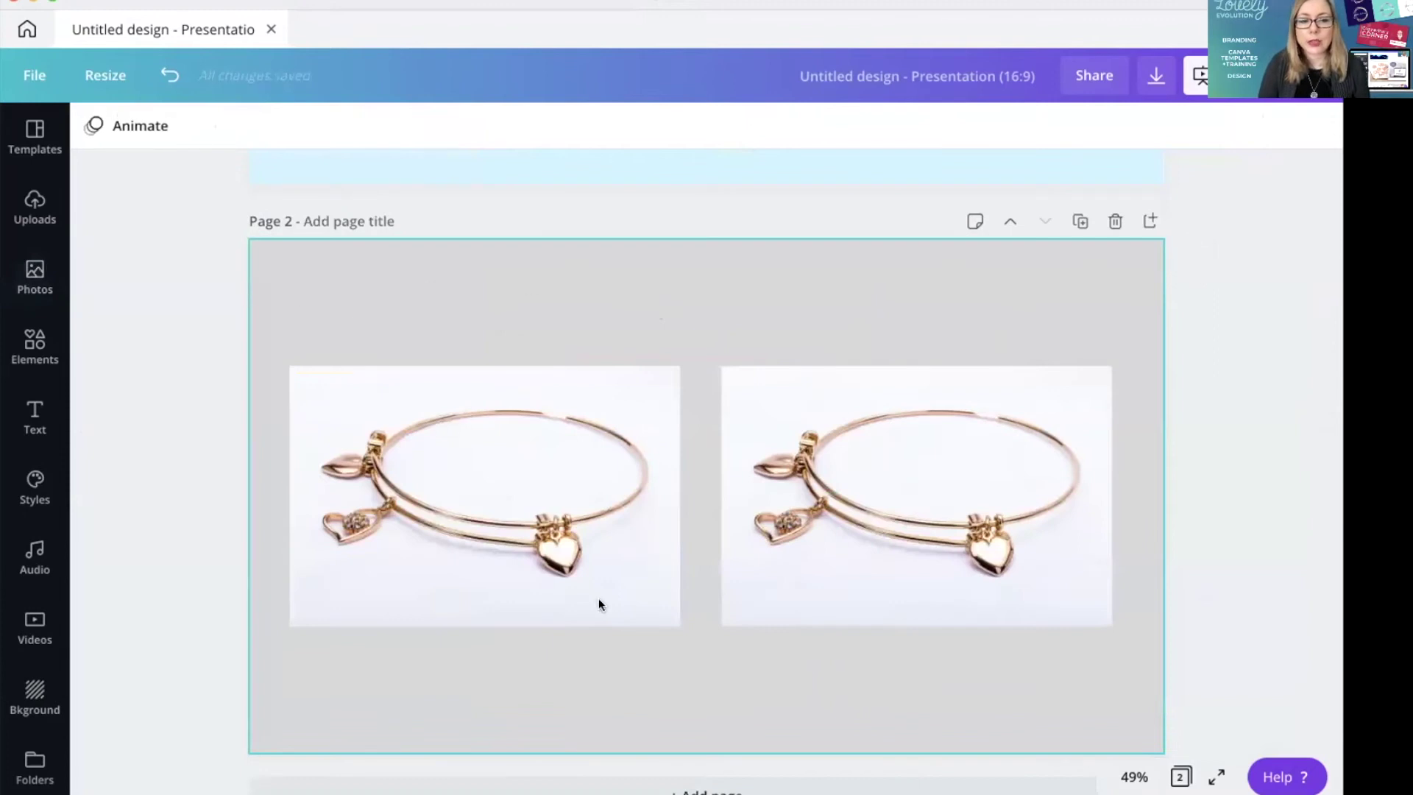
Cut out the right bangle copy with Background Remover.
left_click(564, 518)
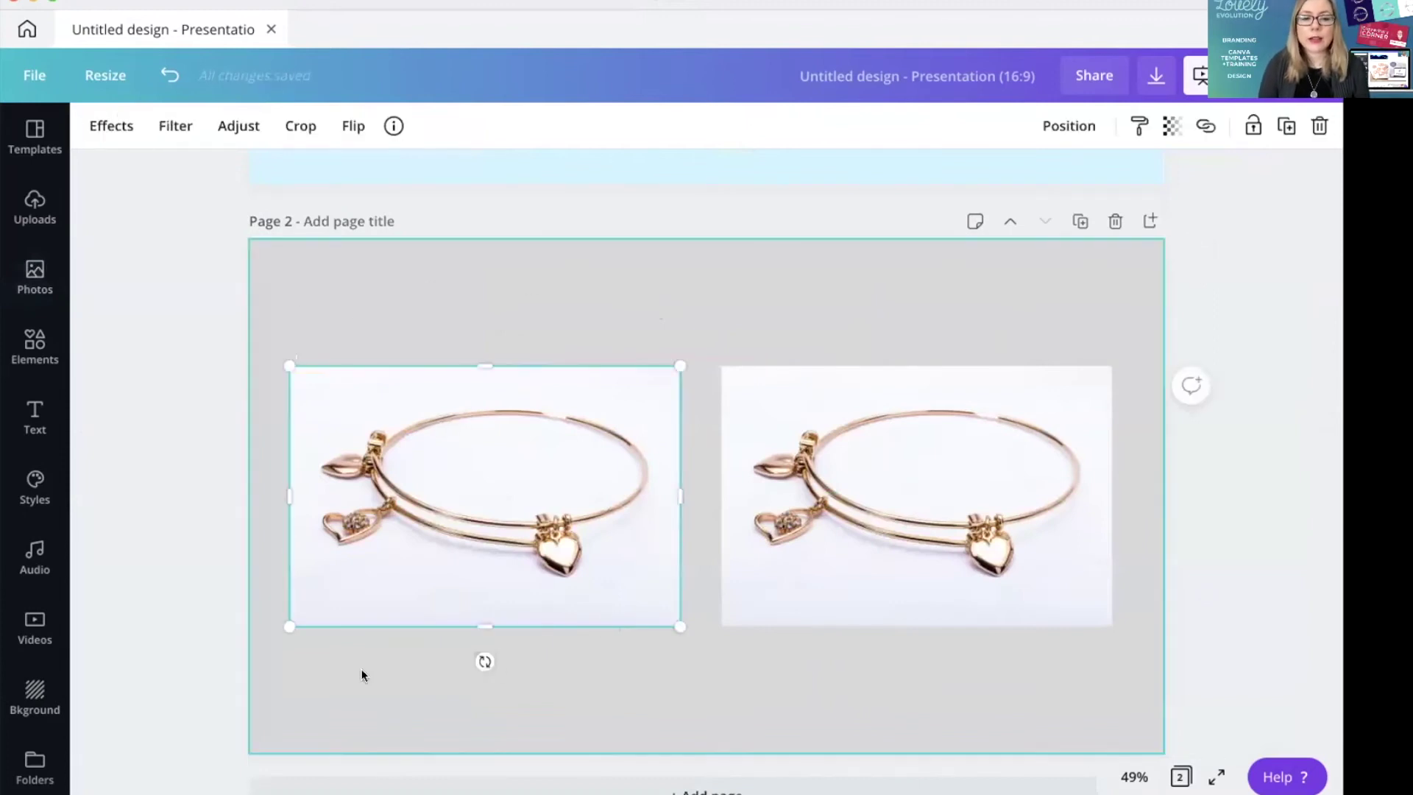
scroll(833, 445, "up", 7)
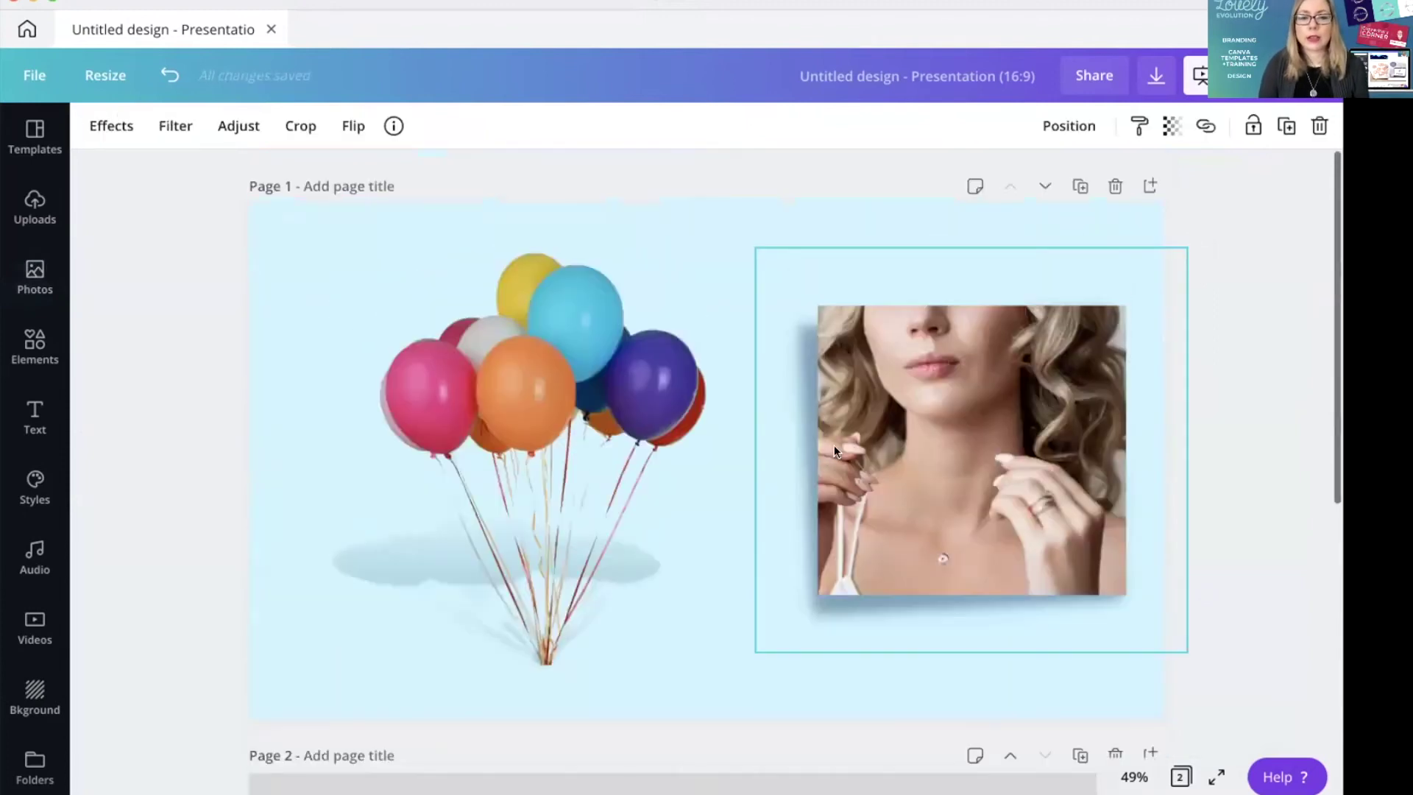
left_click(1031, 431)
scroll(1030, 432, "down", 7)
left_click(616, 410)
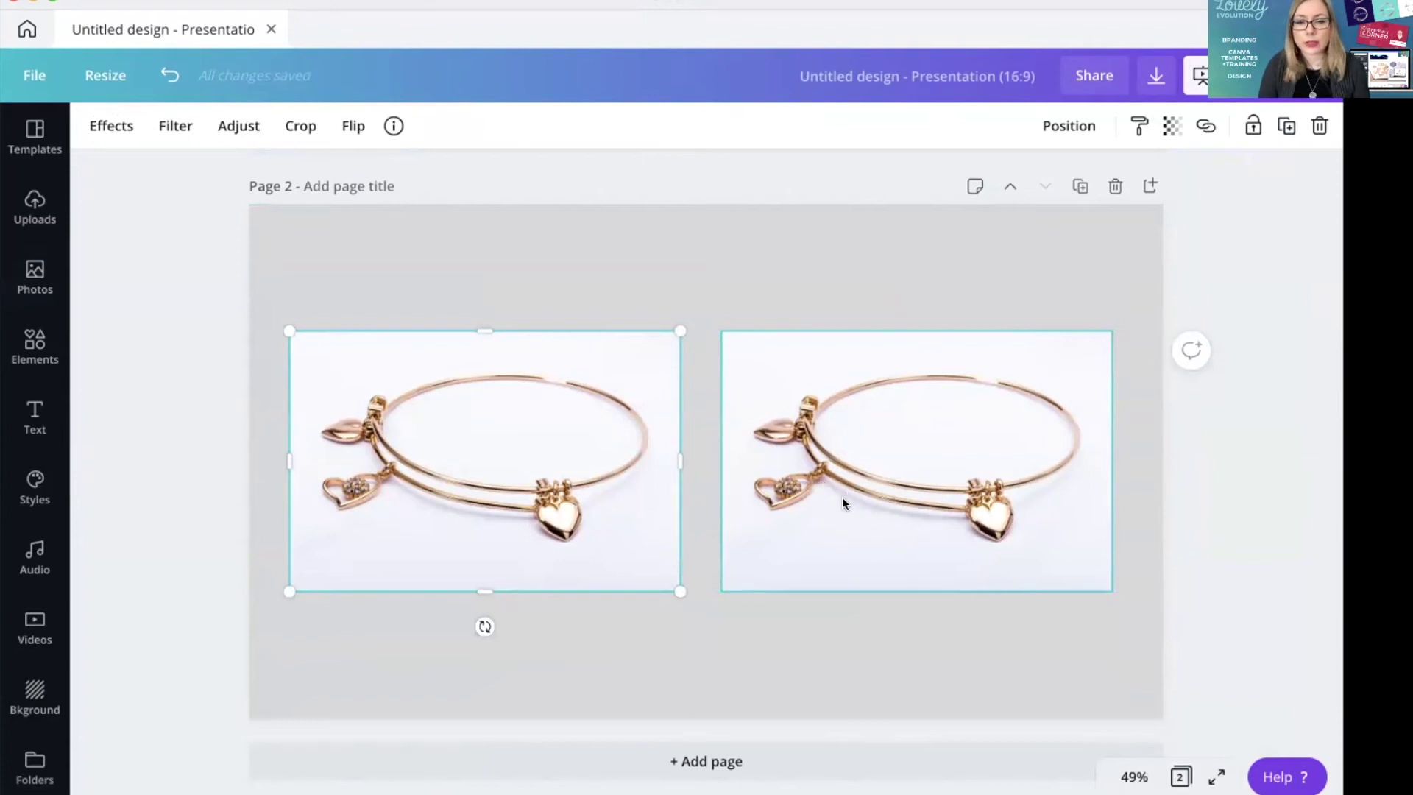
left_click(895, 437)
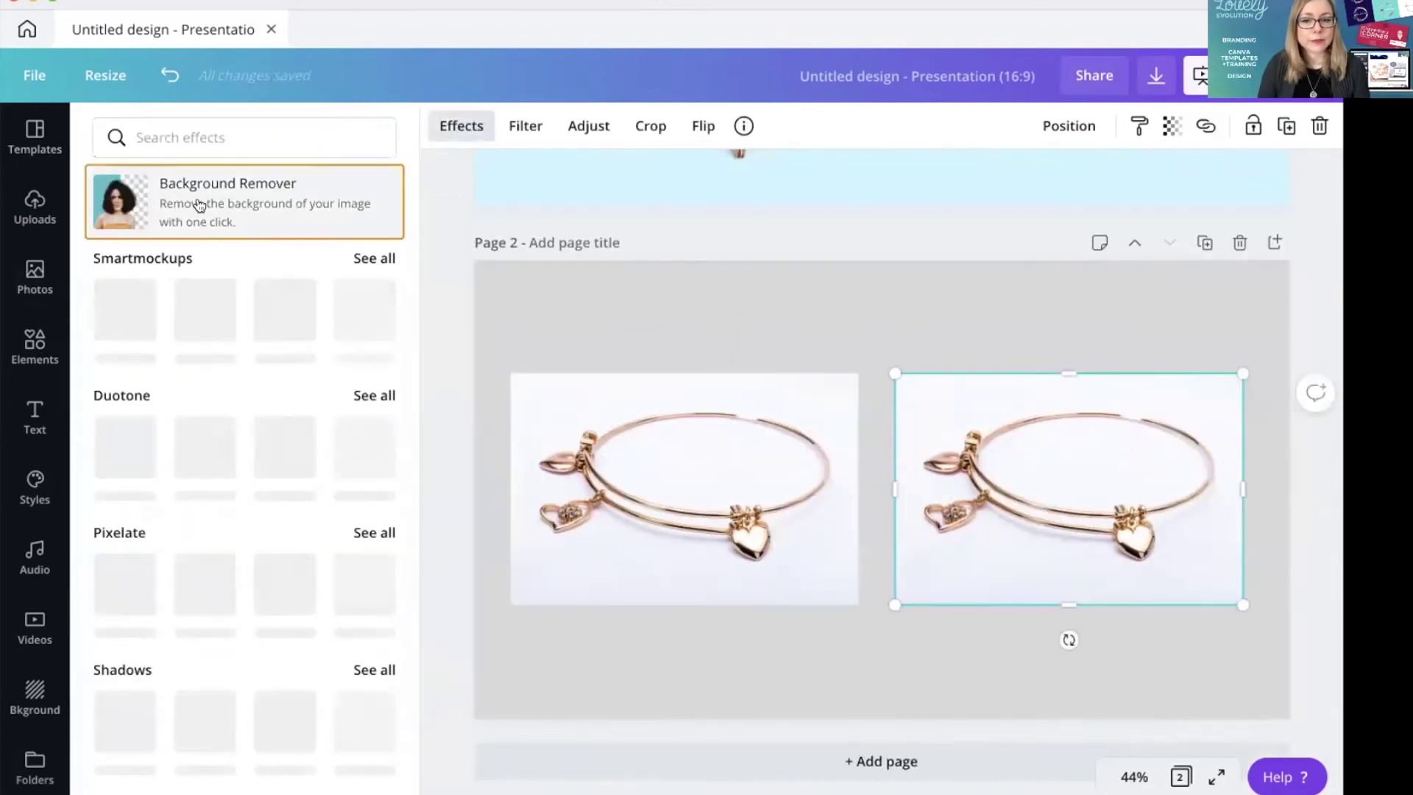
left_click(199, 205)
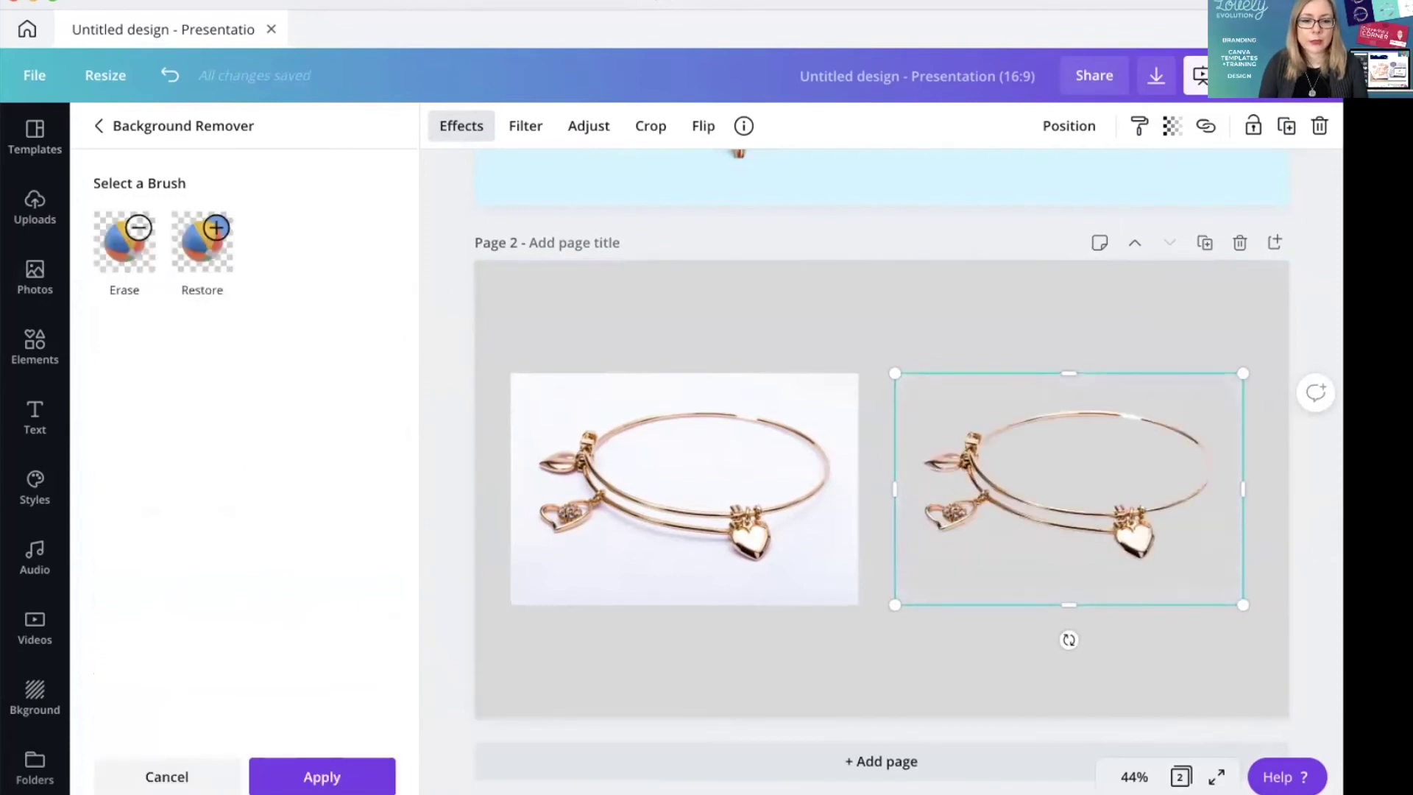
left_click(311, 779)
left_click(665, 531)
Move the left photo up, then enlarge, crop and place the cut-out bangle at bottom right.
left_click_drag(665, 531, 652, 438)
left_click(947, 533)
left_click_drag(893, 605, 717, 725)
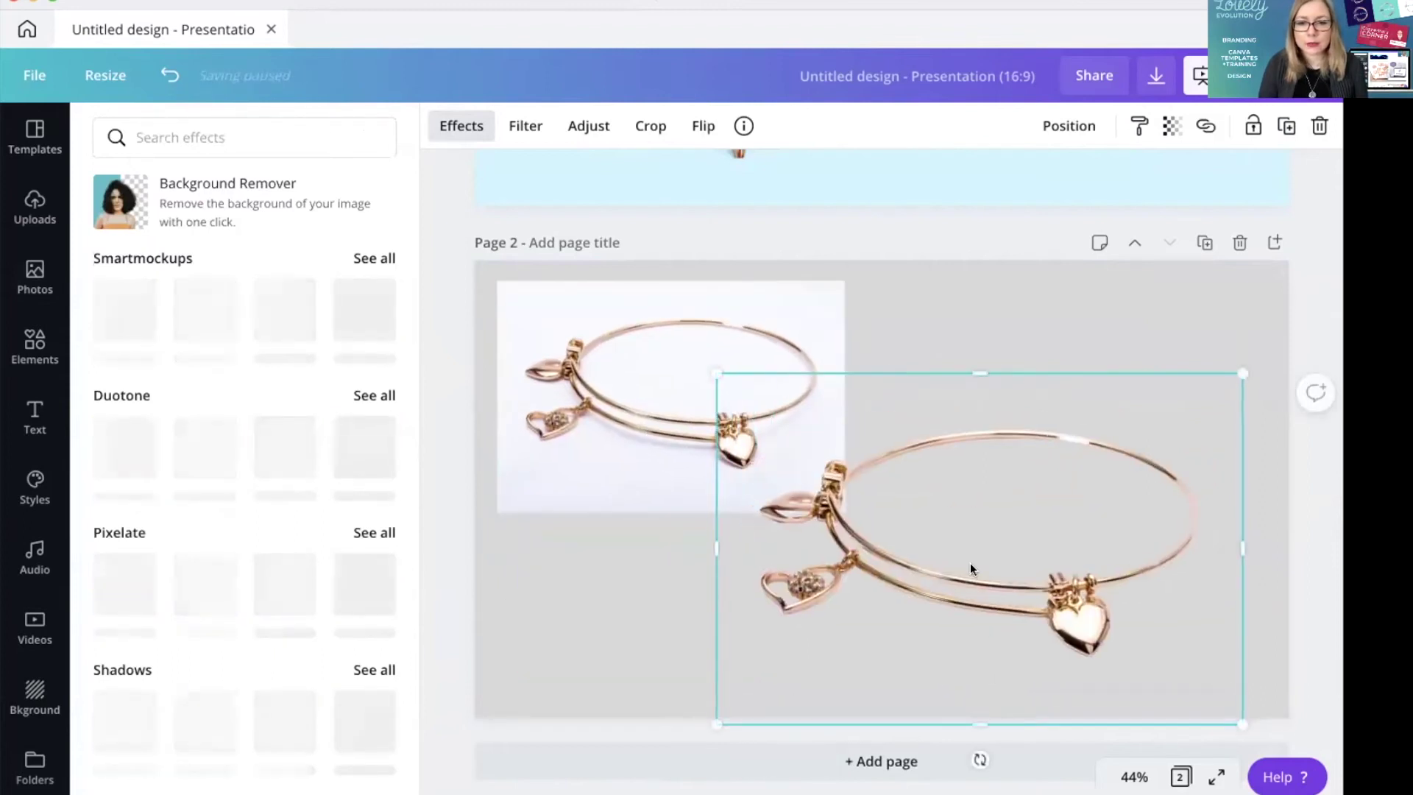
mouse_move(1012, 540)
left_mouse_down()
mouse_move(1023, 521)
mouse_move(1028, 539)
left_mouse_up()
left_click_drag(1014, 700, 1015, 651)
left_click_drag(752, 501, 779, 500)
left_click_drag(1025, 356, 1025, 391)
left_click_drag(1271, 517, 1241, 518)
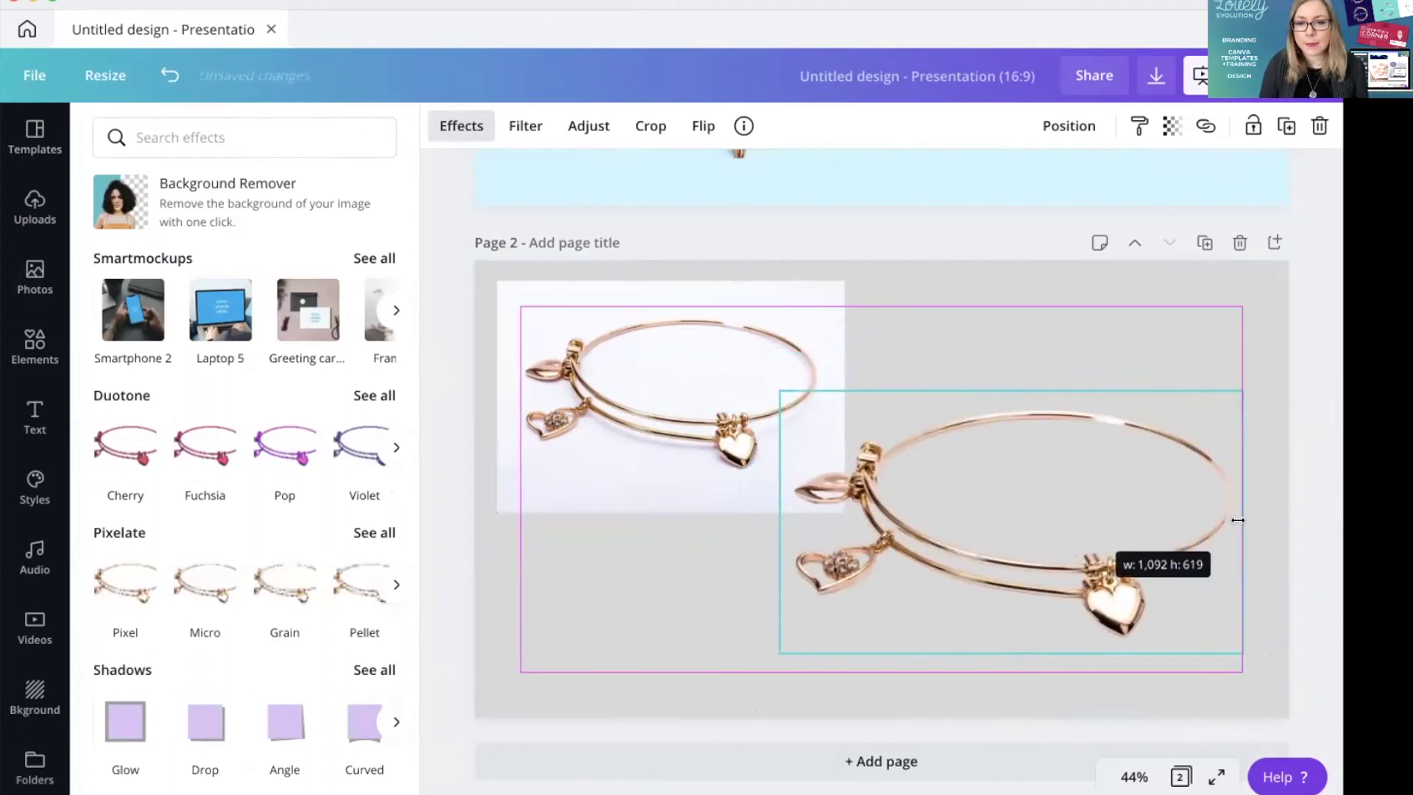
left_click_drag(1099, 519, 1128, 584)
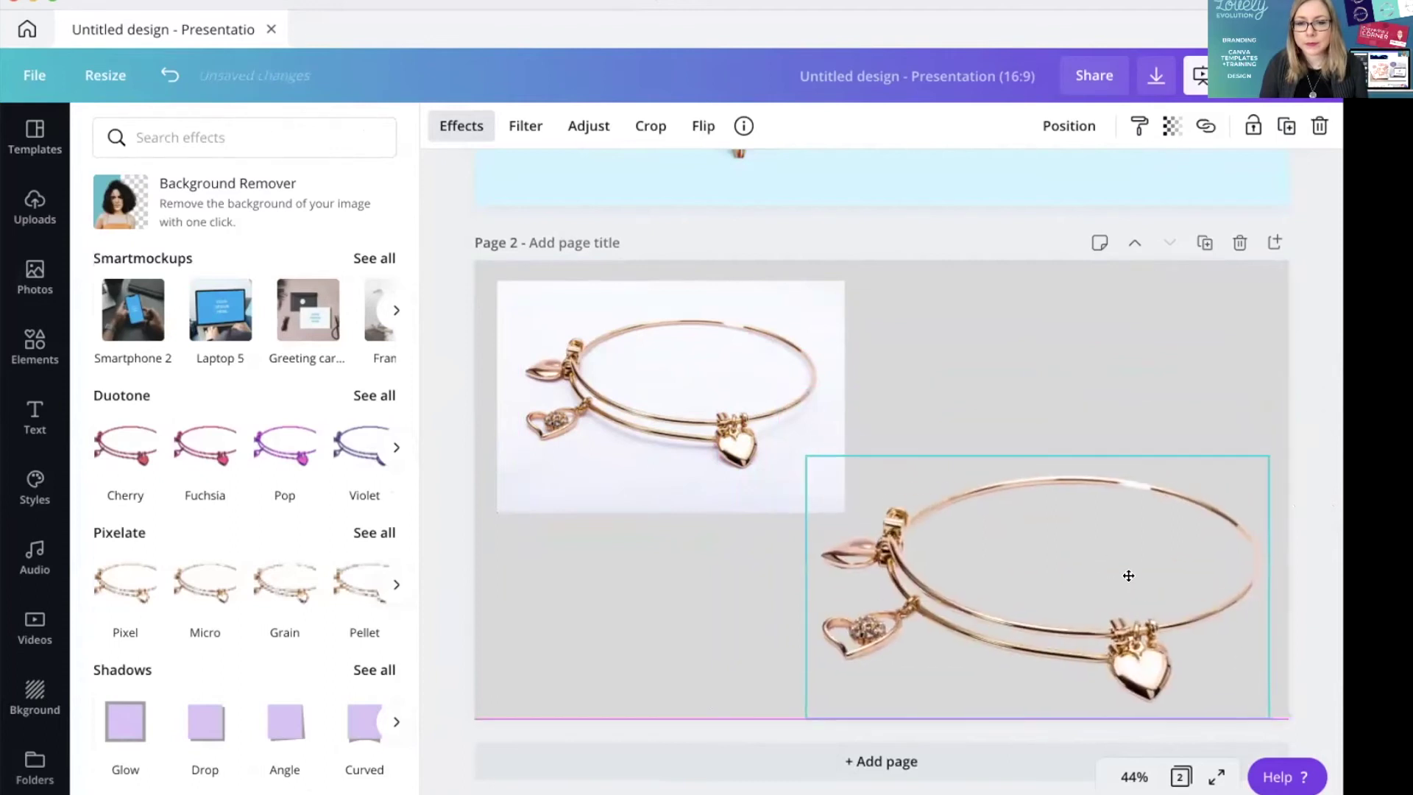
Shrink the left photo and duplicate the cut-out, shrinking the copy near the top middle.
left_click(662, 456)
left_click_drag(839, 501, 799, 474)
left_click(902, 502)
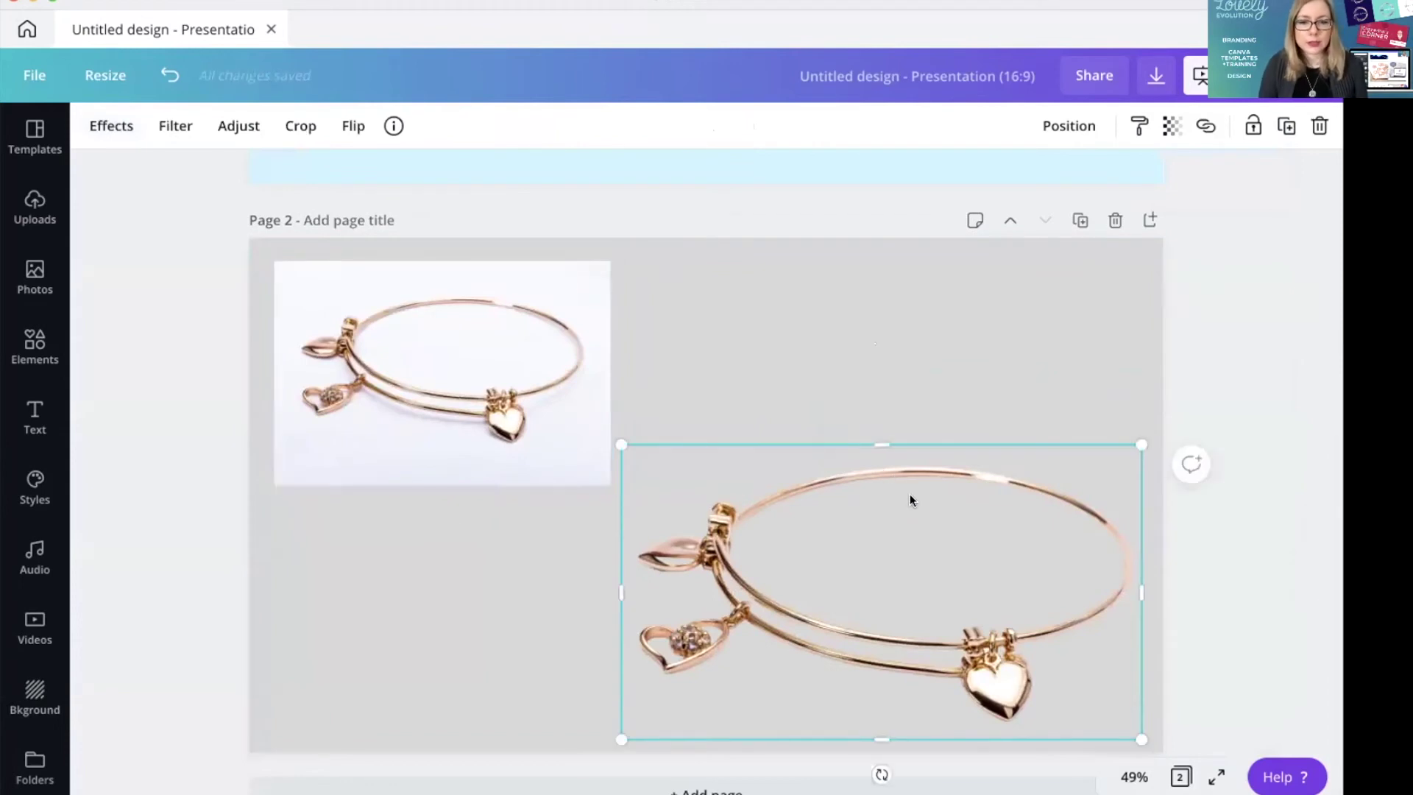
key("ctrl+d")
left_click_drag(884, 537, 868, 351)
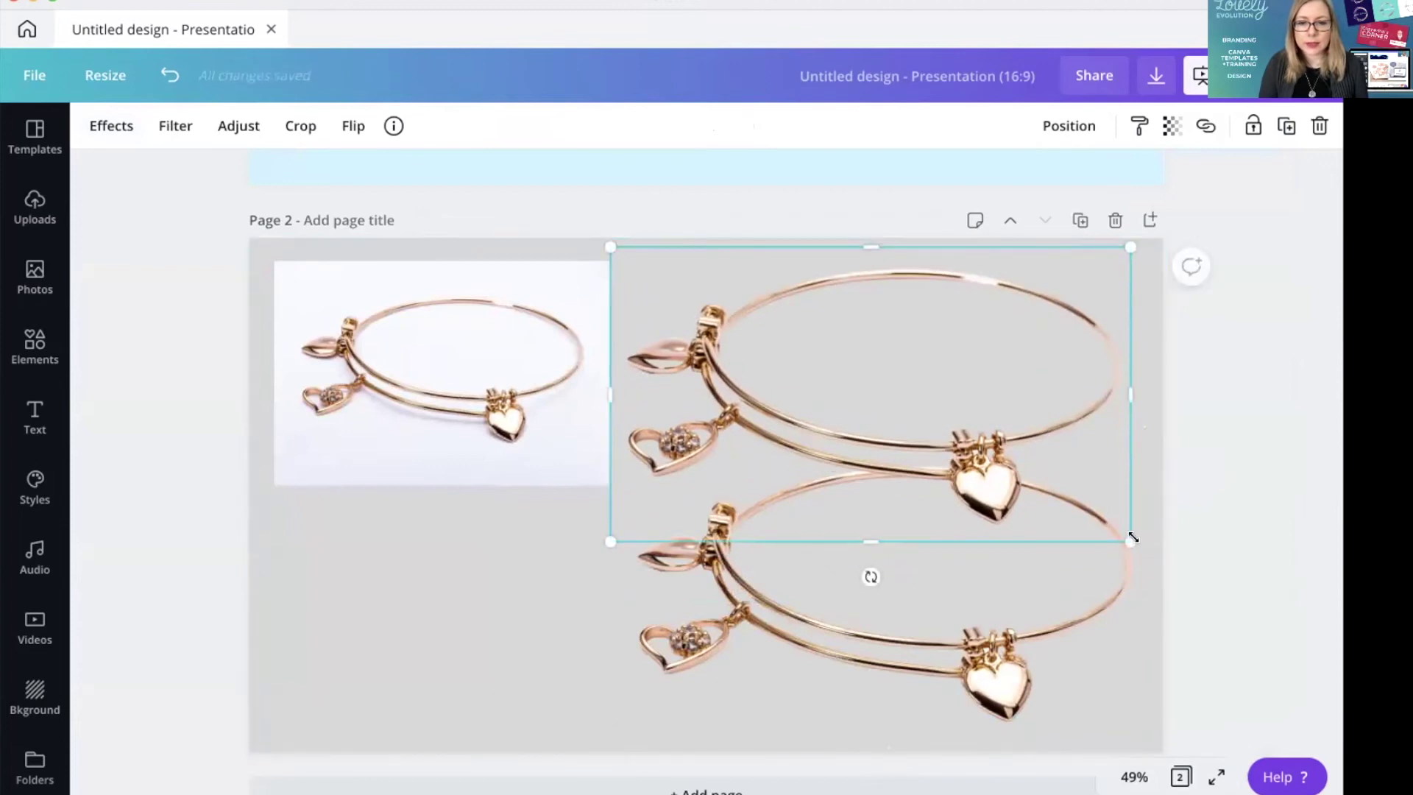
left_click_drag(1133, 541, 864, 426)
left_click_drag(788, 354, 821, 369)
Shrink the left photo further and place the small cut-out copy beside it.
left_click(595, 478)
left_click_drag(604, 480, 526, 428)
left_click_drag(698, 381, 617, 383)
left_click(881, 608)
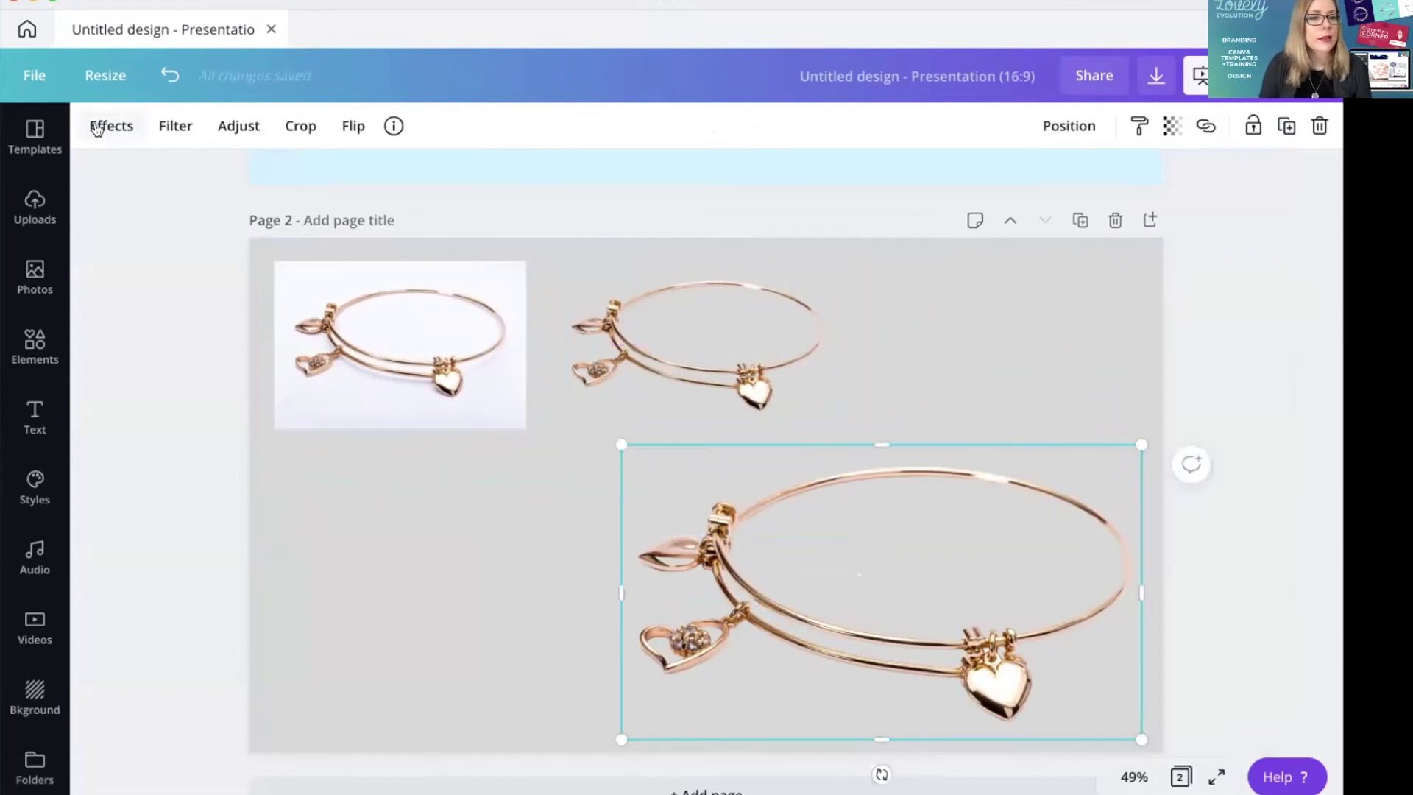
left_click(137, 122)
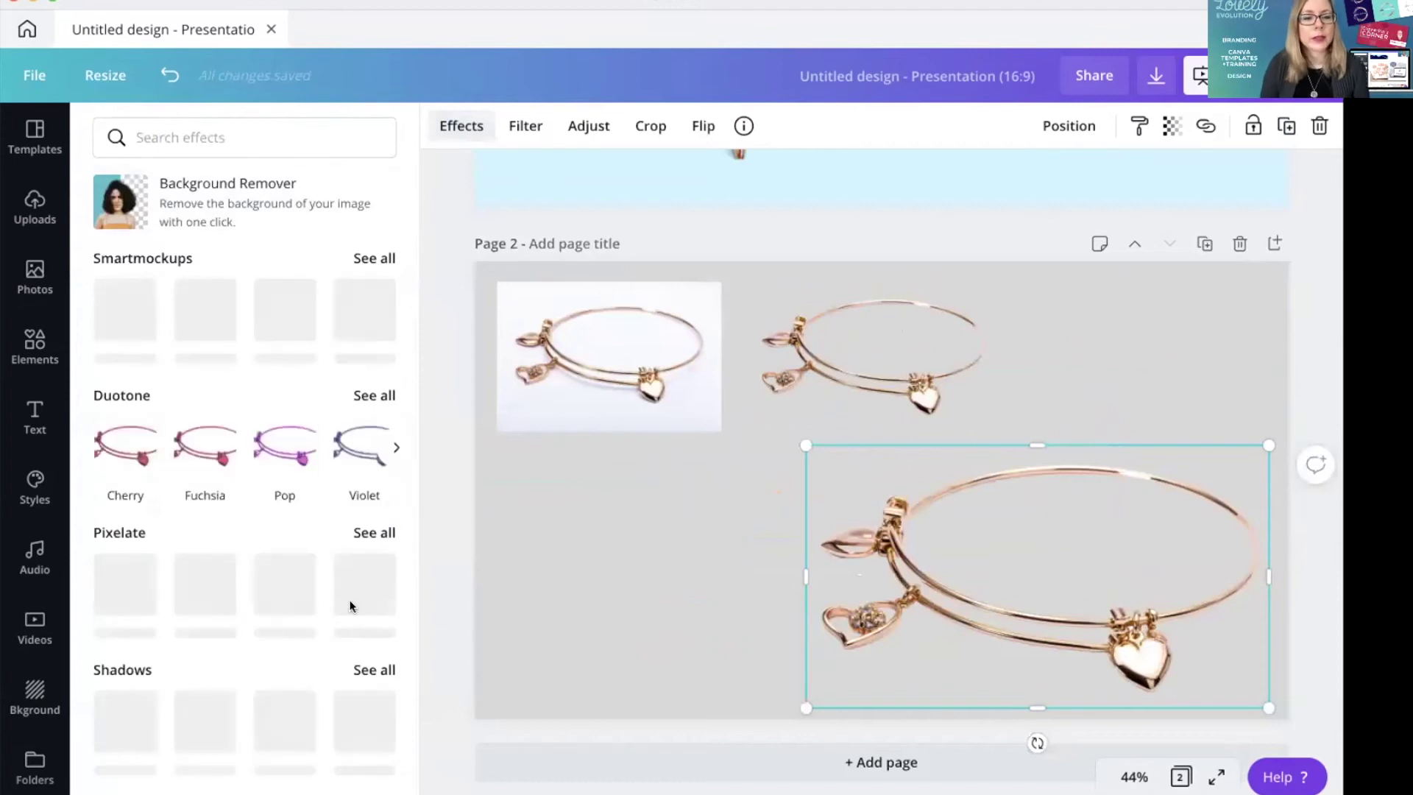
Try Page Lift, Curved, Angle, Drop and Glow shadows, then settle on Backdrop for the large bracelet.
scroll(346, 600, "down", 2)
scroll(320, 571, "down", 2)
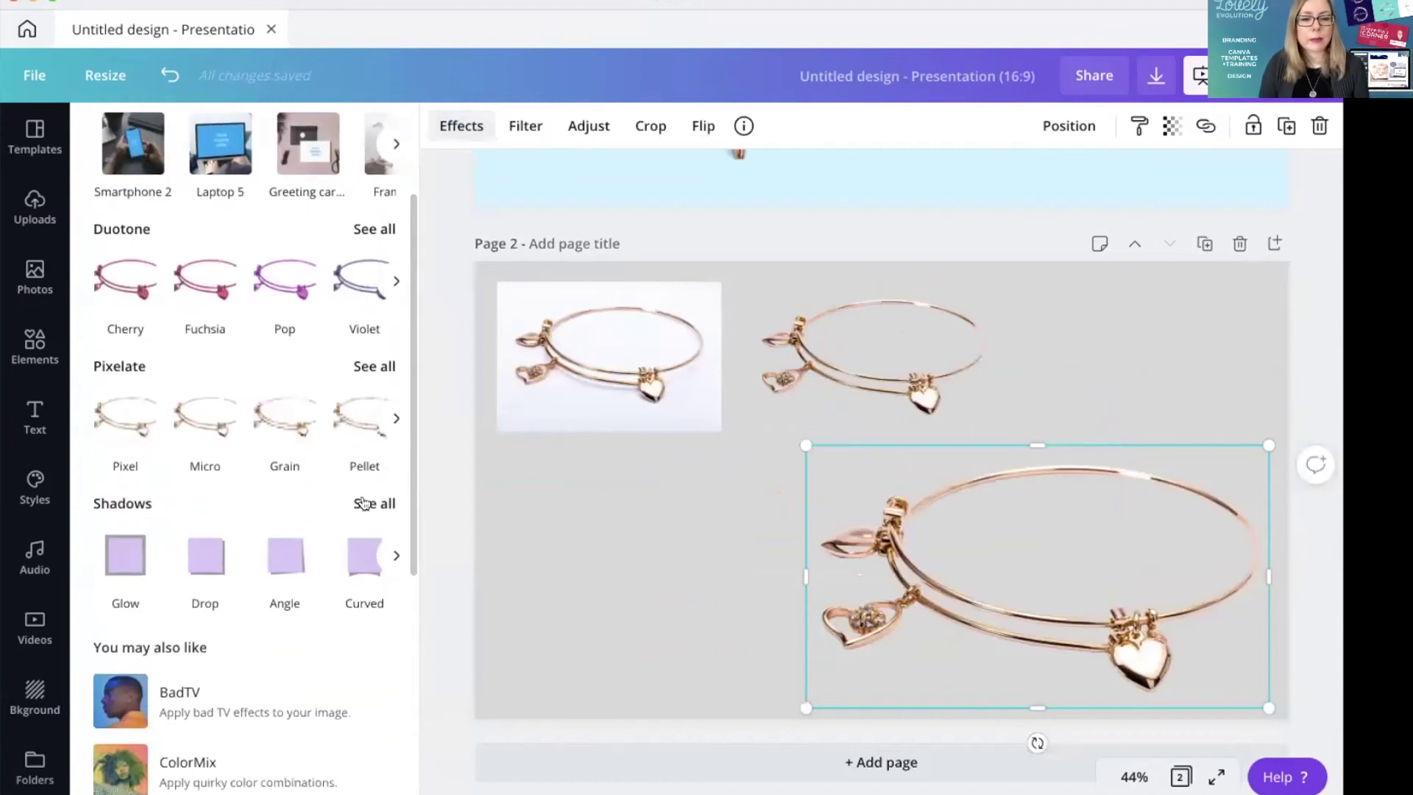
left_click(368, 500)
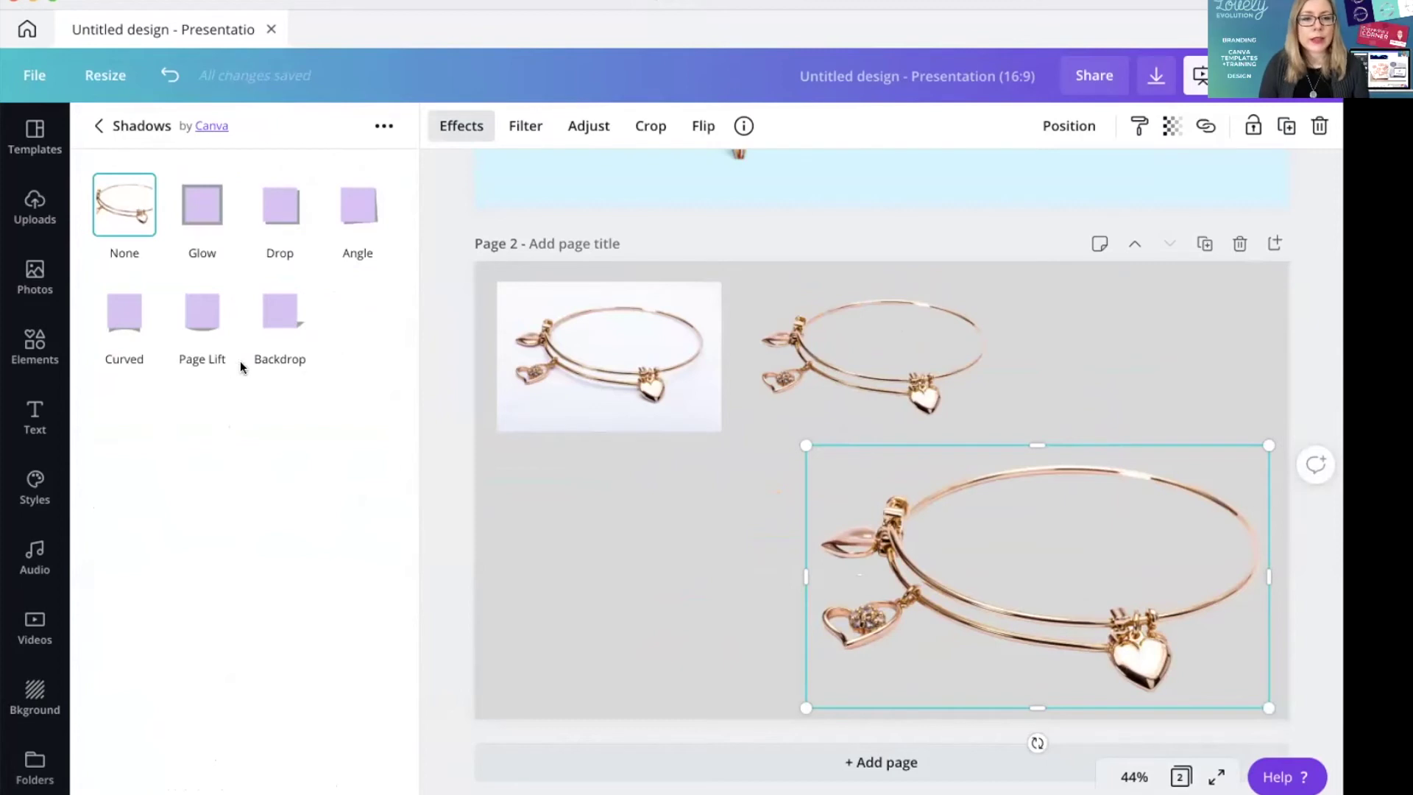
left_click(194, 315)
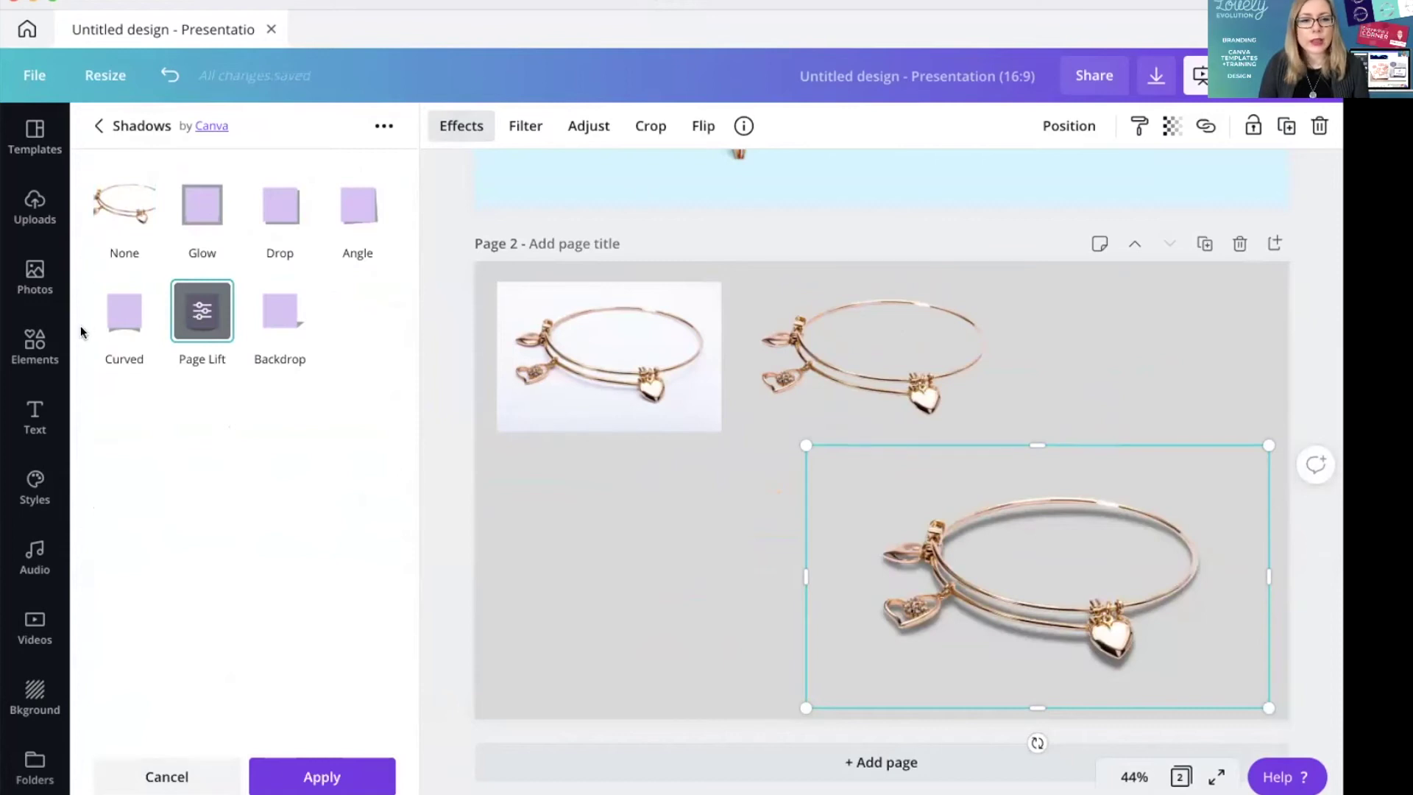
left_click(125, 313)
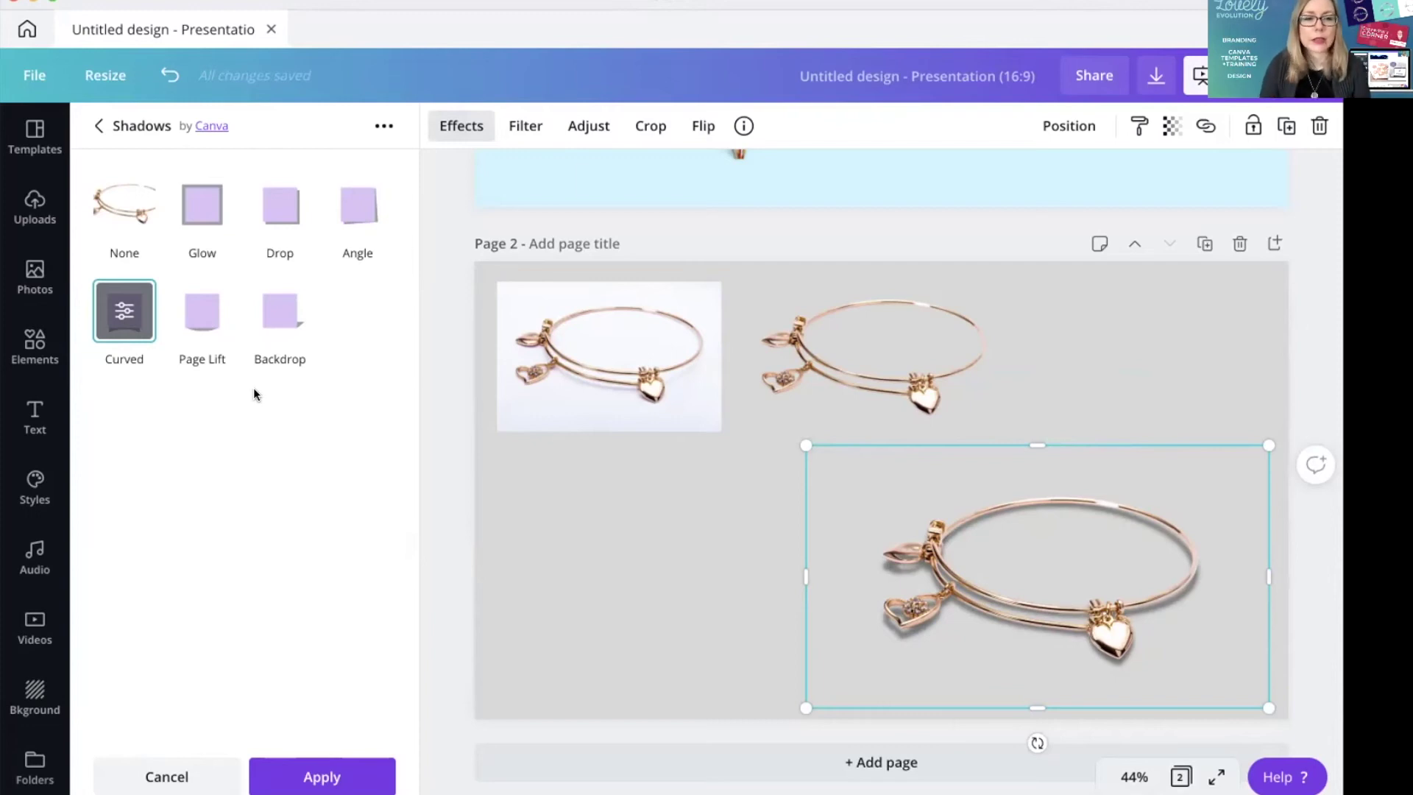
left_click(356, 205)
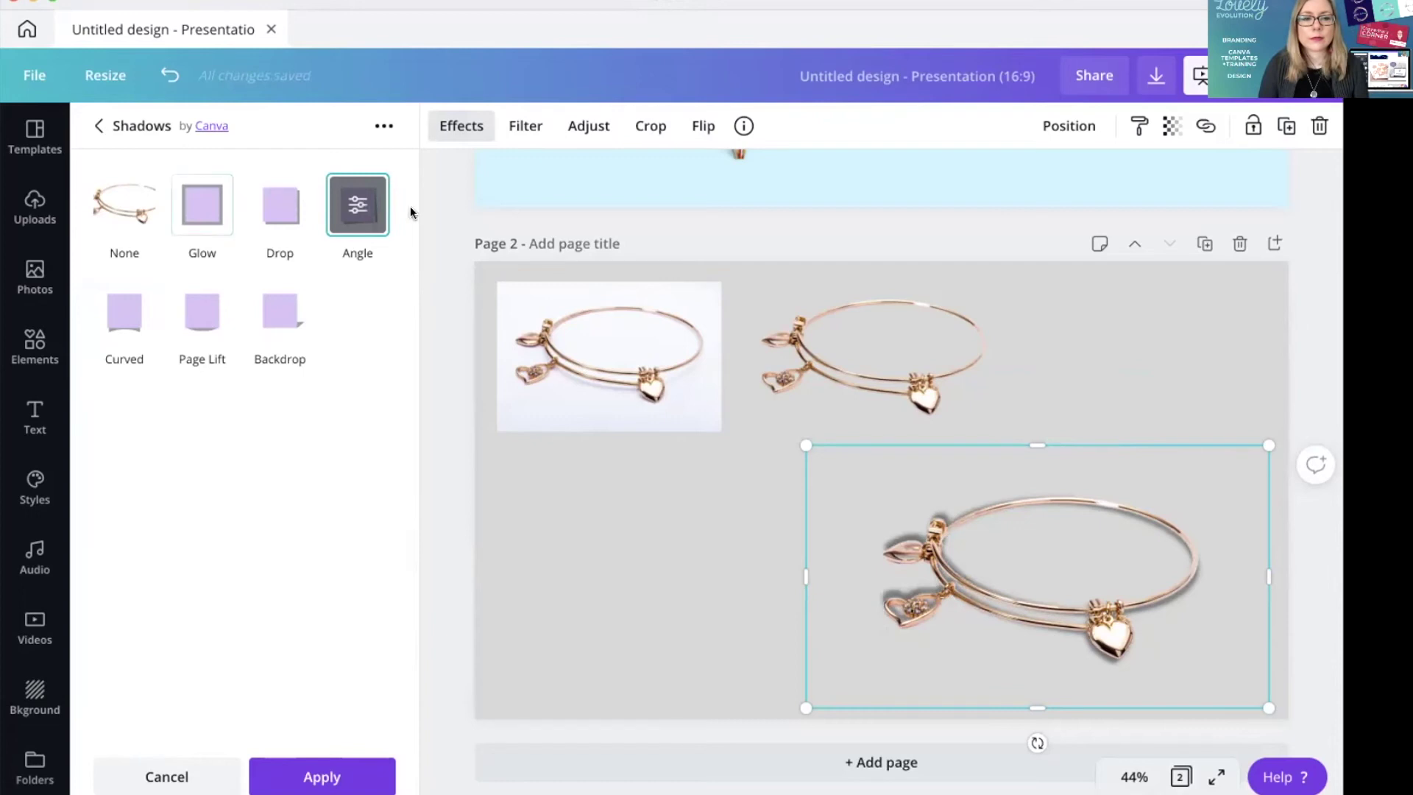
left_click(283, 206)
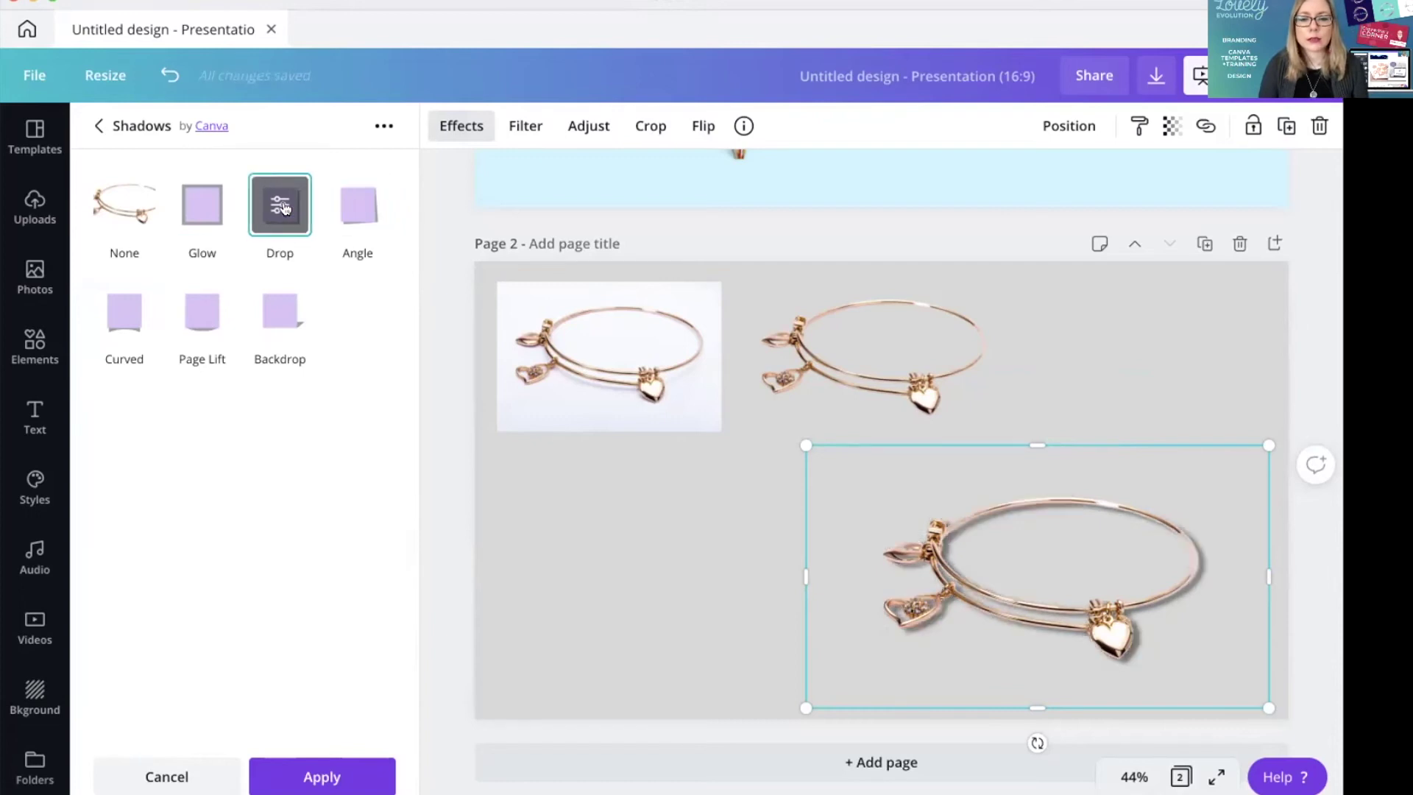
left_click(280, 317)
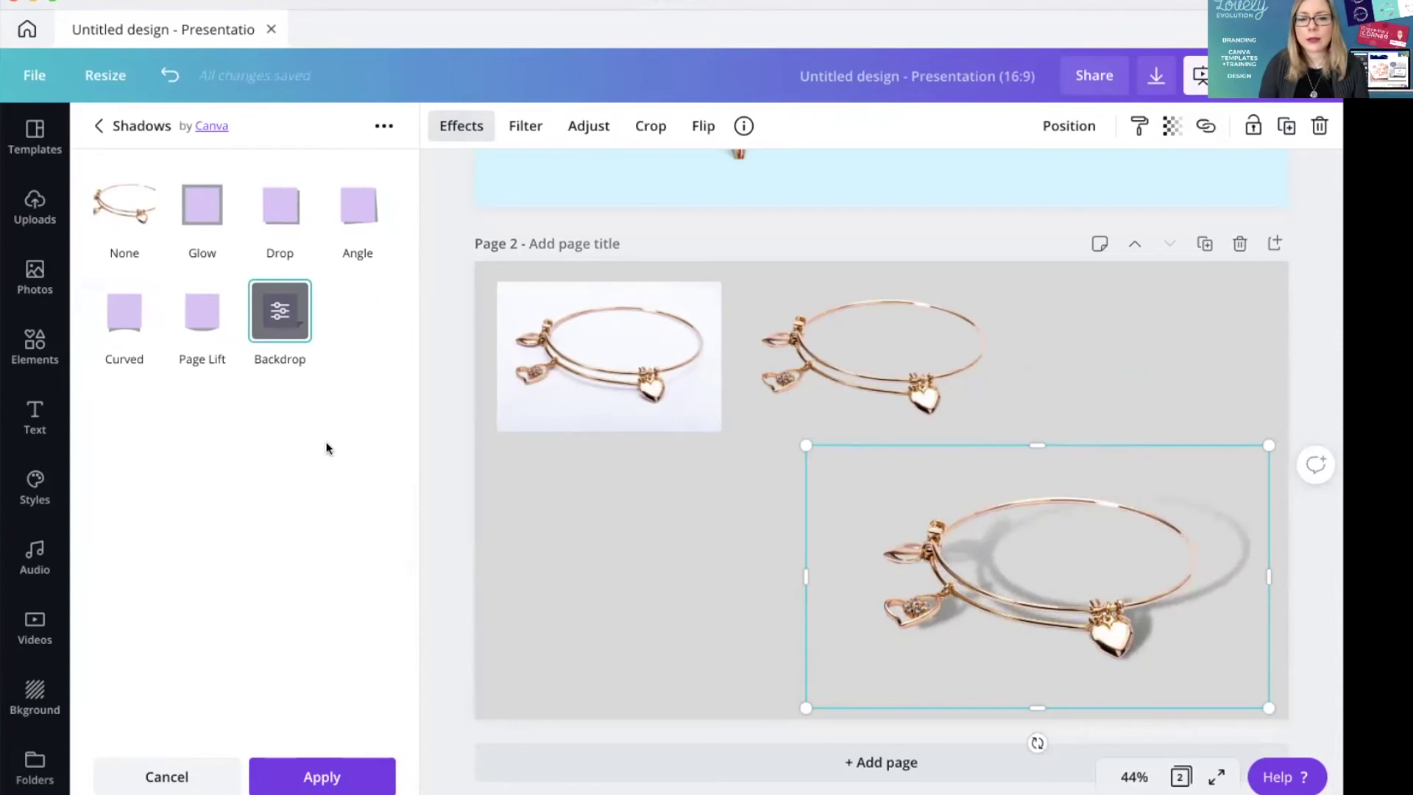
left_click(360, 205)
left_click(295, 203)
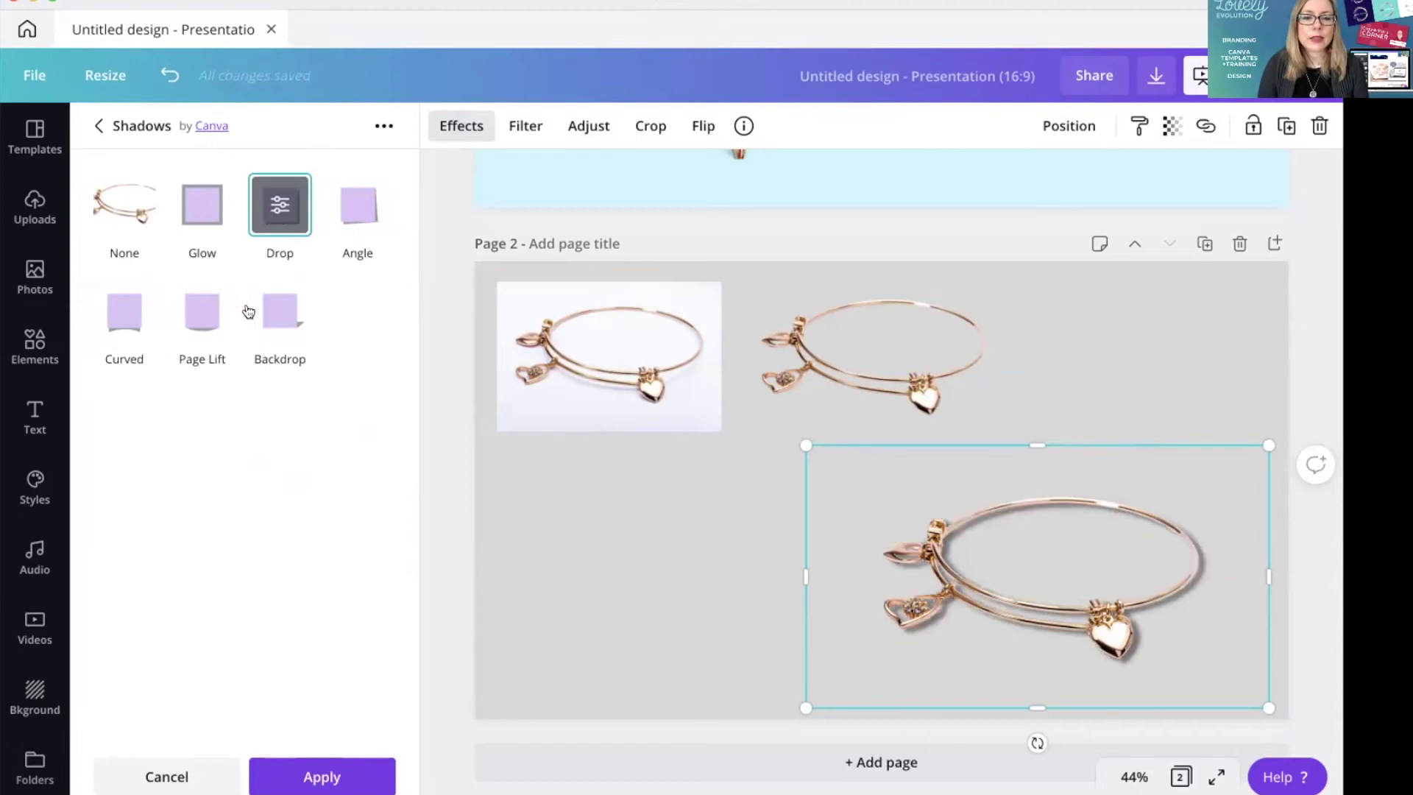
left_click(200, 195)
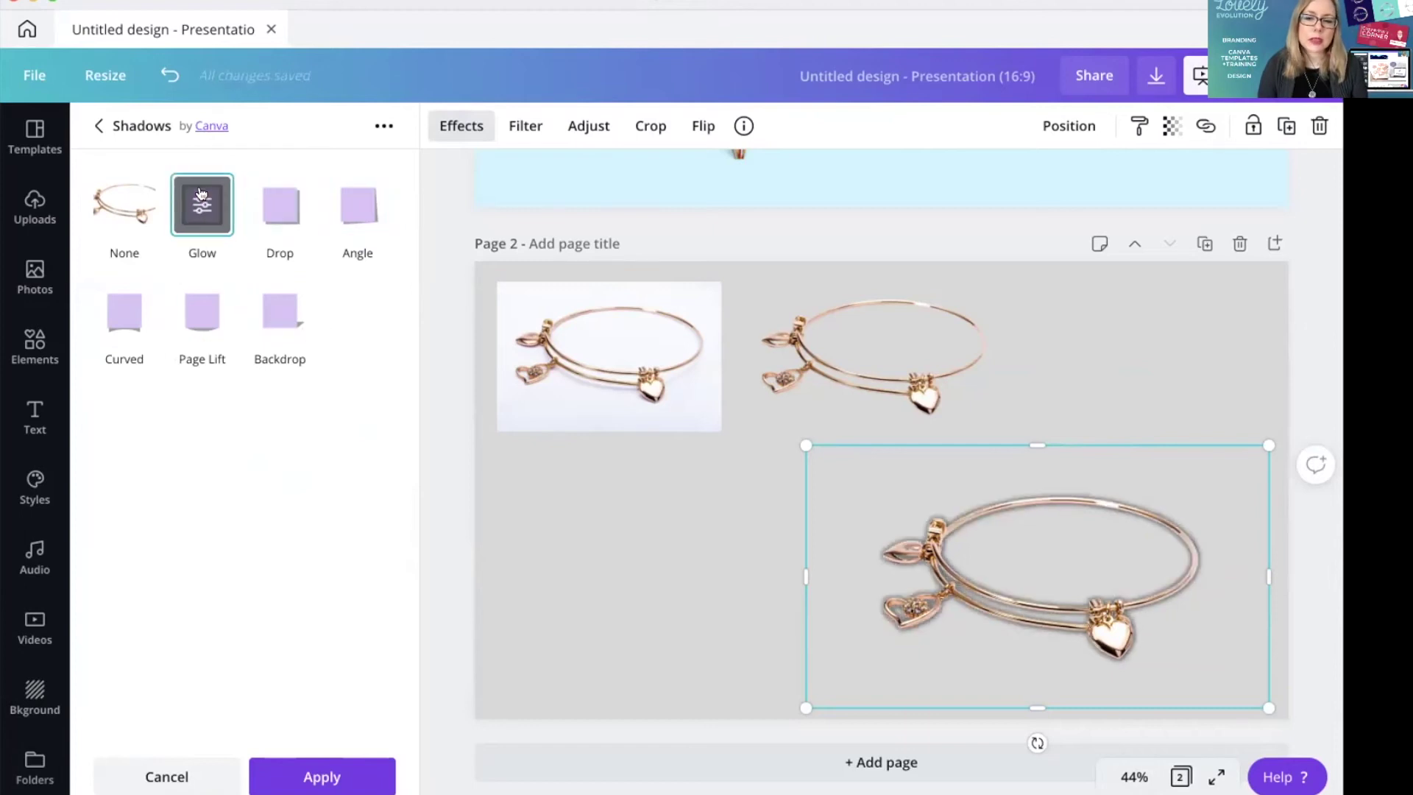
left_click(280, 203)
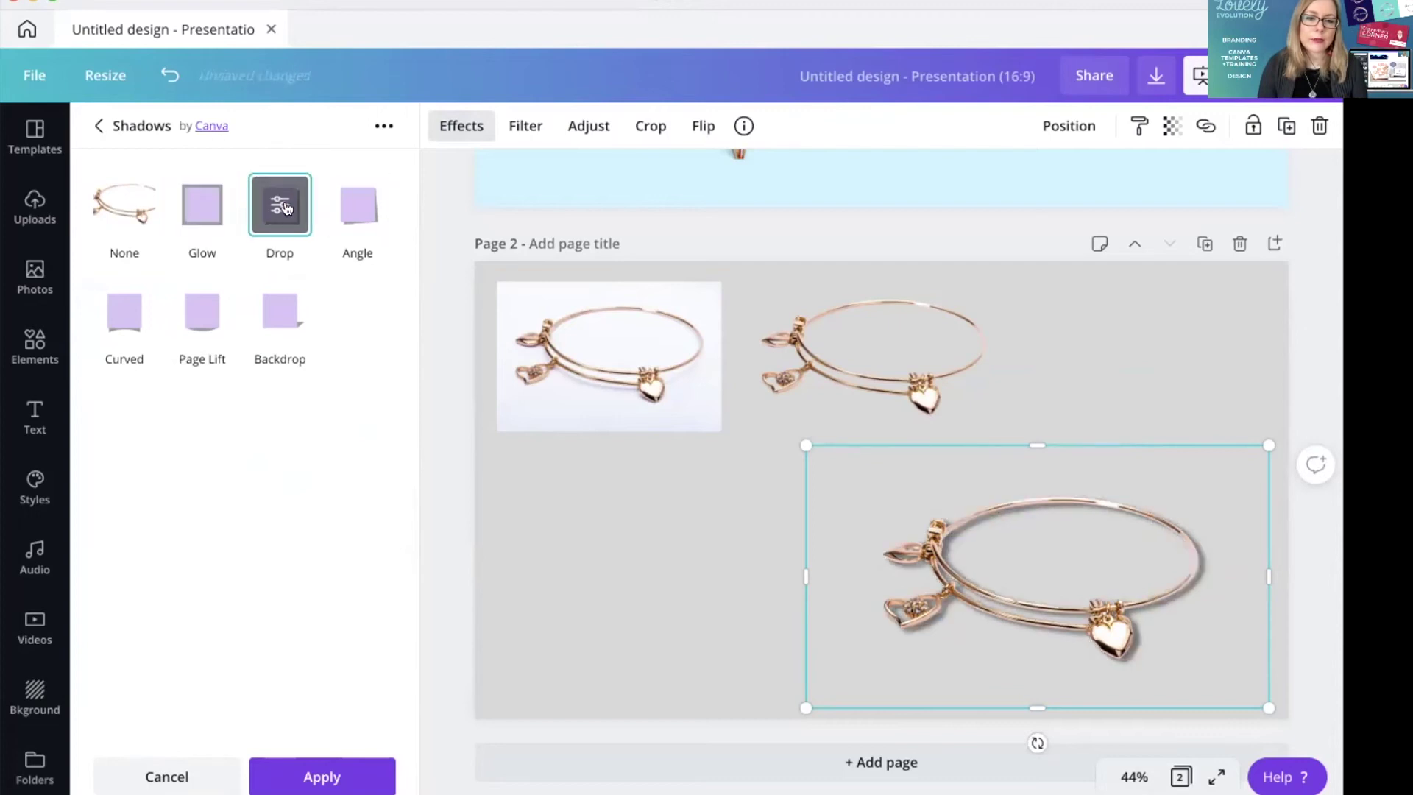
left_click(274, 316)
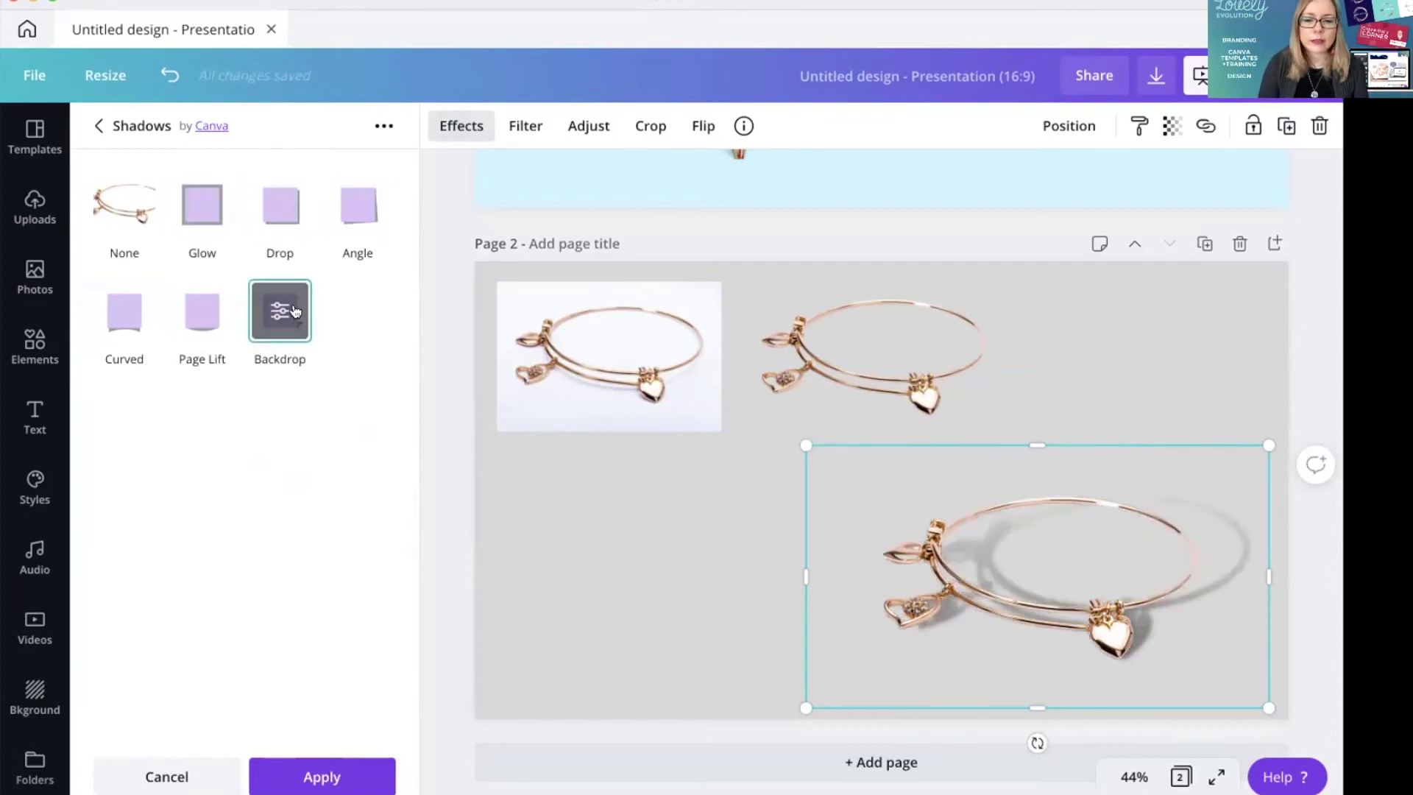
Keep the black Backdrop shadow at vertical 0, horizontal 17, transparency 33, blur 6.
left_click(273, 313)
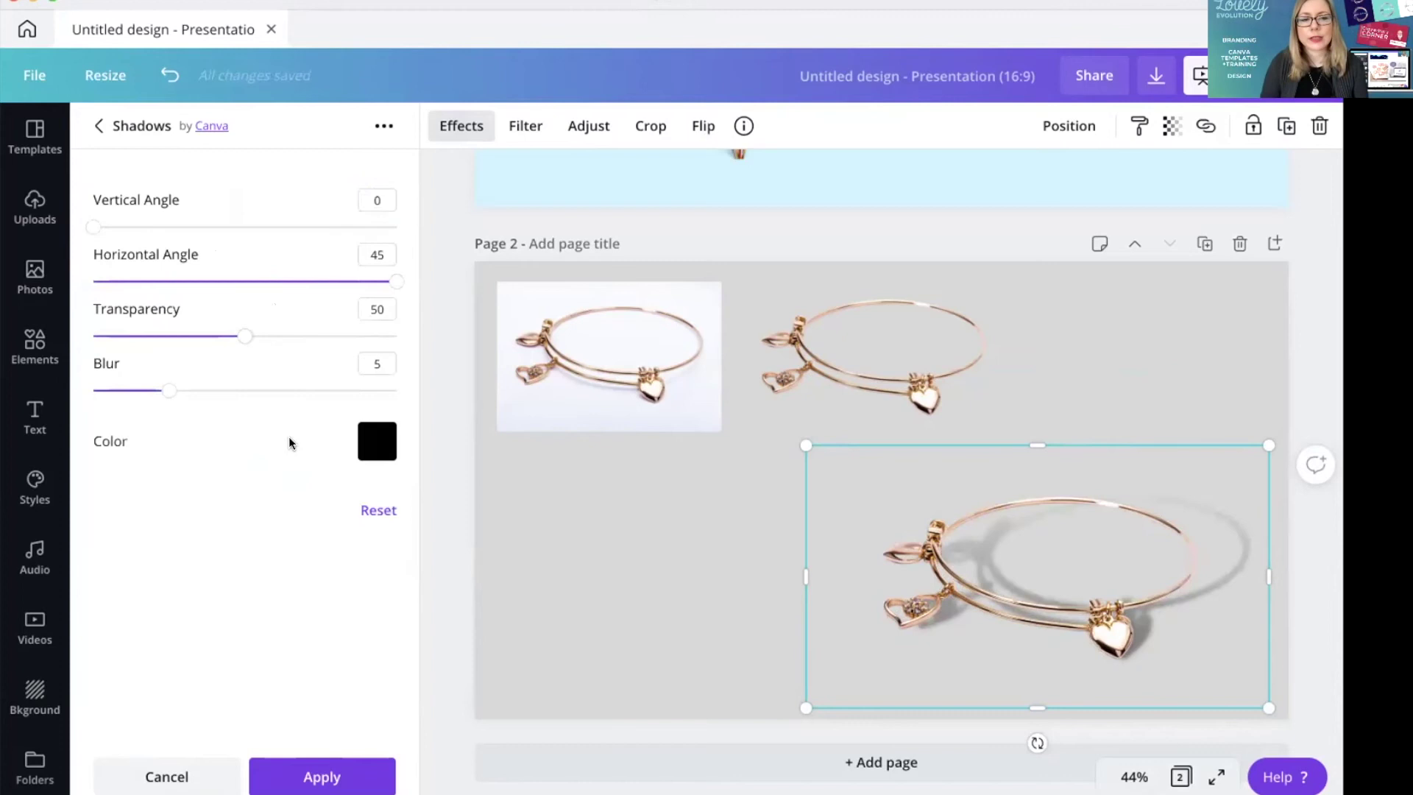
left_click(377, 440)
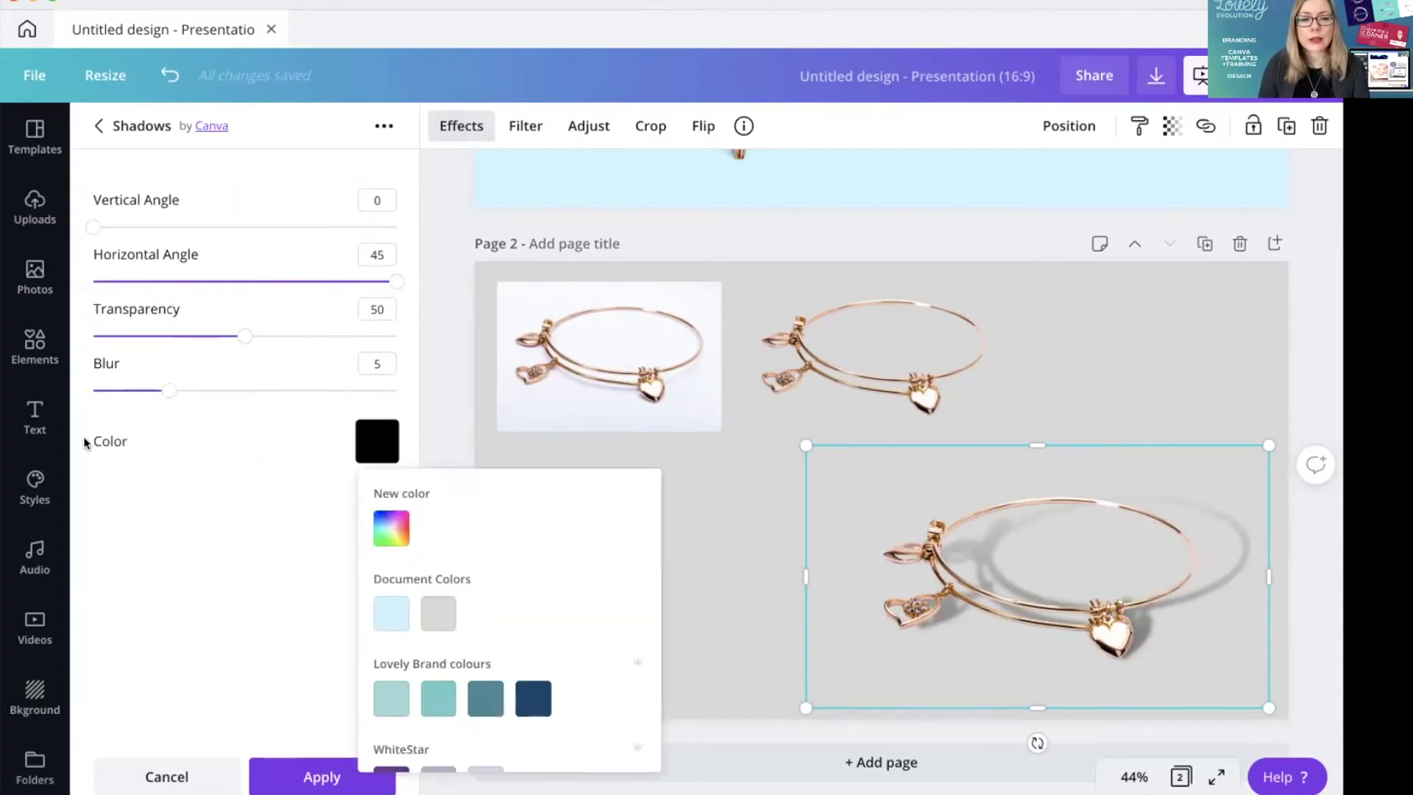
left_click(183, 530)
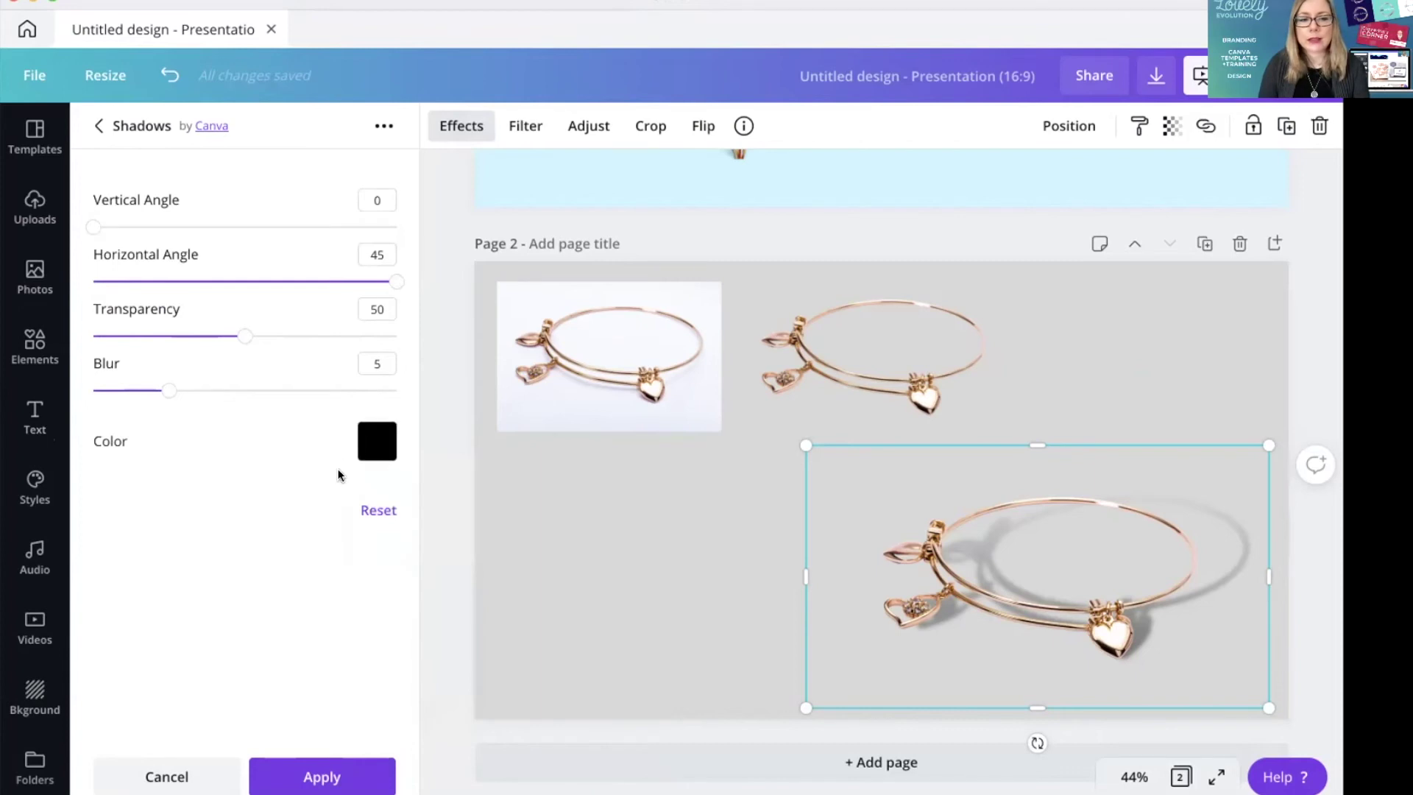
left_click_drag(236, 337, 196, 337)
left_click_drag(92, 228, 23, 230)
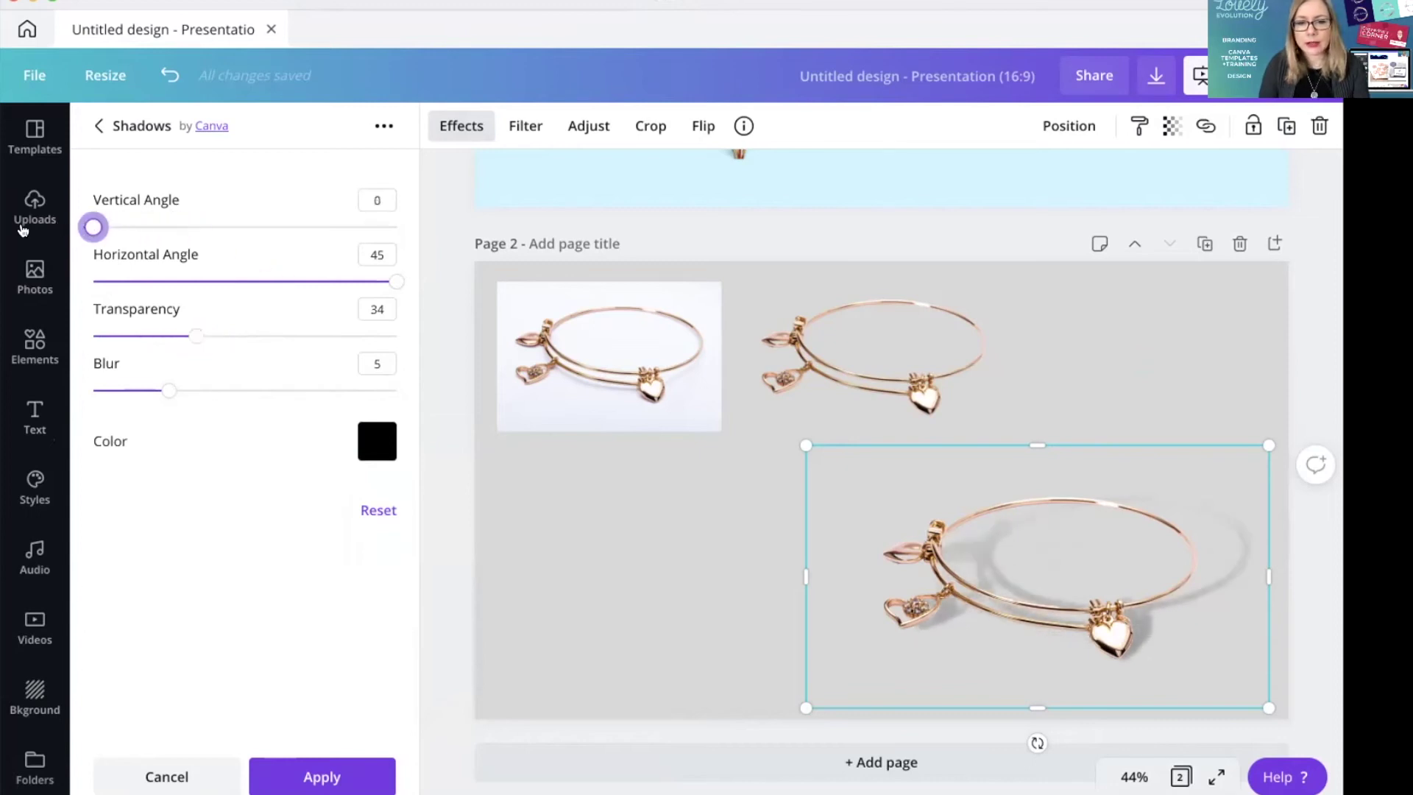
left_click_drag(396, 289, 300, 296)
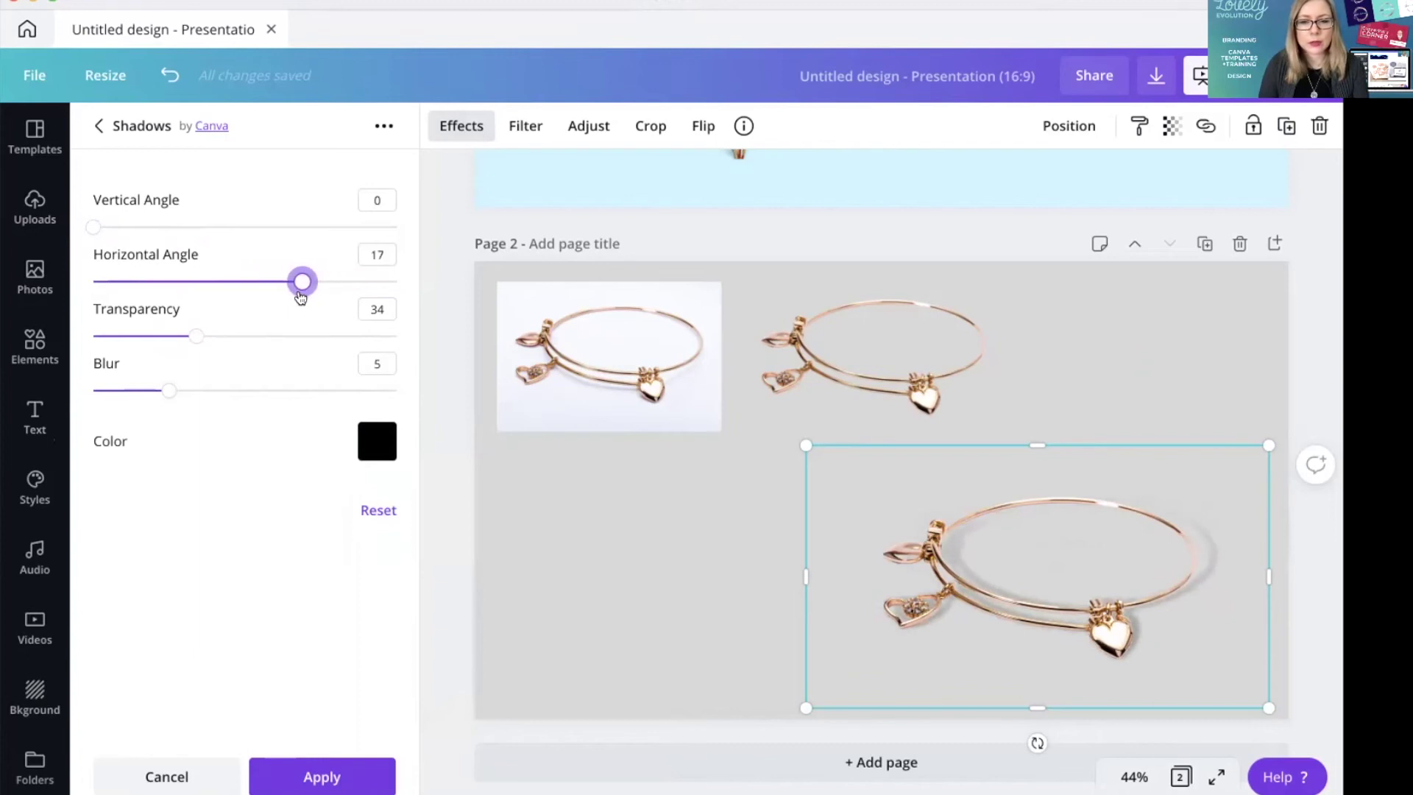
mouse_move(168, 391)
left_mouse_down()
mouse_move(210, 391)
mouse_move(187, 391)
left_mouse_up()
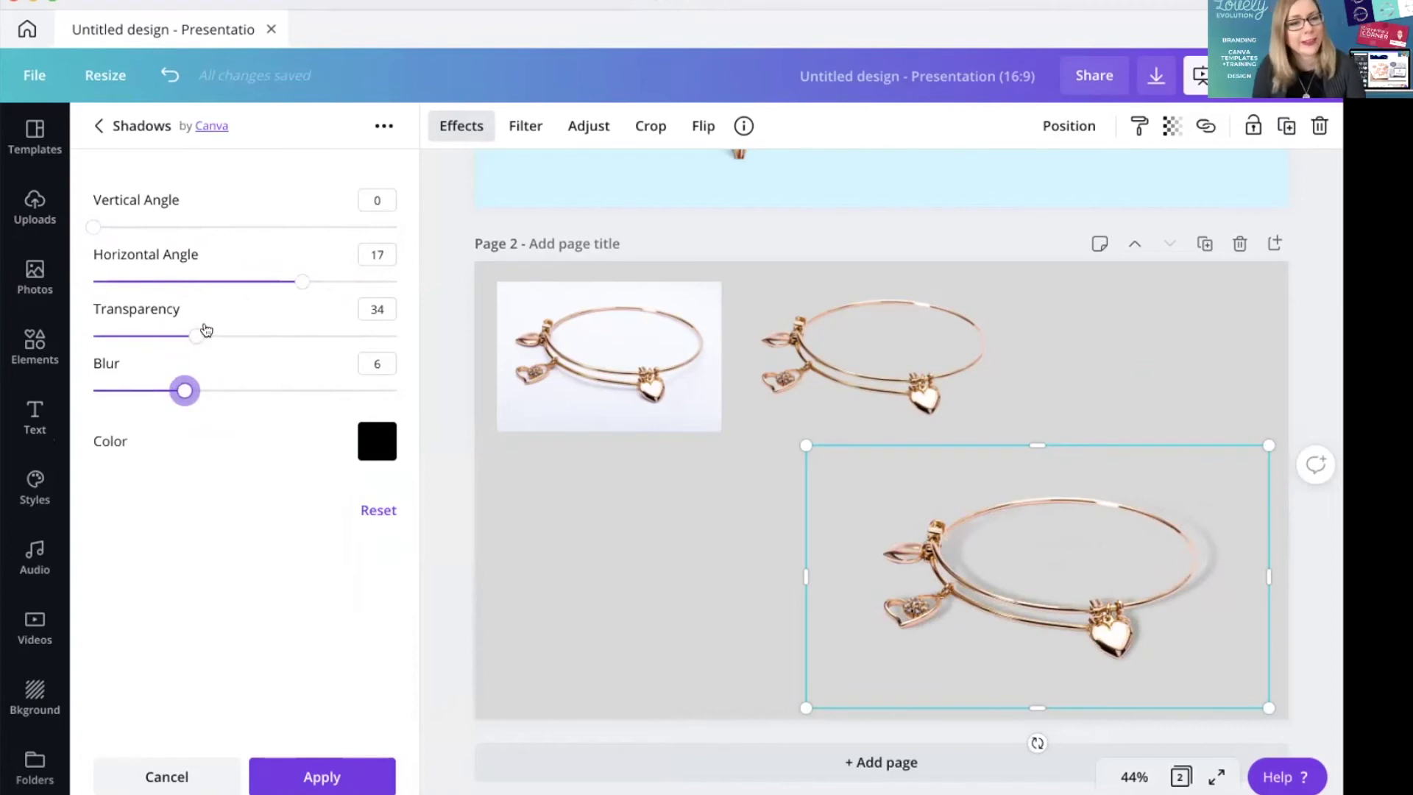
mouse_move(194, 335)
left_mouse_down()
mouse_move(156, 336)
mouse_move(212, 335)
mouse_move(191, 337)
left_mouse_up()
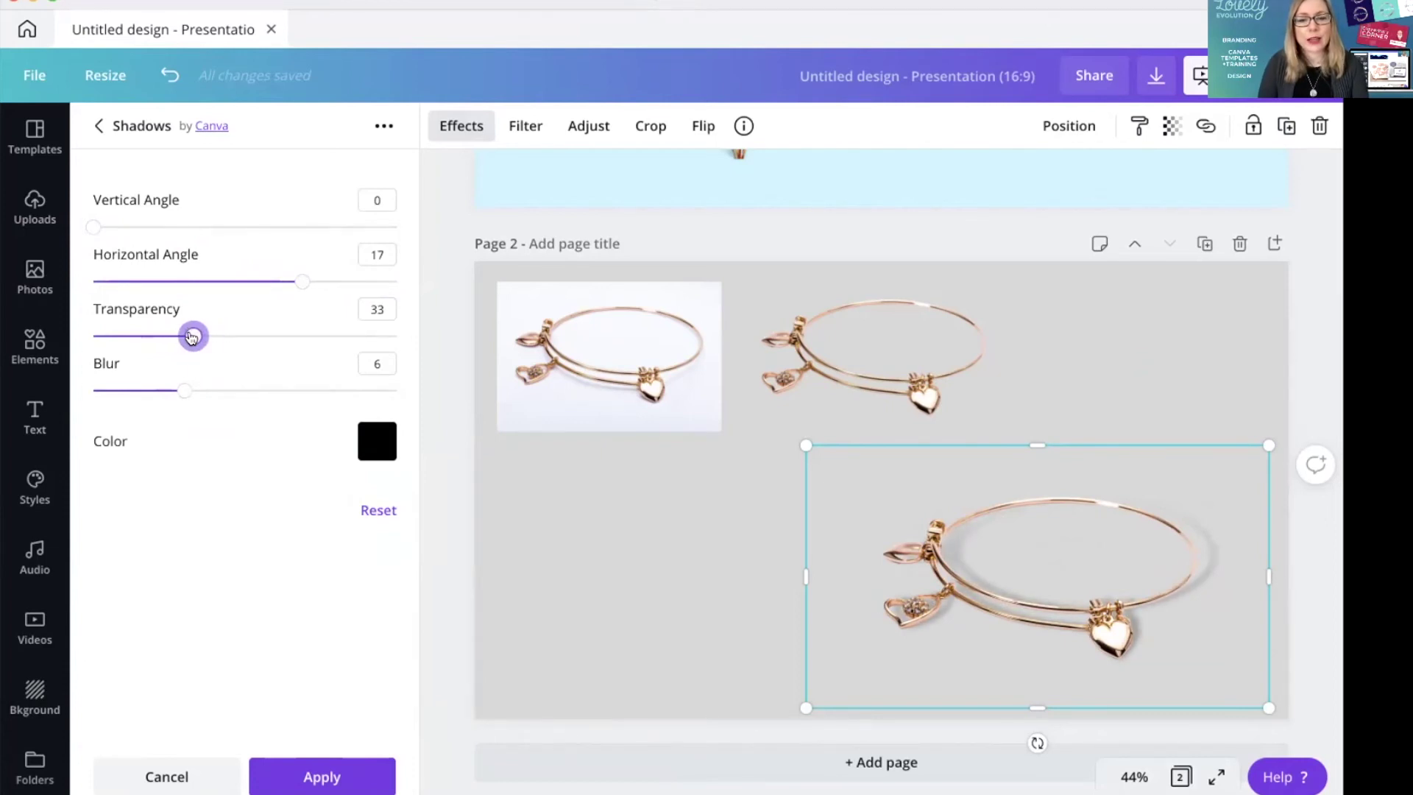
left_click(433, 496)
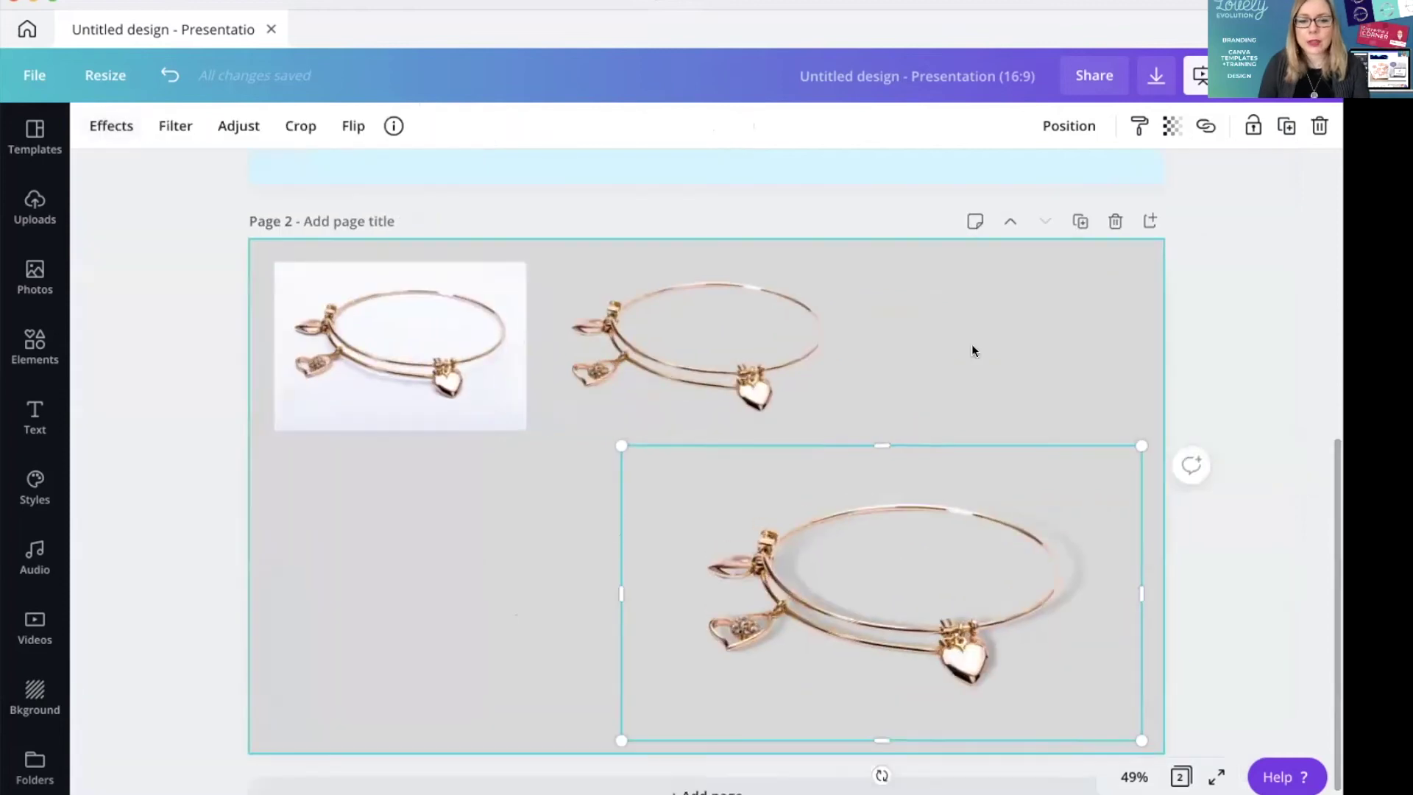
Enlarge the white-background bracelet photo and place it at the lower left.
left_click(972, 267)
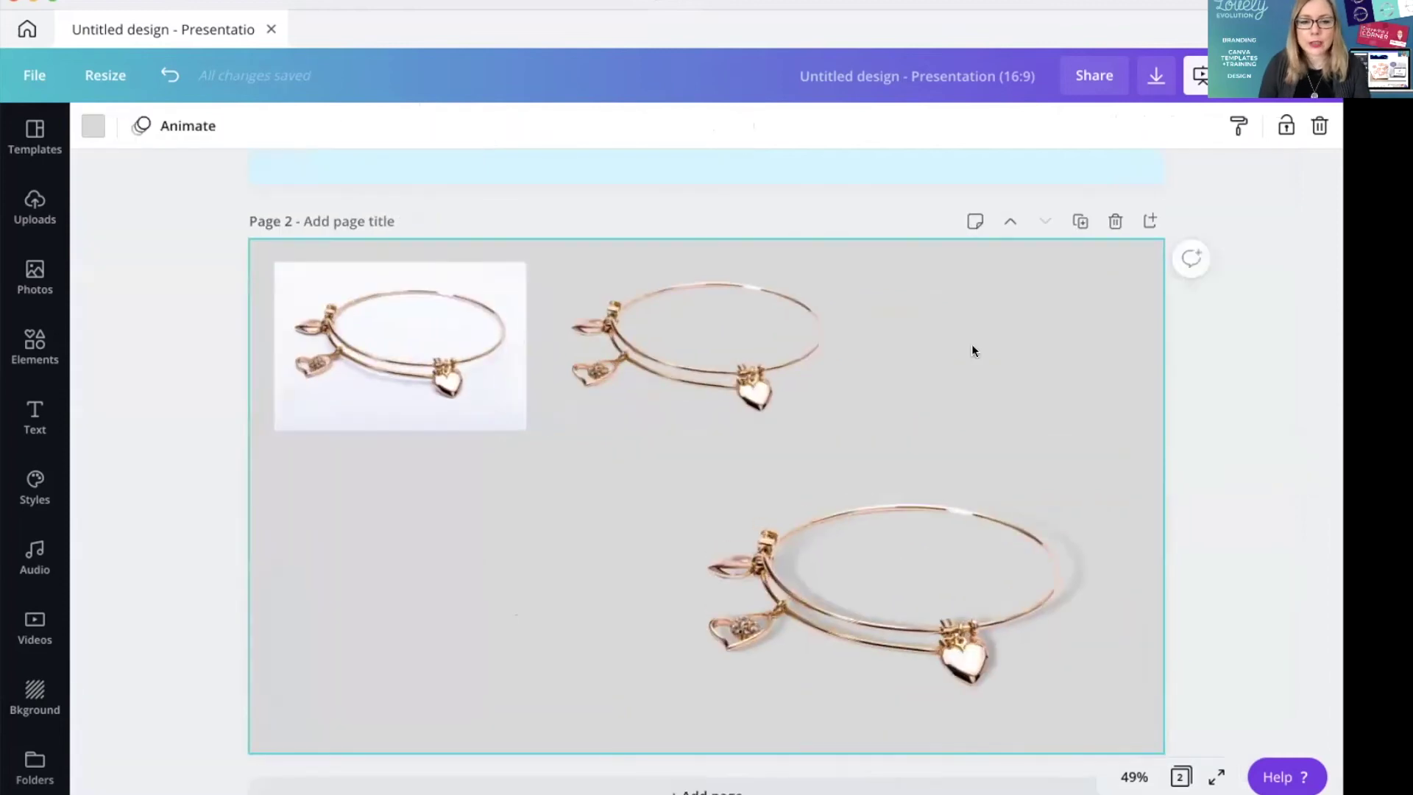
left_click(410, 364)
left_click_drag(523, 428, 675, 528)
left_click_drag(453, 407, 444, 605)
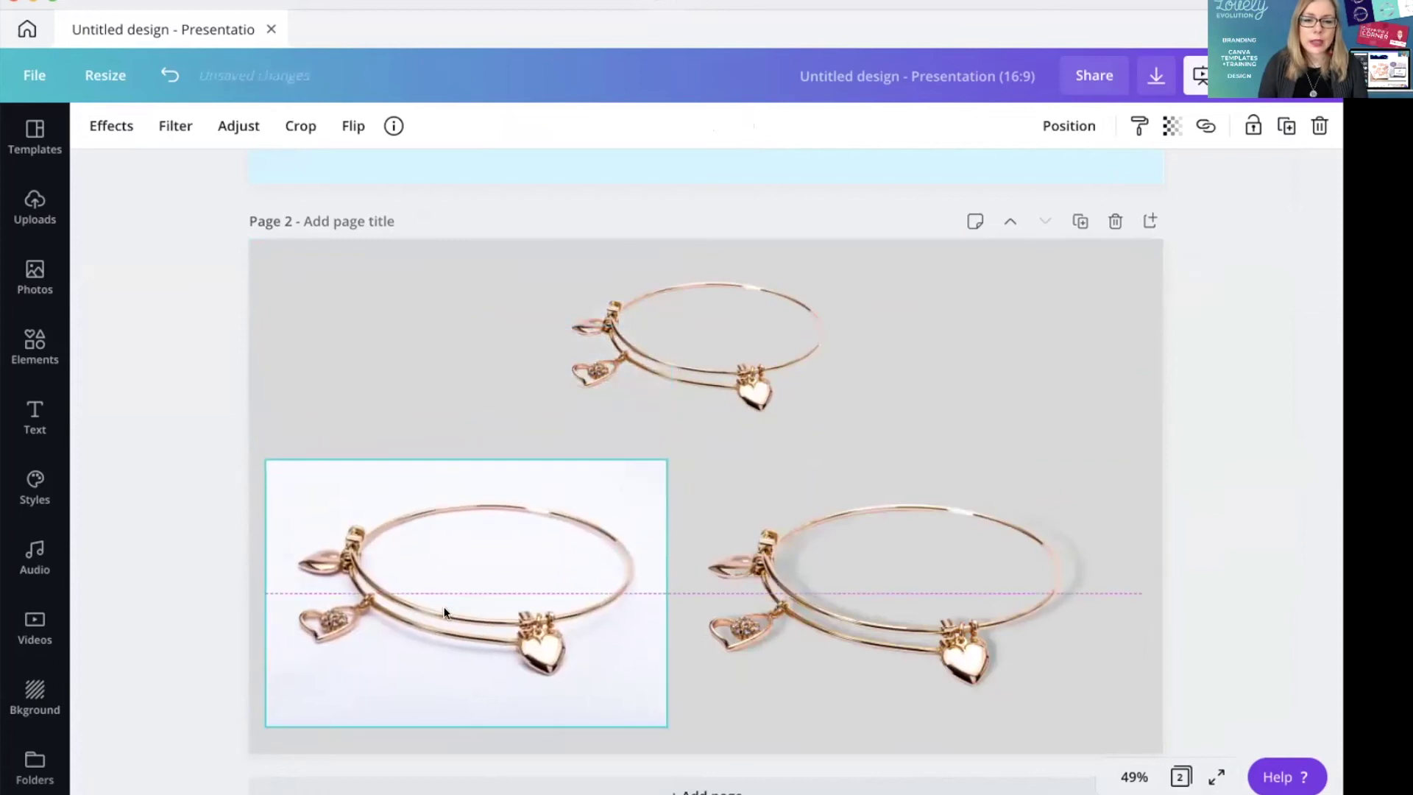
Crop the shadowed bracelet's left side and move the small bracelet to the top right.
left_click_drag(943, 597, 965, 617)
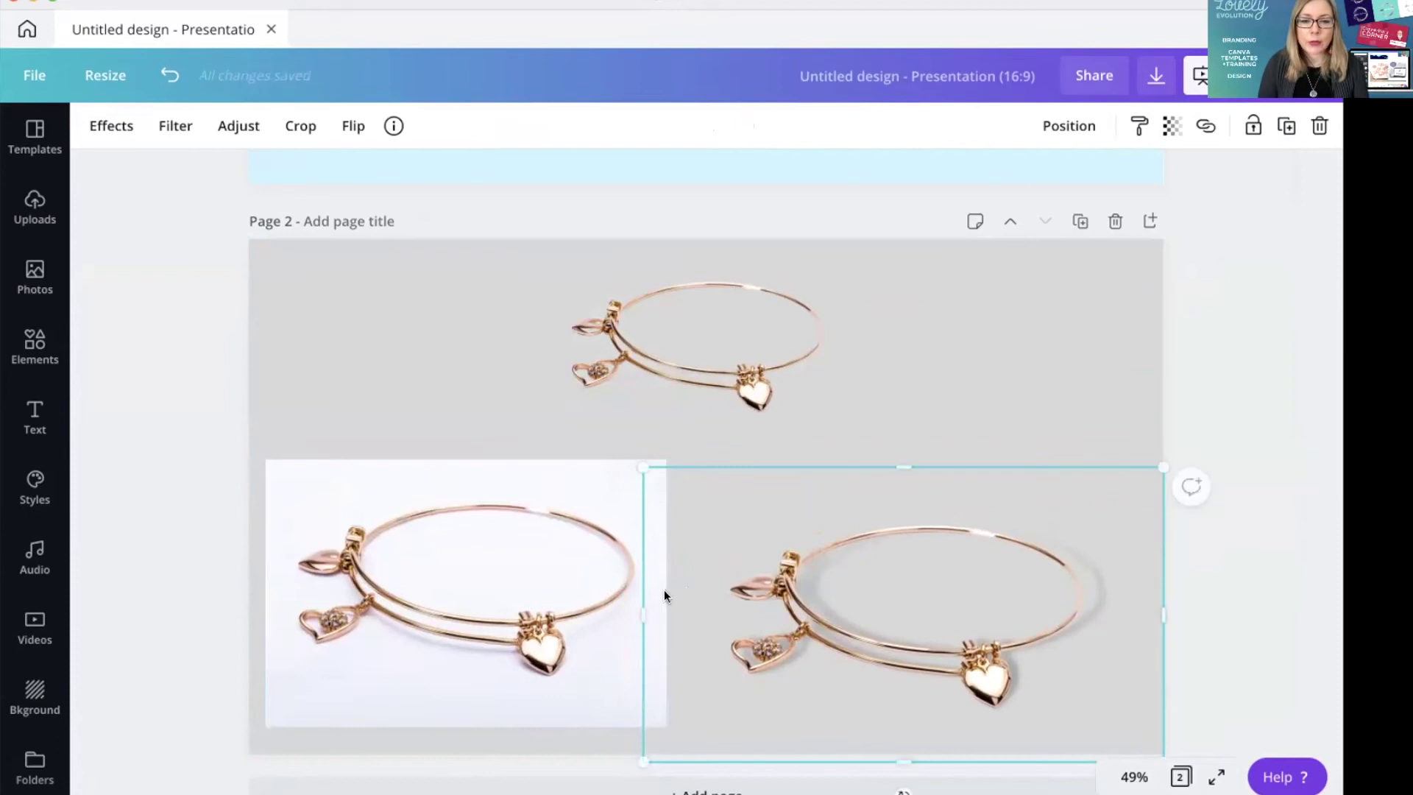
left_click_drag(637, 603, 715, 600)
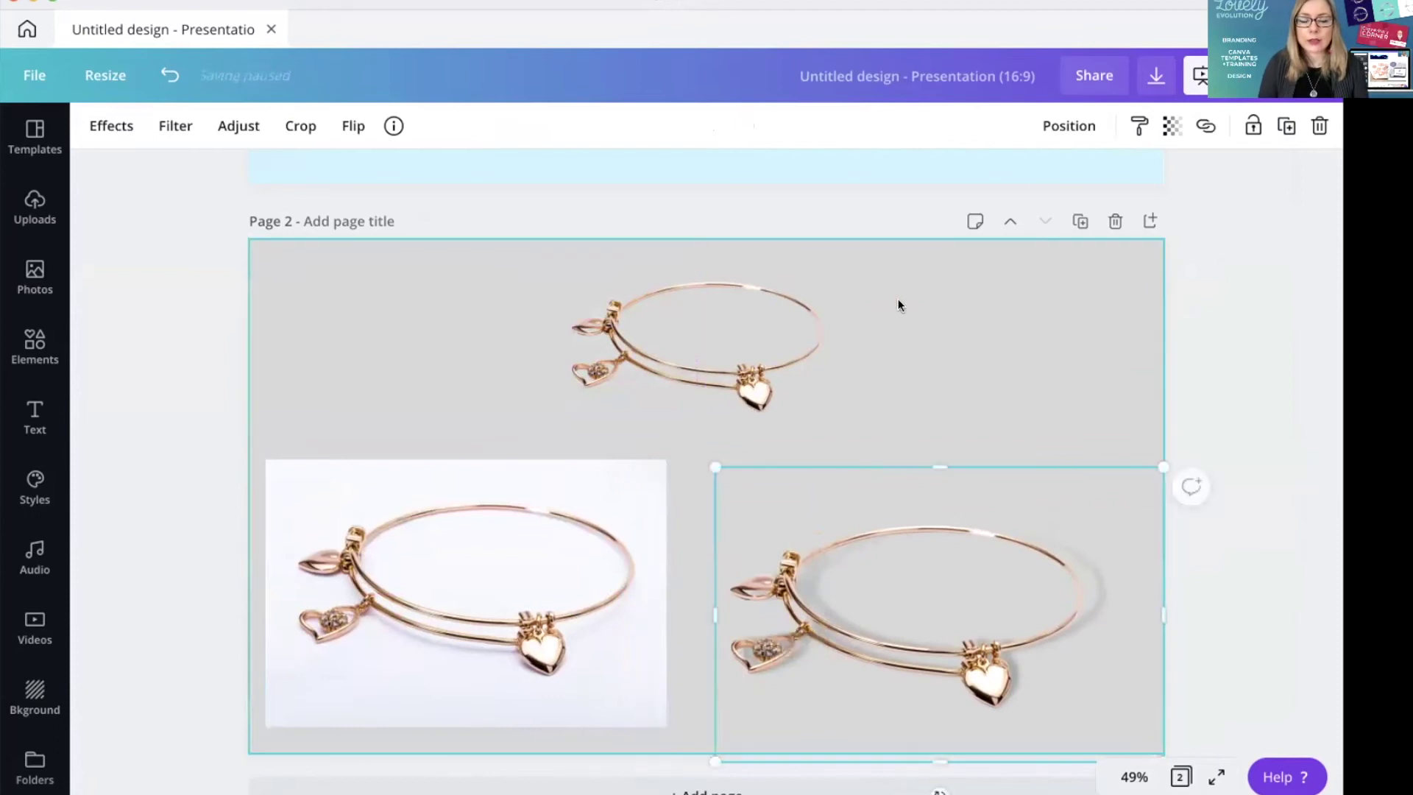
left_click(1064, 316)
left_click_drag(749, 349, 1068, 336)
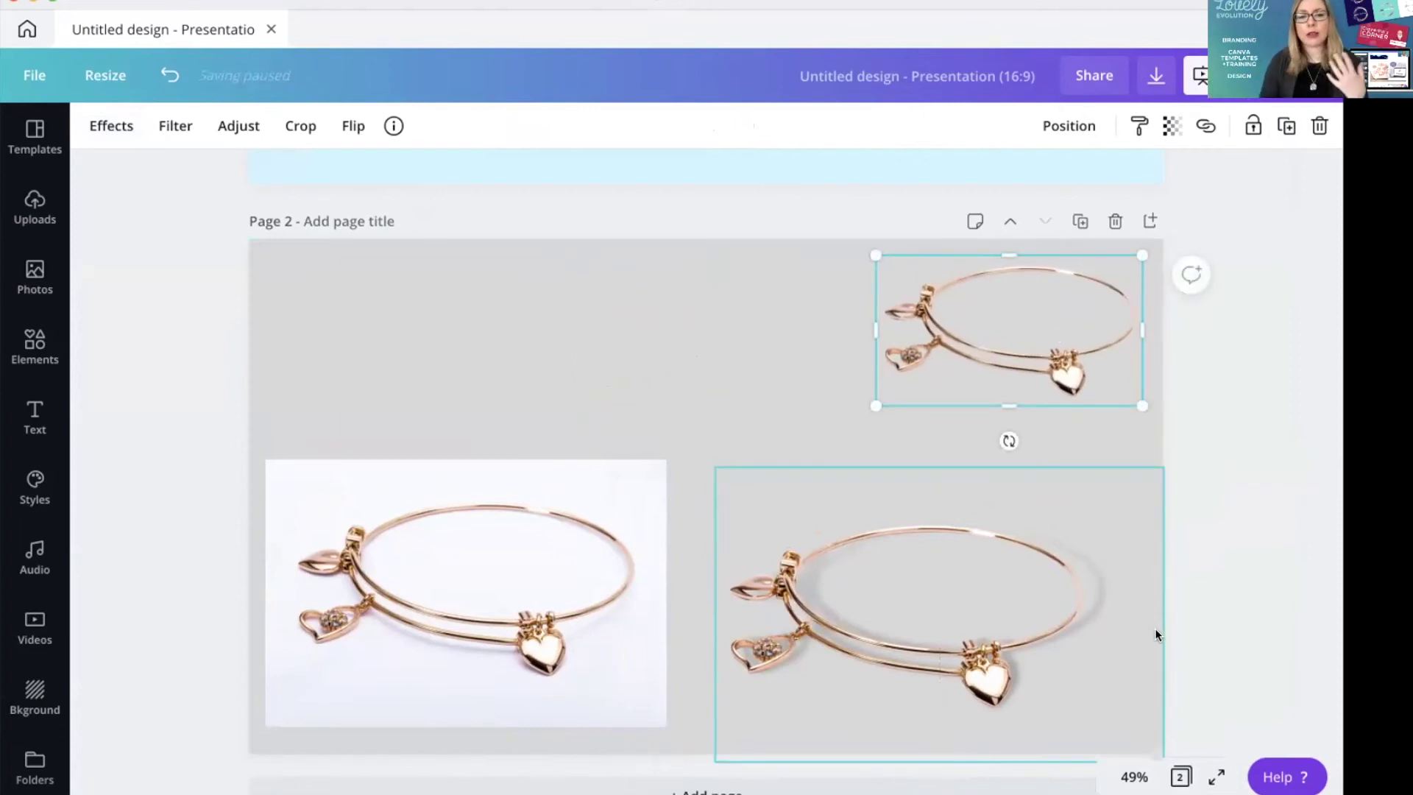
left_click(490, 269)
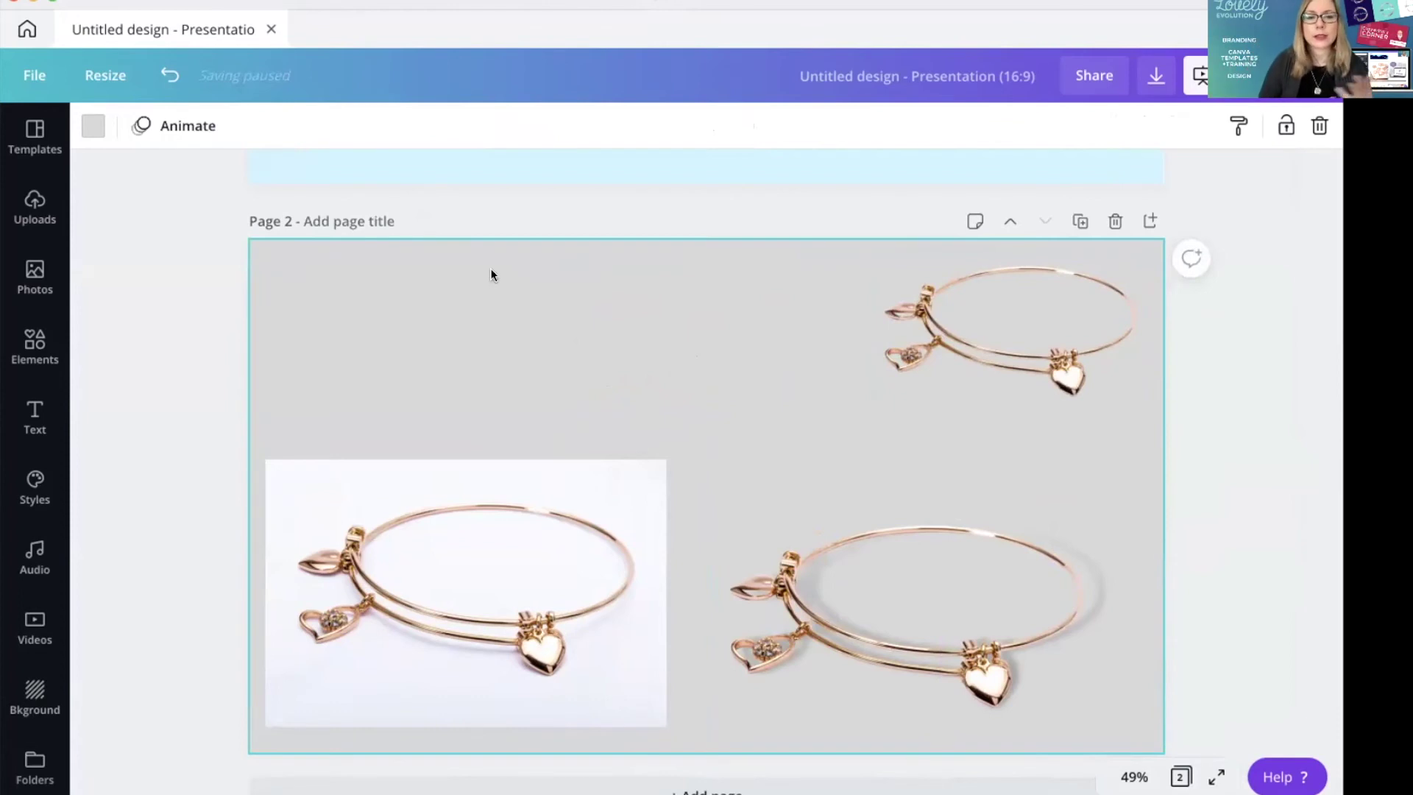
left_click(92, 125)
Try pink and pale pink page backgrounds before reverting to light grey.
scroll(338, 570, "down", 5)
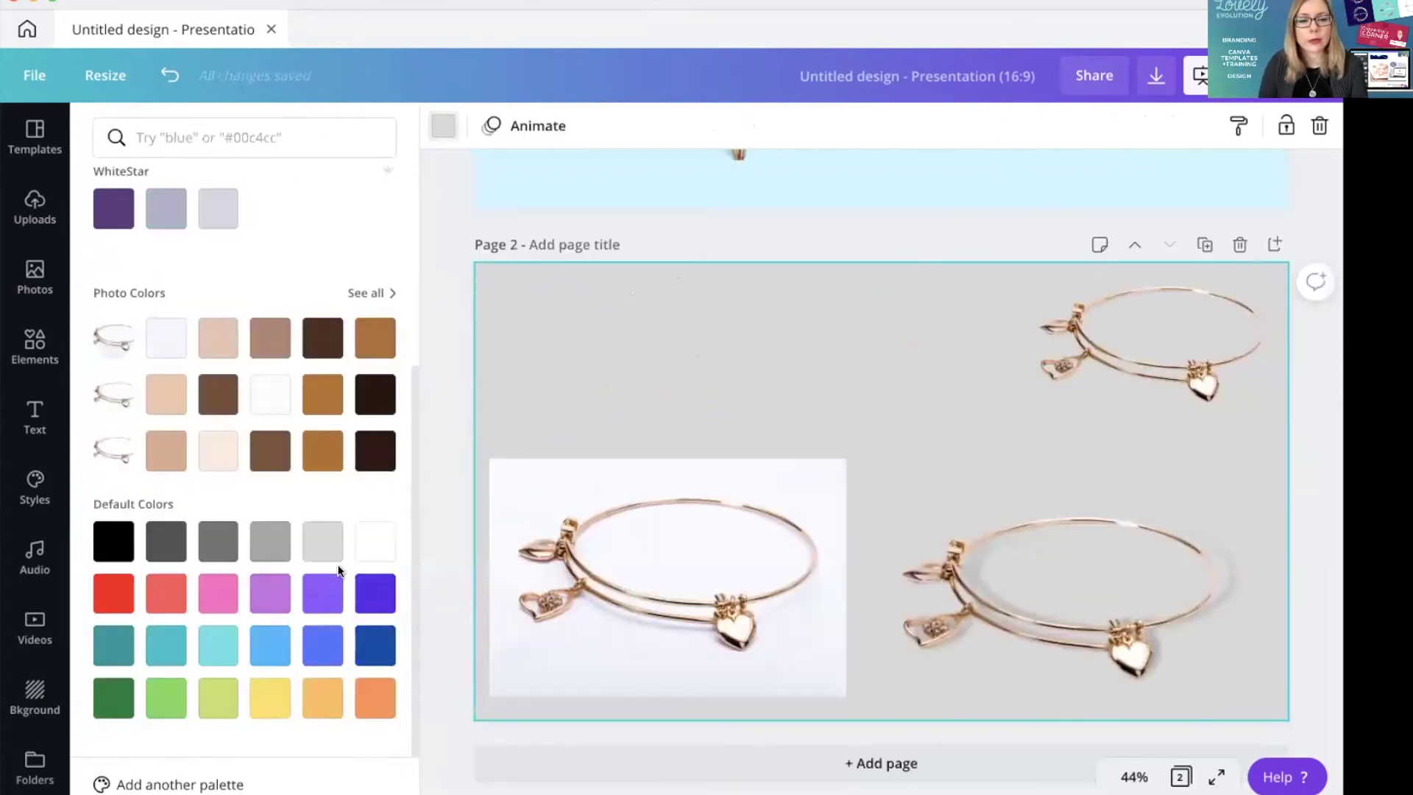
left_click(218, 592)
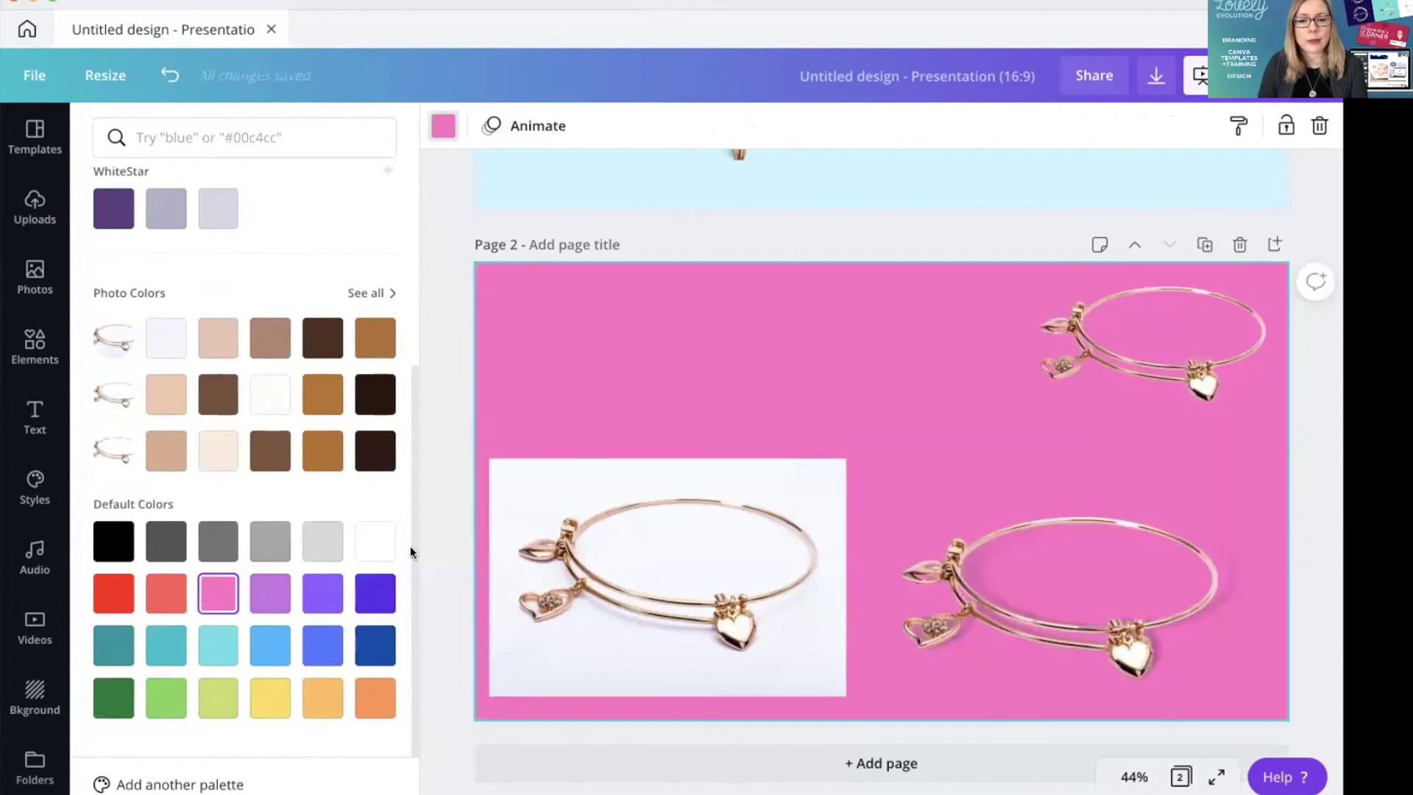
scroll(215, 237, "up", 5)
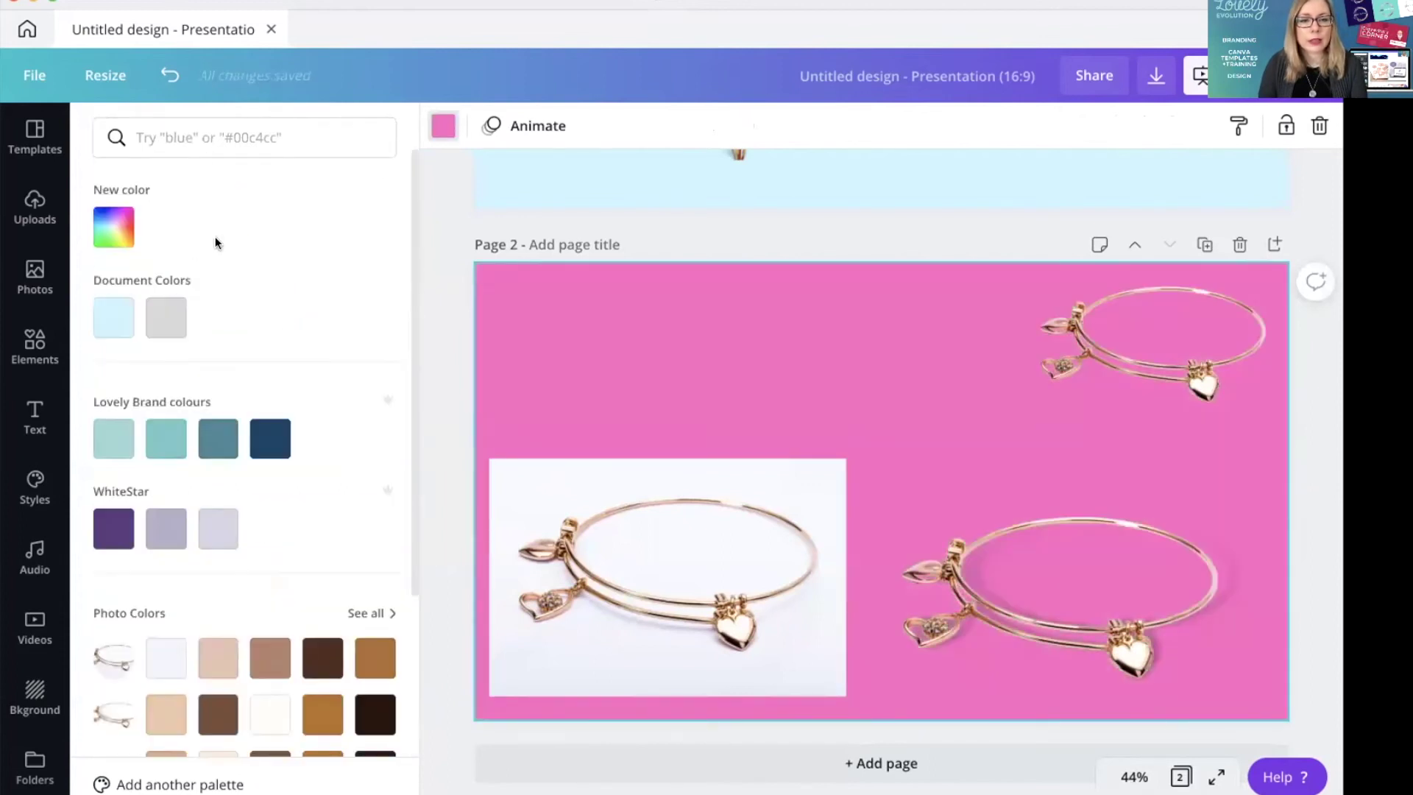
left_click(112, 235)
left_click_drag(265, 277, 139, 271)
left_click(448, 241)
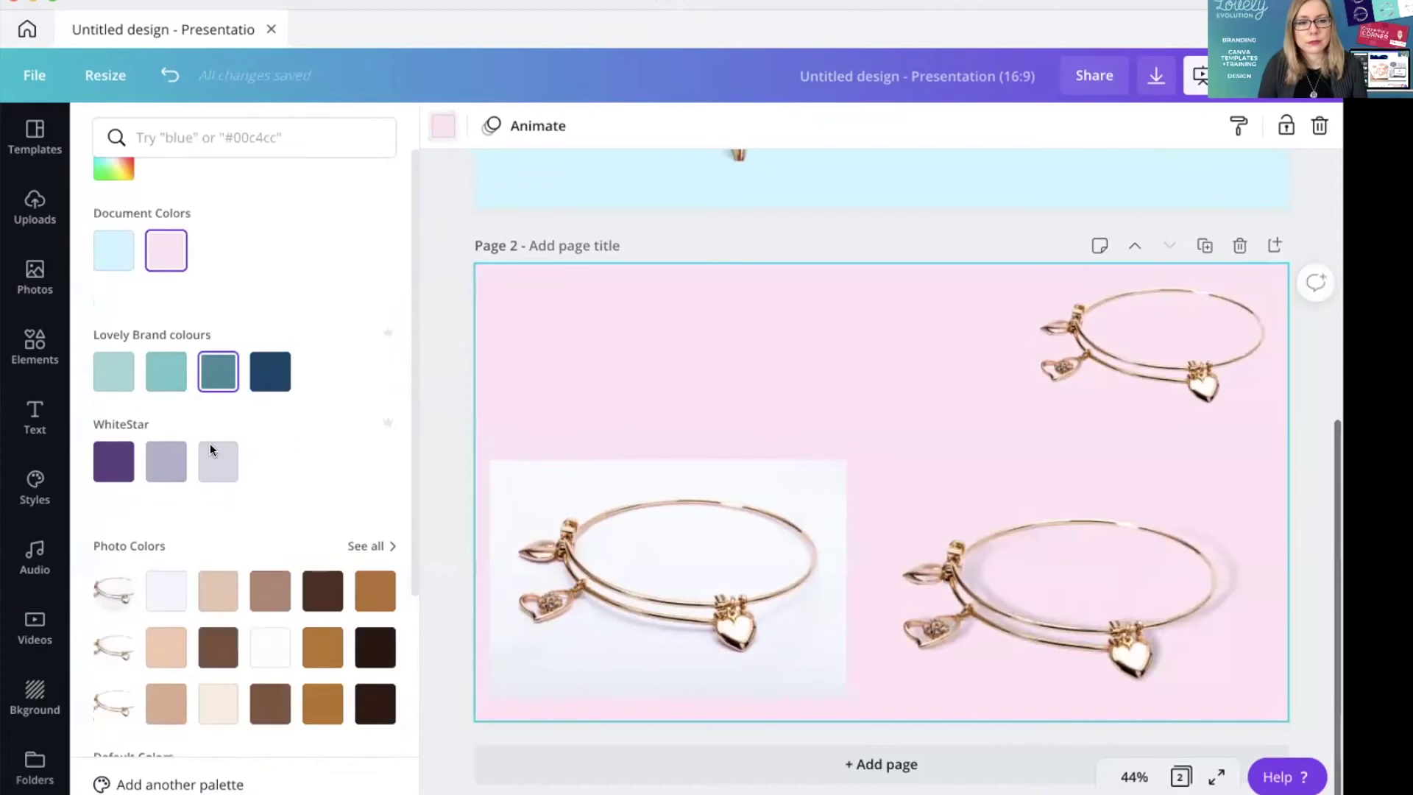
scroll(210, 443, "down", 3)
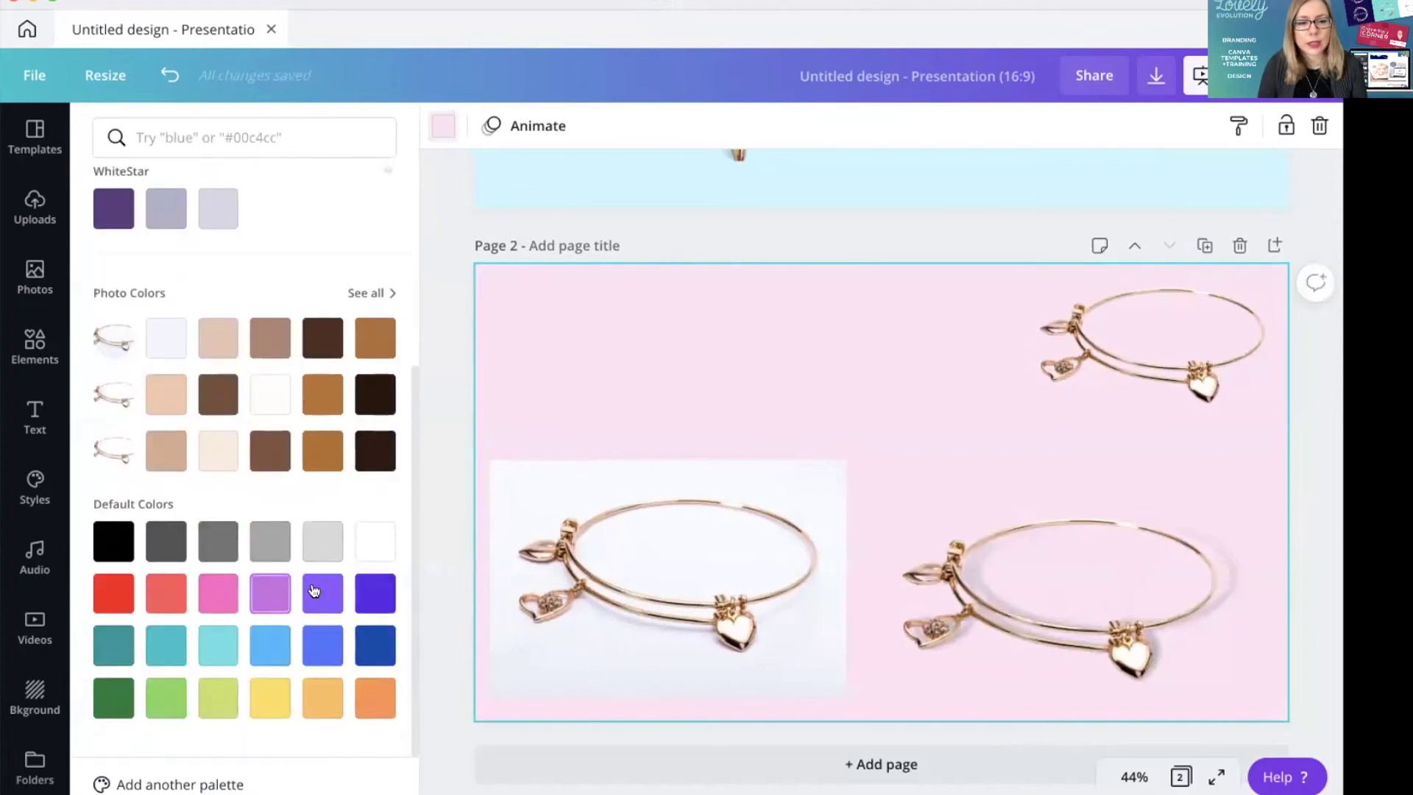
left_click(321, 540)
left_click(1074, 548)
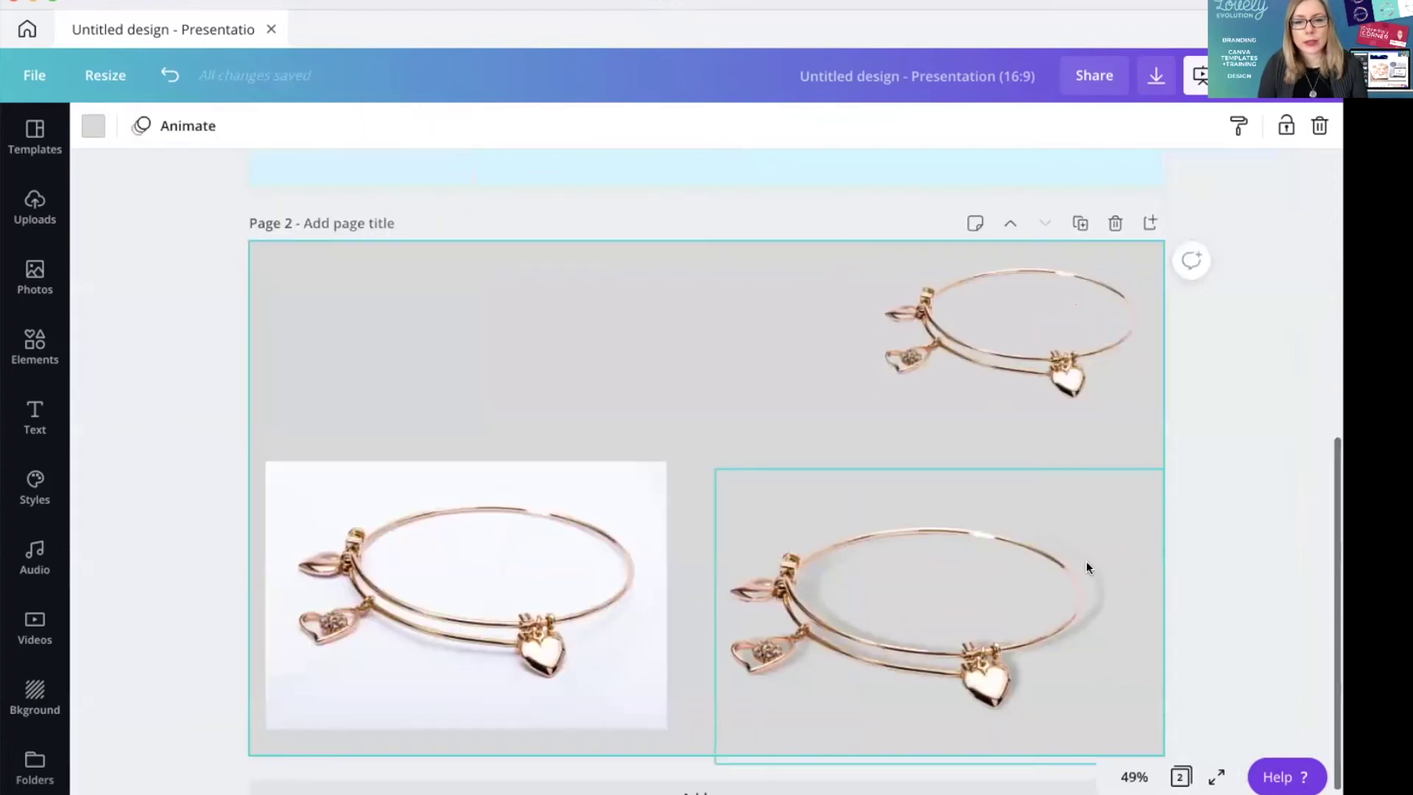
Set page 2's background to white from Default Colors.
left_click(1274, 546)
left_click(732, 385)
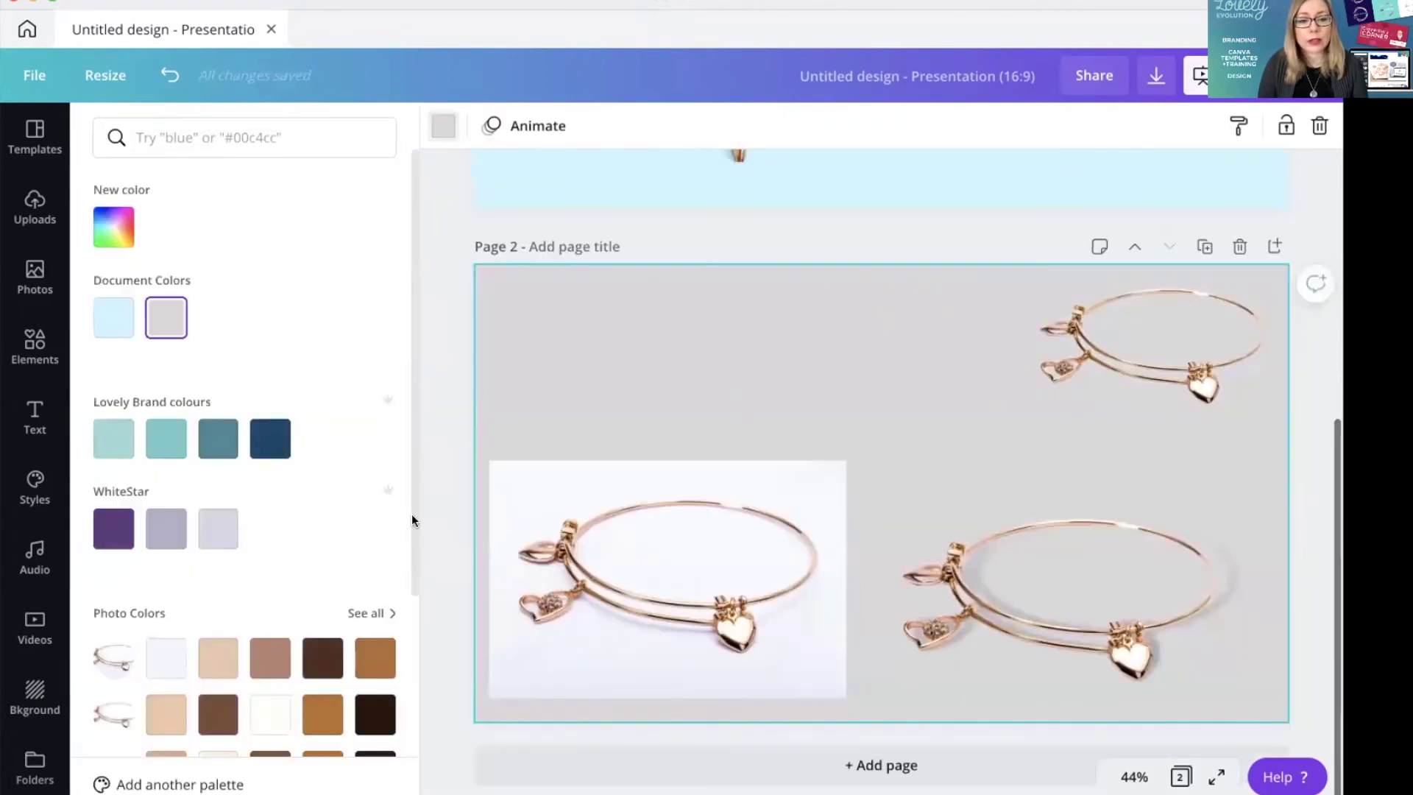
scroll(287, 581, "down", 5)
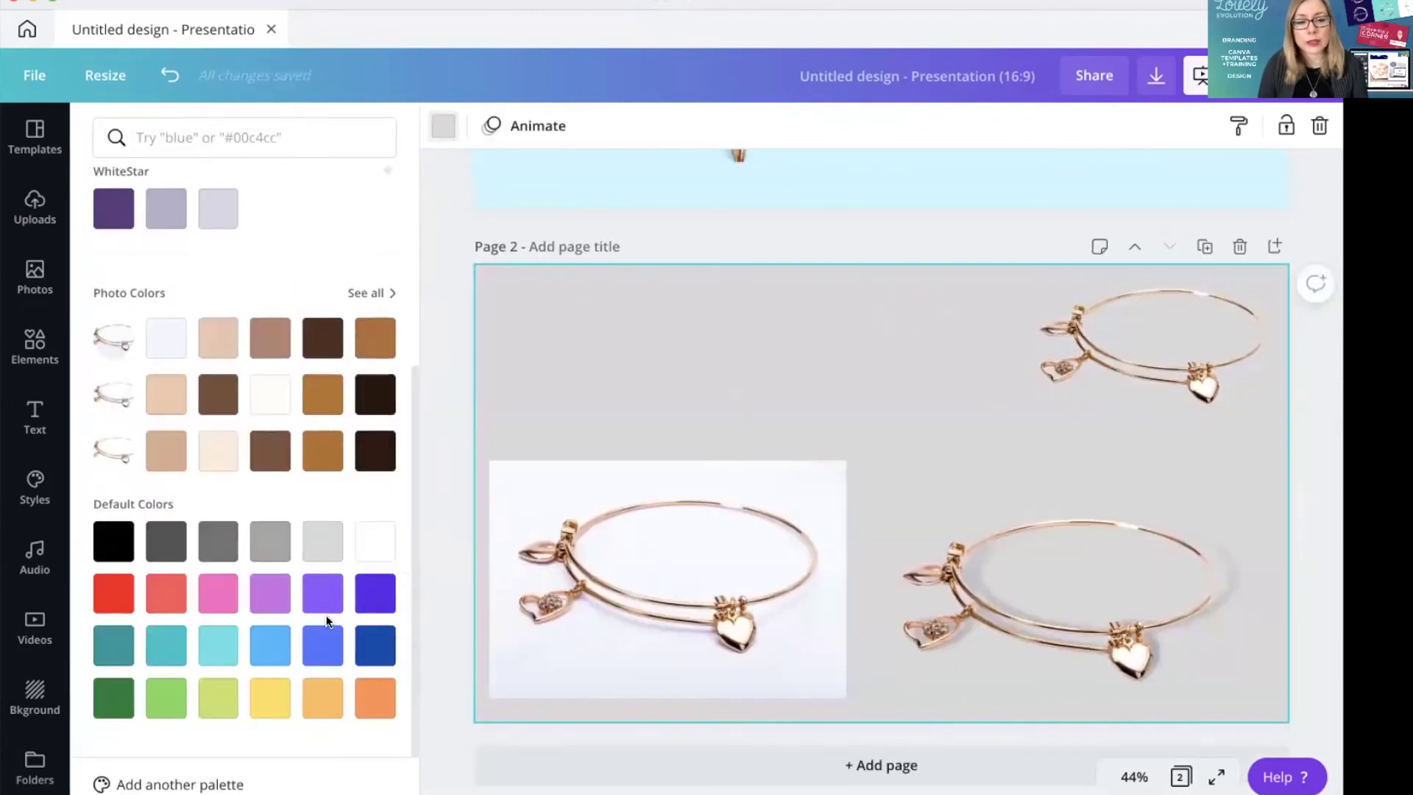
left_click(375, 541)
left_click(733, 517)
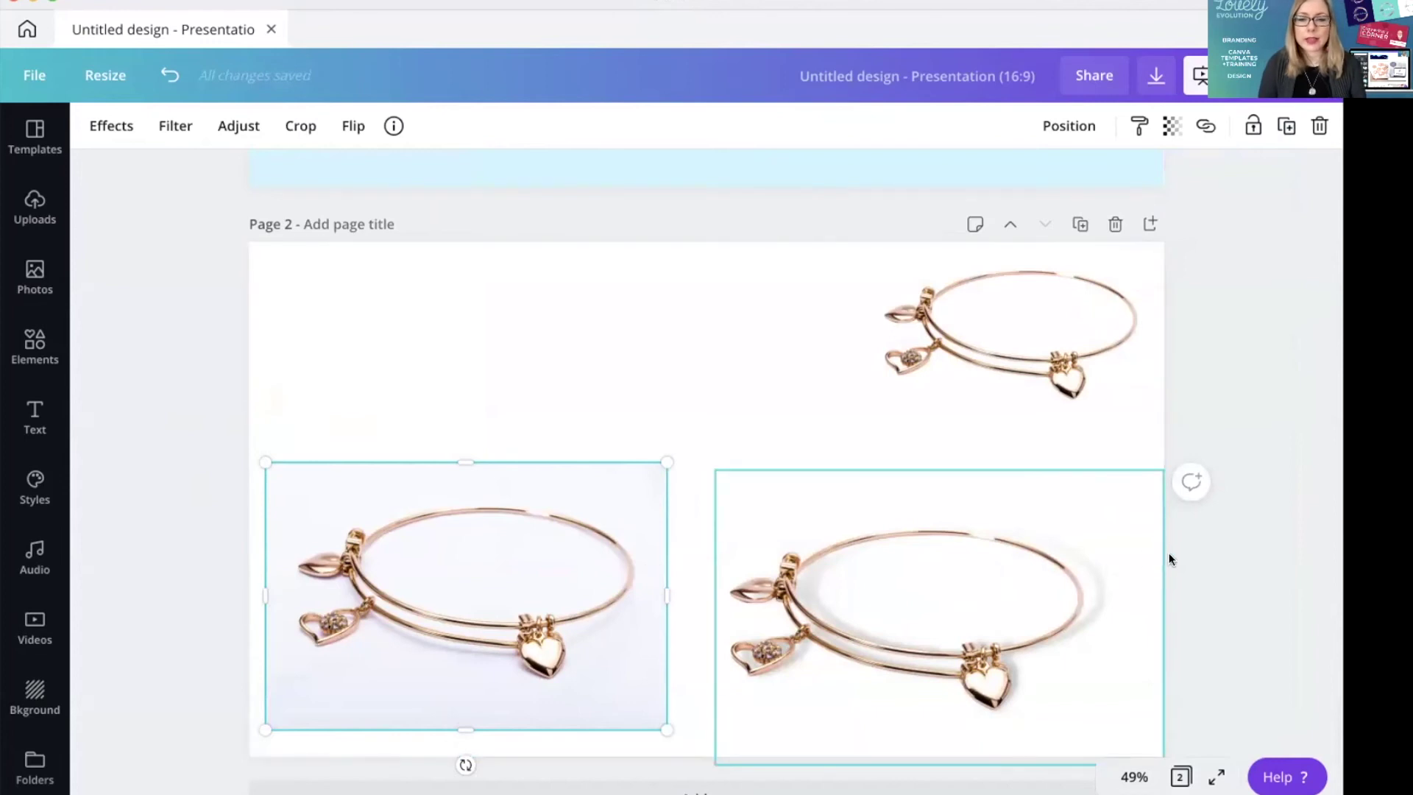
left_click(1212, 590)
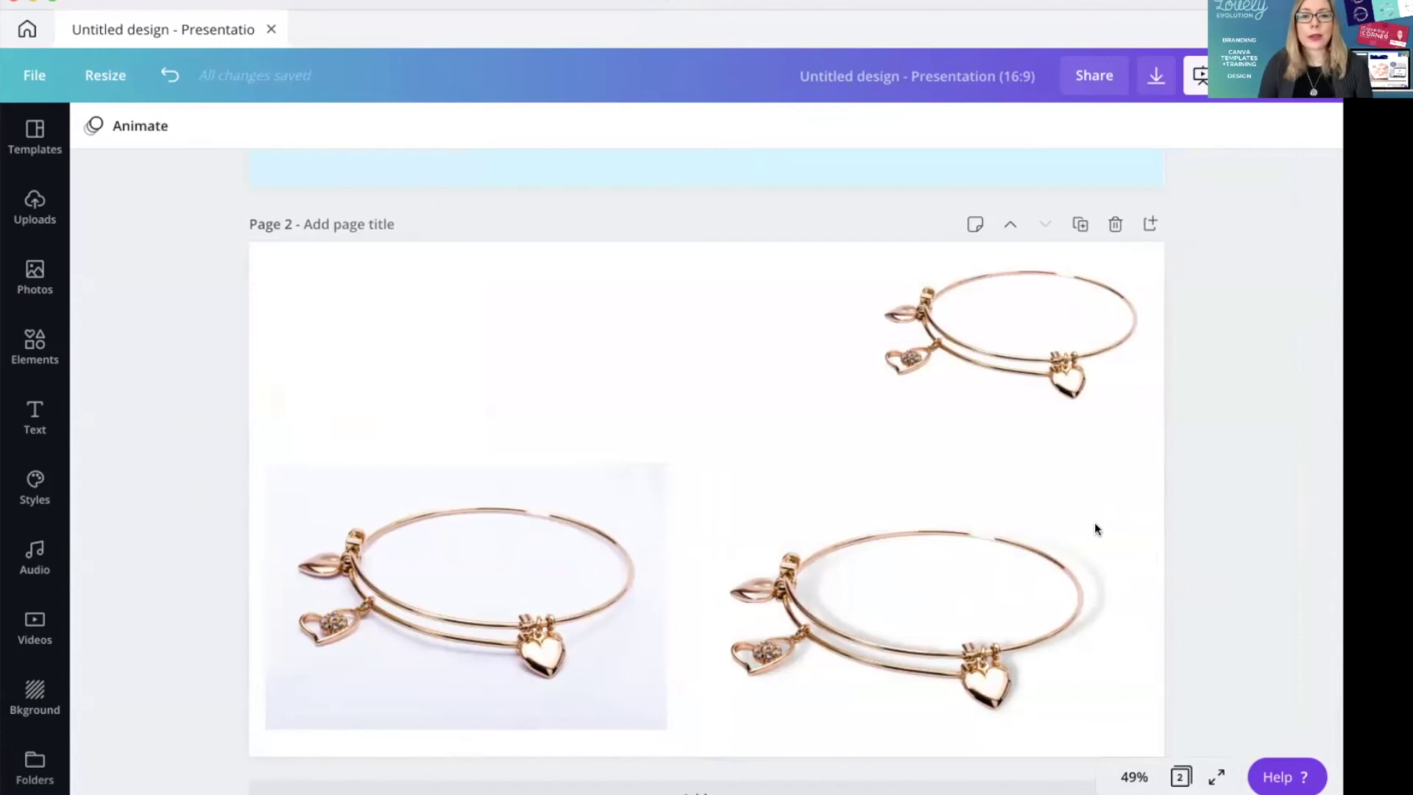
Scroll back up to page 1 and bring up the Photos library search.
scroll(642, 335, "up", 5)
scroll(642, 335, "up", 1)
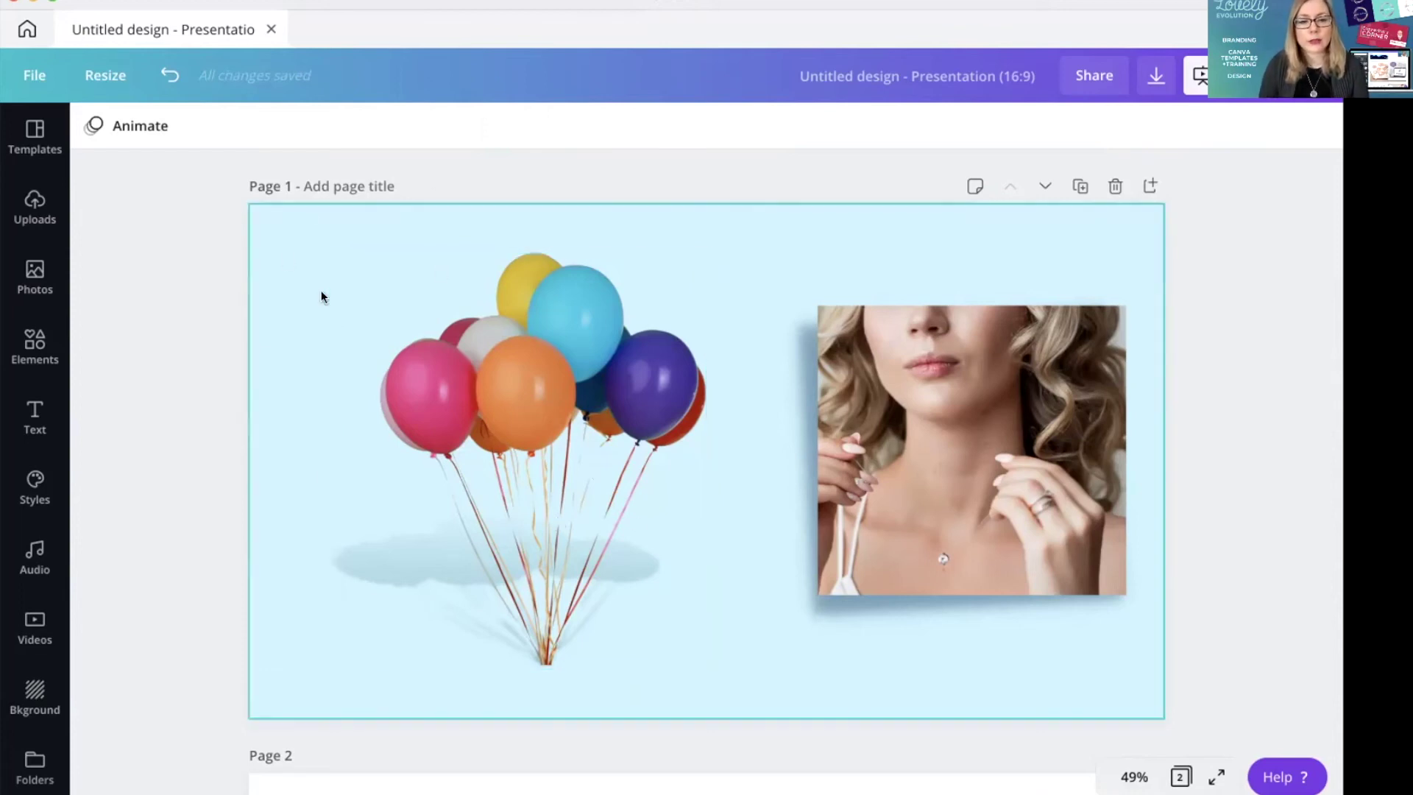
scroll(650, 433, "down", 2)
scroll(651, 433, "down", 1)
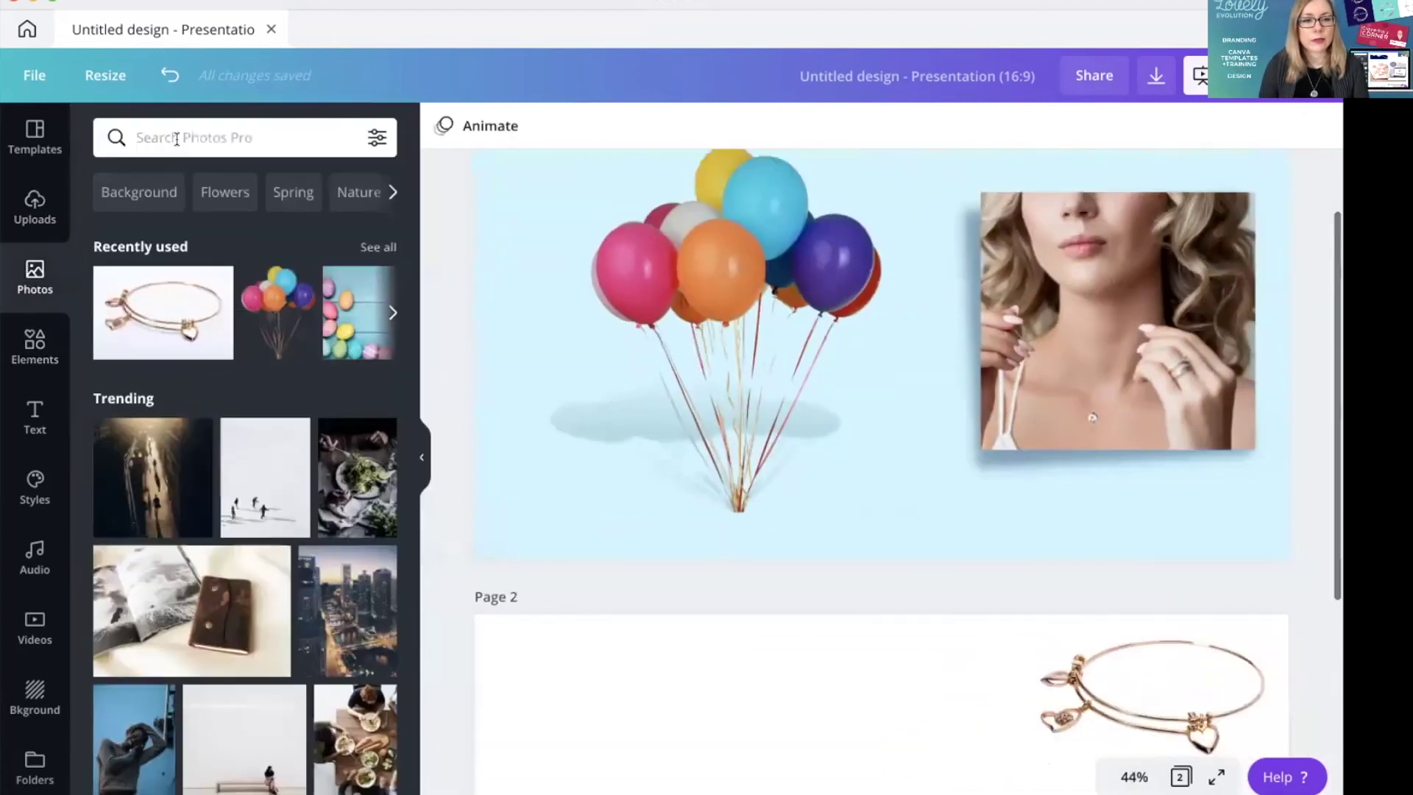
left_click(177, 137)
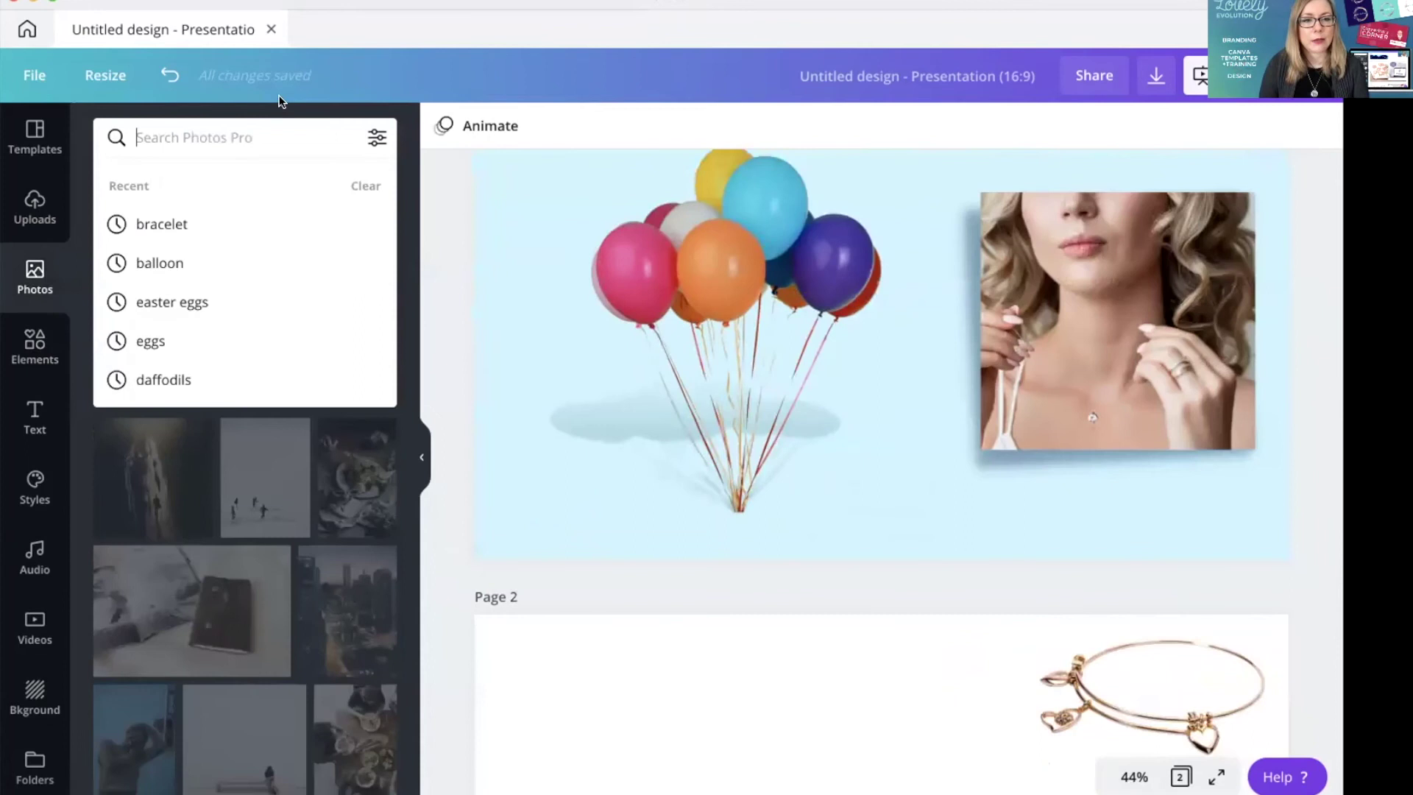
Search photos for 'circle', then shift the portrait photo up-right and the balloons up-left.
type("circle")
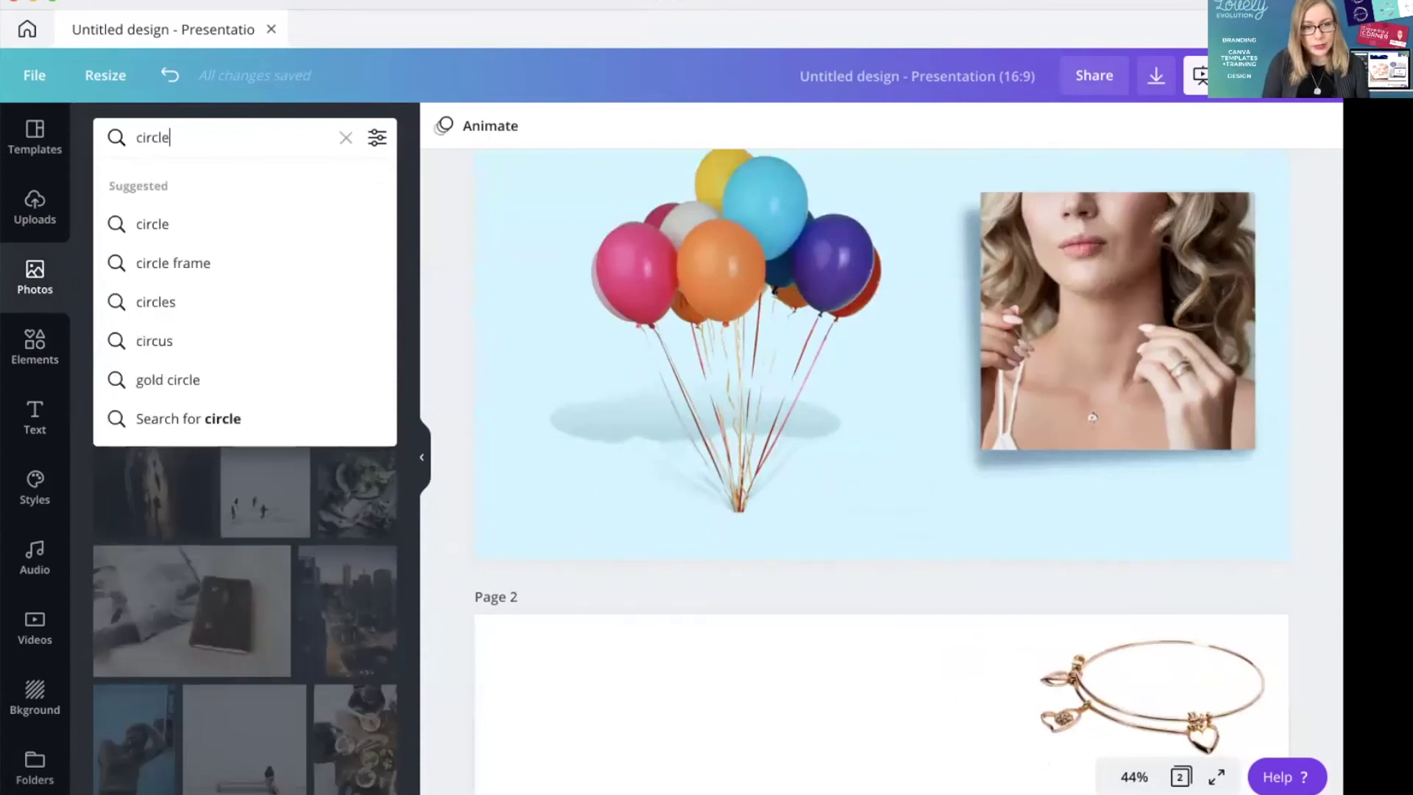
key("Return")
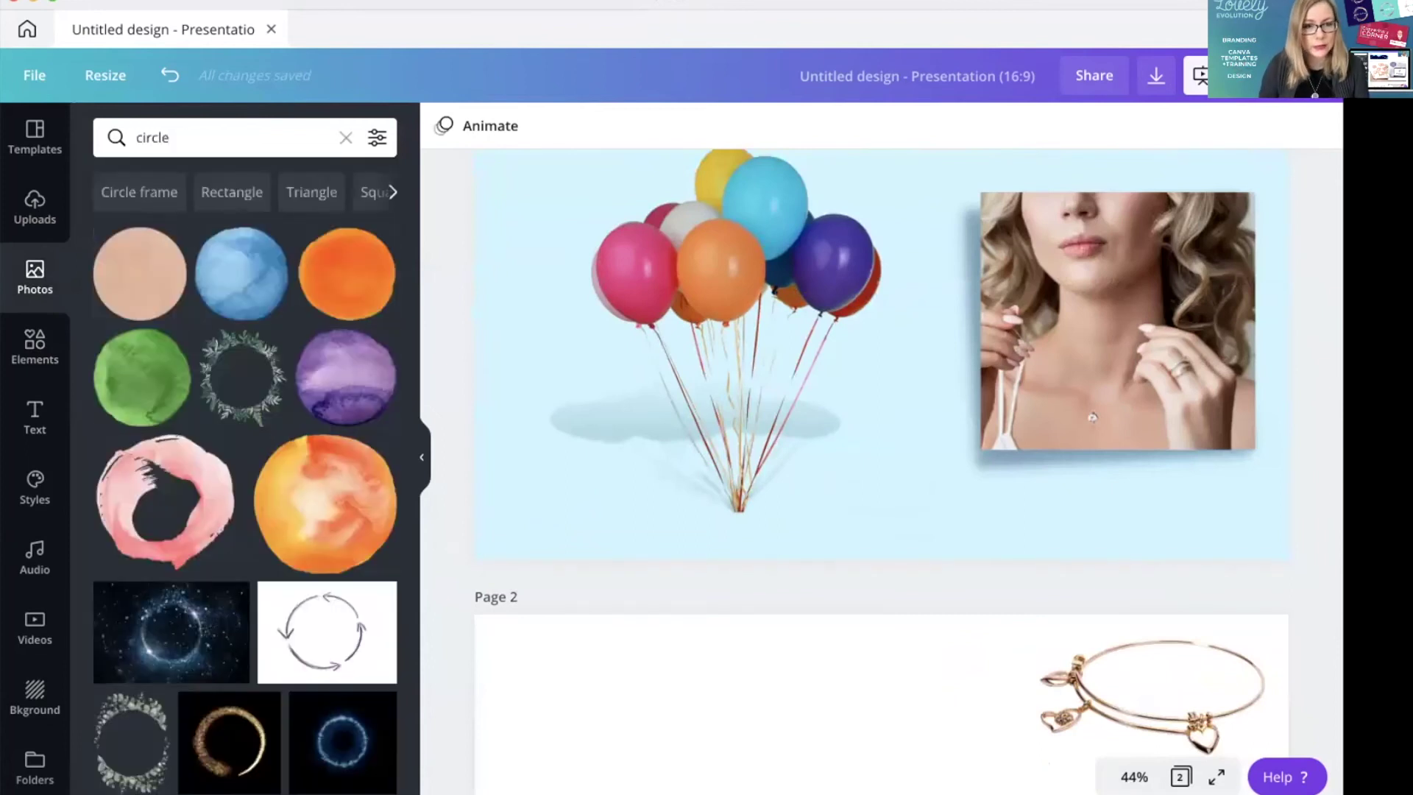
scroll(1036, 455, "down", 5)
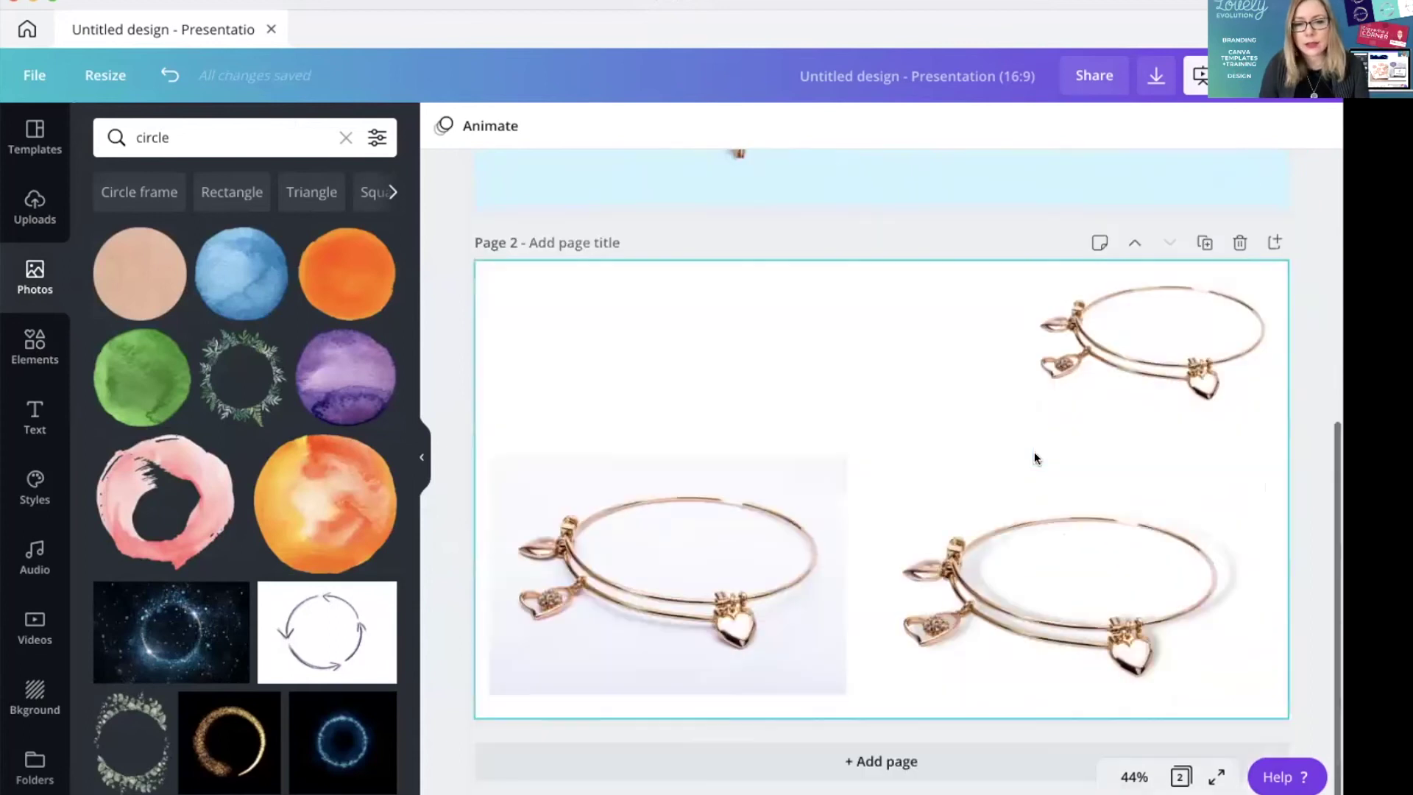
scroll(1035, 452, "up", 5)
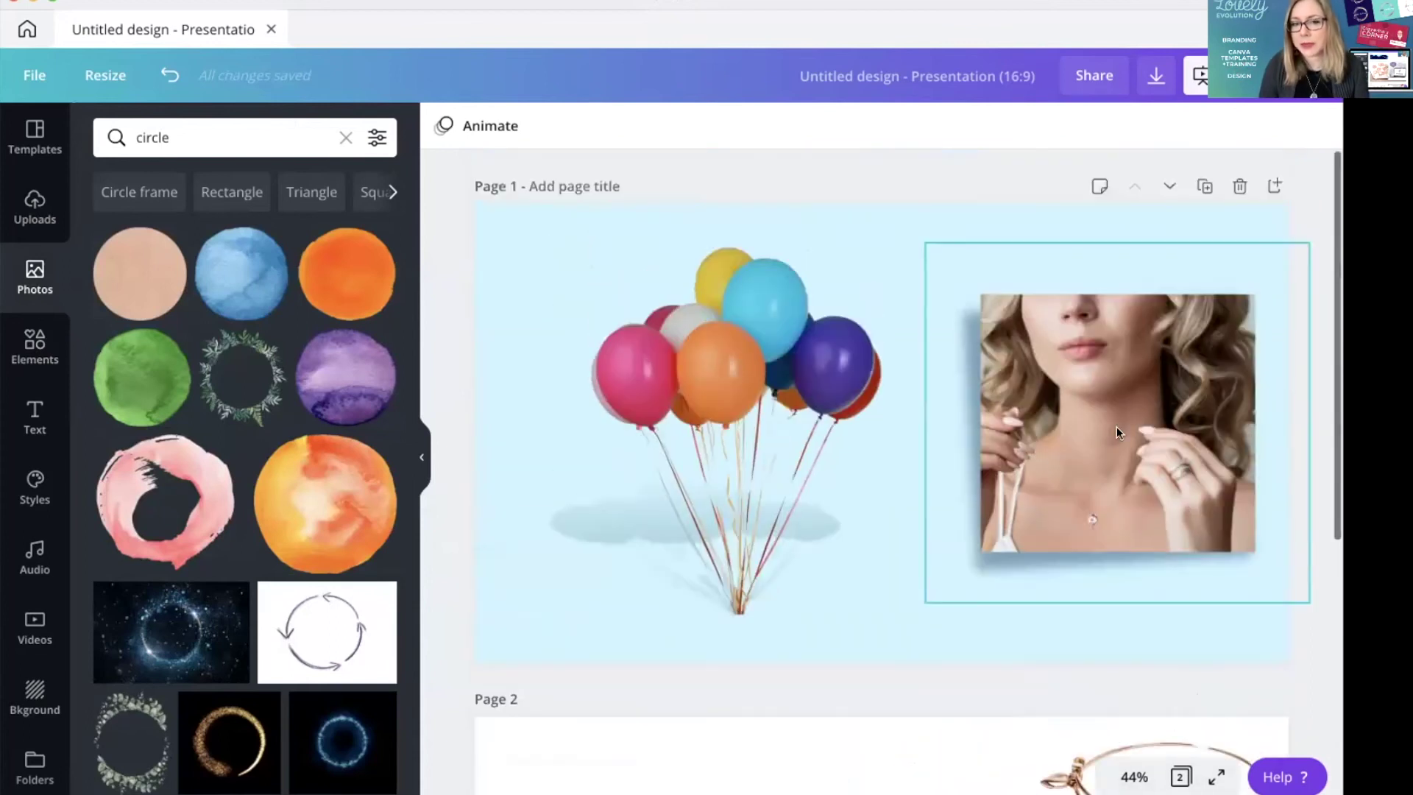
left_click_drag(1132, 380, 1143, 303)
left_click_drag(758, 444, 708, 419)
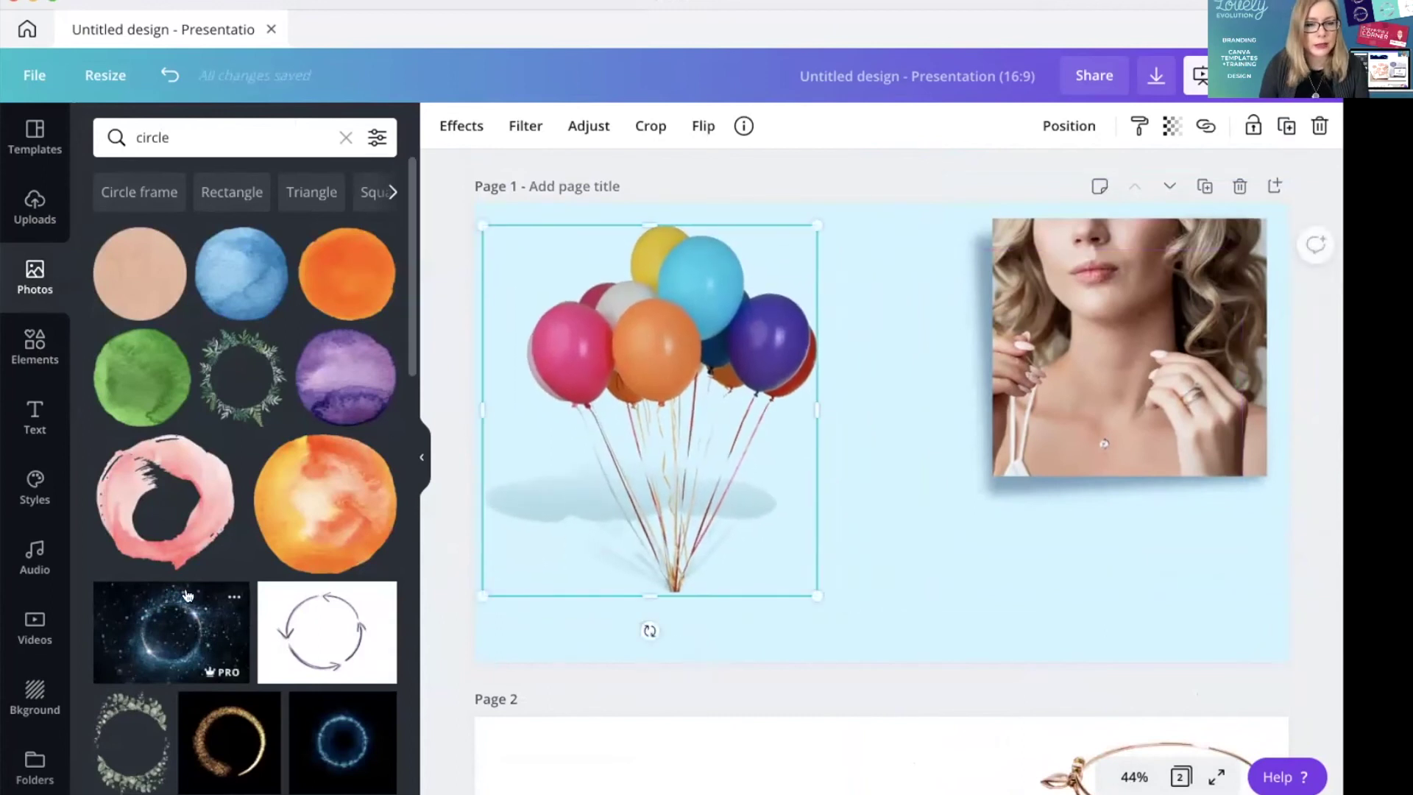
Add the peach watercolour circle, shrink it, and move it onto the photo's lower-left corner.
scroll(188, 594, "down", 7)
scroll(188, 594, "down", 4)
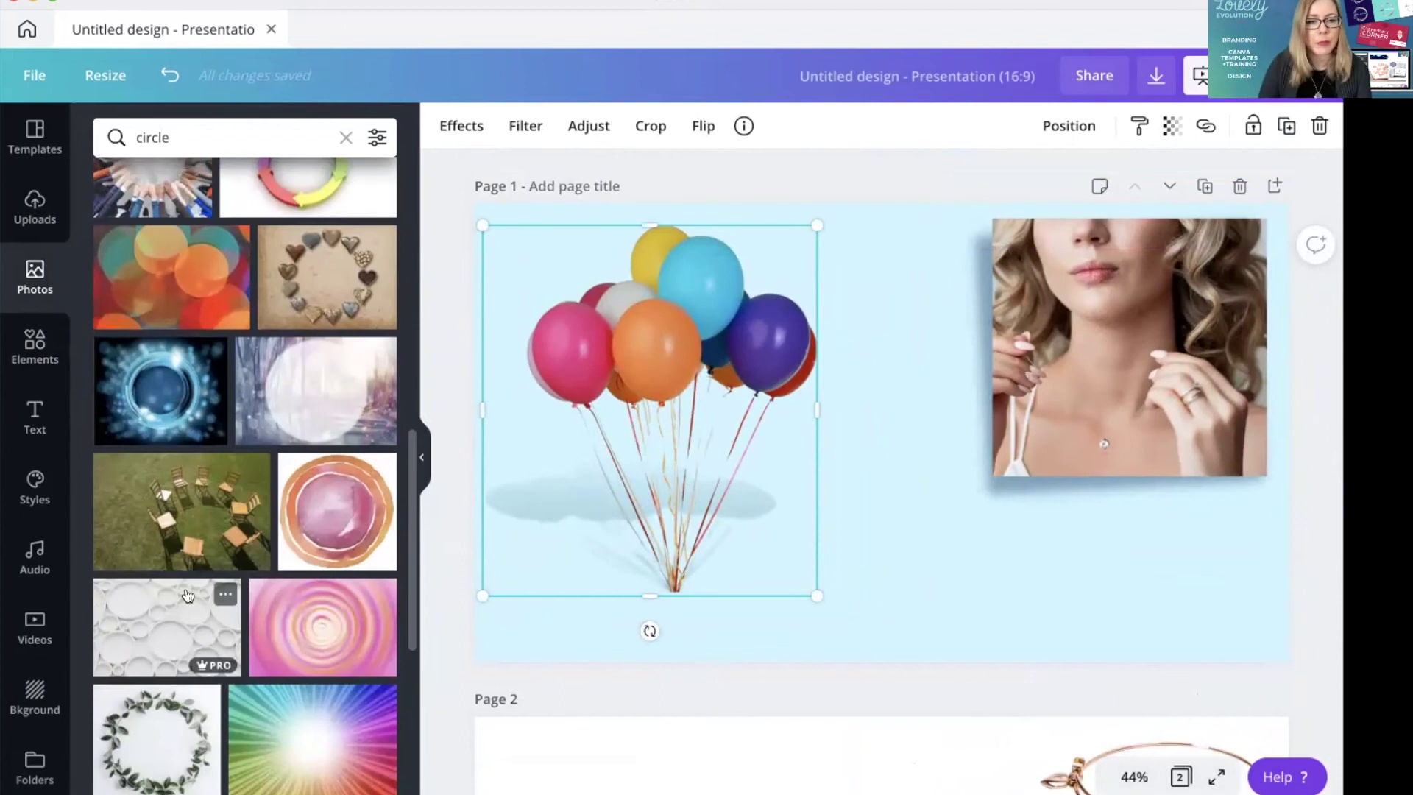
scroll(188, 595, "down", 5)
scroll(188, 594, "down", 5)
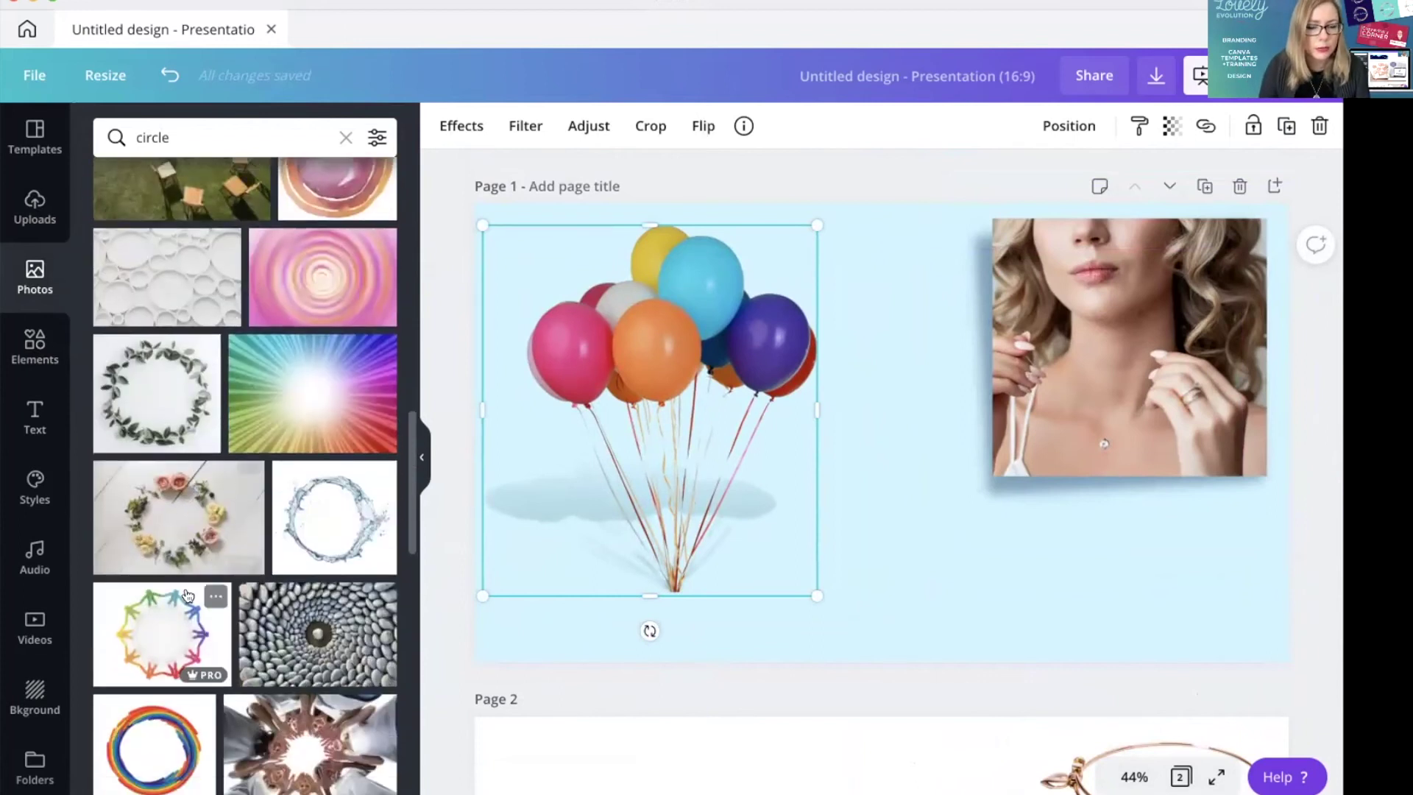
scroll(221, 478, "up", 15)
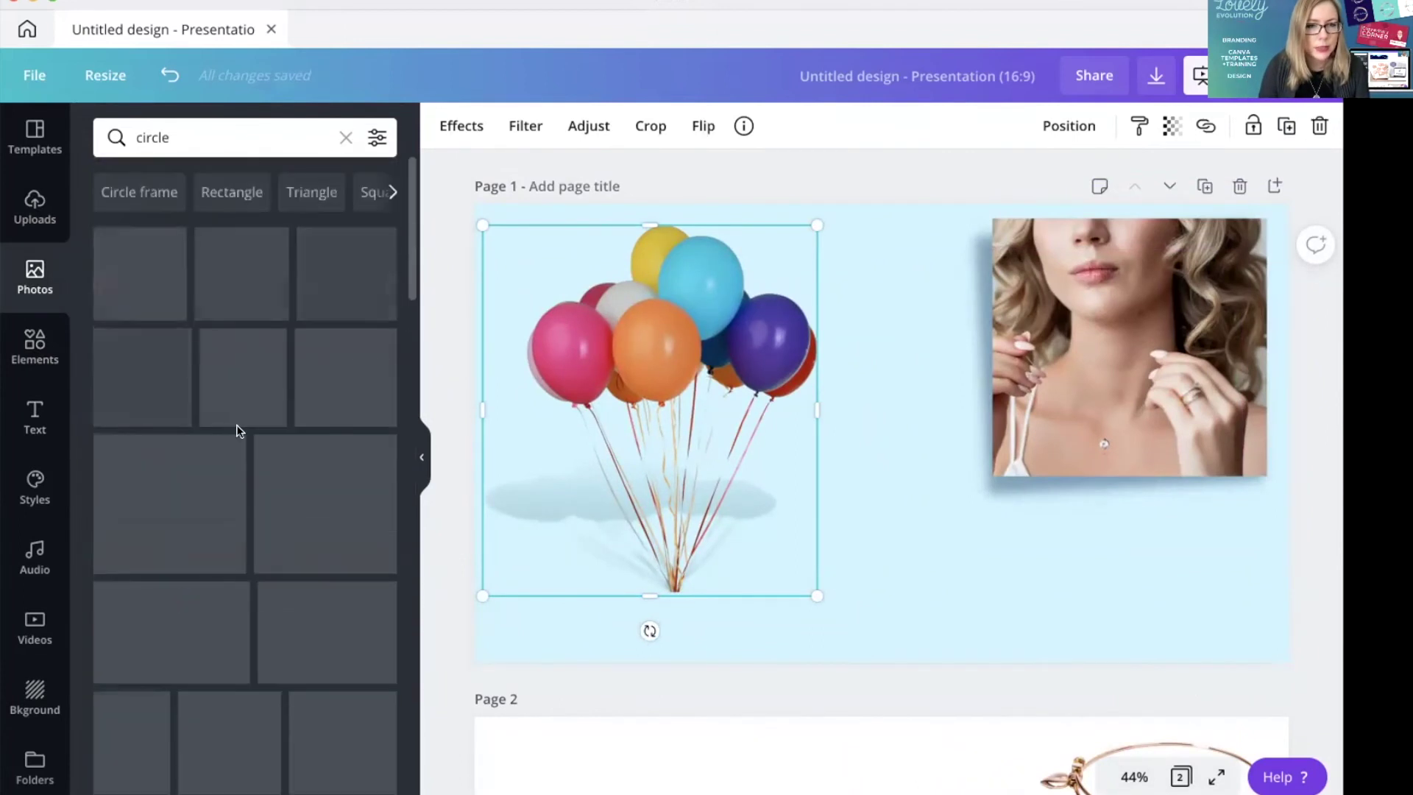
left_click(140, 273)
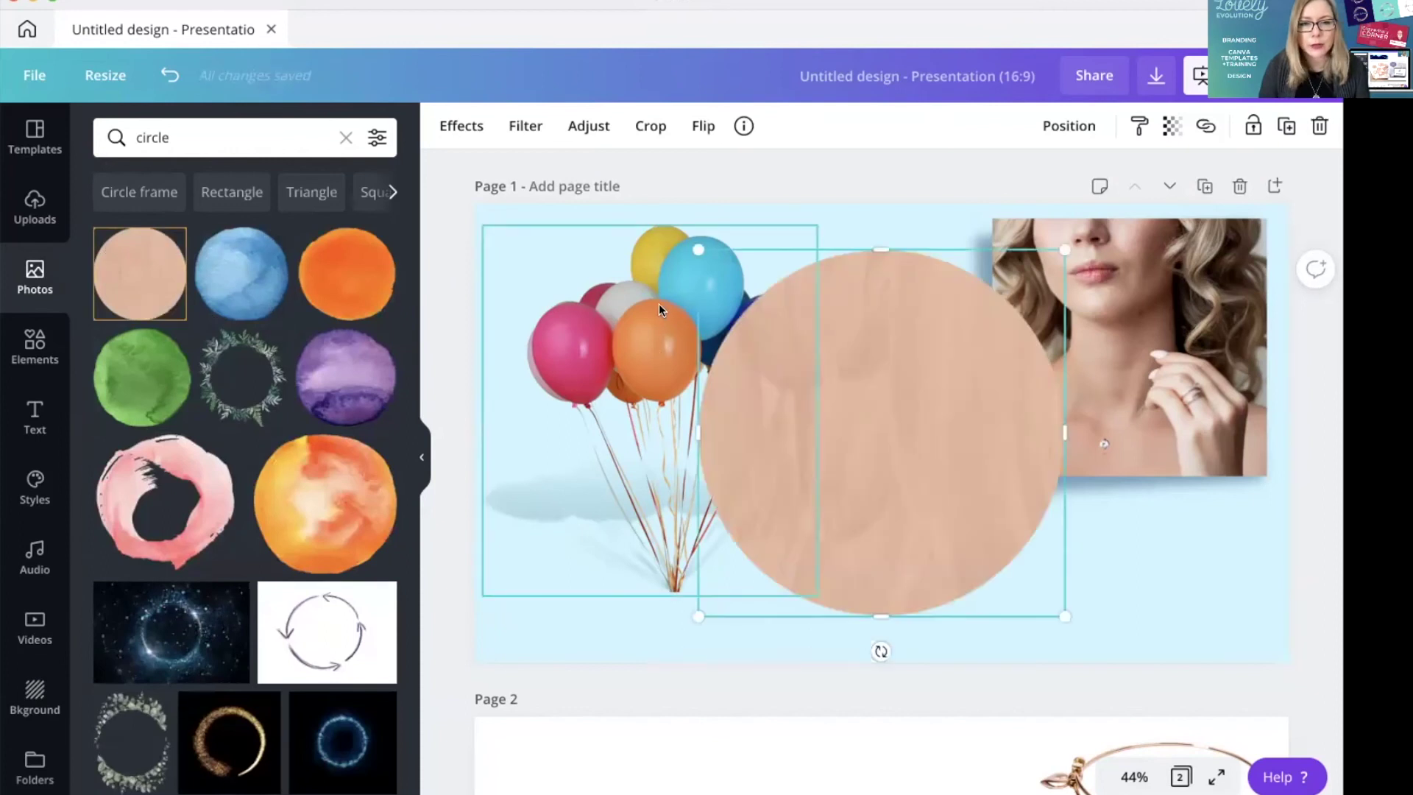
left_click_drag(686, 246, 814, 373)
left_click_drag(1025, 512, 981, 525)
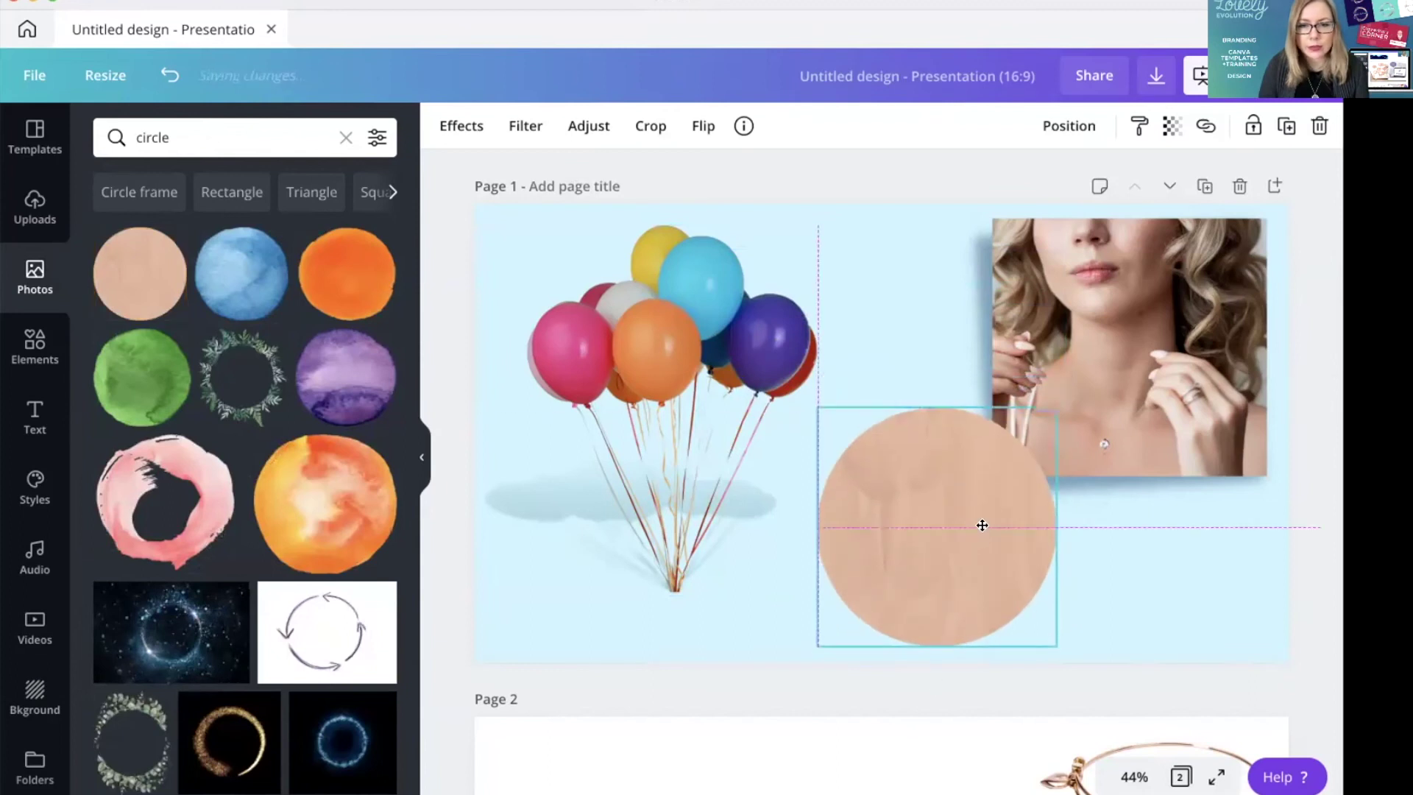
left_click(462, 123)
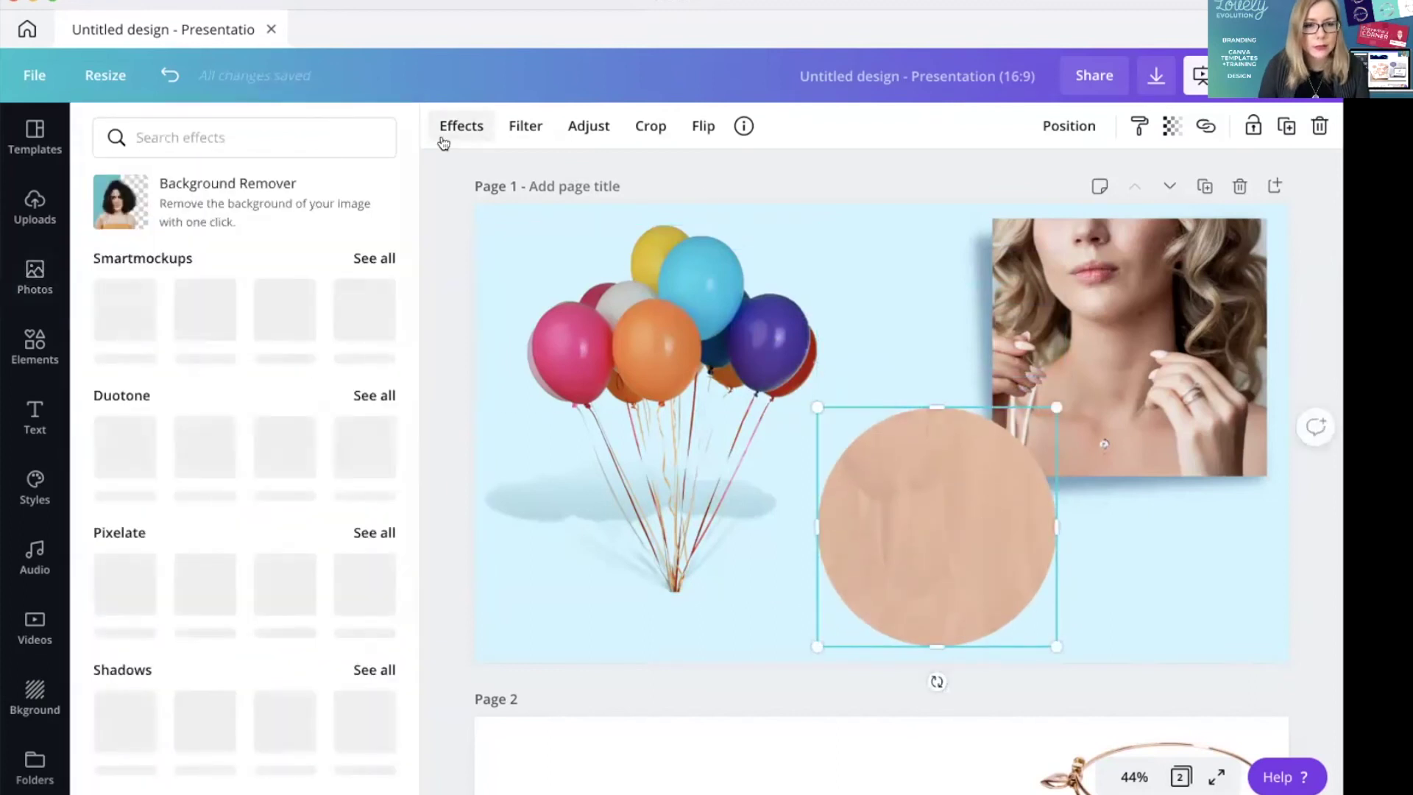
Give the peach circle a drop shadow with offset 3 and transparency 26.
scroll(339, 597, "down", 3)
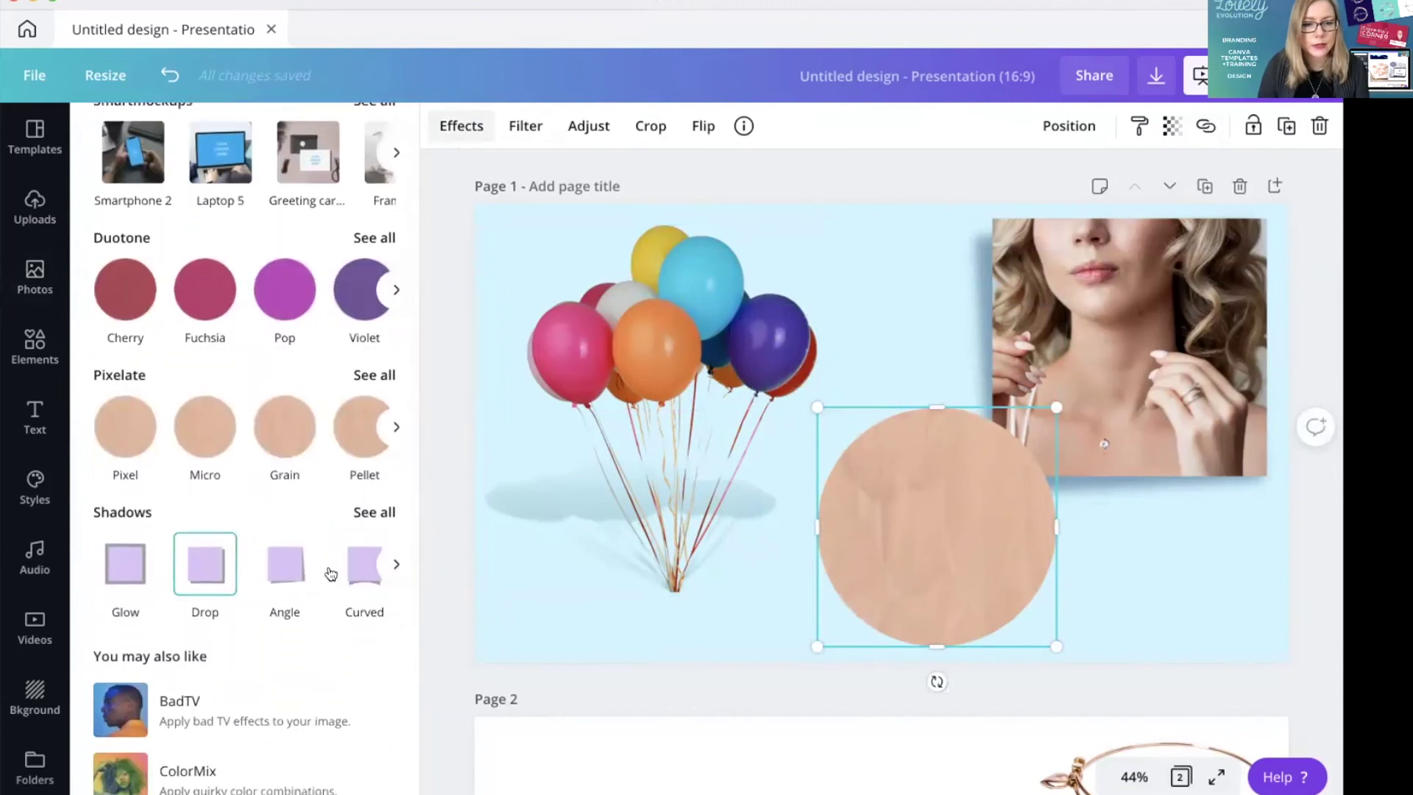
left_click(292, 566)
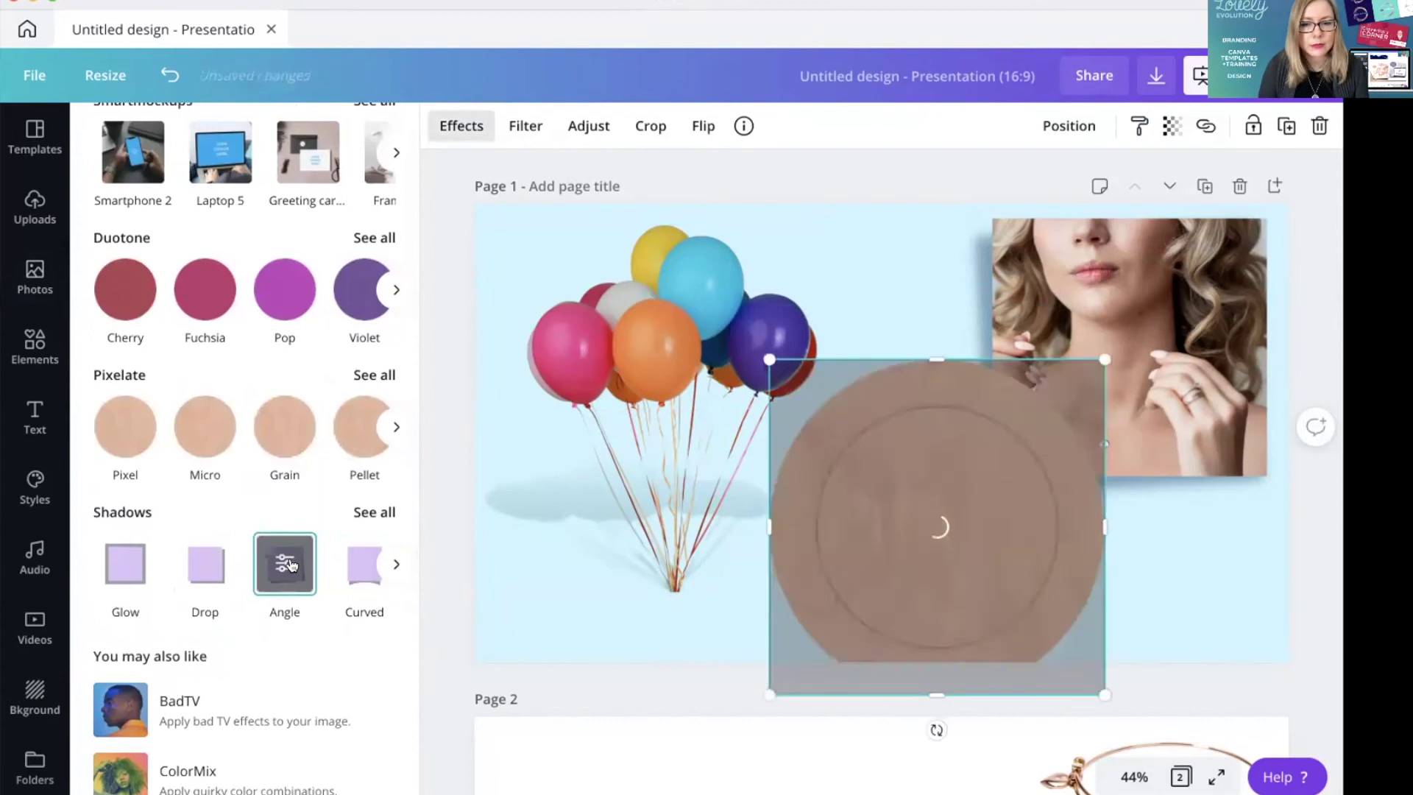
left_click(209, 565)
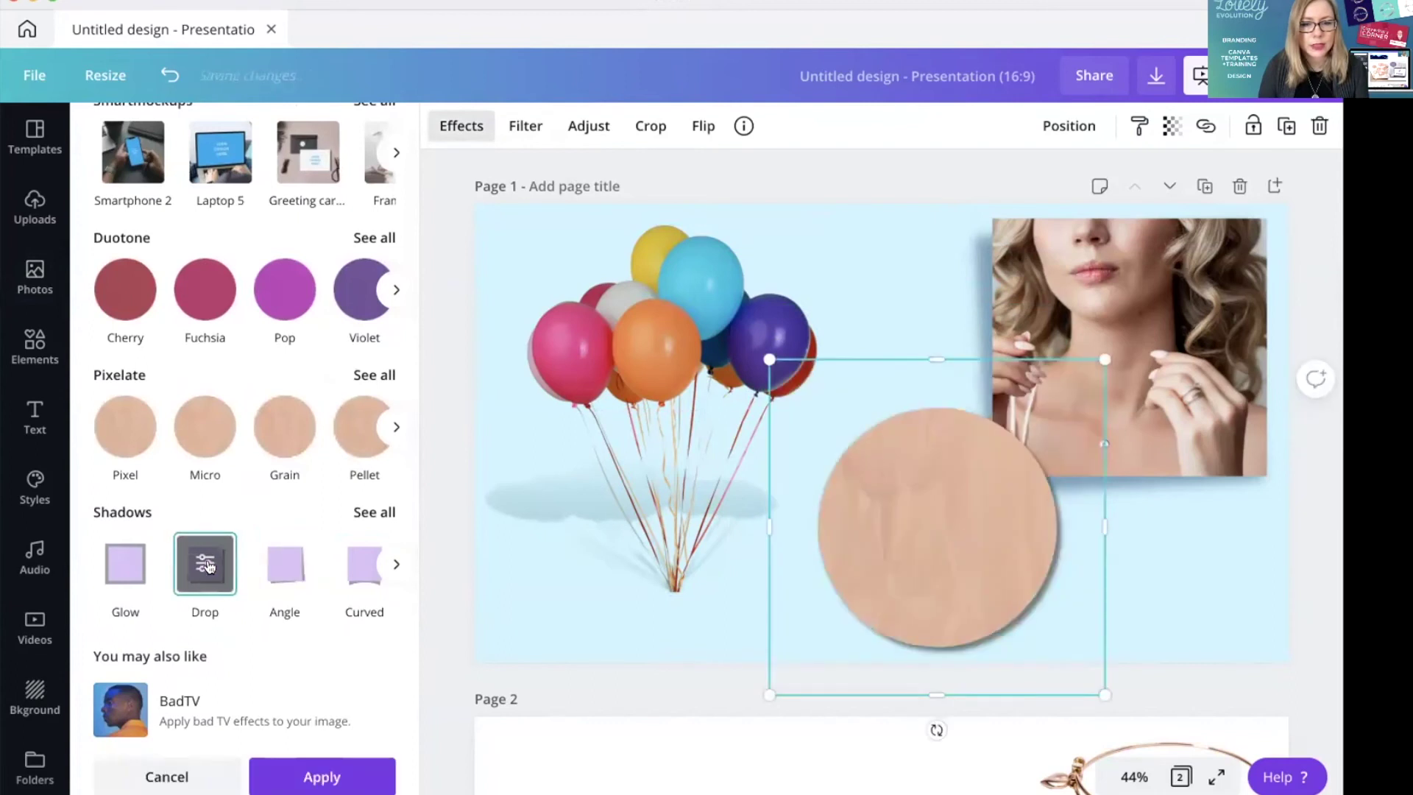
left_click(209, 565)
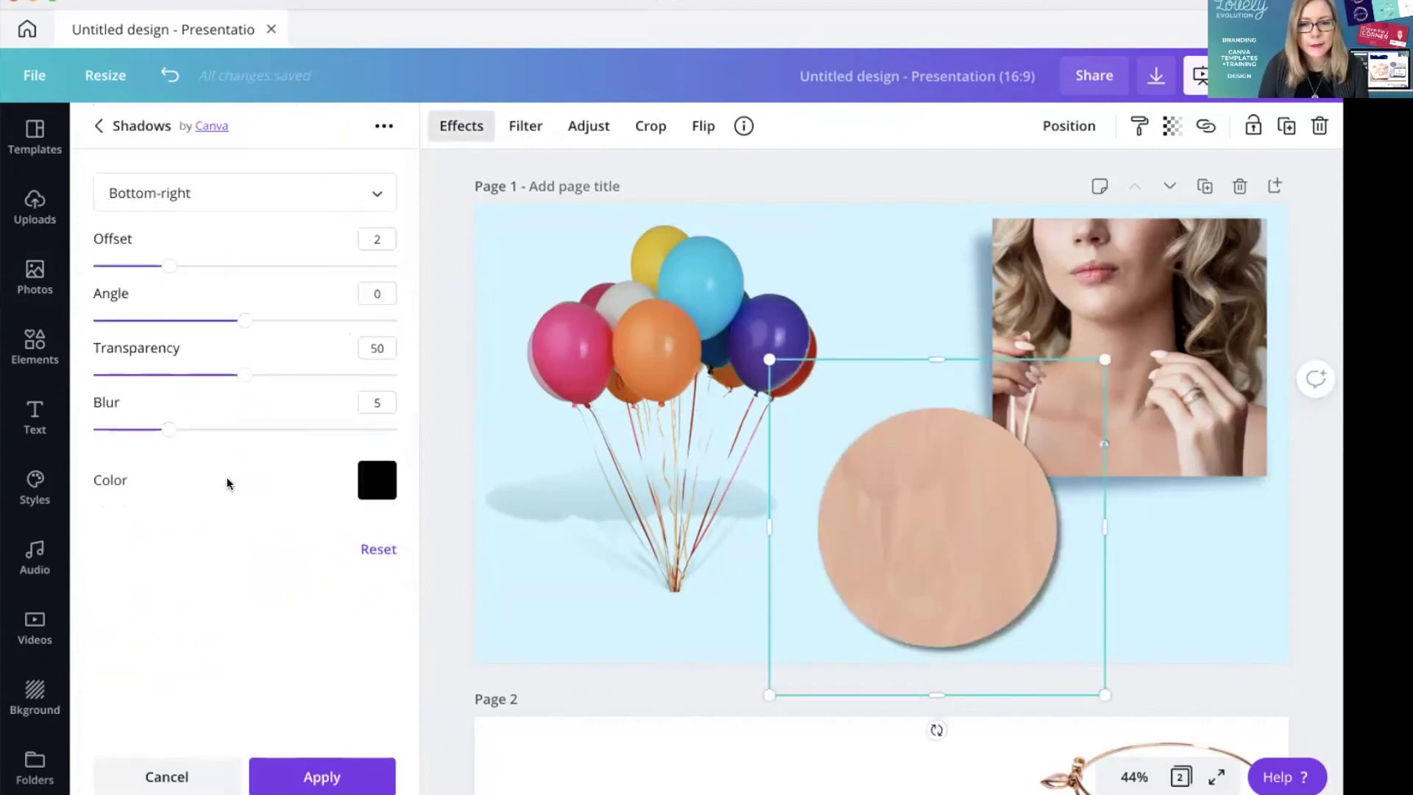
left_click_drag(164, 265, 206, 266)
left_click_drag(242, 374, 172, 374)
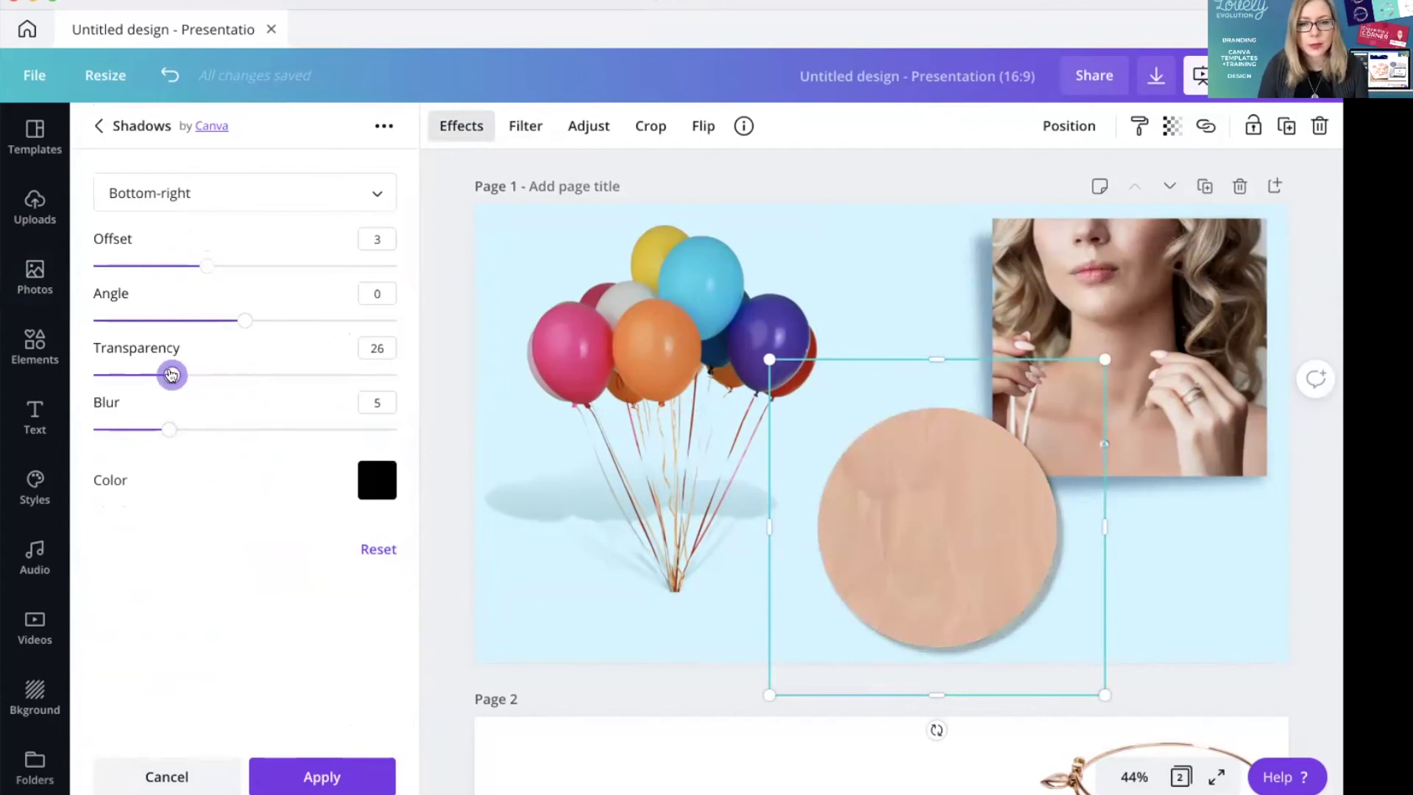
left_click(431, 178)
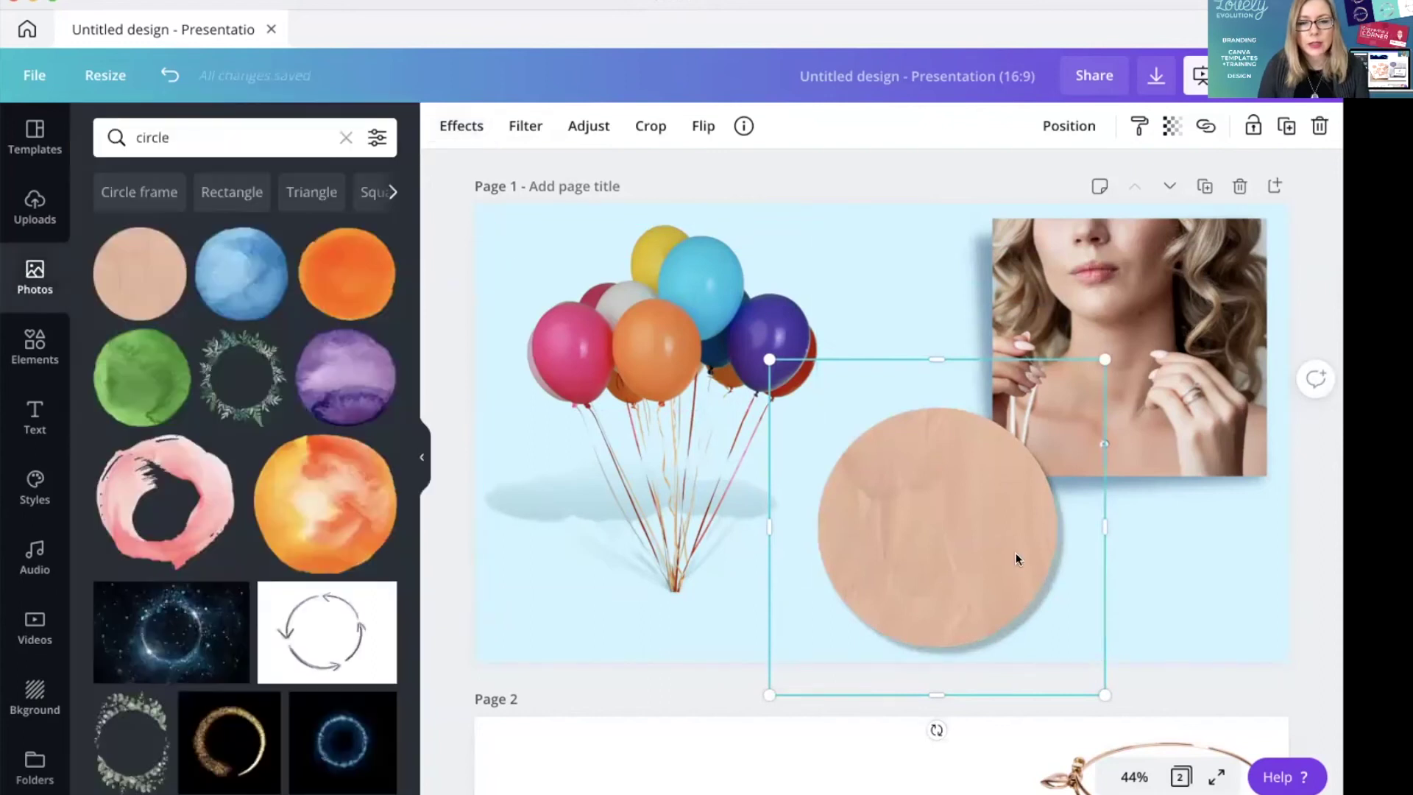
Add a plain circle shape sized 553 by 553 aligned over the peach circle.
left_click_drag(999, 579, 968, 563)
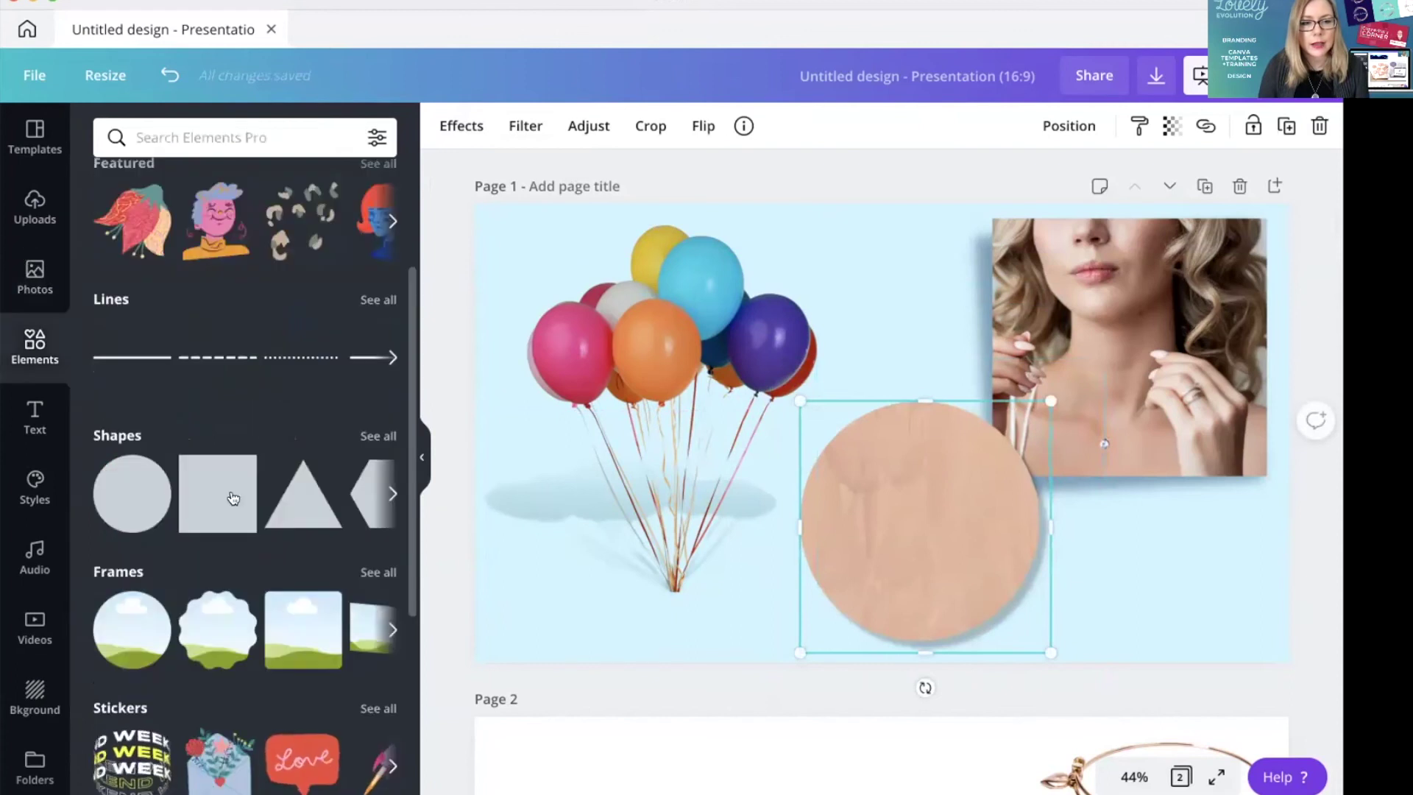
left_click(132, 493)
left_click_drag(911, 368, 946, 445)
mouse_move(793, 381)
left_mouse_down()
mouse_move(853, 448)
mouse_move(787, 399)
left_mouse_up()
left_click_drag(880, 473, 880, 474)
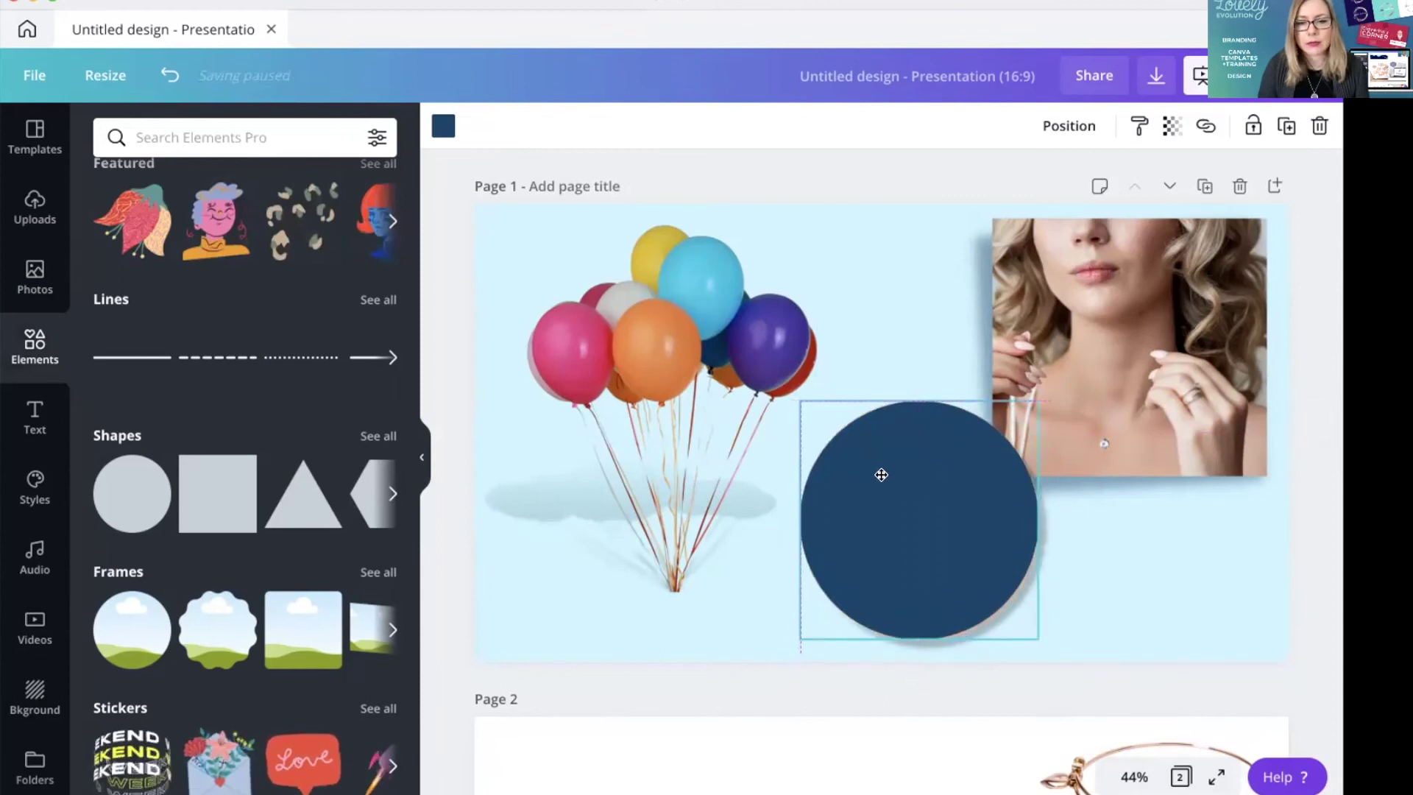
Recolour the circle to the darker teal third Lovely Brand swatch.
left_click(443, 126)
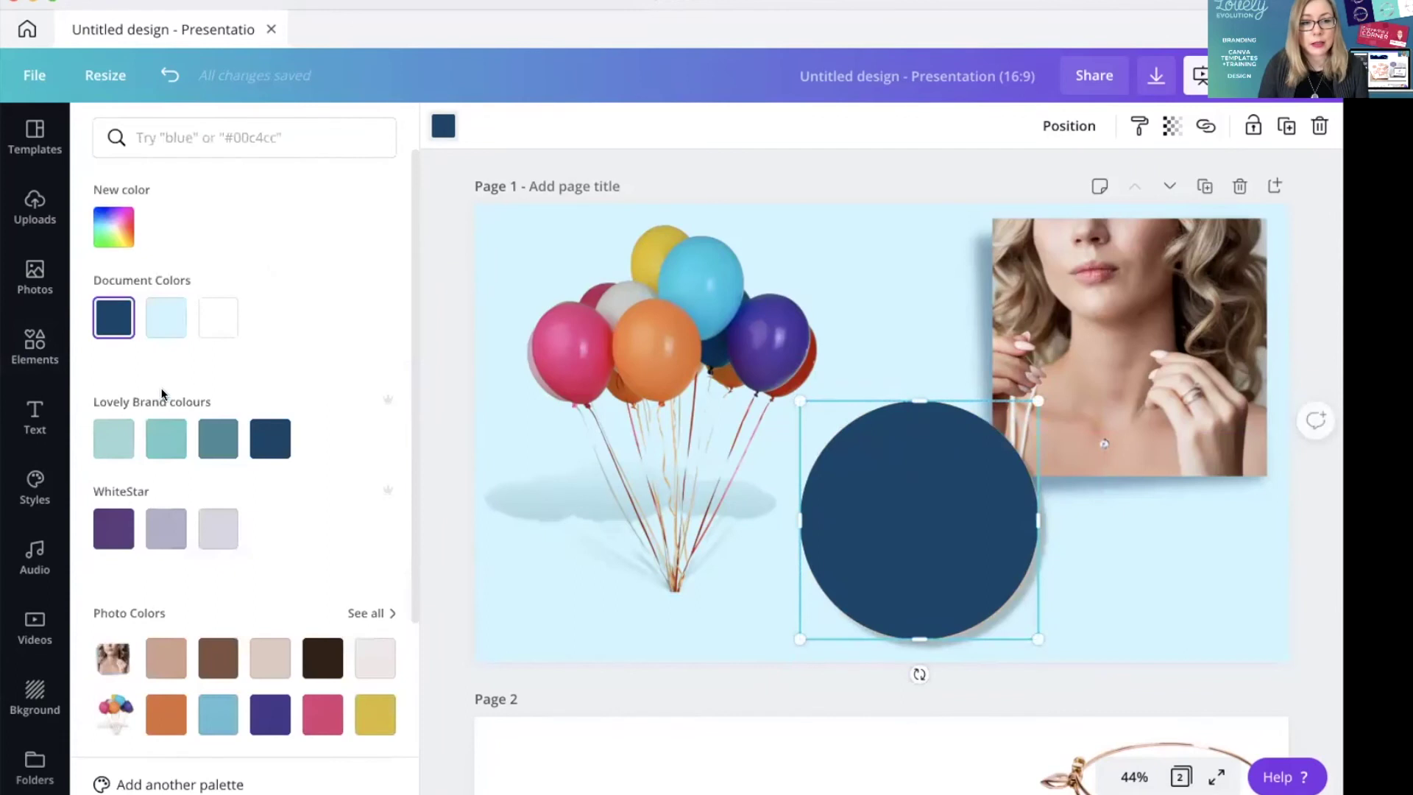
left_click(165, 439)
left_click_drag(978, 502, 962, 535)
left_click(218, 438)
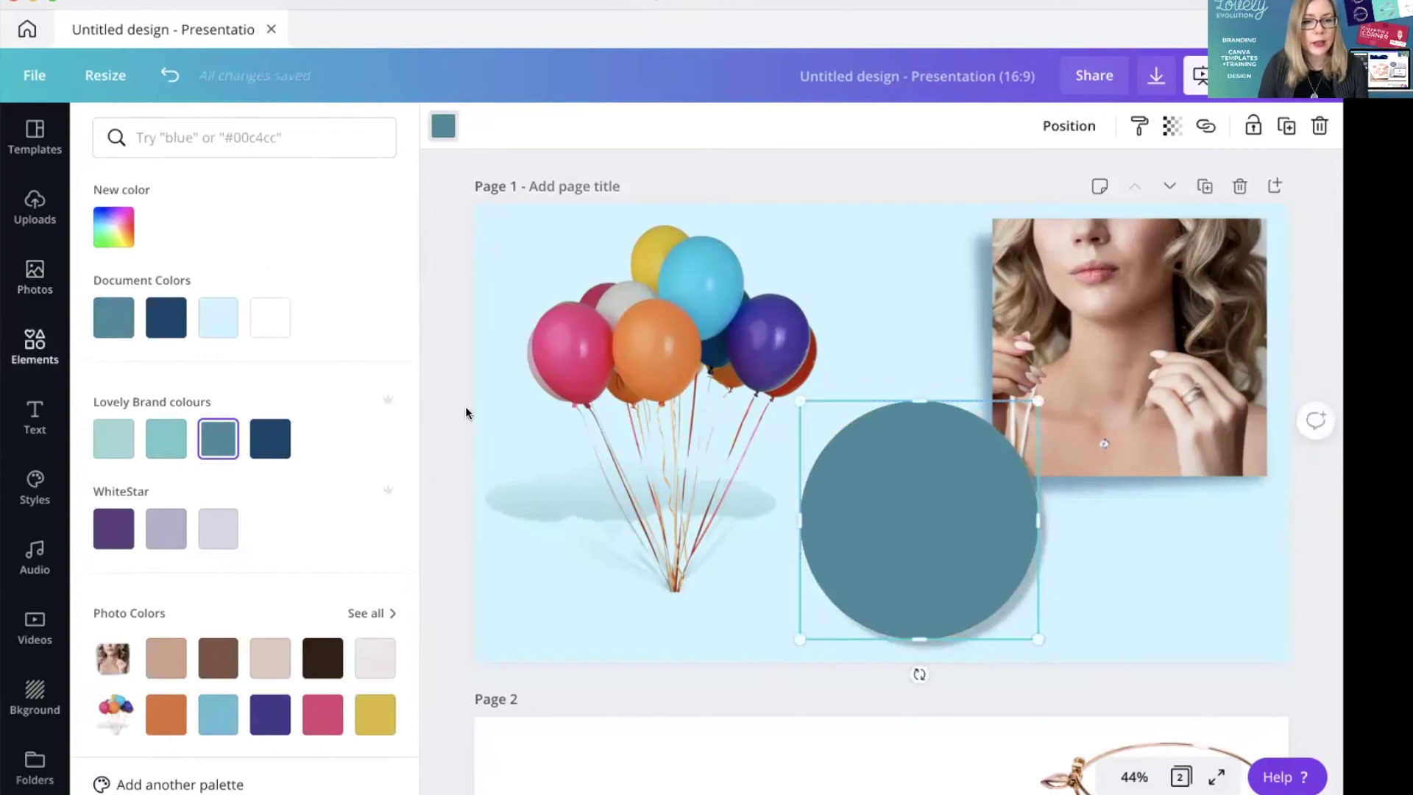
left_click(34, 418)
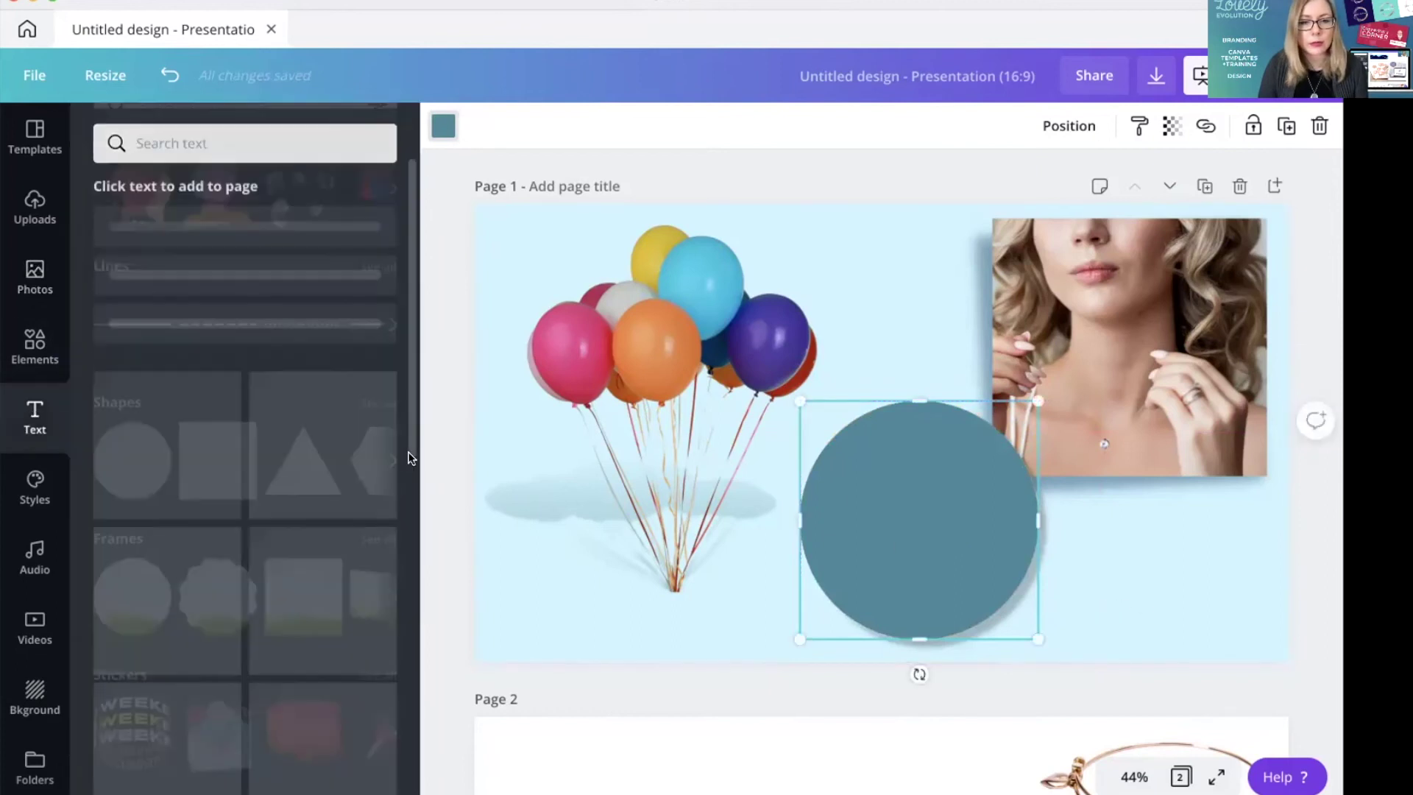
Add a heading to page 1 and move it onto the teal circle, zoomed to 125%.
left_click(221, 246)
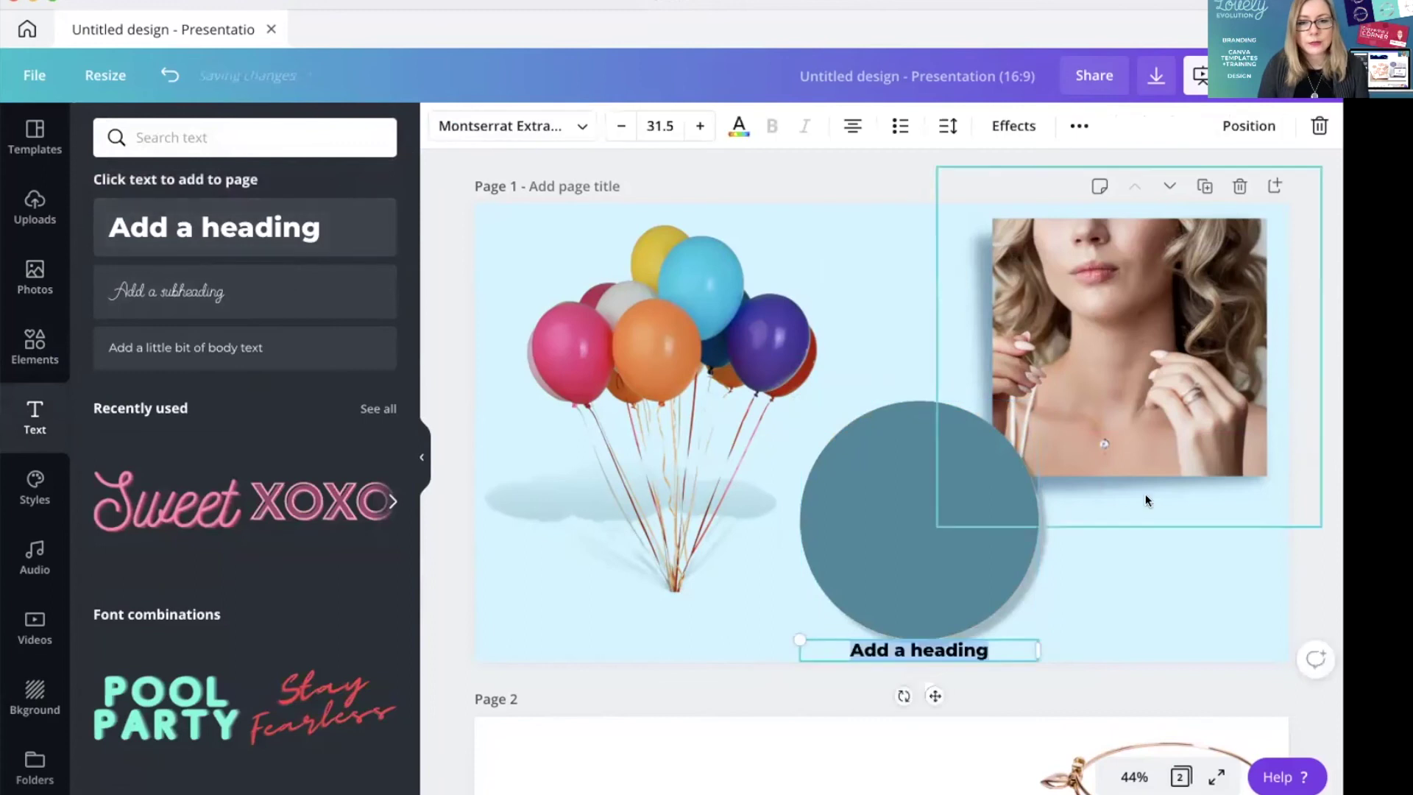
left_click(1200, 659)
left_click_drag(952, 555, 947, 574)
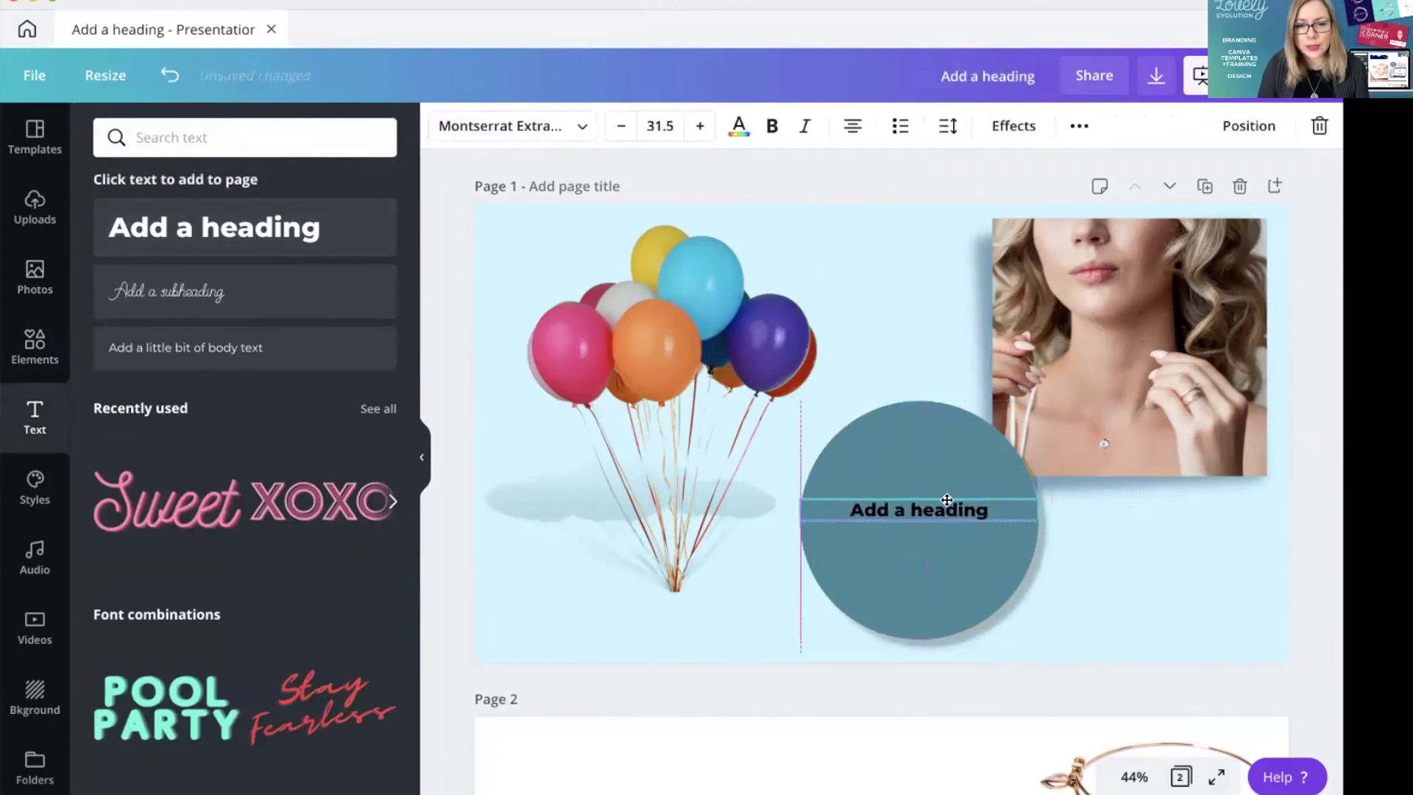
left_click(947, 574)
left_click(1137, 777)
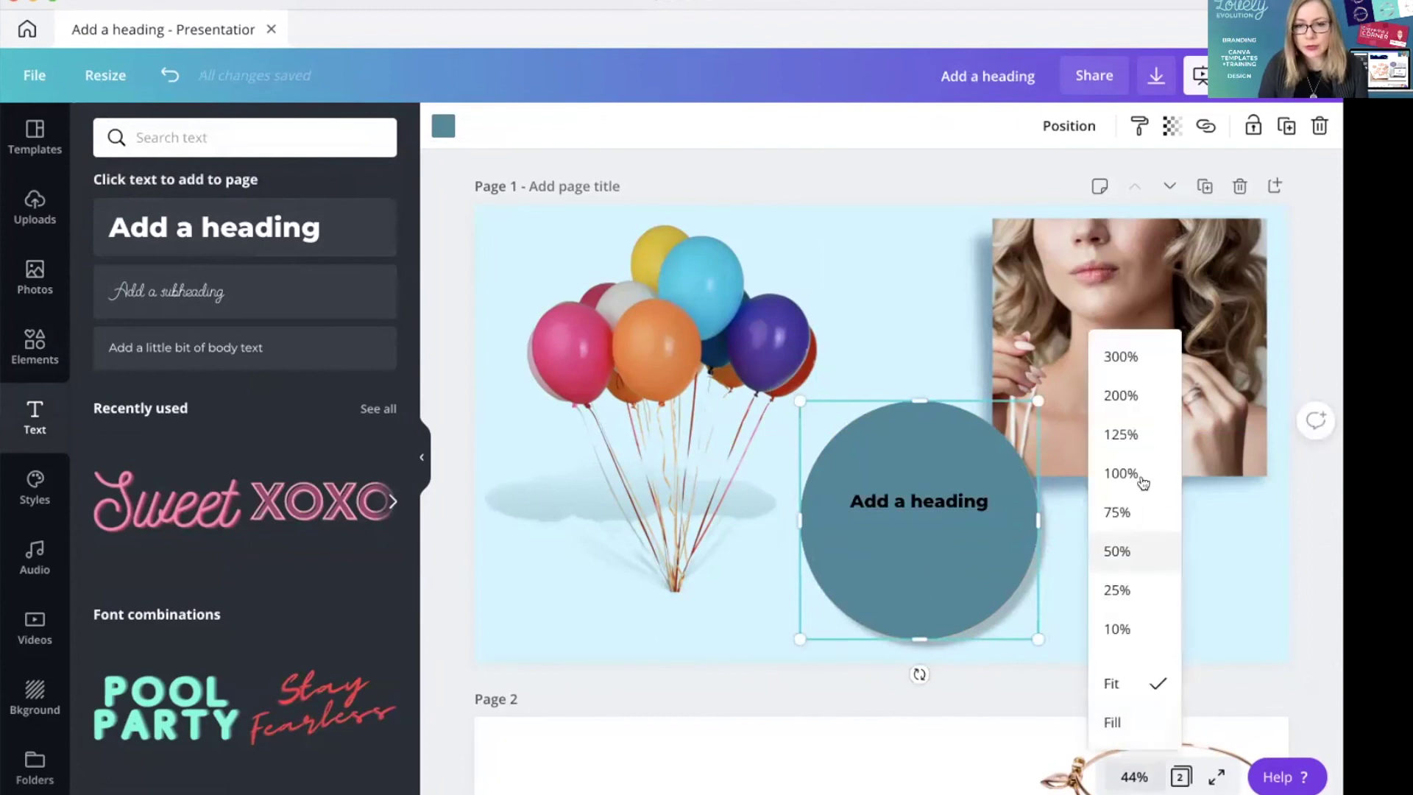
left_click(1137, 433)
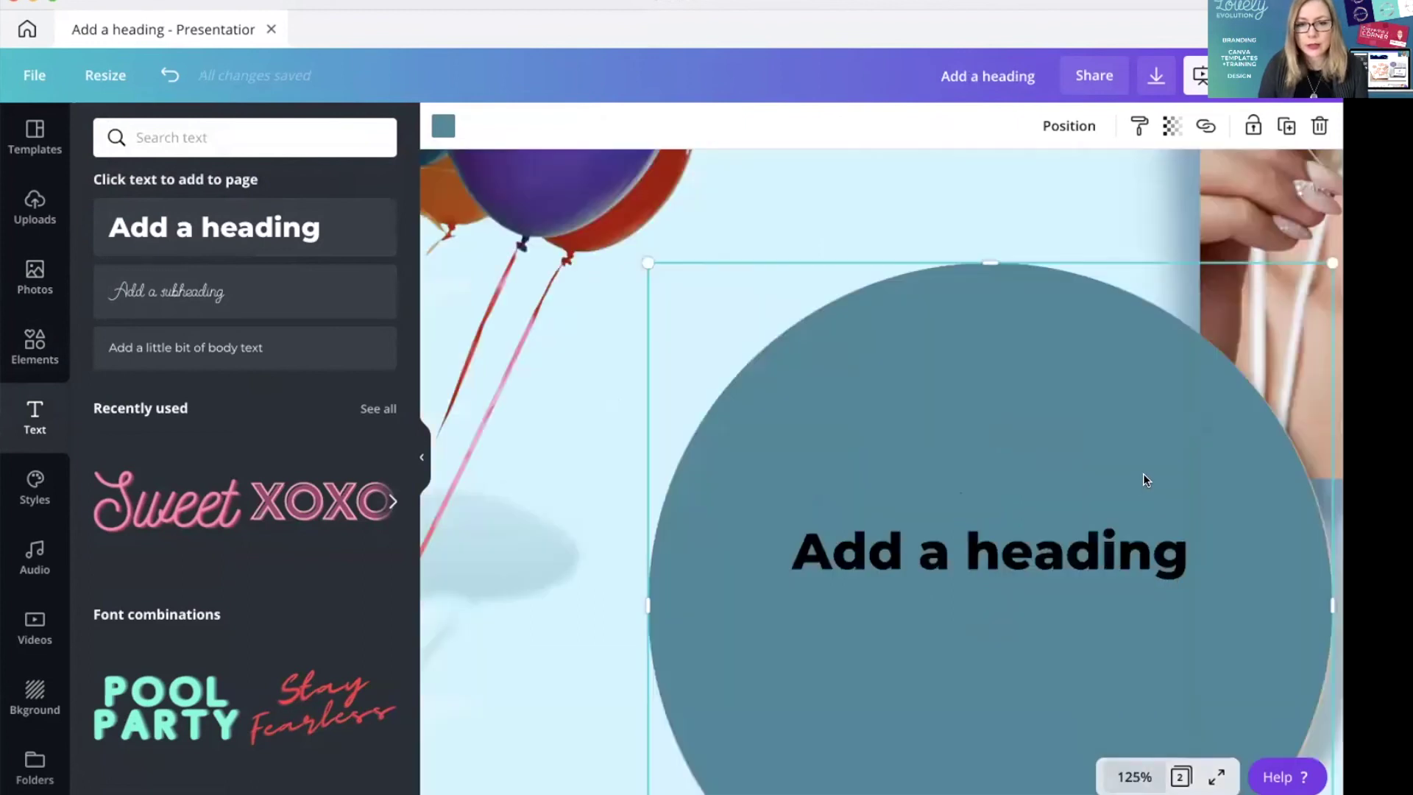
left_click(422, 457)
scroll(764, 476, "down", 4)
scroll(763, 477, "up", 2)
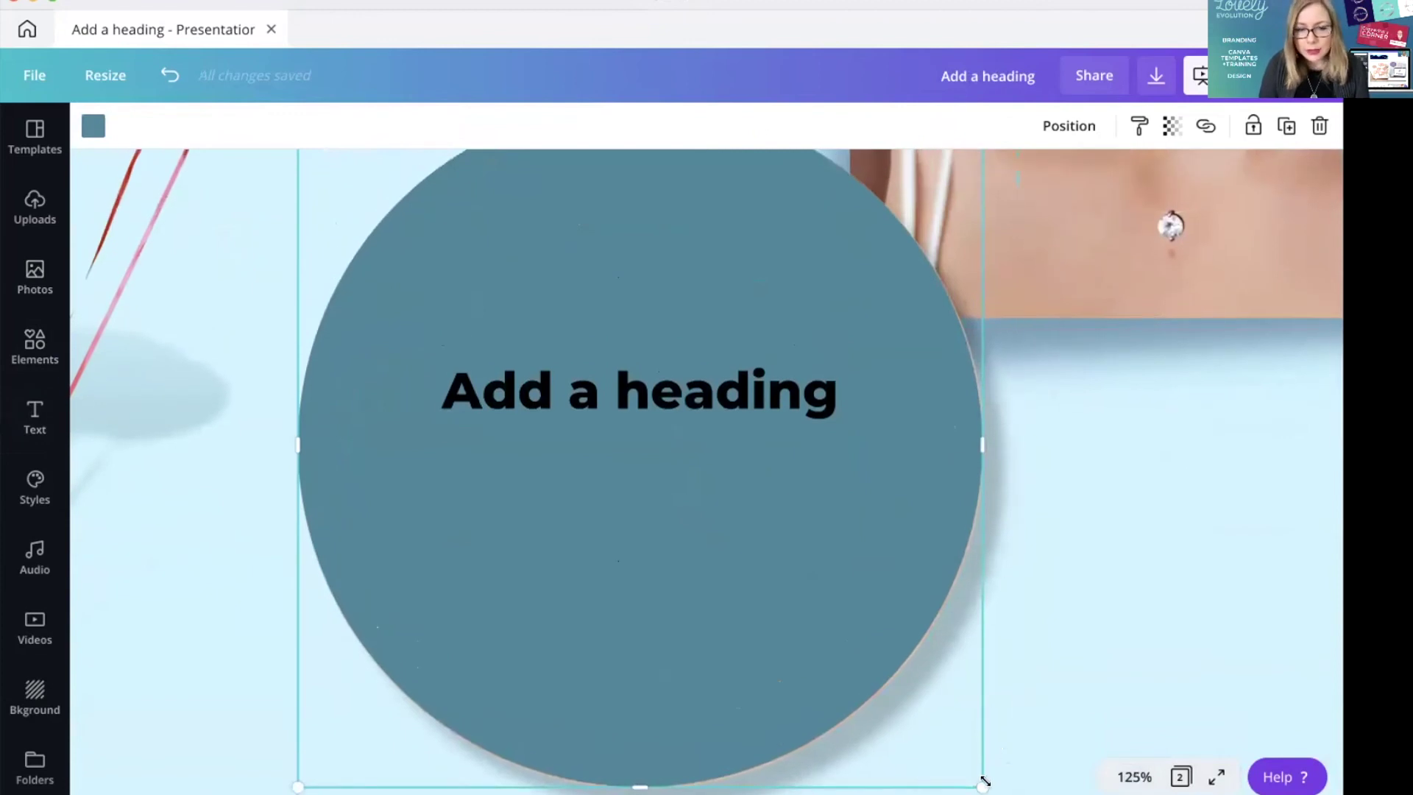
left_click_drag(984, 781, 988, 786)
scroll(930, 569, "up", 2)
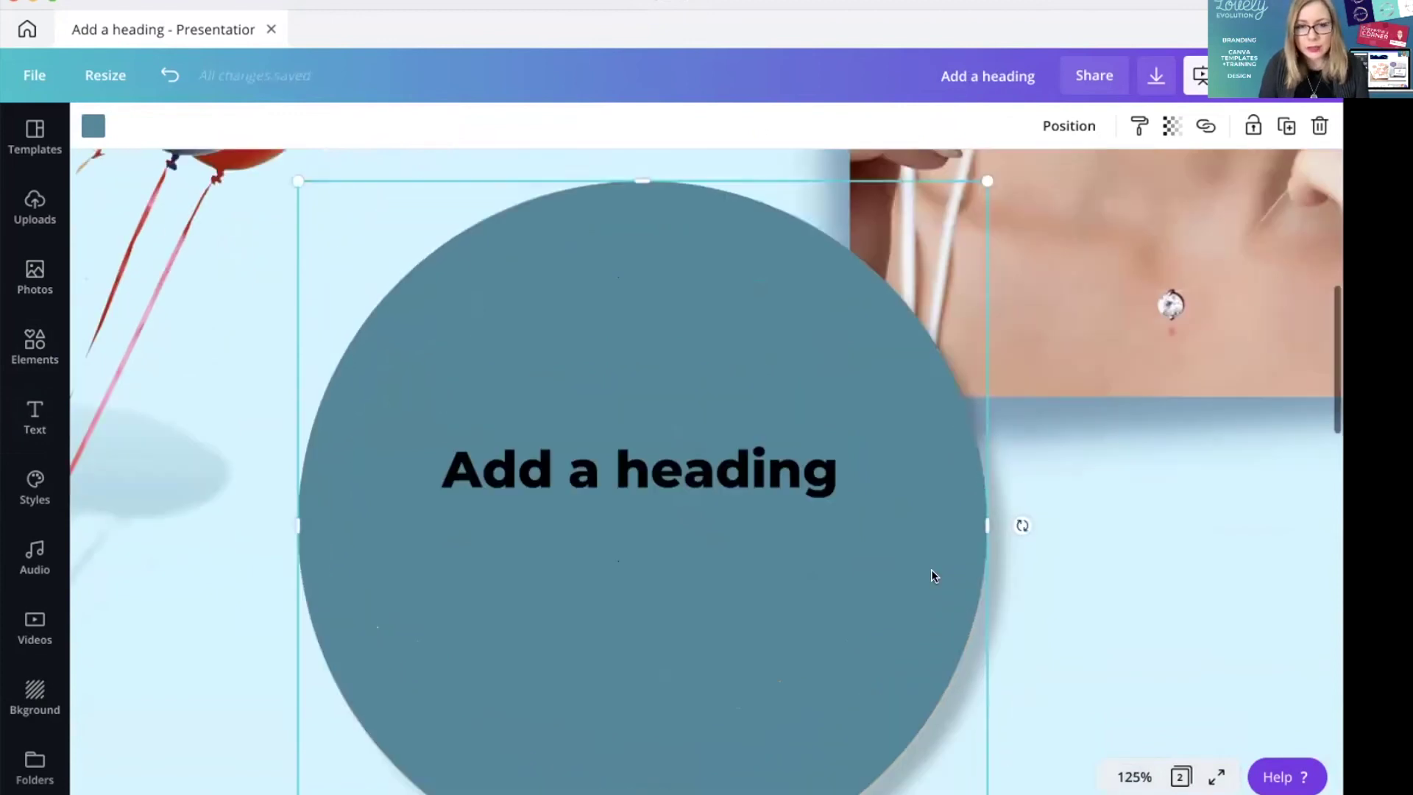
scroll(930, 569, "up", 1)
Make the heading text white and centre it on the teal circle.
left_click(615, 532)
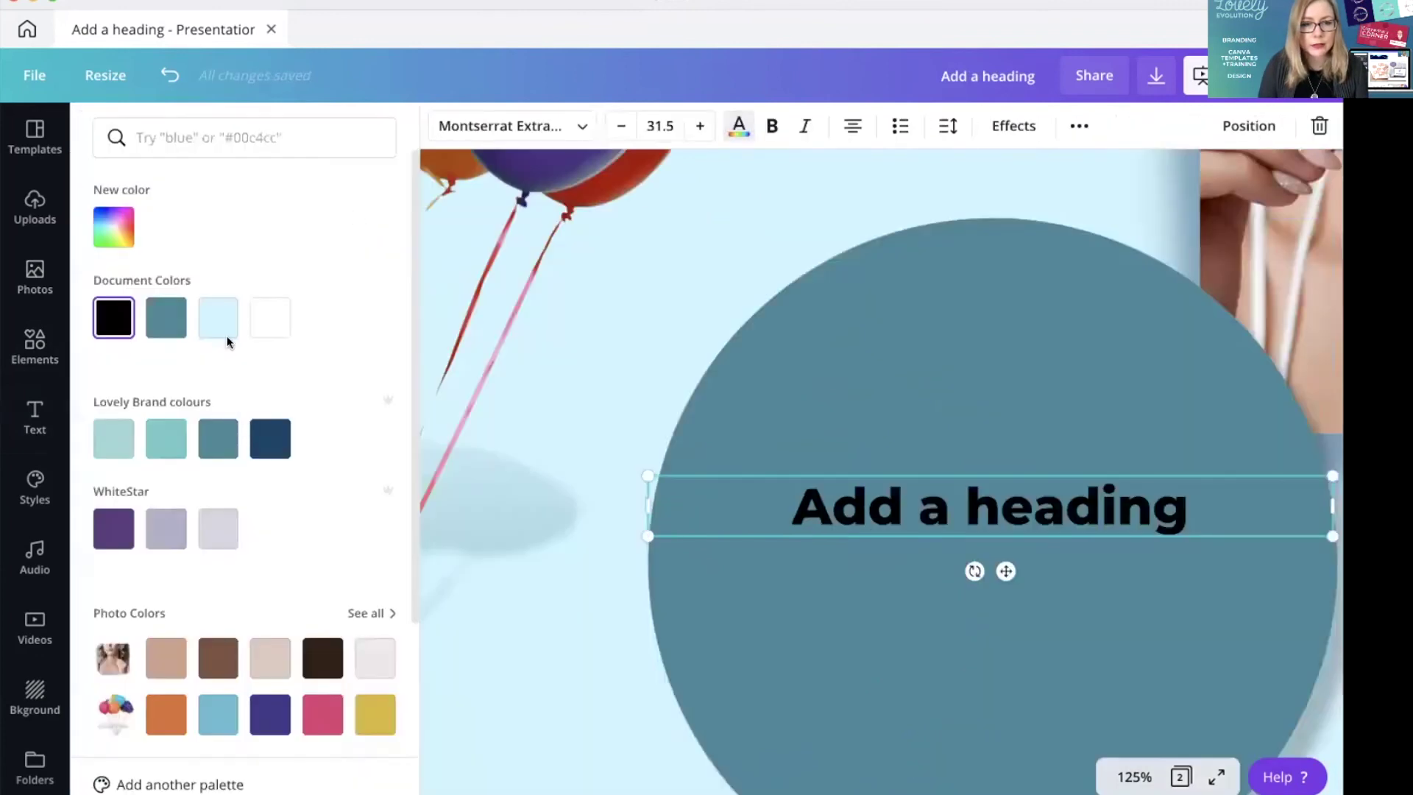
left_click(271, 318)
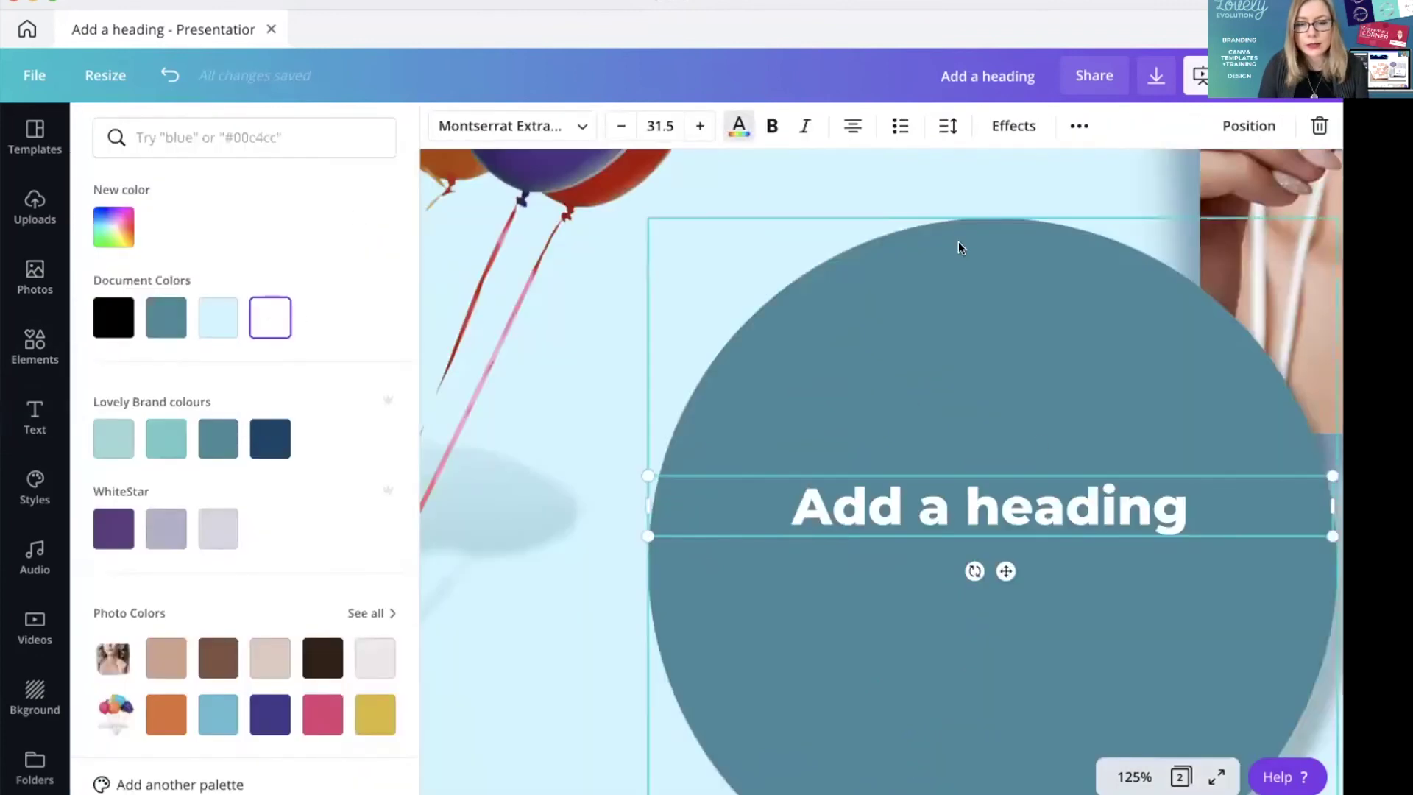
left_click(1135, 777)
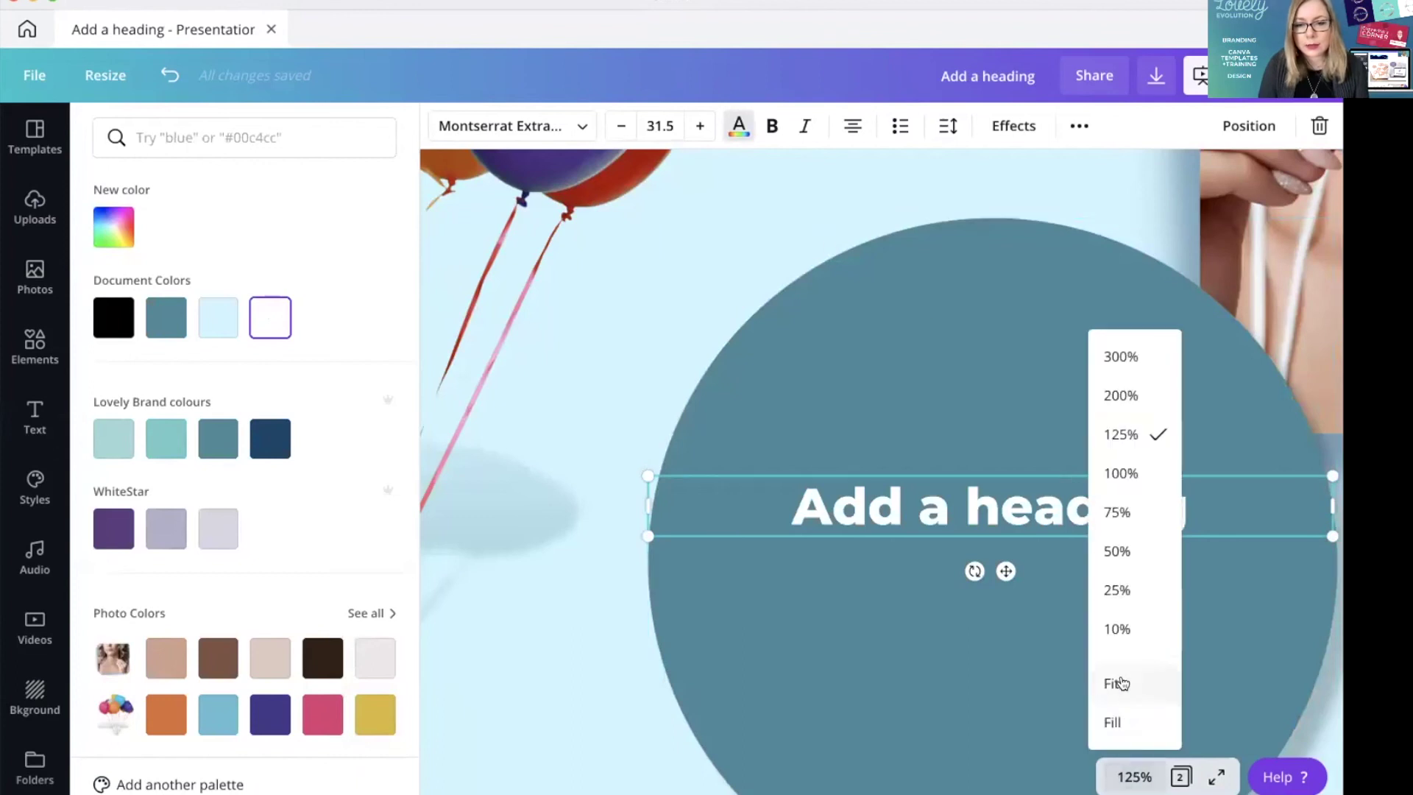
left_click(1120, 678)
left_click(1181, 551)
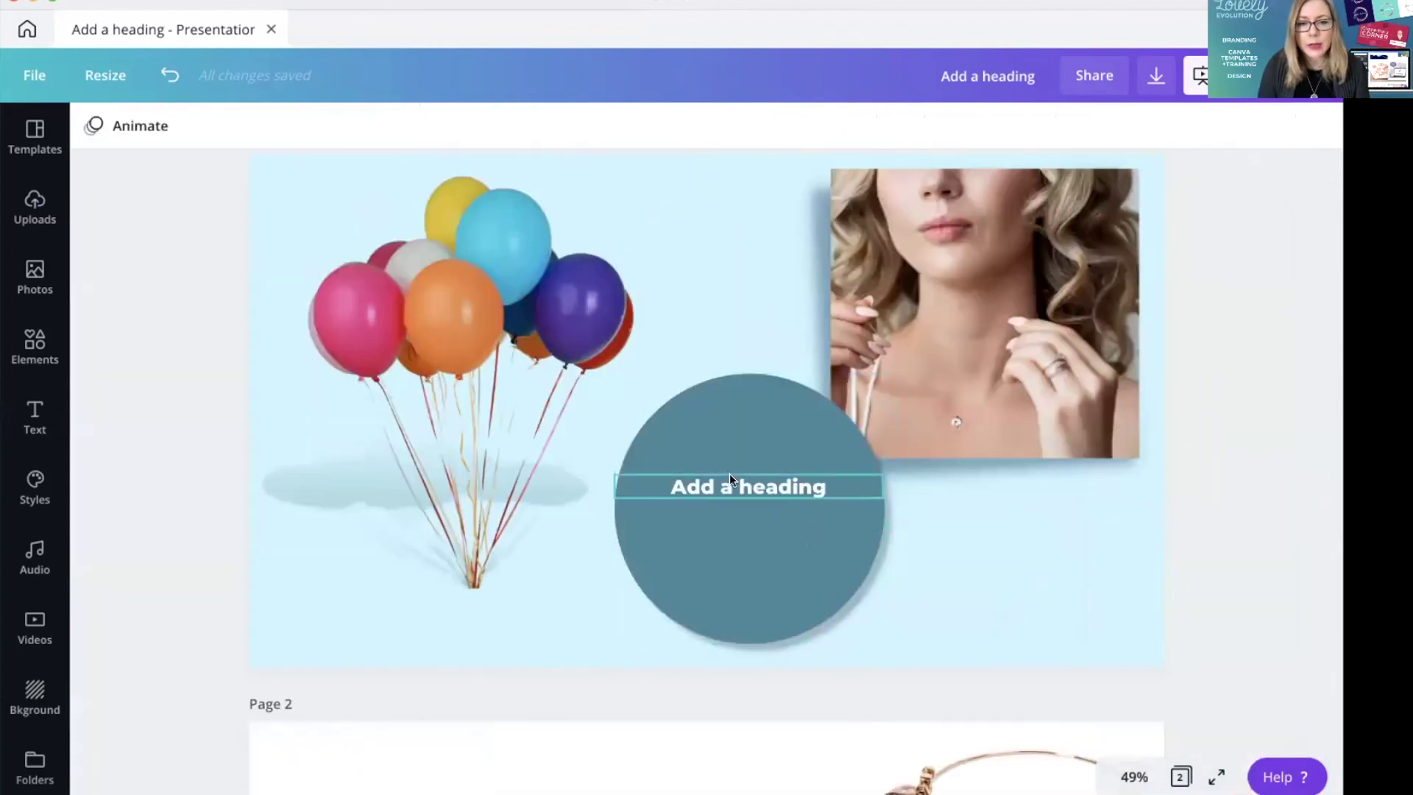
mouse_move(733, 483)
left_mouse_down()
mouse_move(741, 463)
mouse_move(726, 448)
mouse_move(728, 463)
left_mouse_up()
left_click(916, 626)
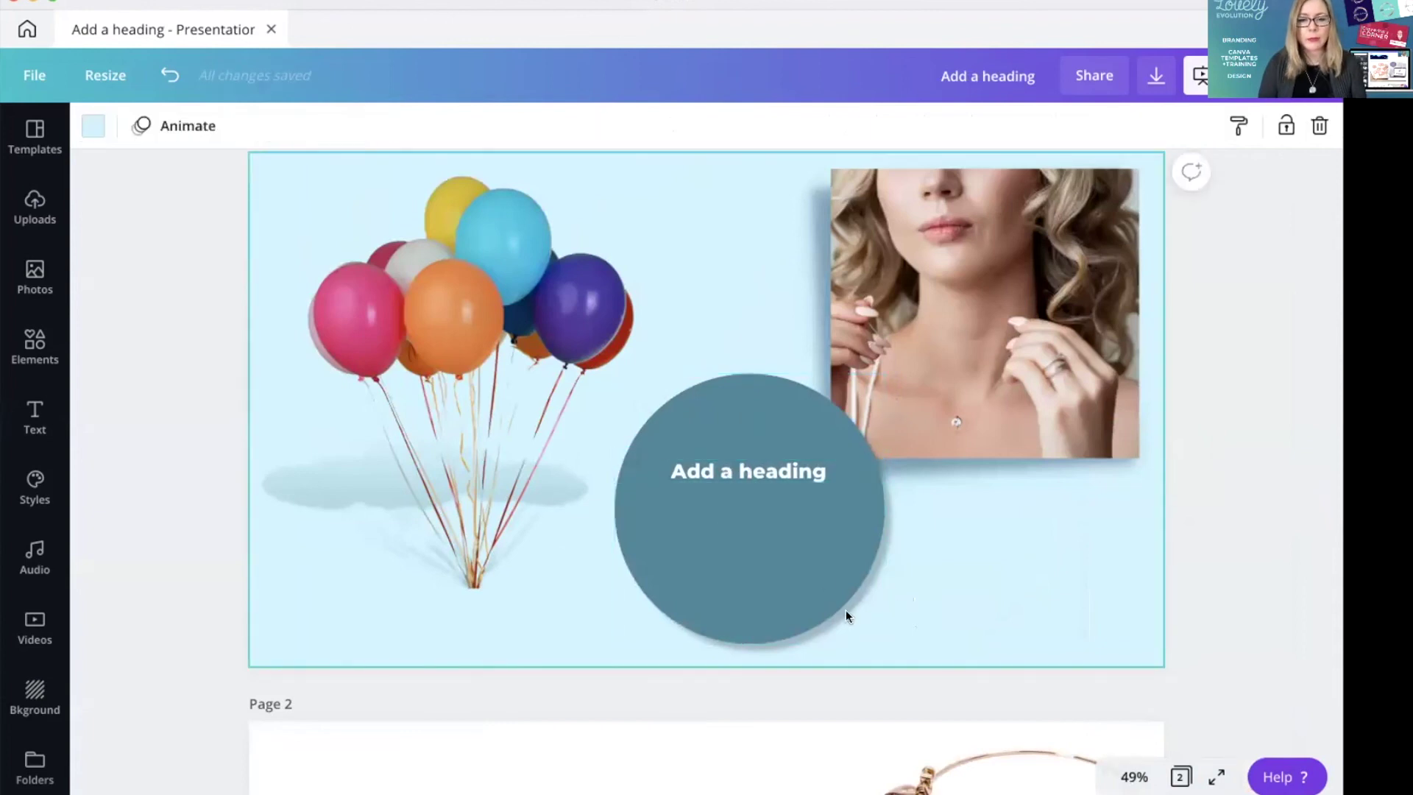
left_click(806, 550)
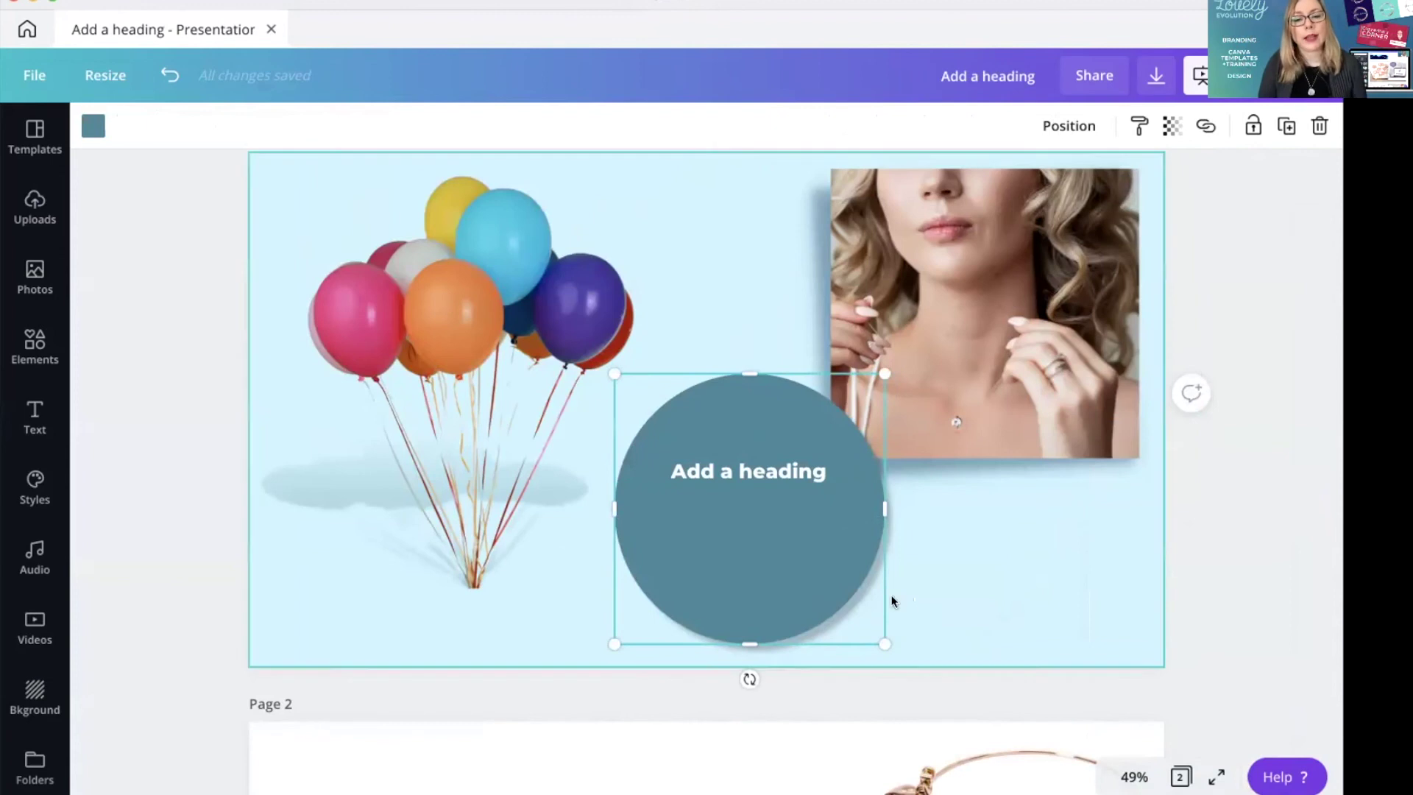
left_click_drag(778, 580, 731, 577)
left_click(875, 534)
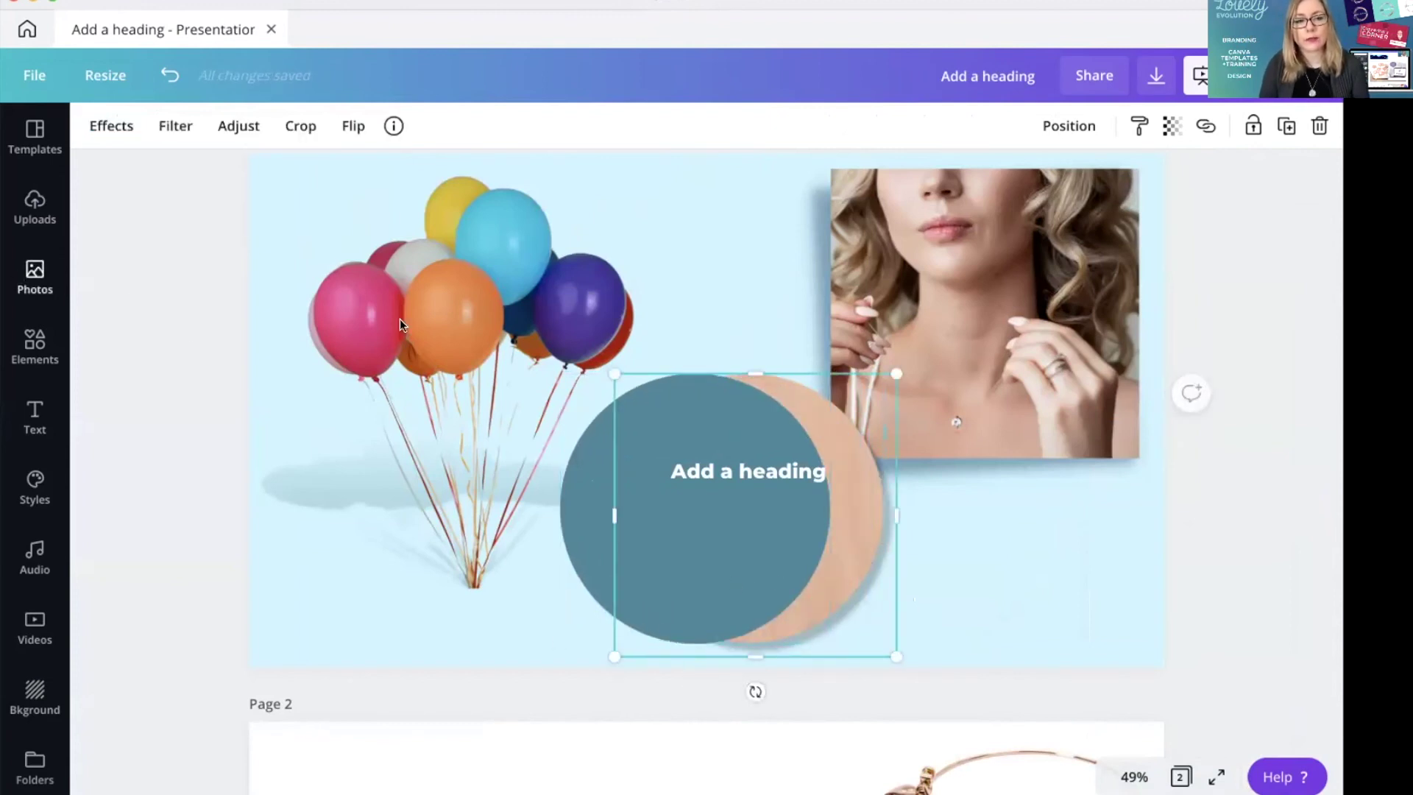
left_click(34, 276)
scroll(316, 662, "down", 1)
scroll(316, 644, "up", 1)
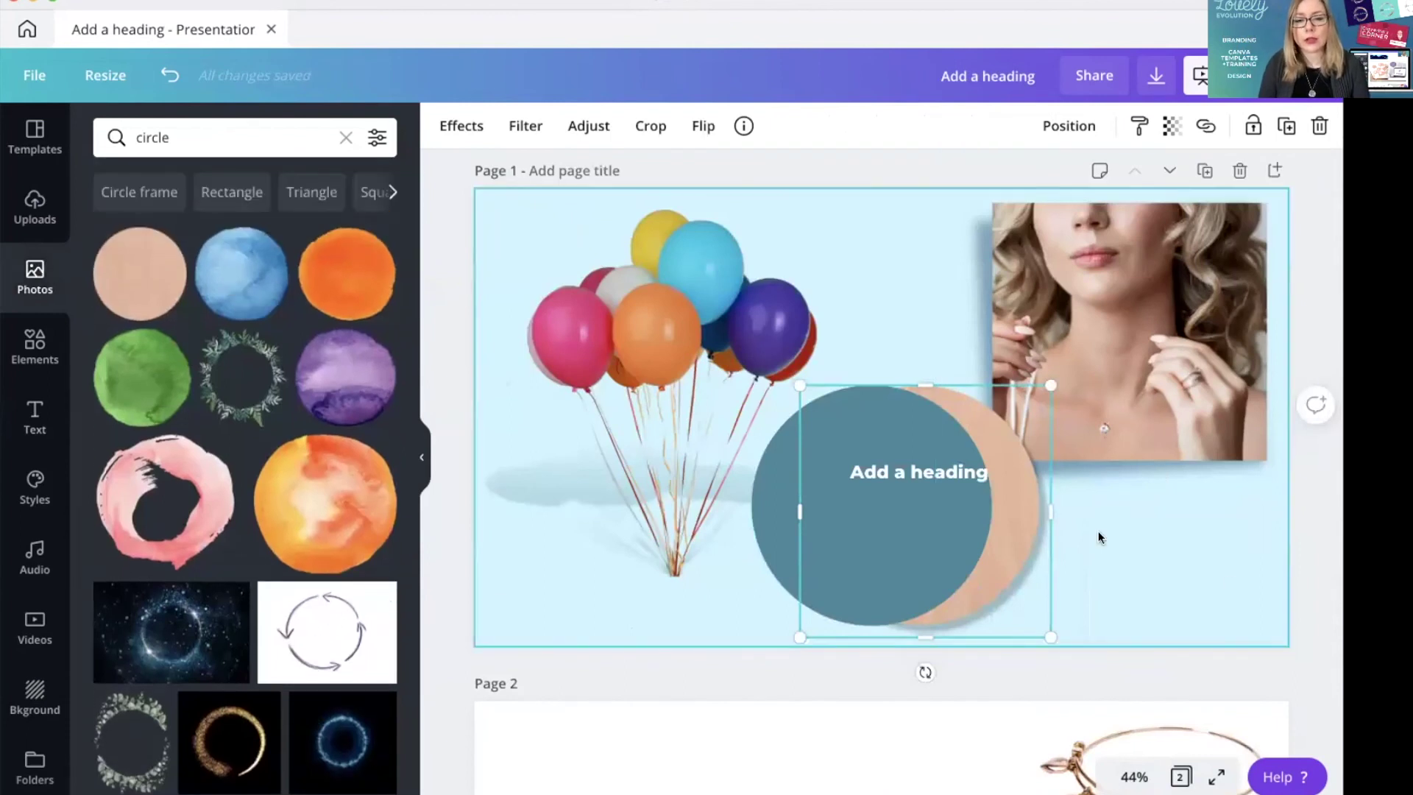
left_click(1163, 559)
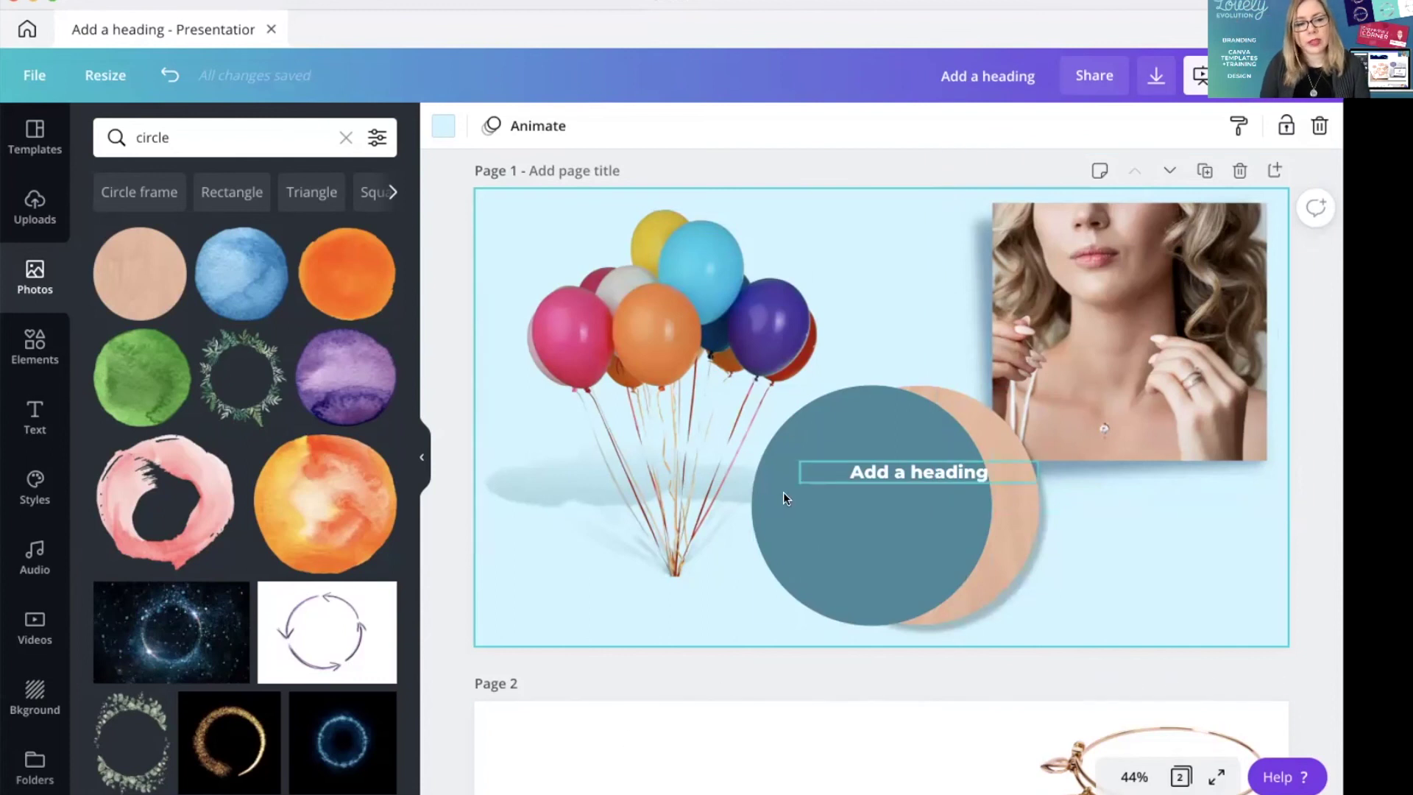
scroll(833, 505, "down", 2)
scroll(833, 505, "up", 2)
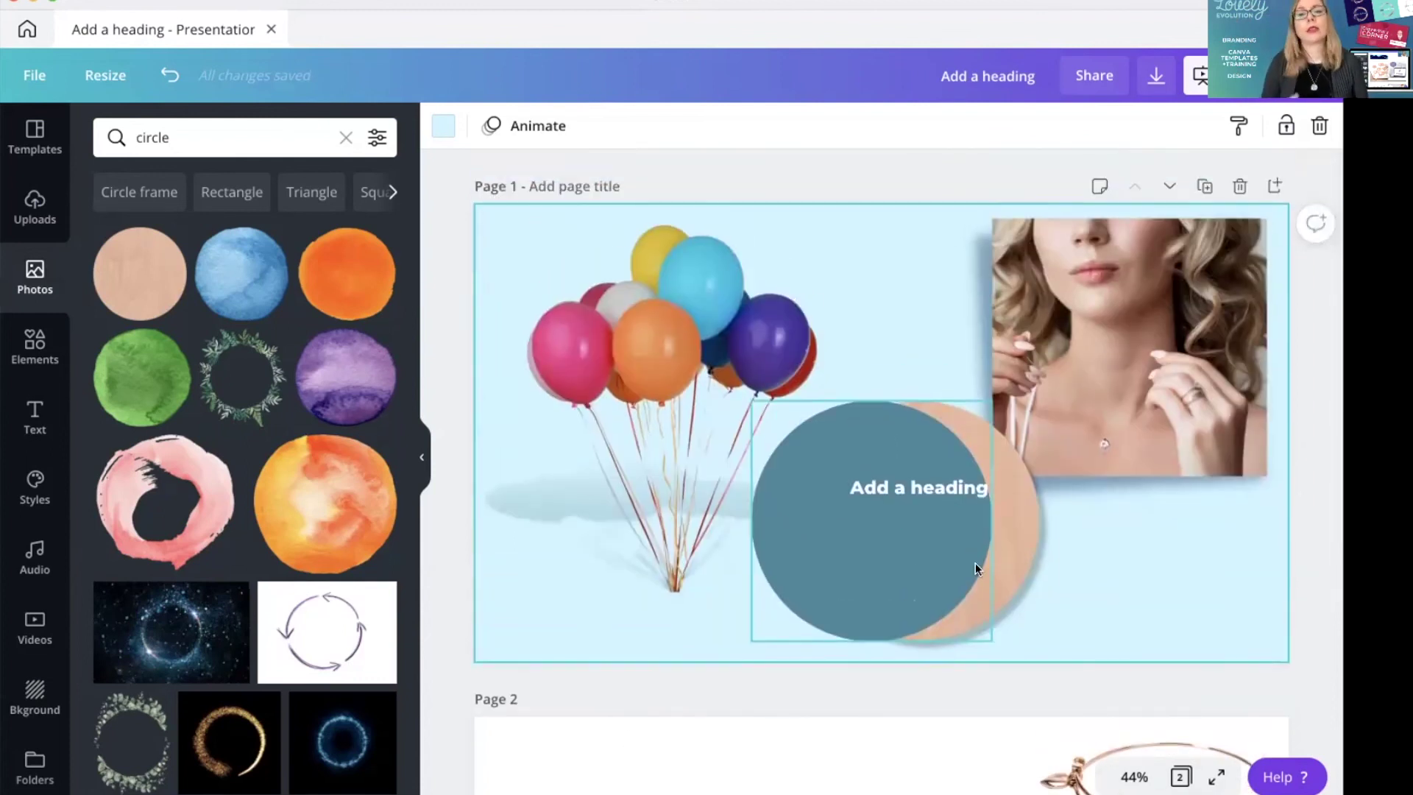
left_click(426, 456)
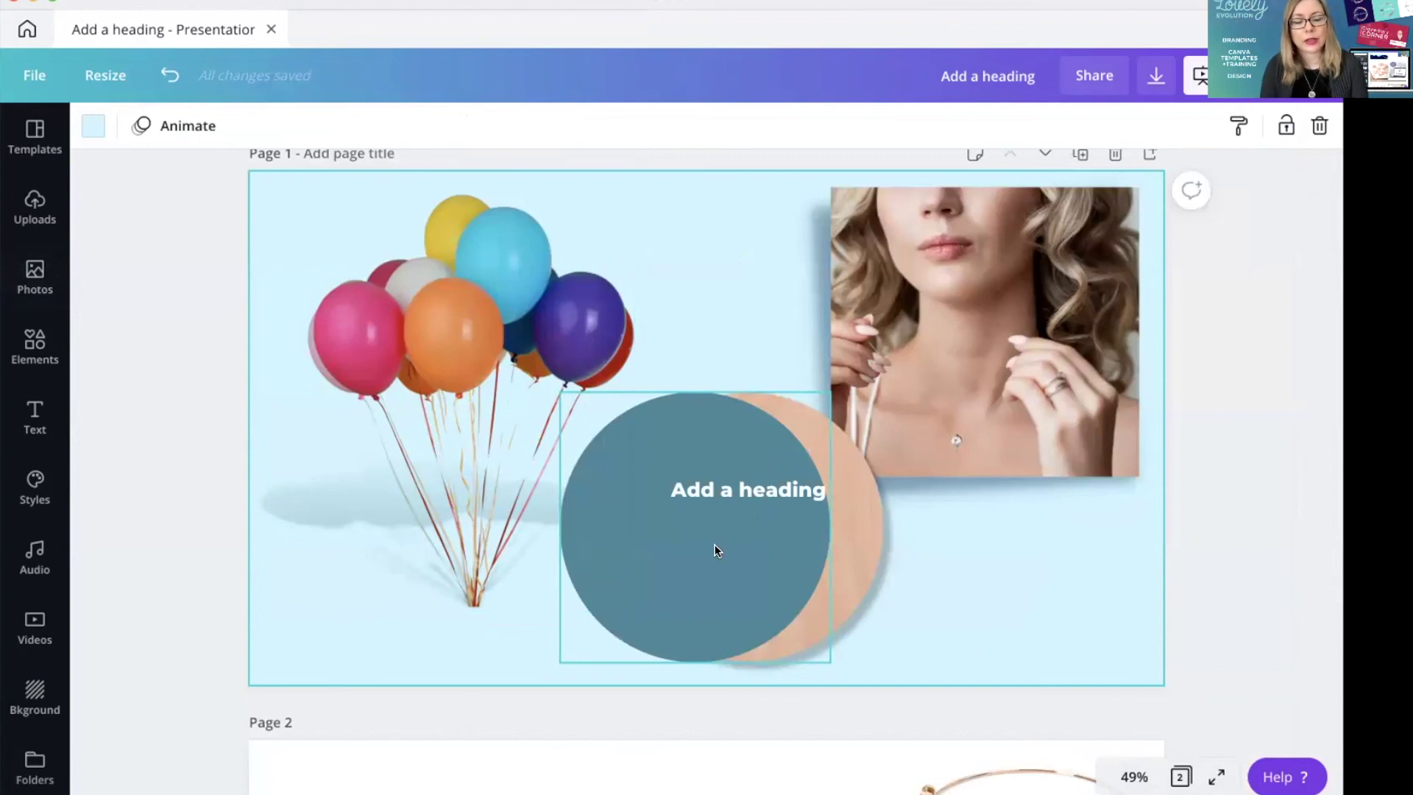
left_click_drag(714, 549, 766, 545)
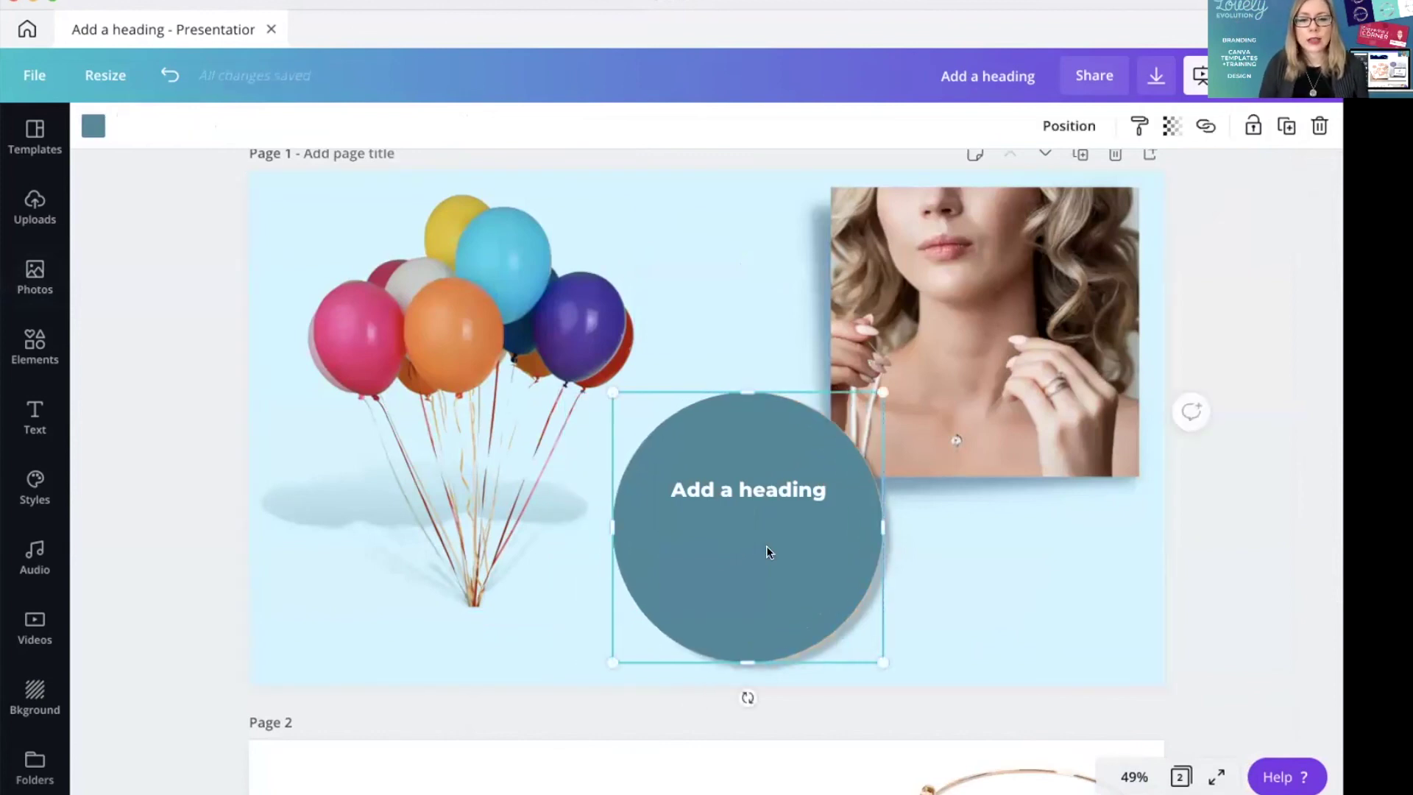
left_click(993, 563)
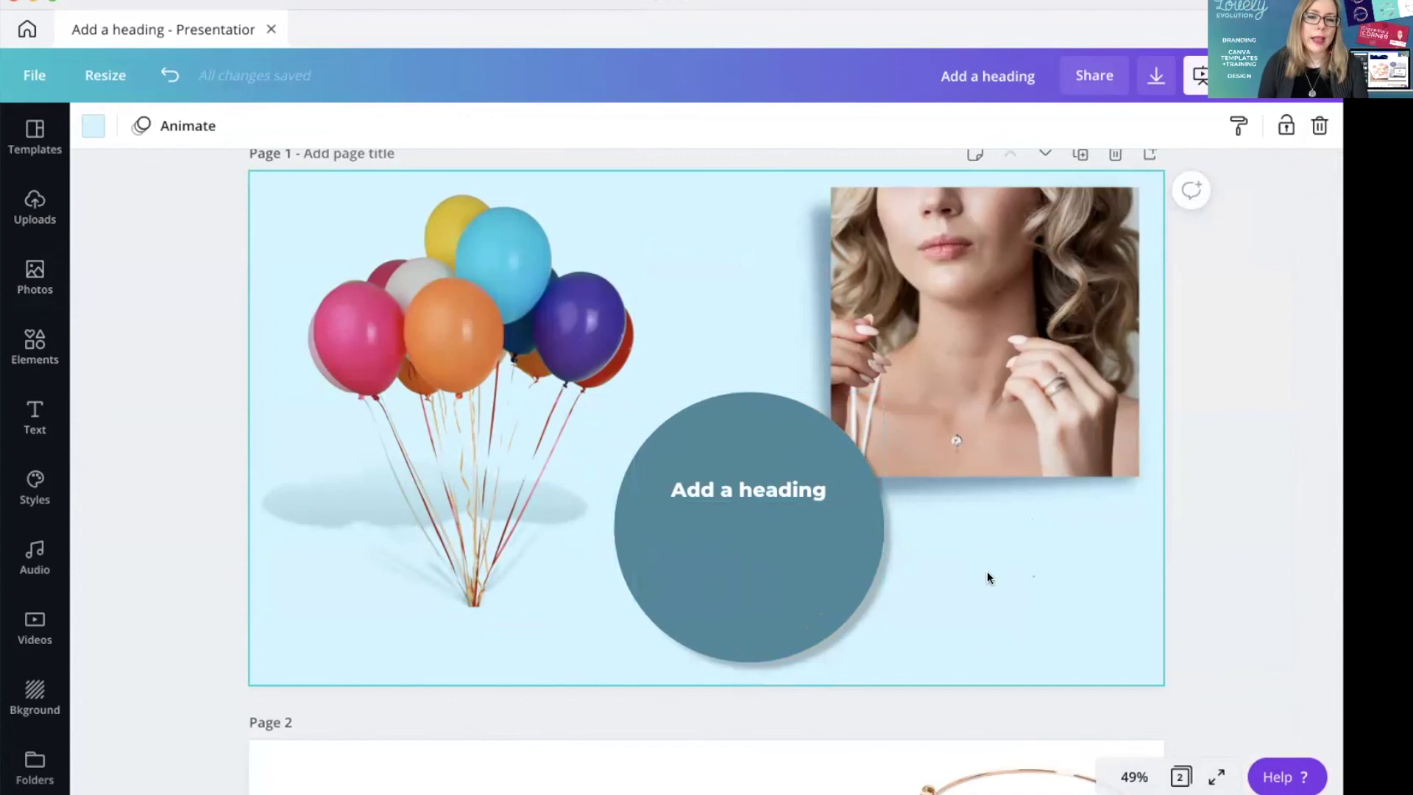
Browse all Featured elements, try the red-haired sticker at top right, then delete it.
left_click(37, 338)
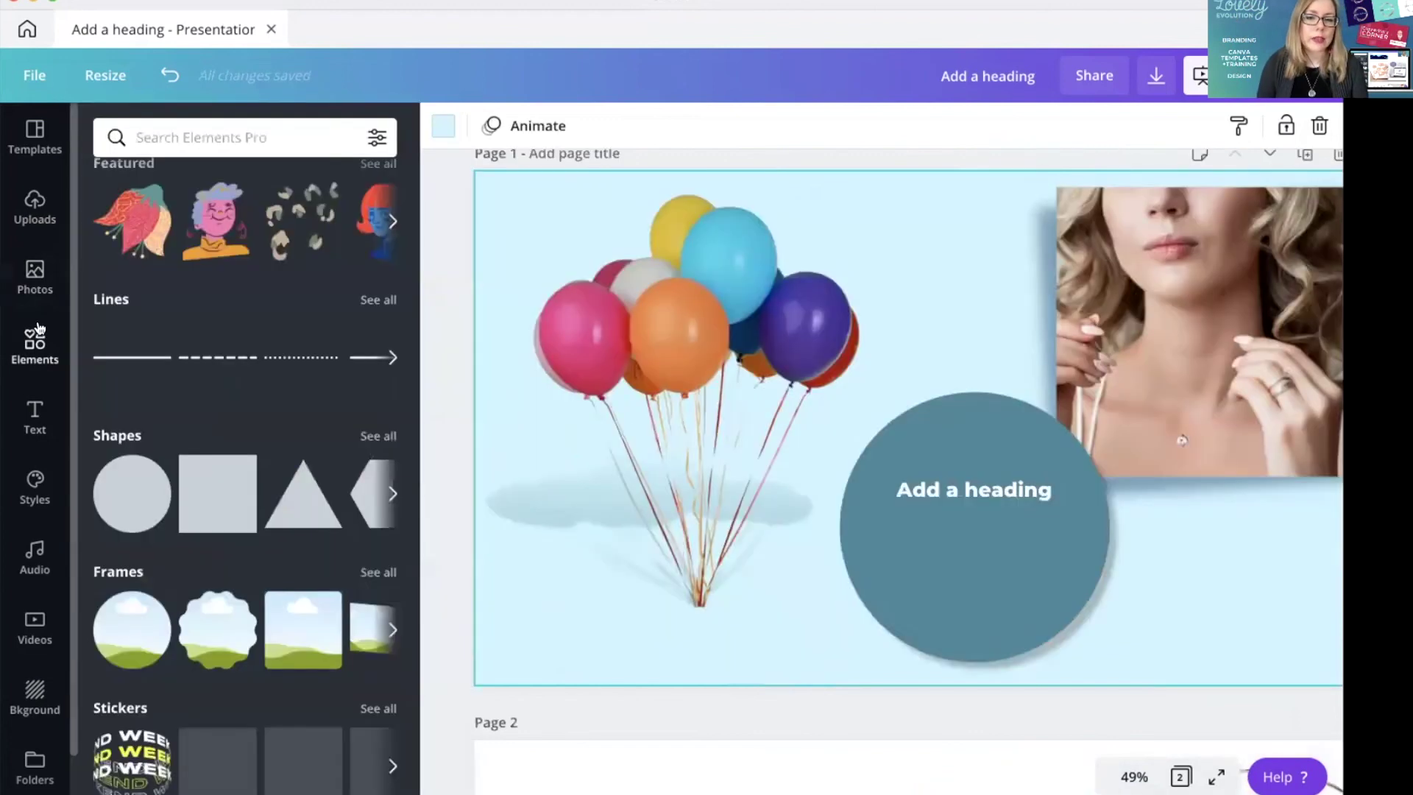
scroll(249, 637, "down", 3)
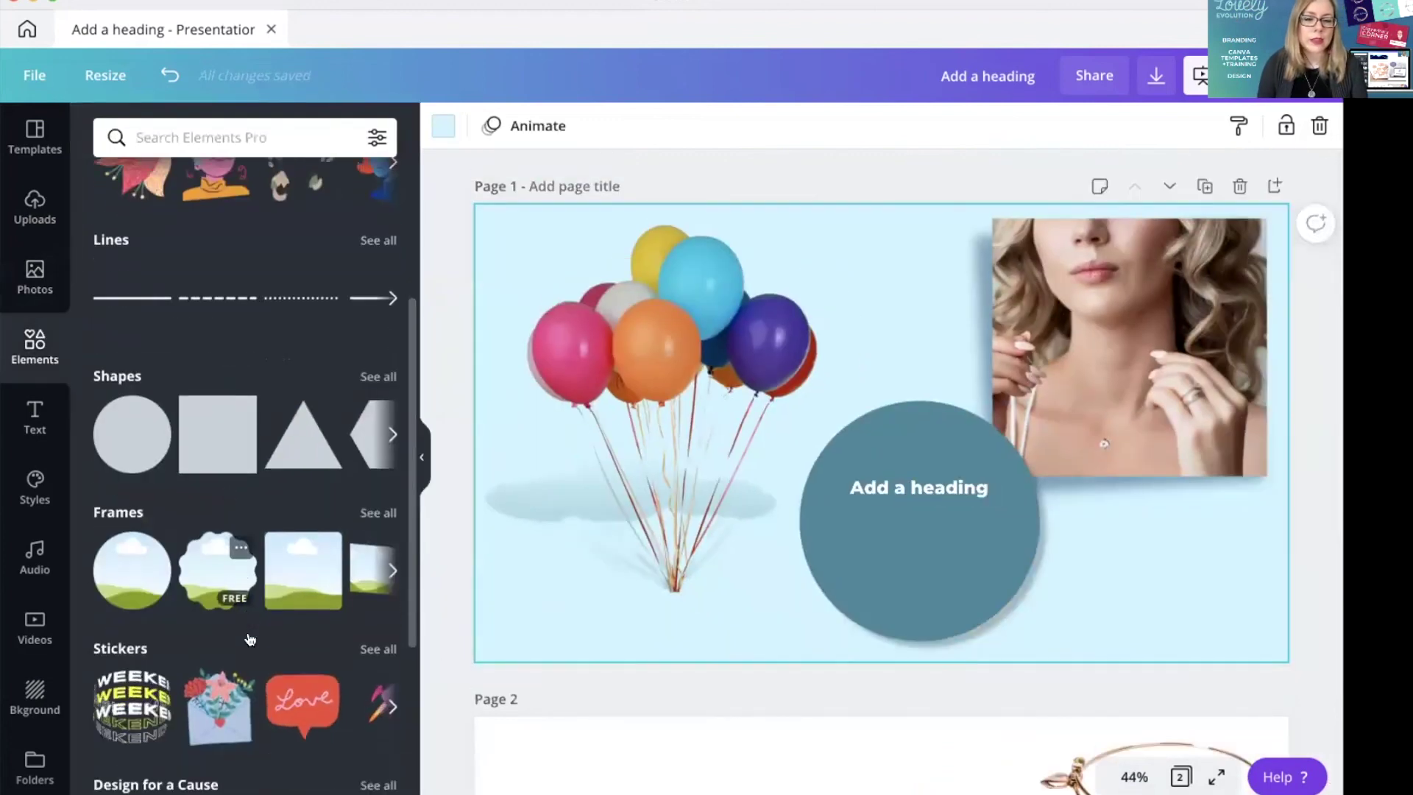
scroll(209, 485, "up", 5)
scroll(209, 485, "up", 2)
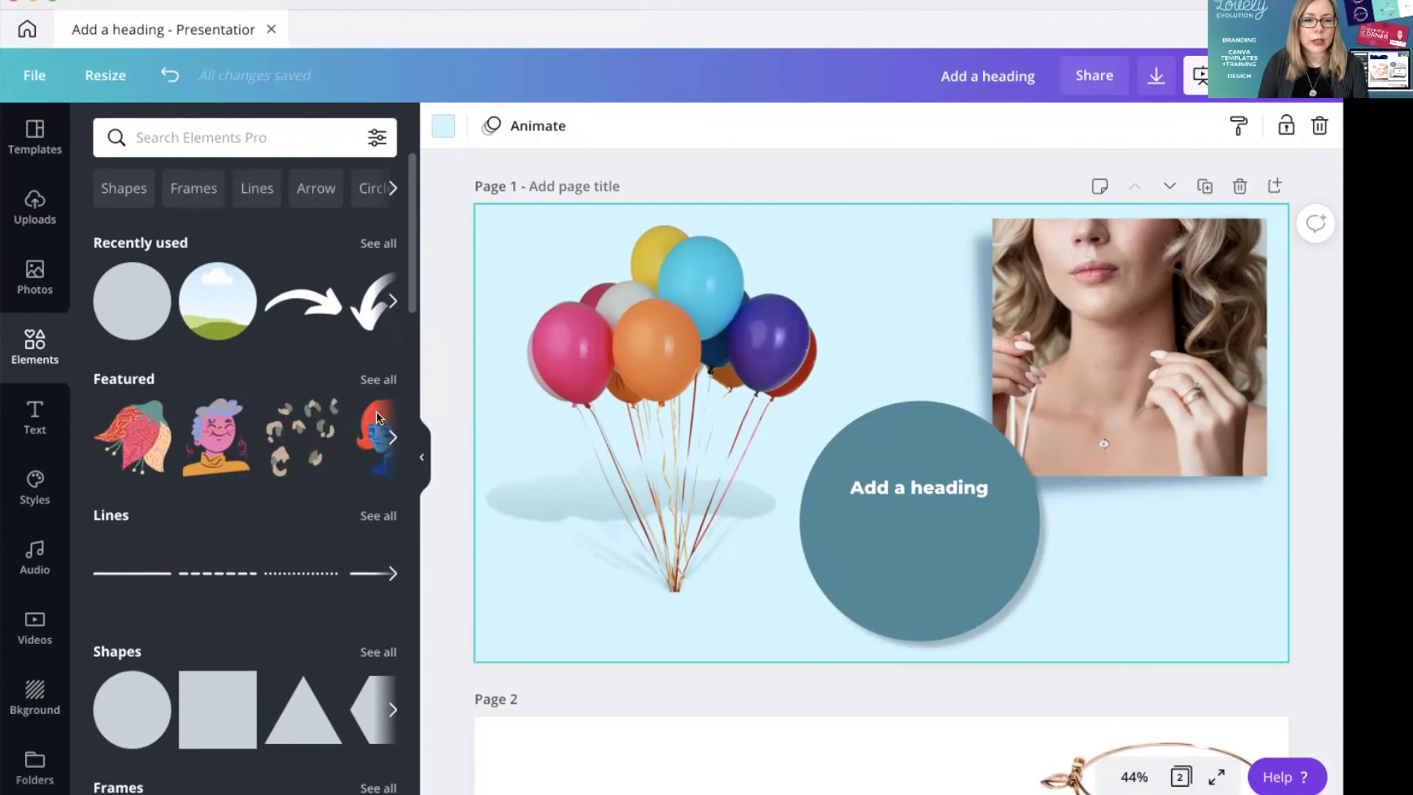
left_click(379, 379)
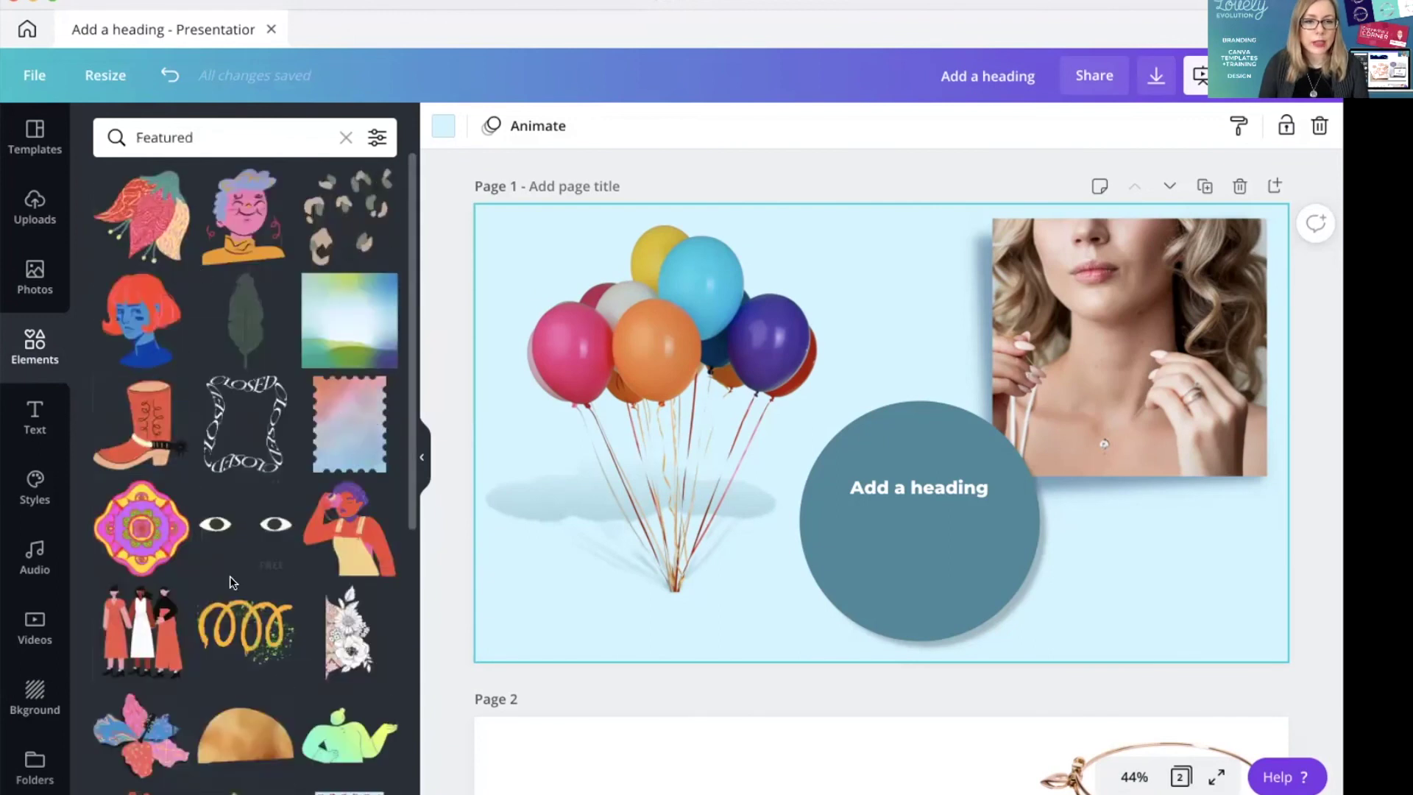
scroll(232, 583, "down", 1)
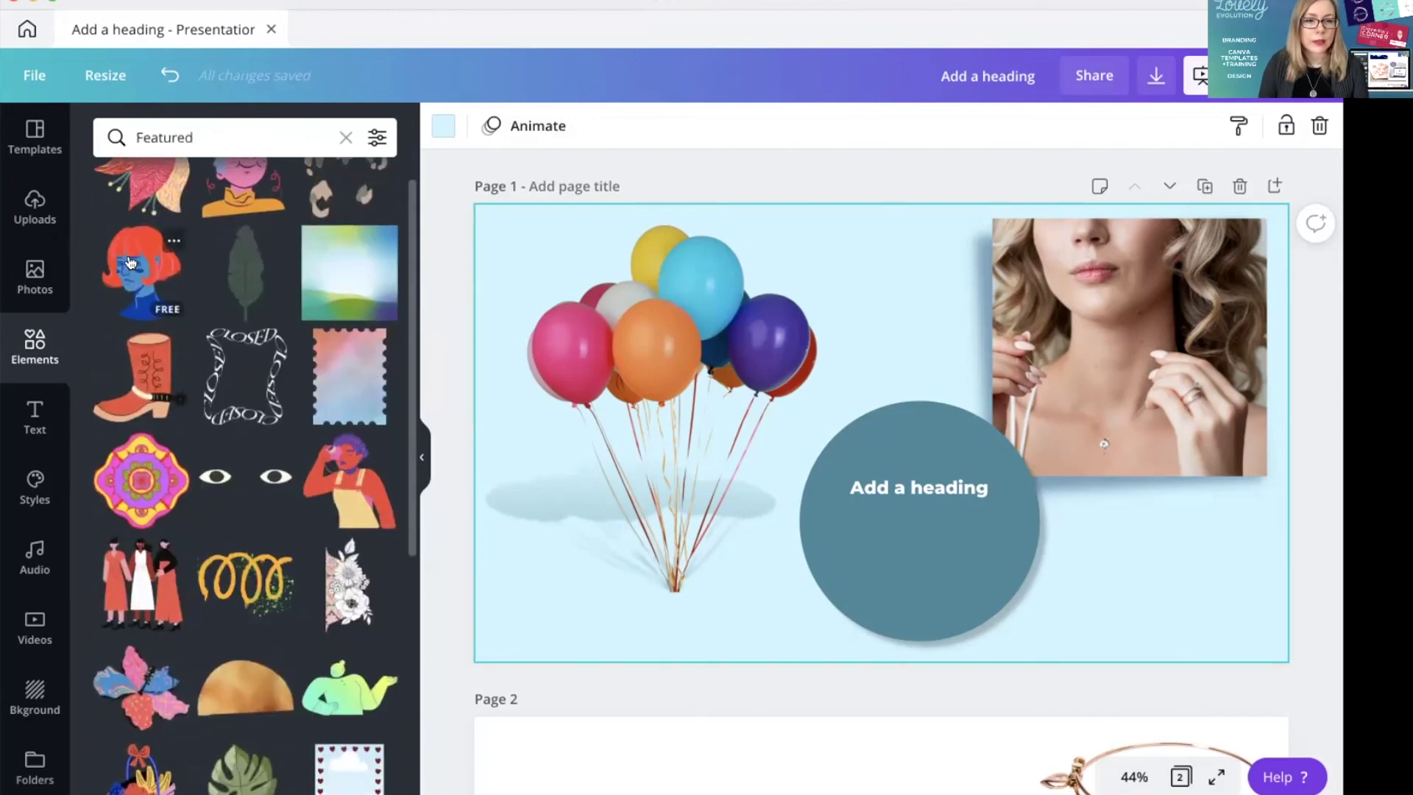
left_click(150, 300)
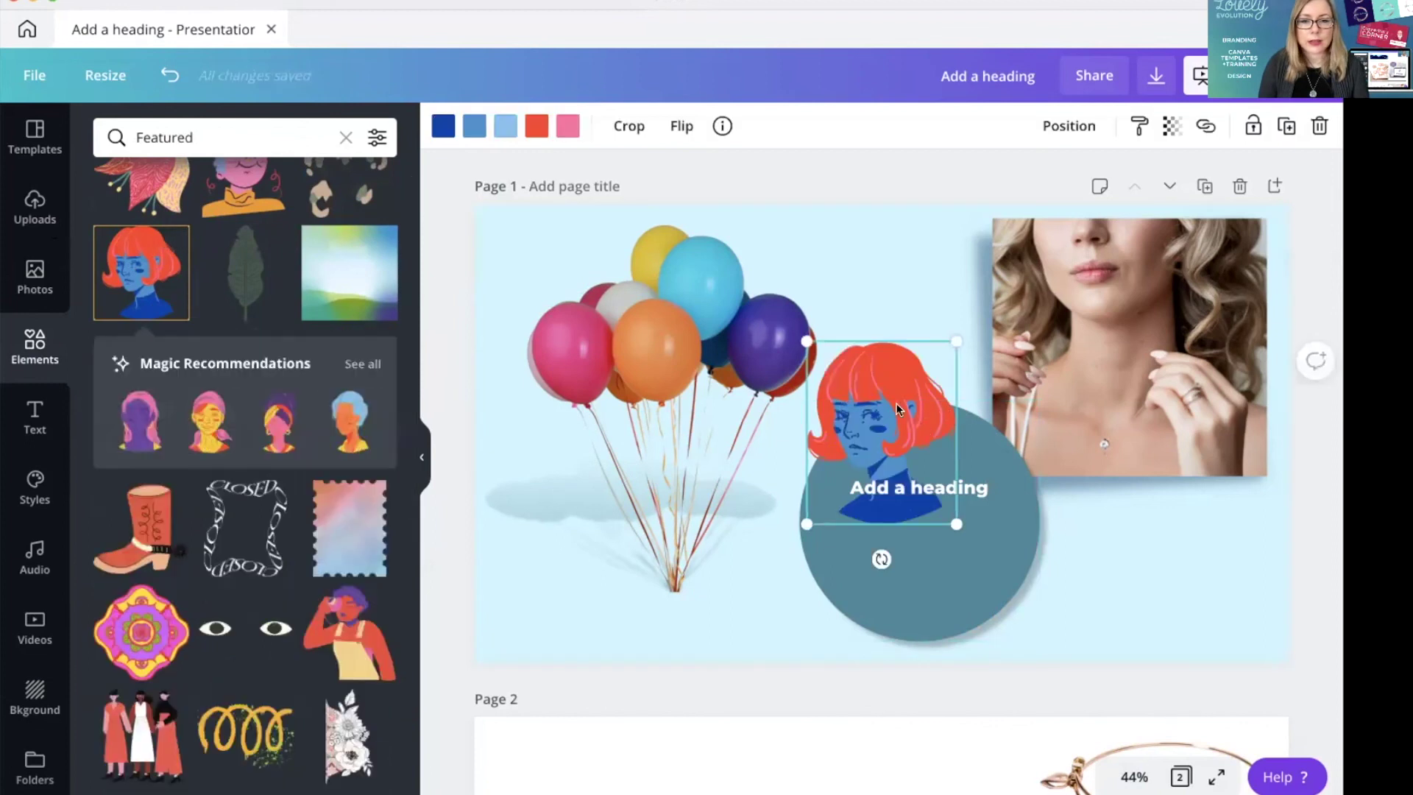
left_click_drag(868, 381, 893, 258)
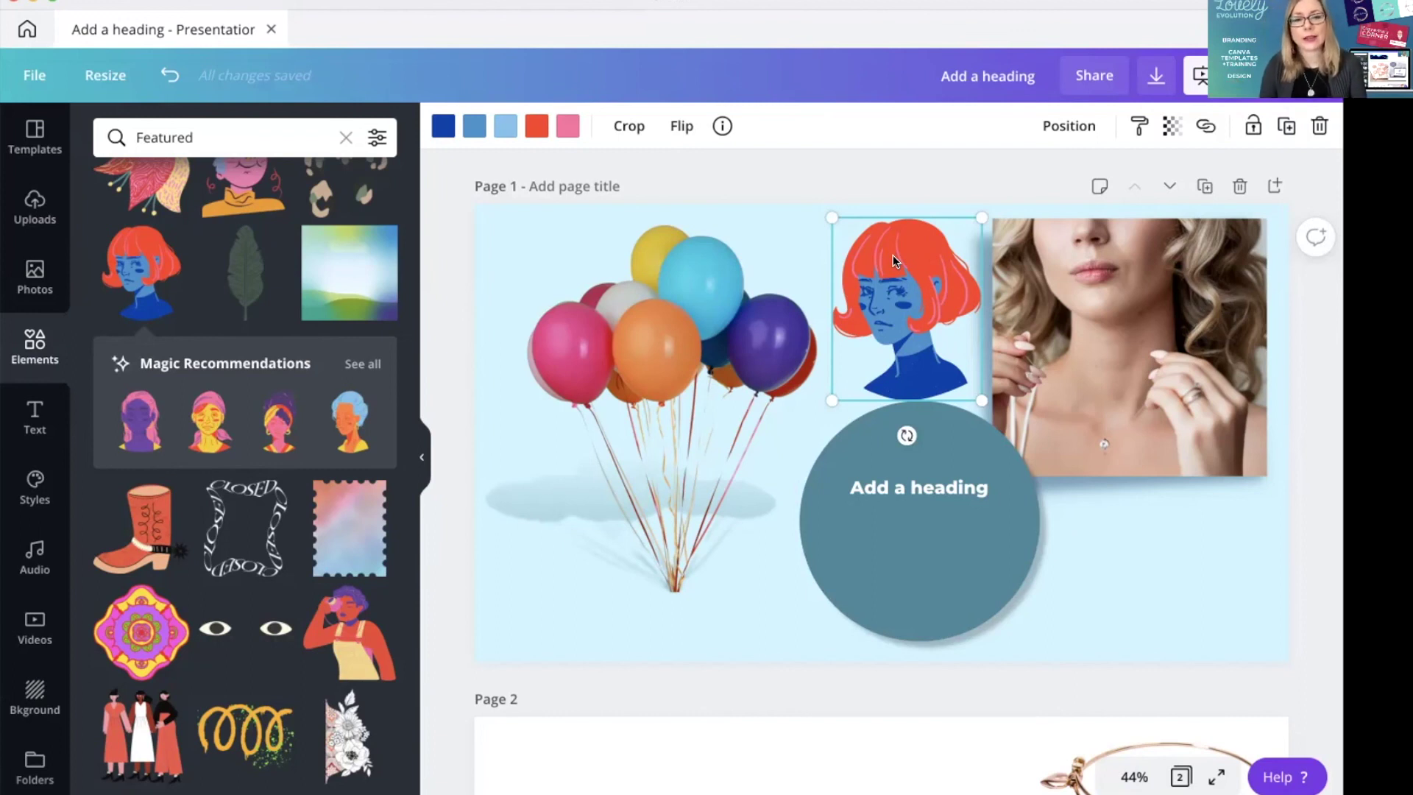
key("Delete")
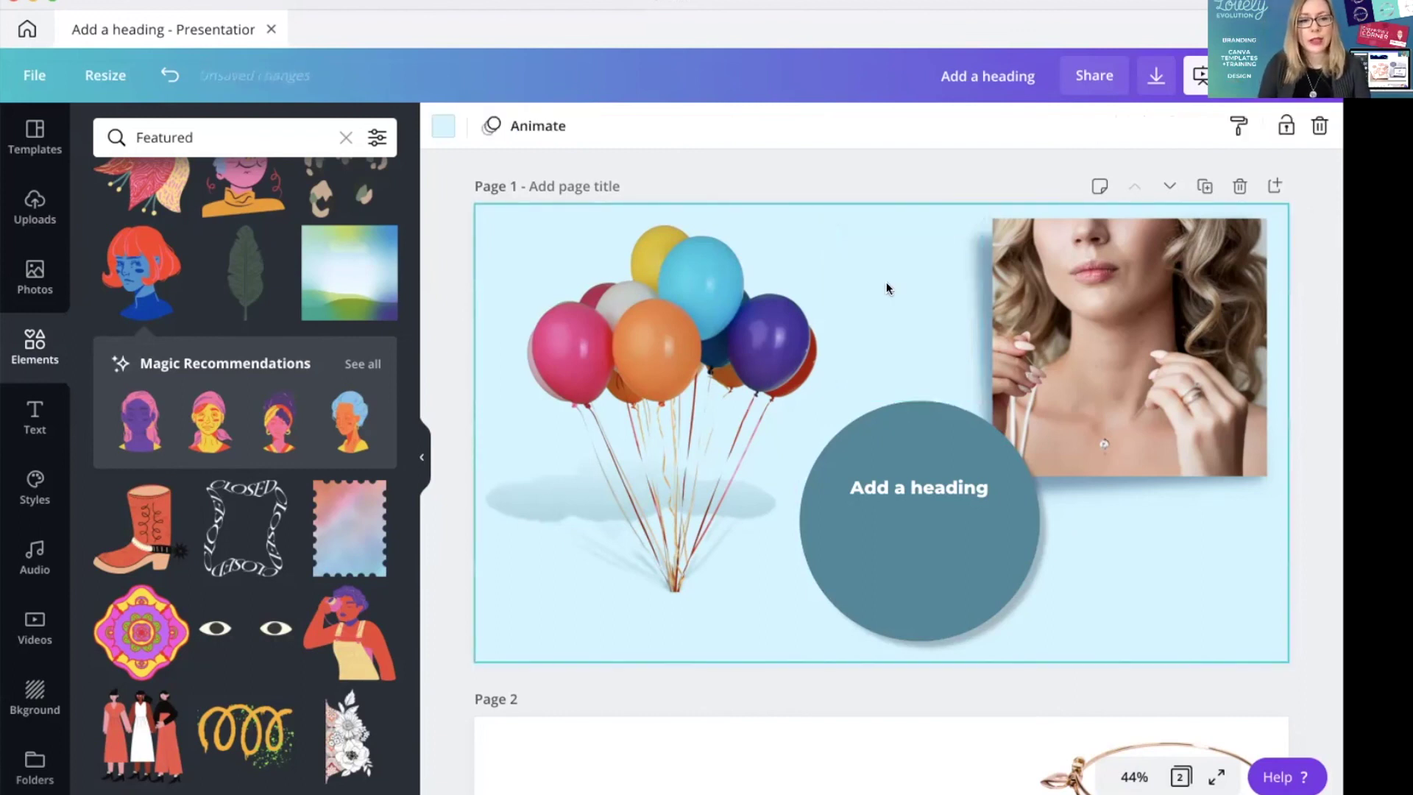
Add the pink-blue stamp element, shrink it, and place it over the photo's lower right.
left_click(352, 527)
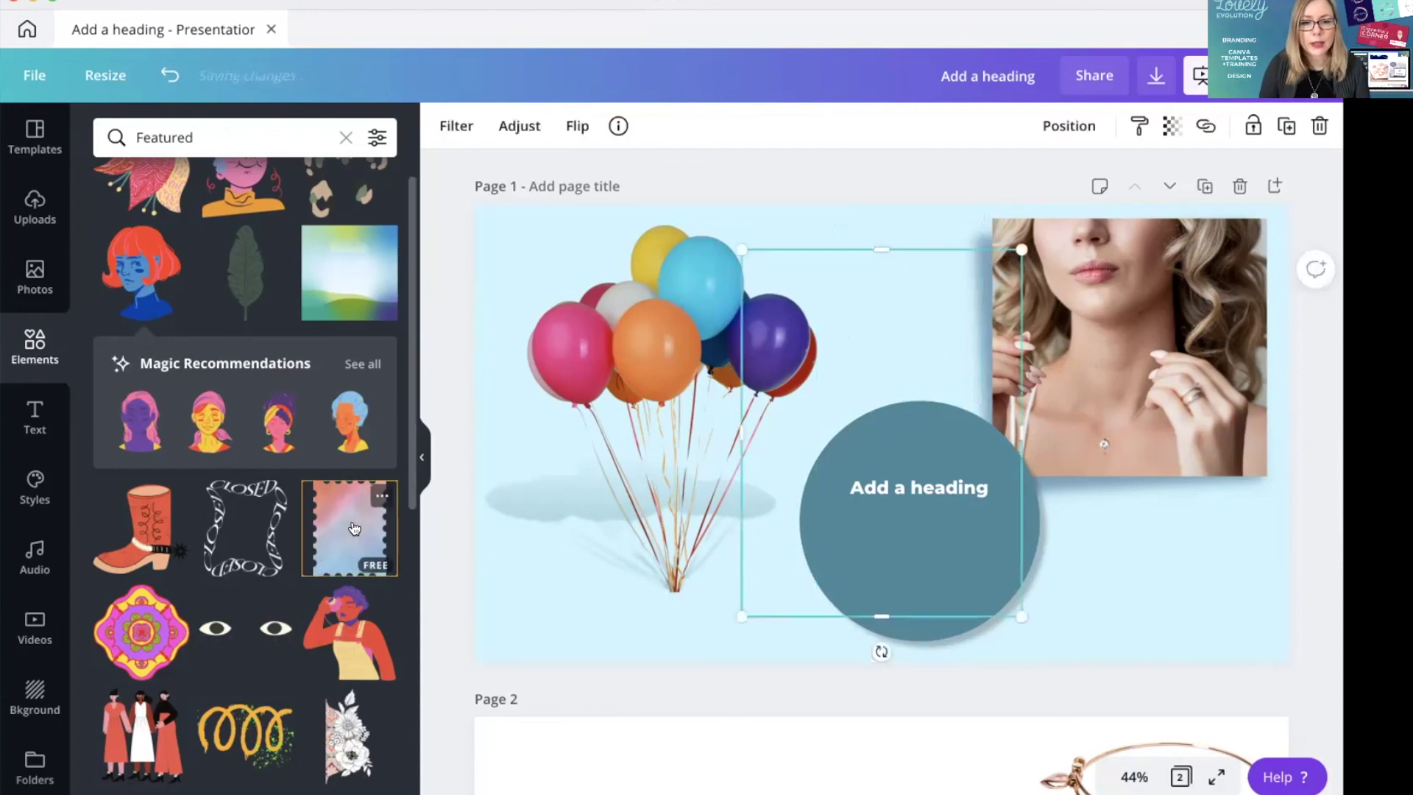
left_click_drag(744, 244, 1119, 390)
left_click_drag(1122, 389, 1121, 389)
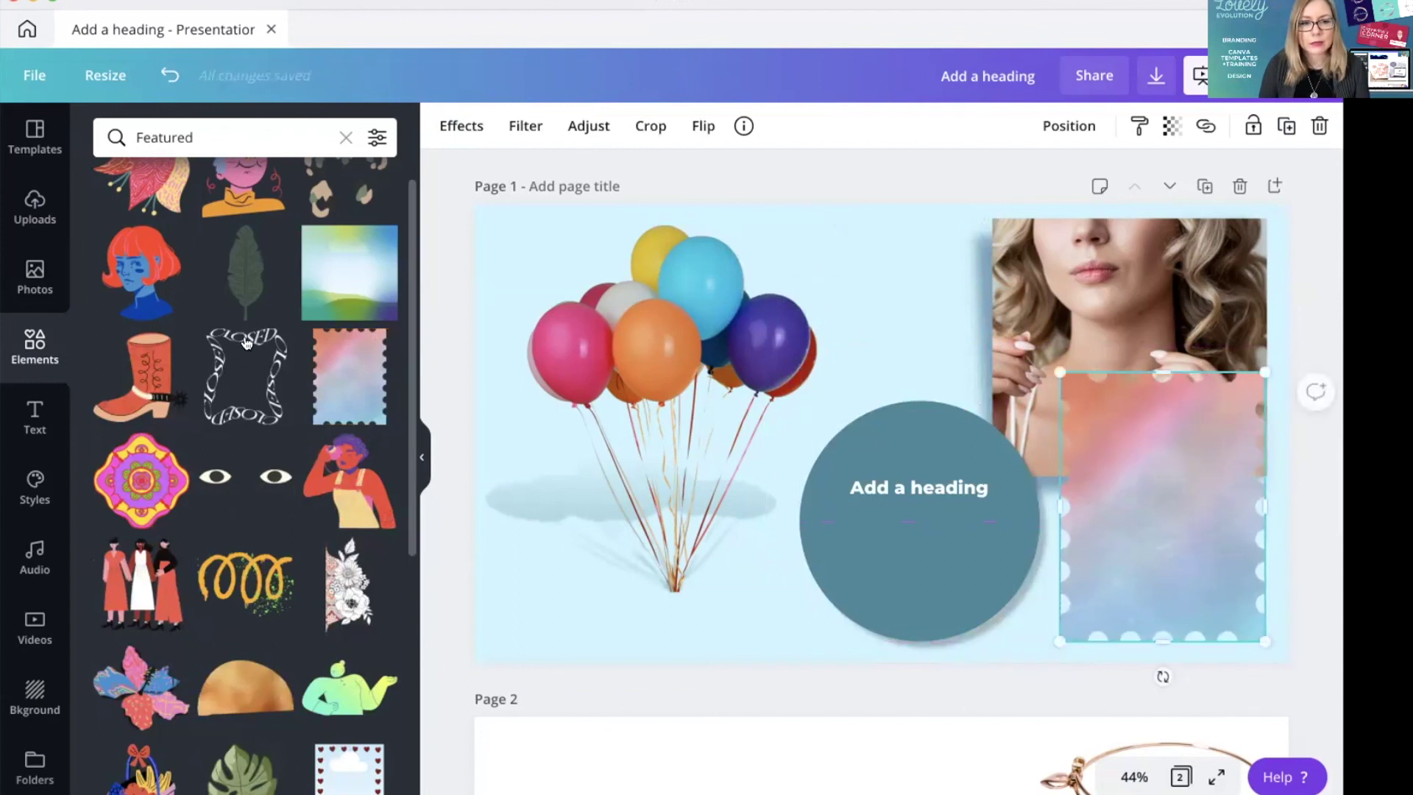
left_click(447, 123)
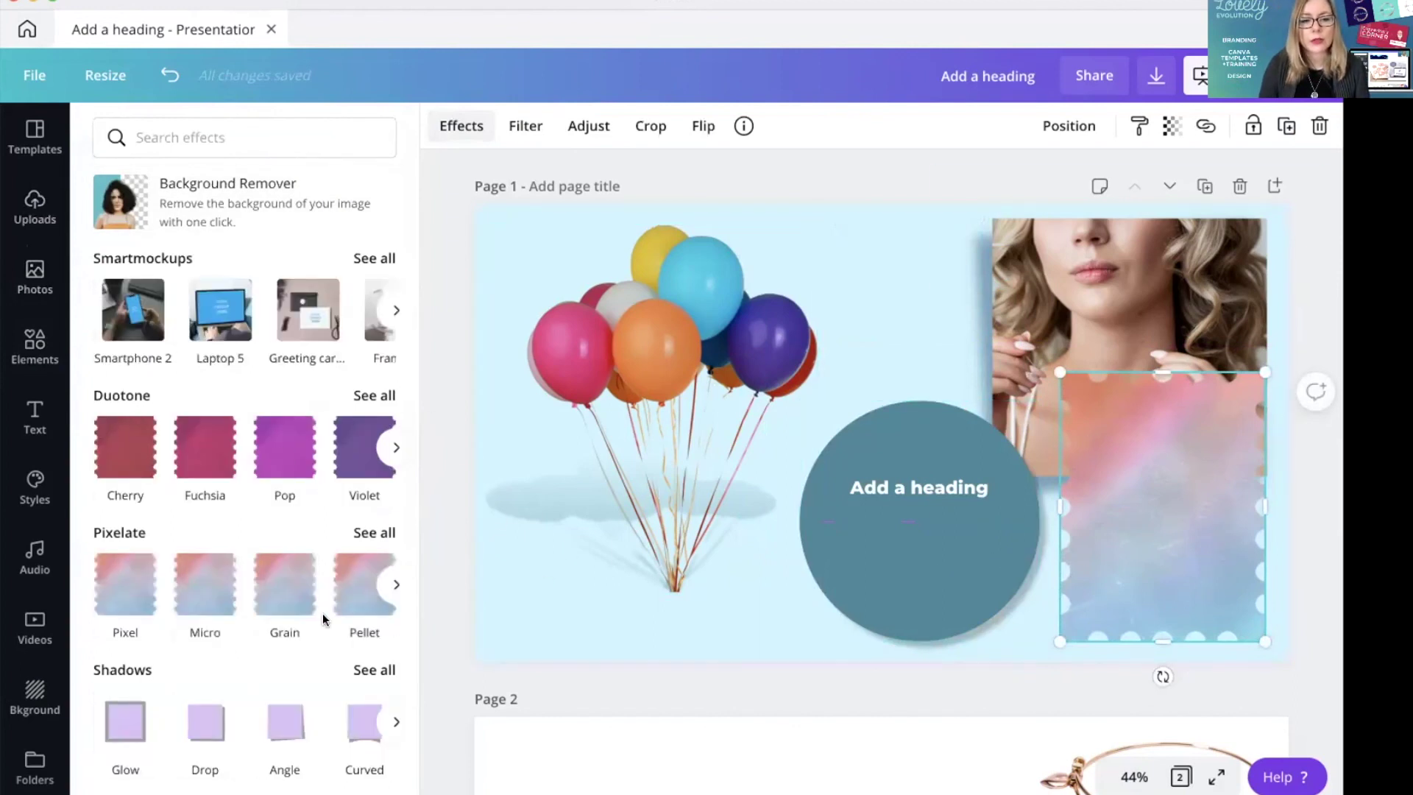
Apply a Curved shadow to the pink-blue gradient stamp.
scroll(331, 582, "down", 3)
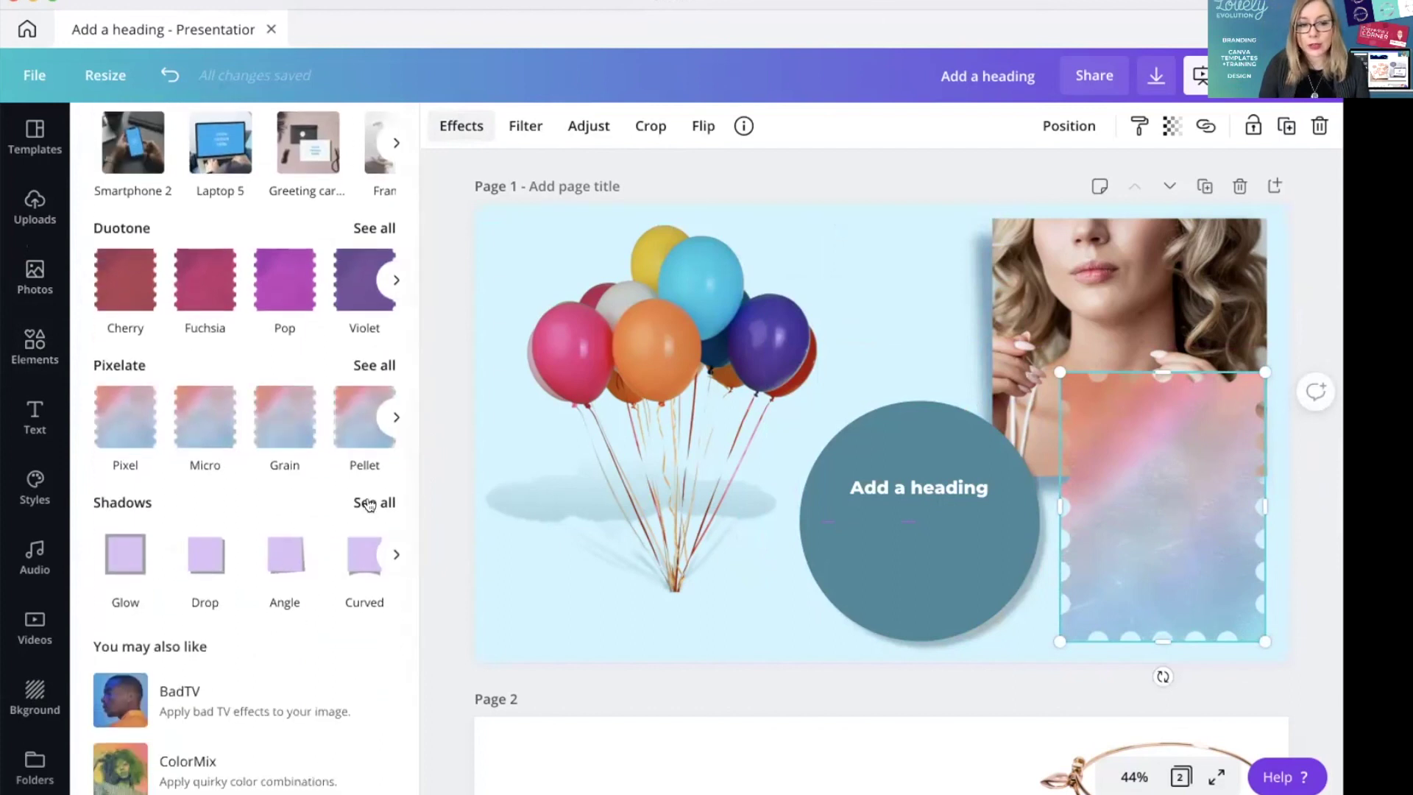
left_click(34, 346)
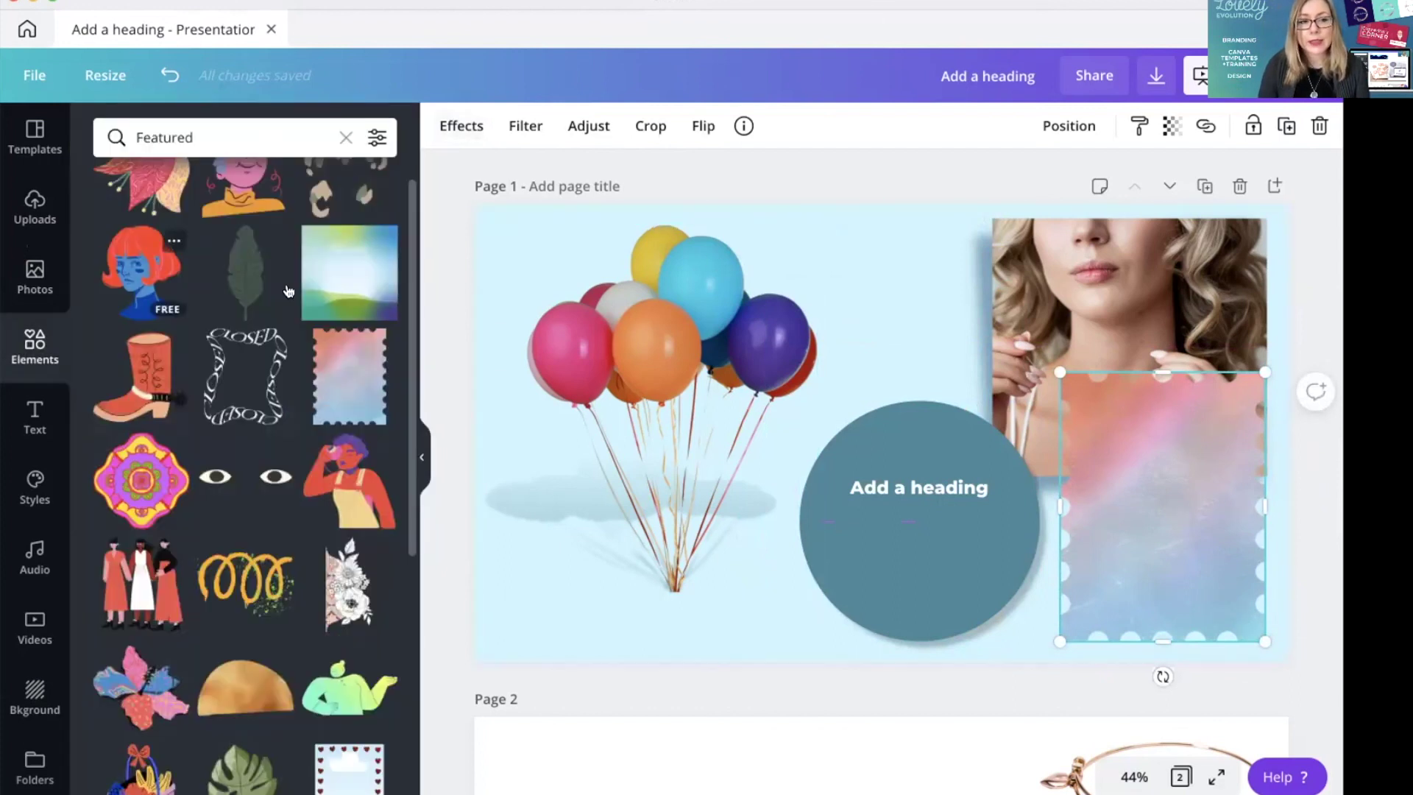
scroll(334, 529, "down", 1)
scroll(334, 529, "down", 5)
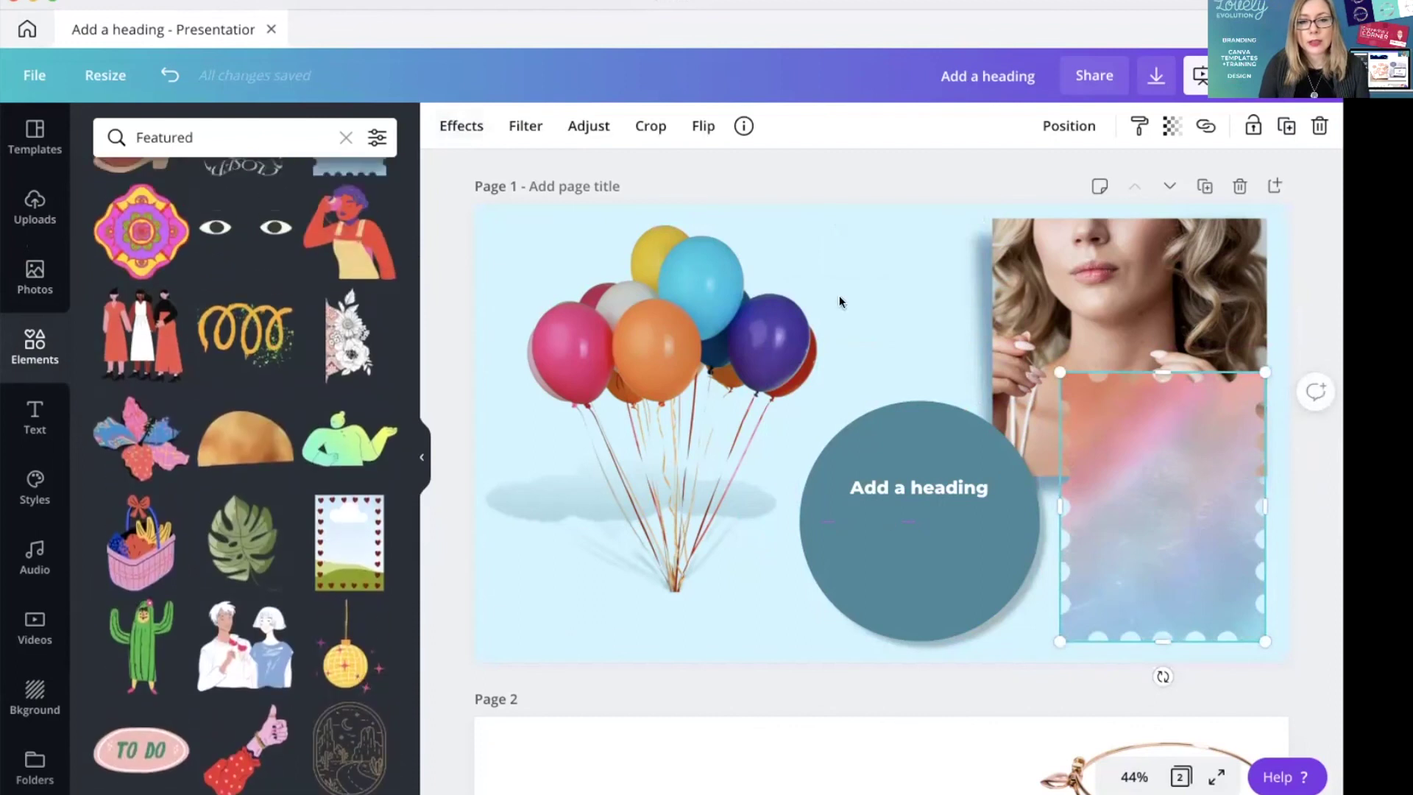
left_click(462, 126)
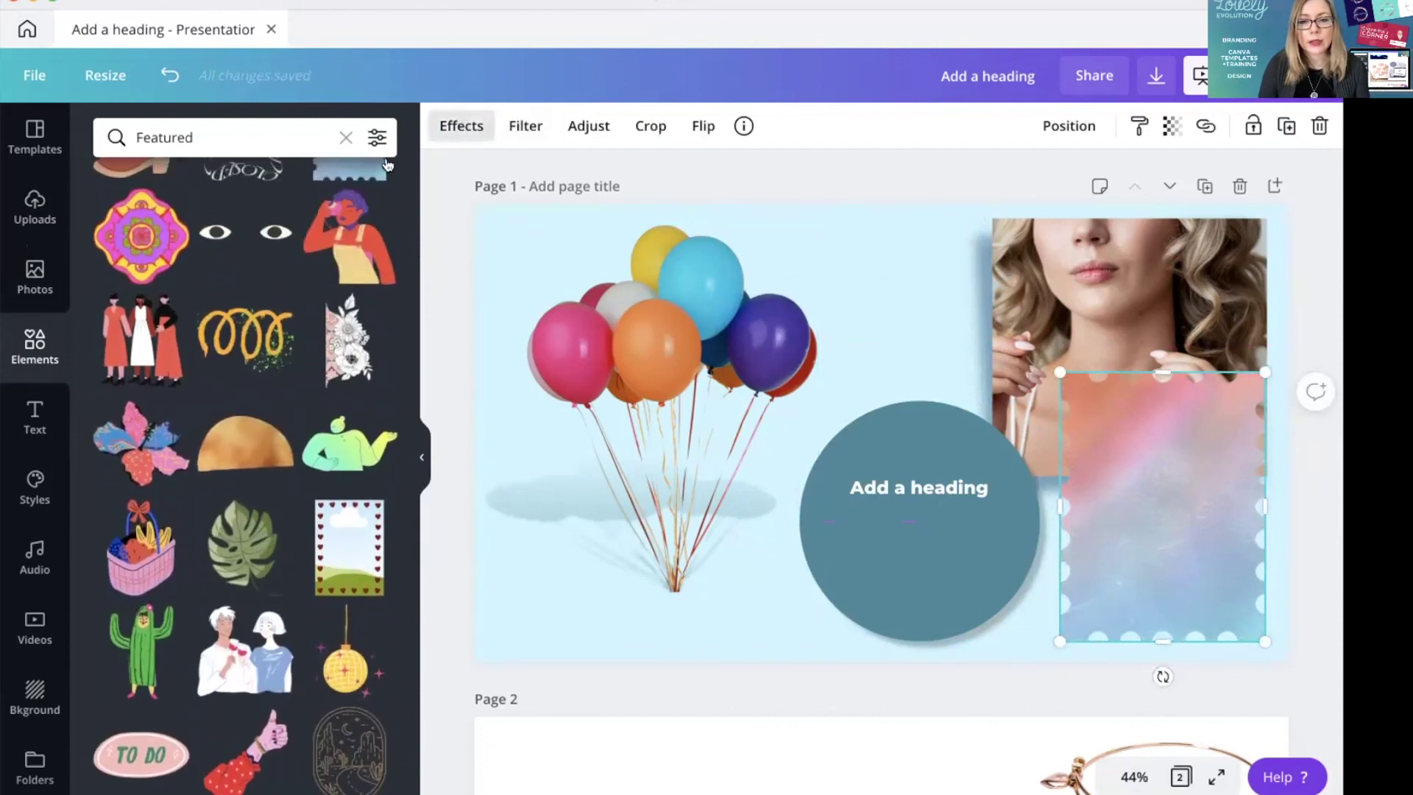
scroll(357, 622, "down", 3)
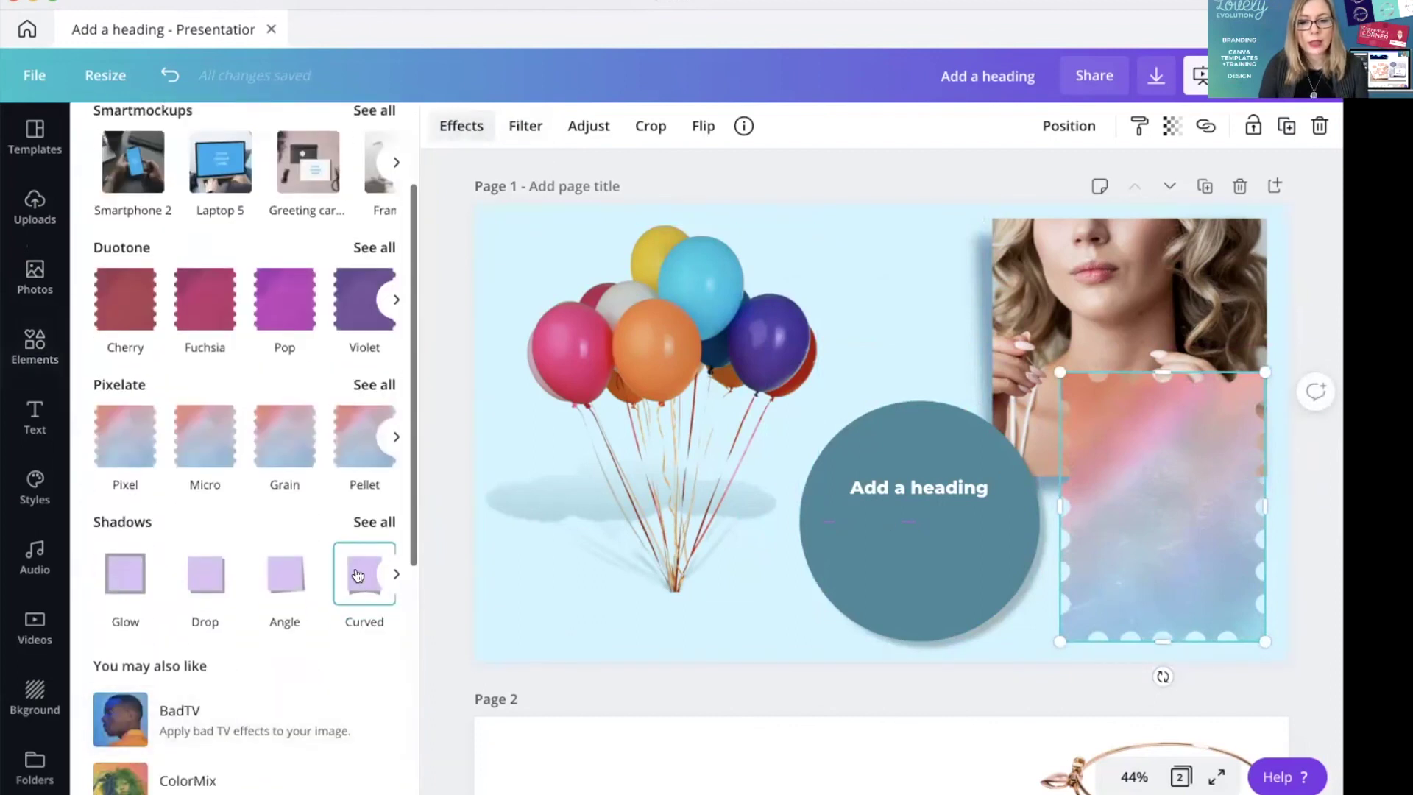
left_click(357, 575)
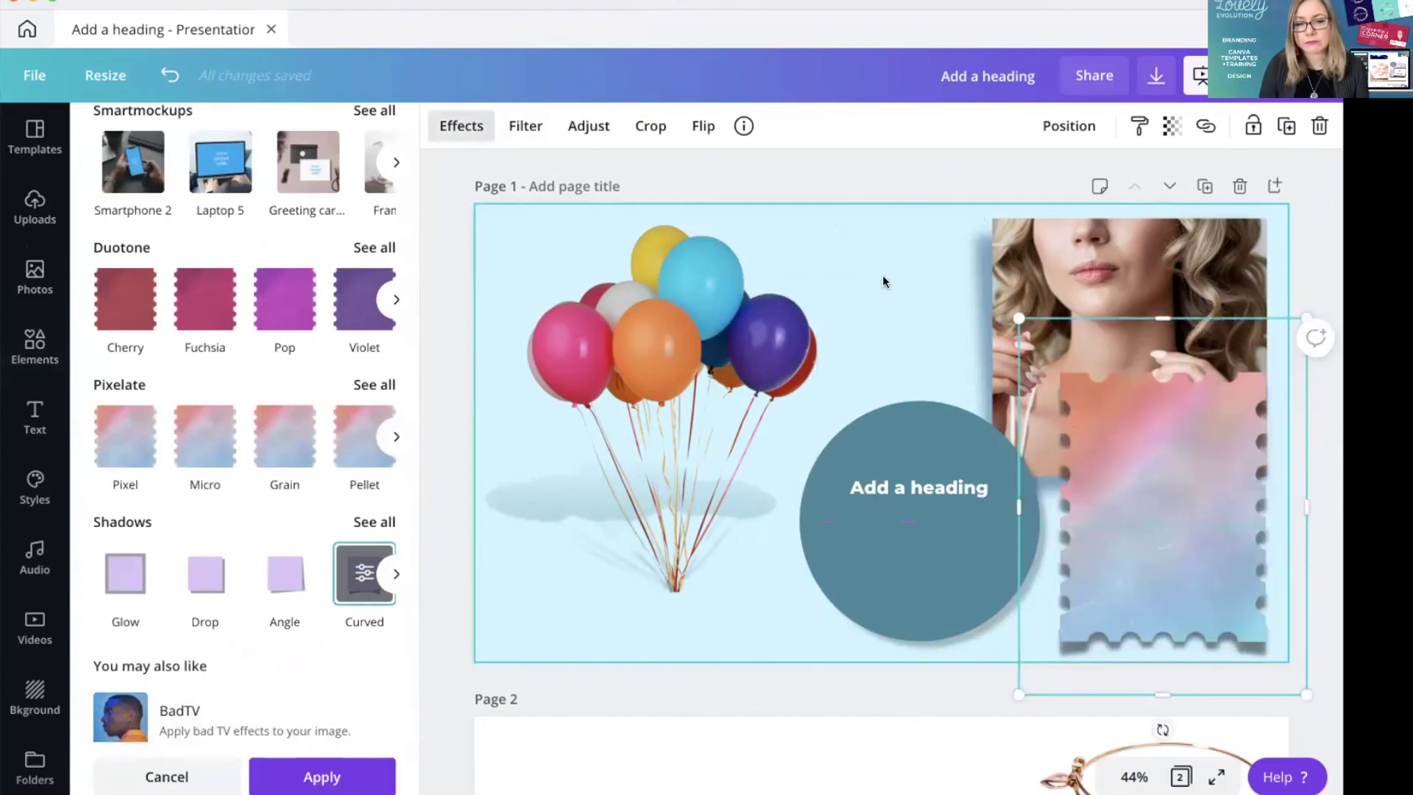
left_click(462, 125)
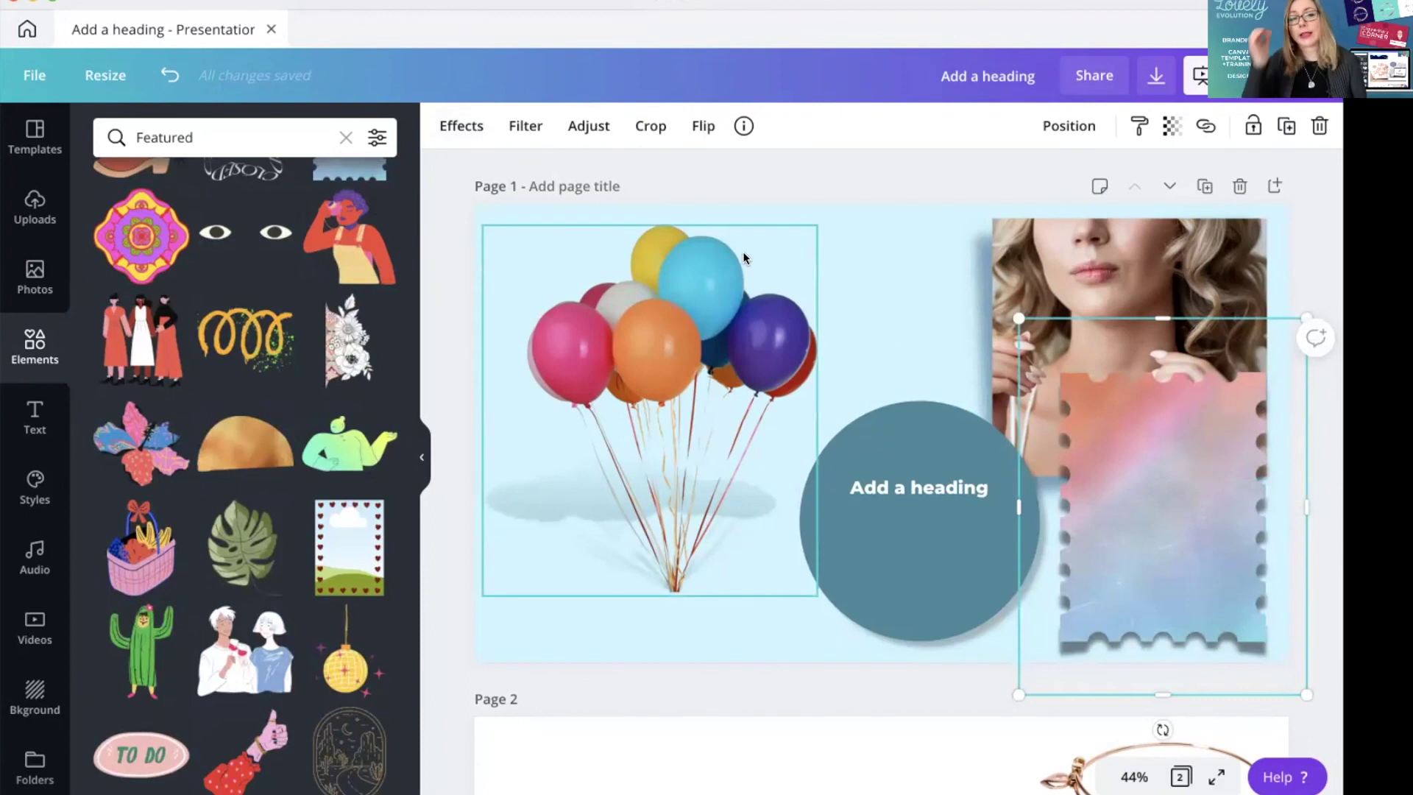